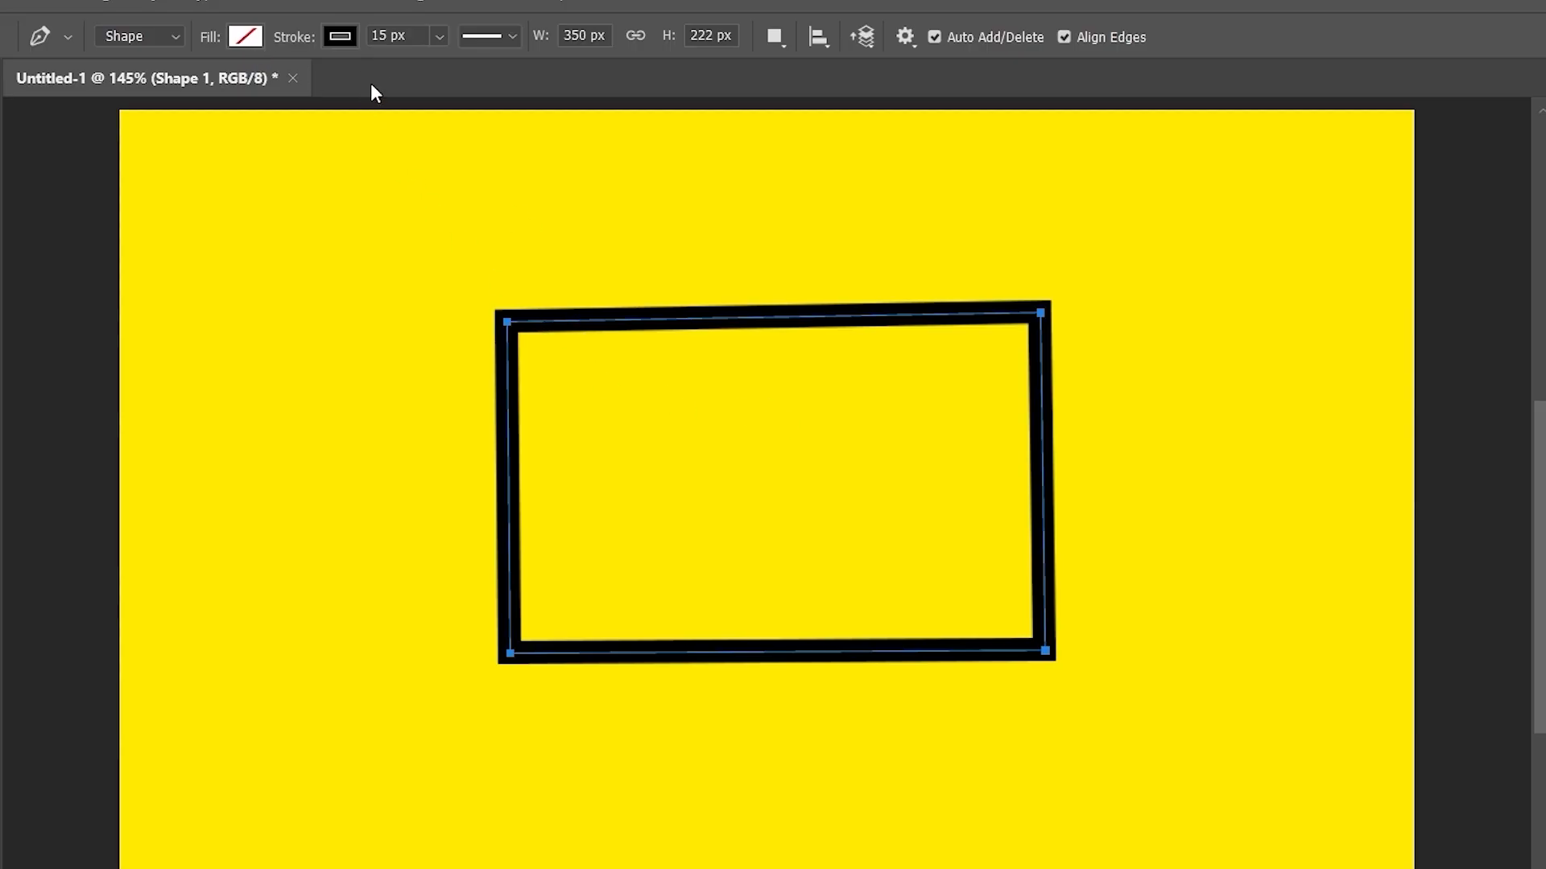
- Thicken the rectangle's black stroke to about 55 px and move it to the right
click(438, 37)
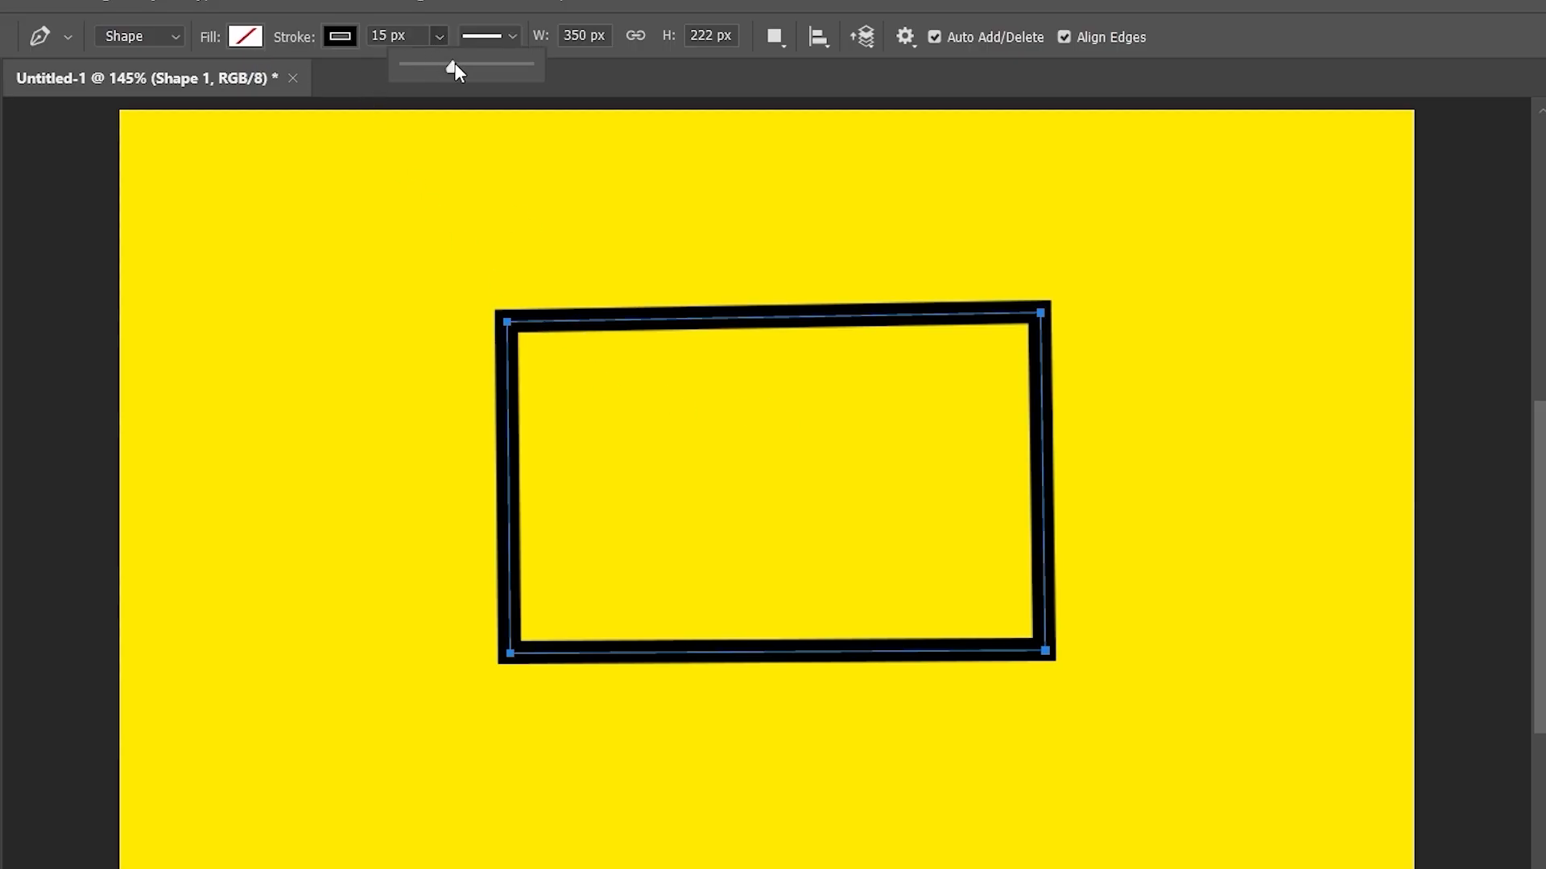
drag(456, 63, 500, 64)
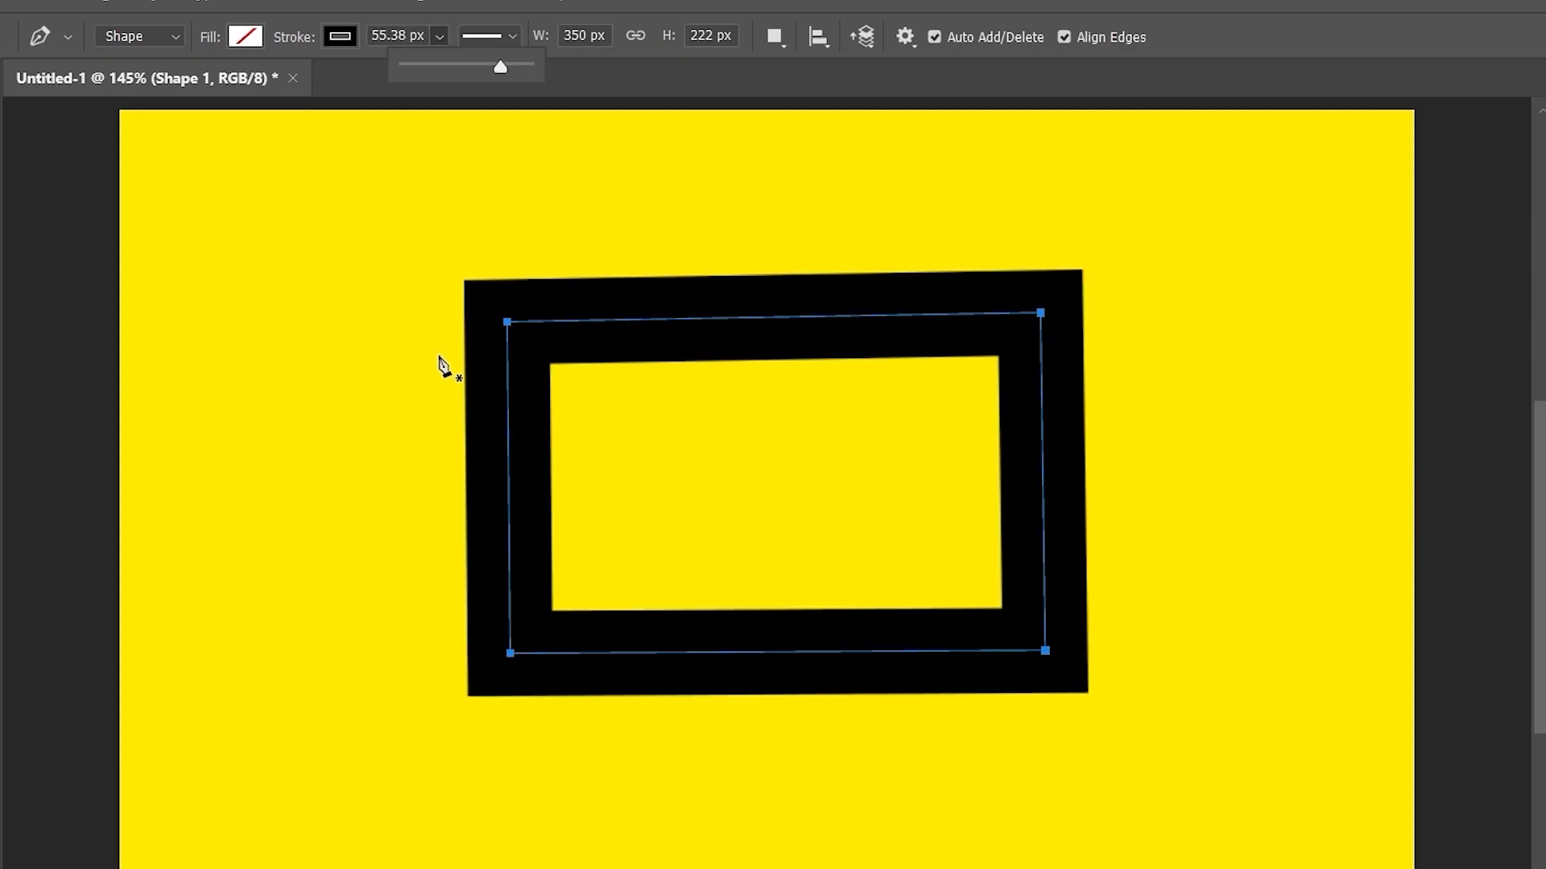
key(v)
drag(800, 341, 1073, 338)
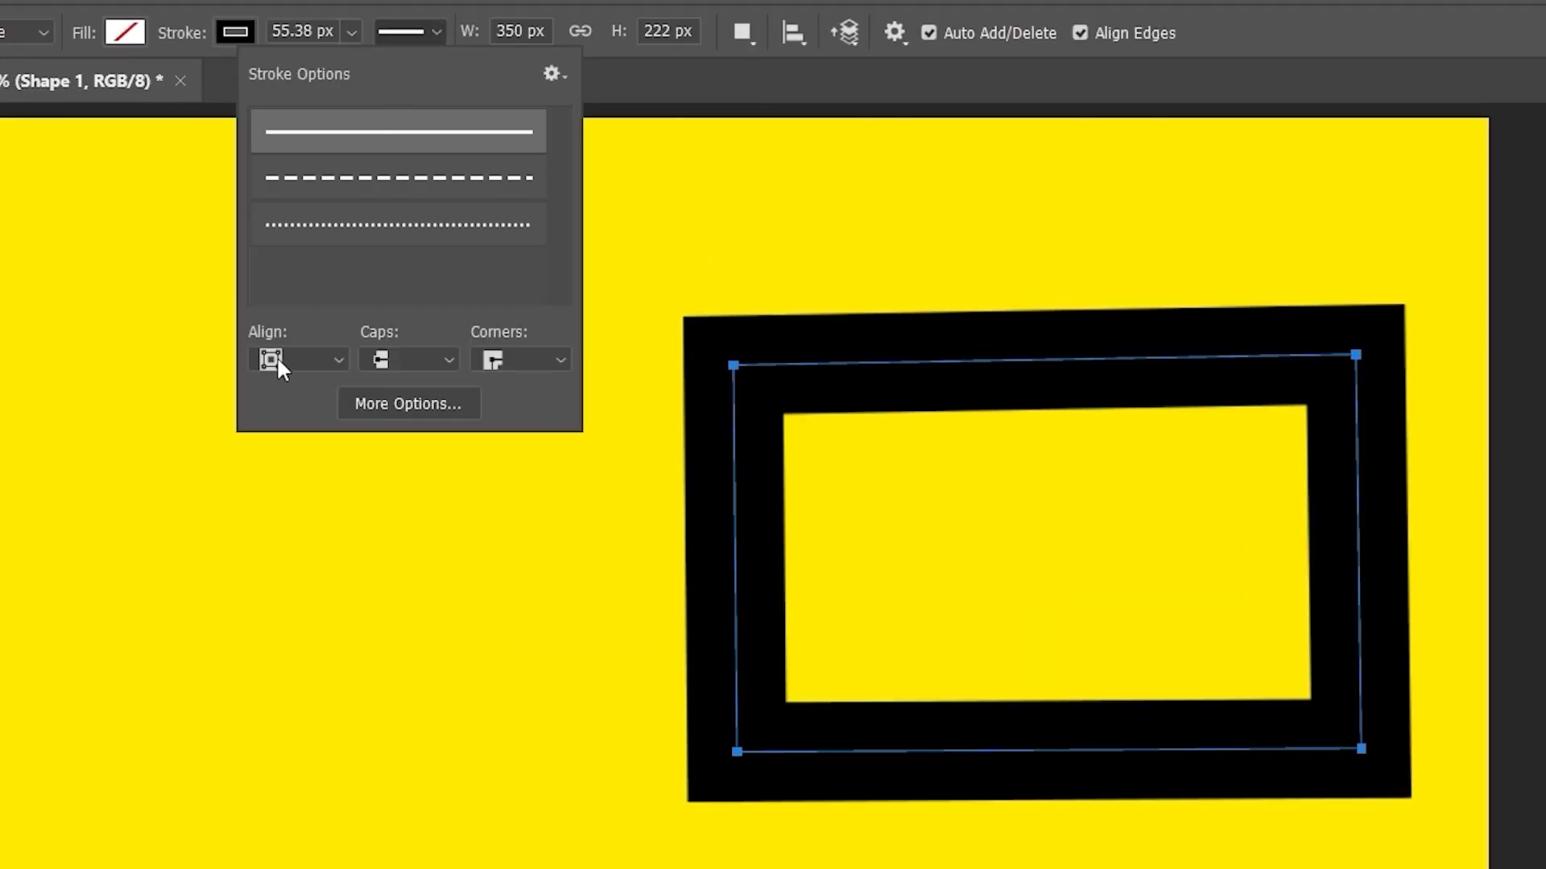
- Cycle the stroke alignment through Inside, Center and Outside, ending on Center
click(278, 361)
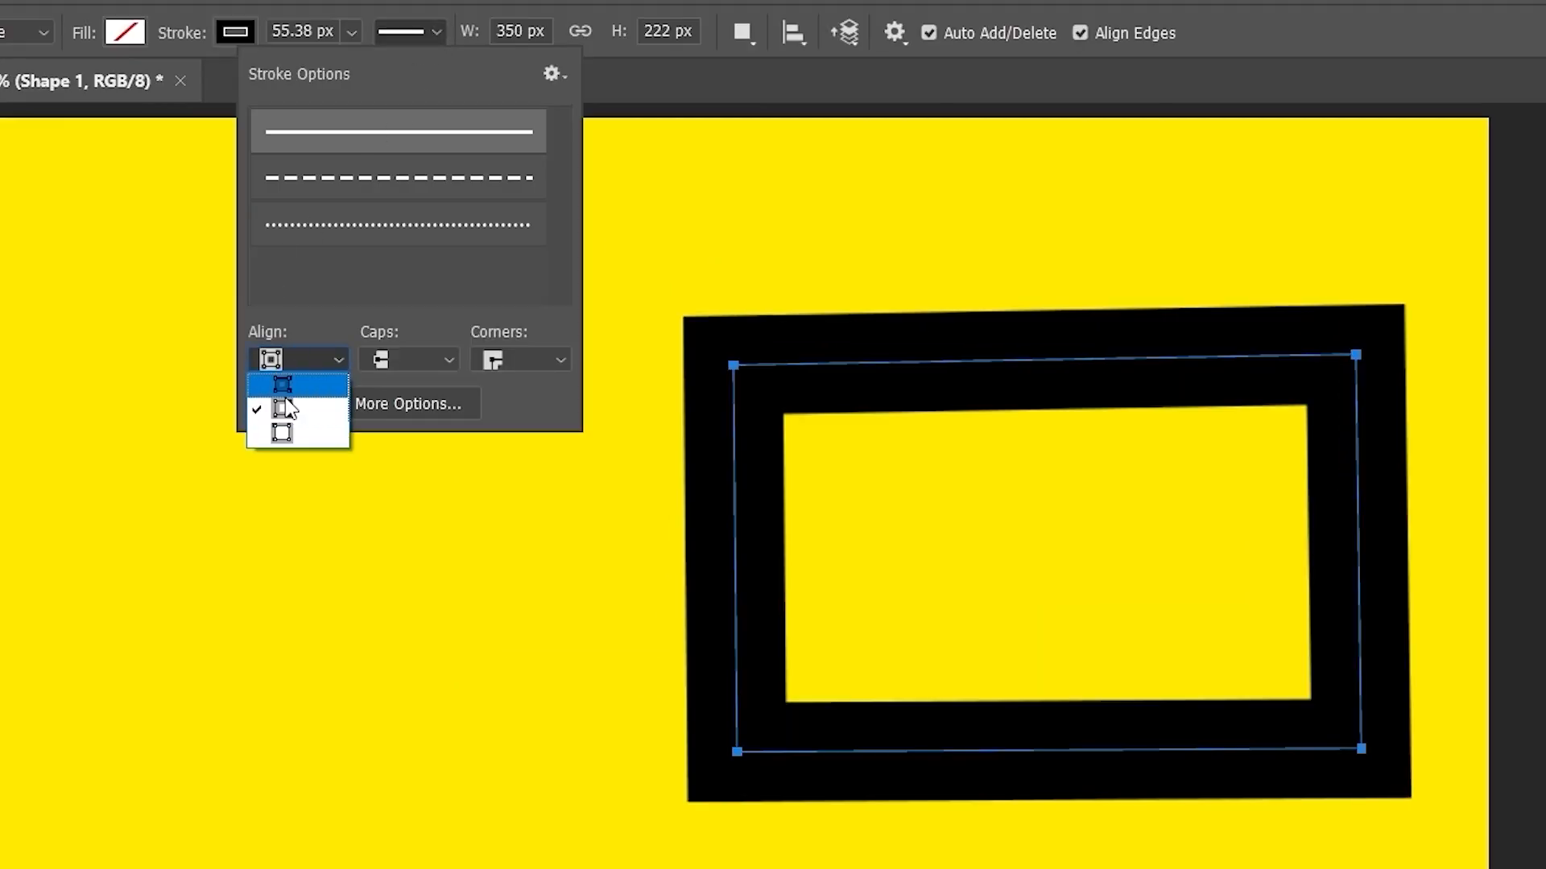
click(288, 390)
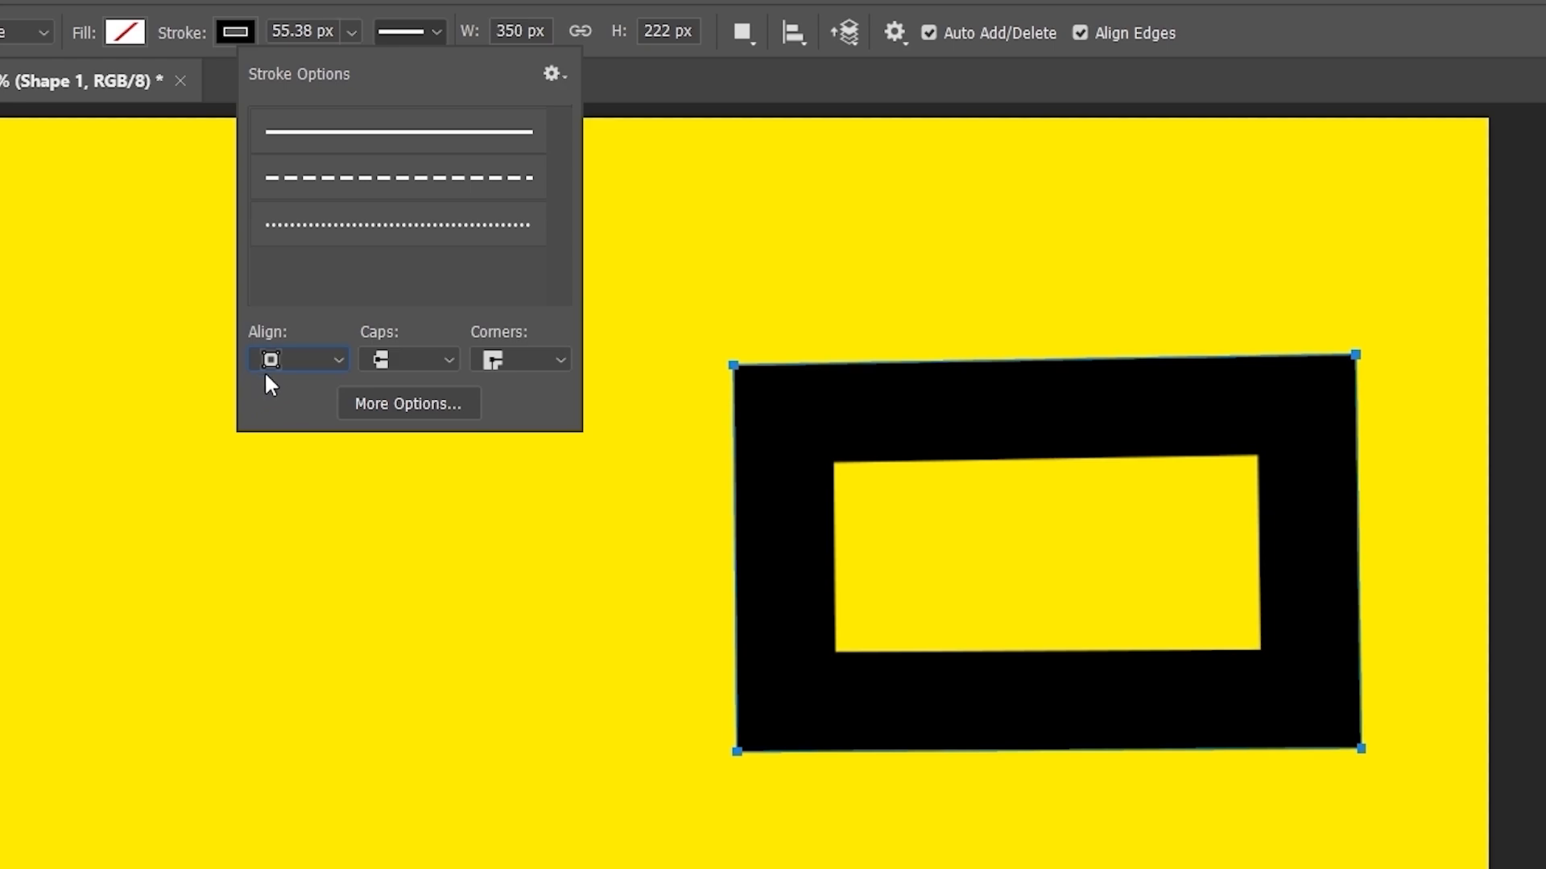
click(275, 362)
click(280, 390)
click(289, 370)
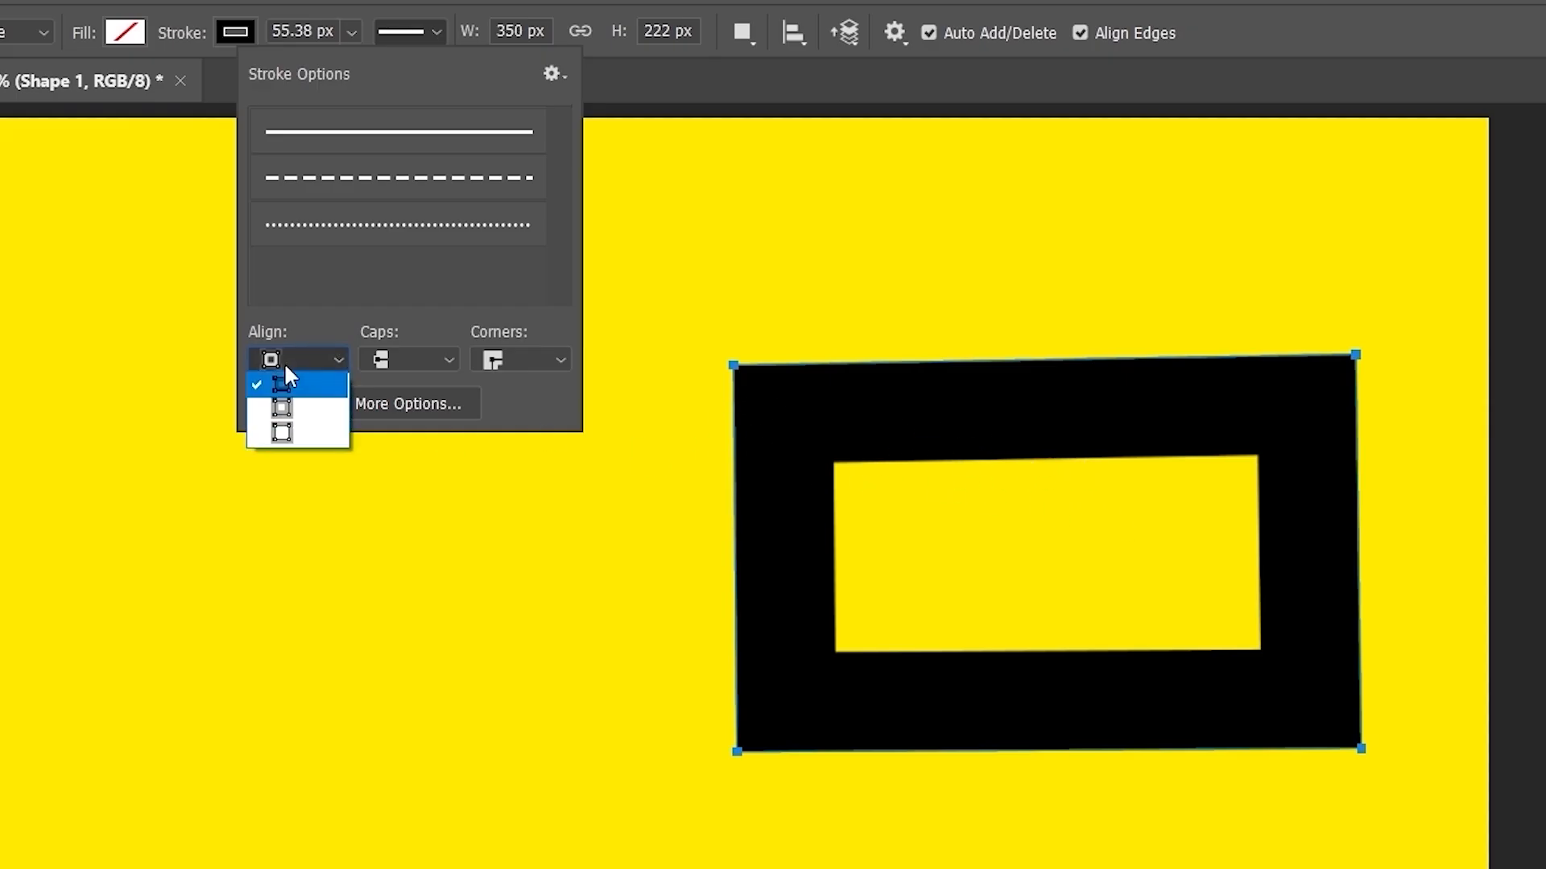
click(291, 408)
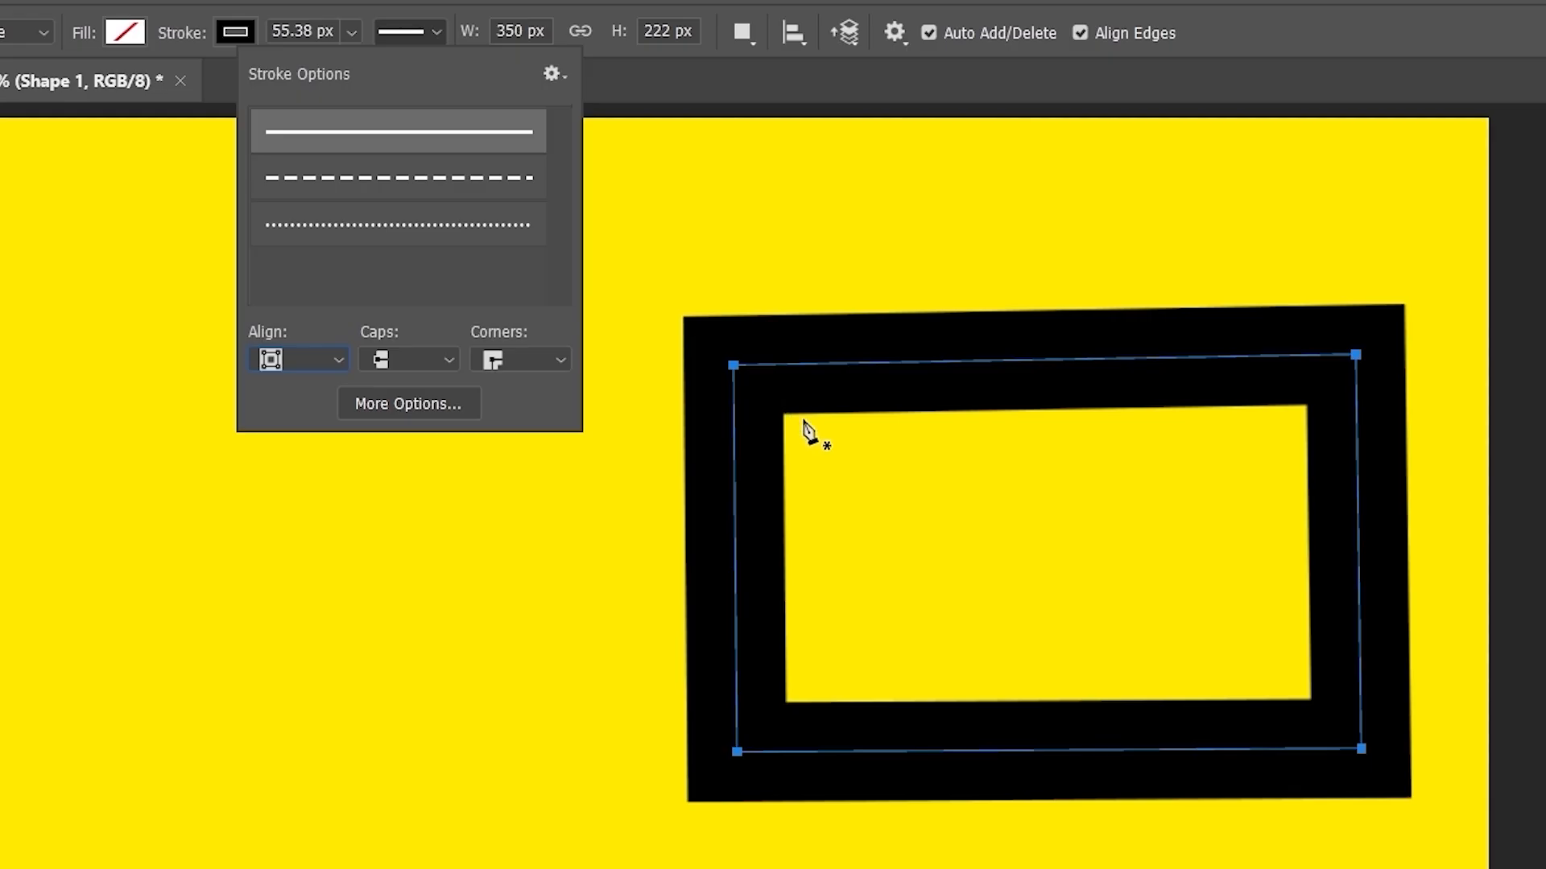
click(295, 363)
click(282, 427)
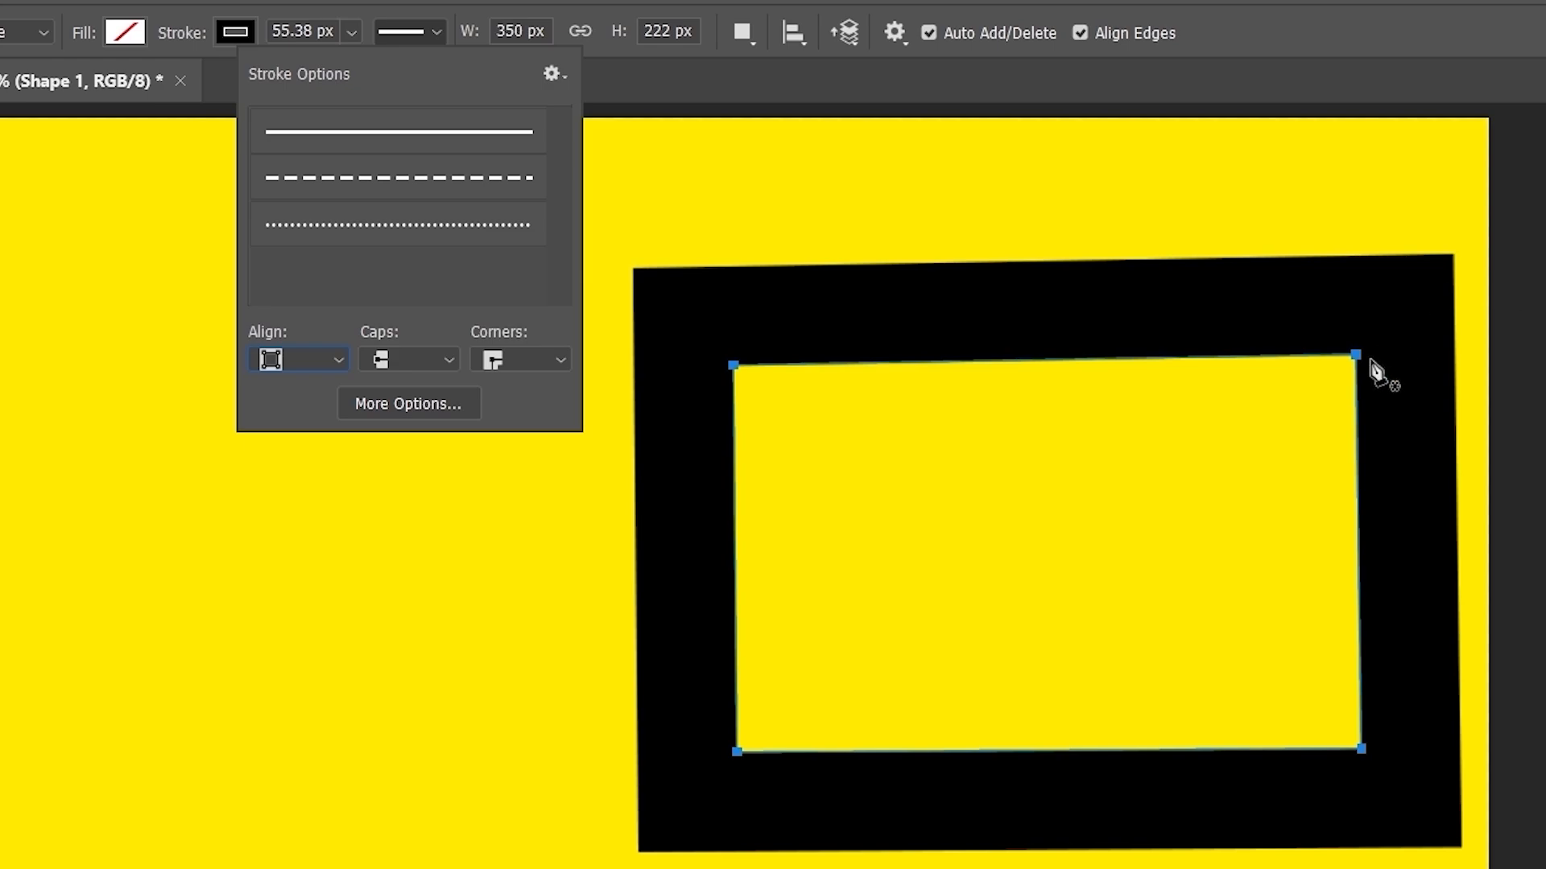
click(306, 363)
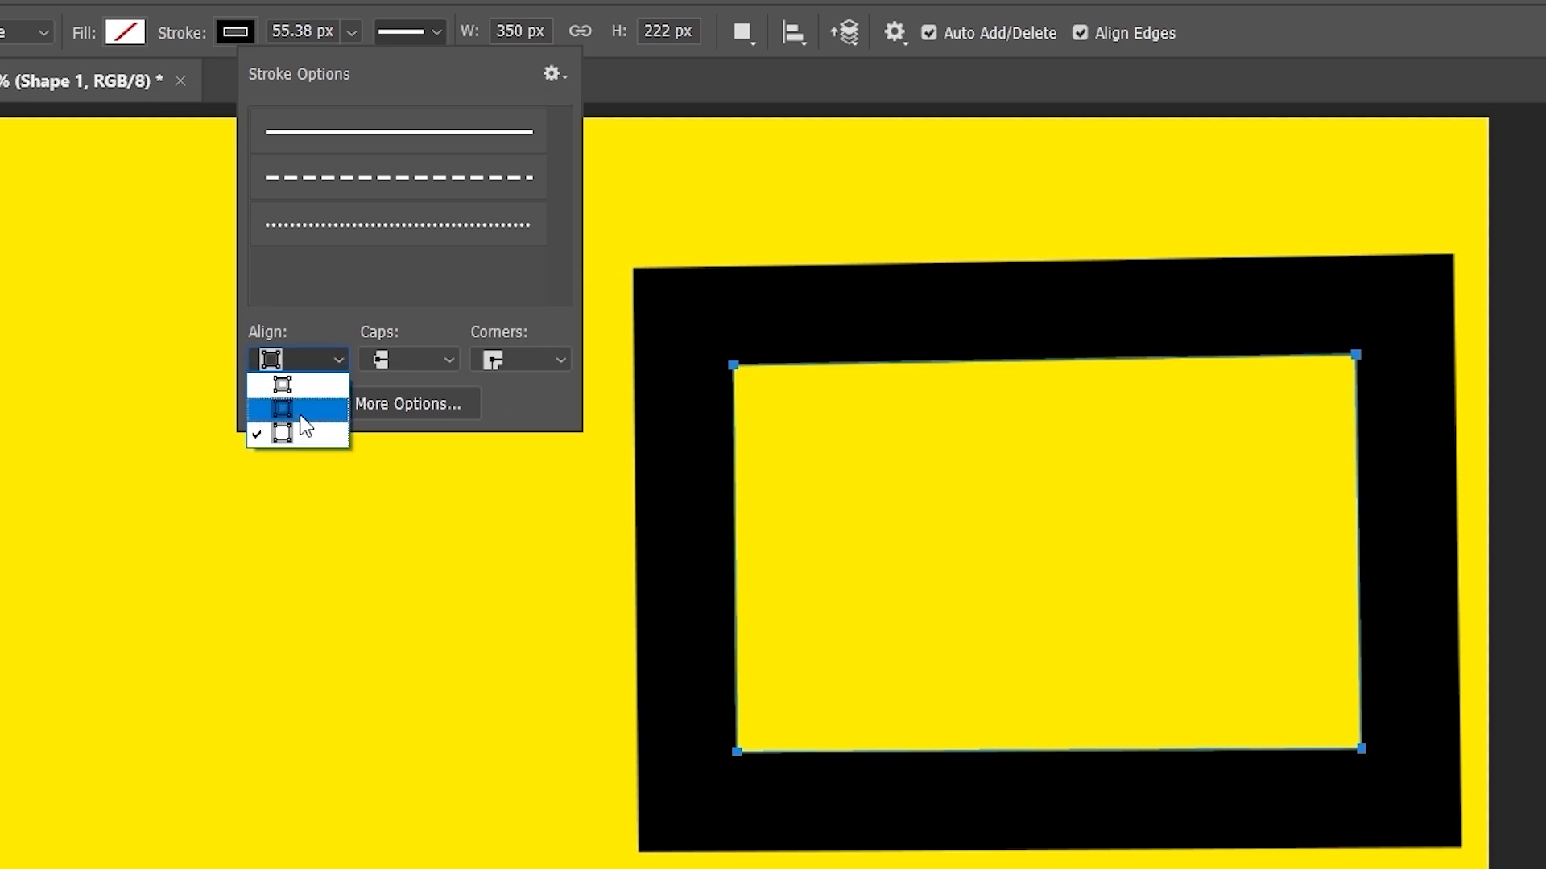
click(301, 413)
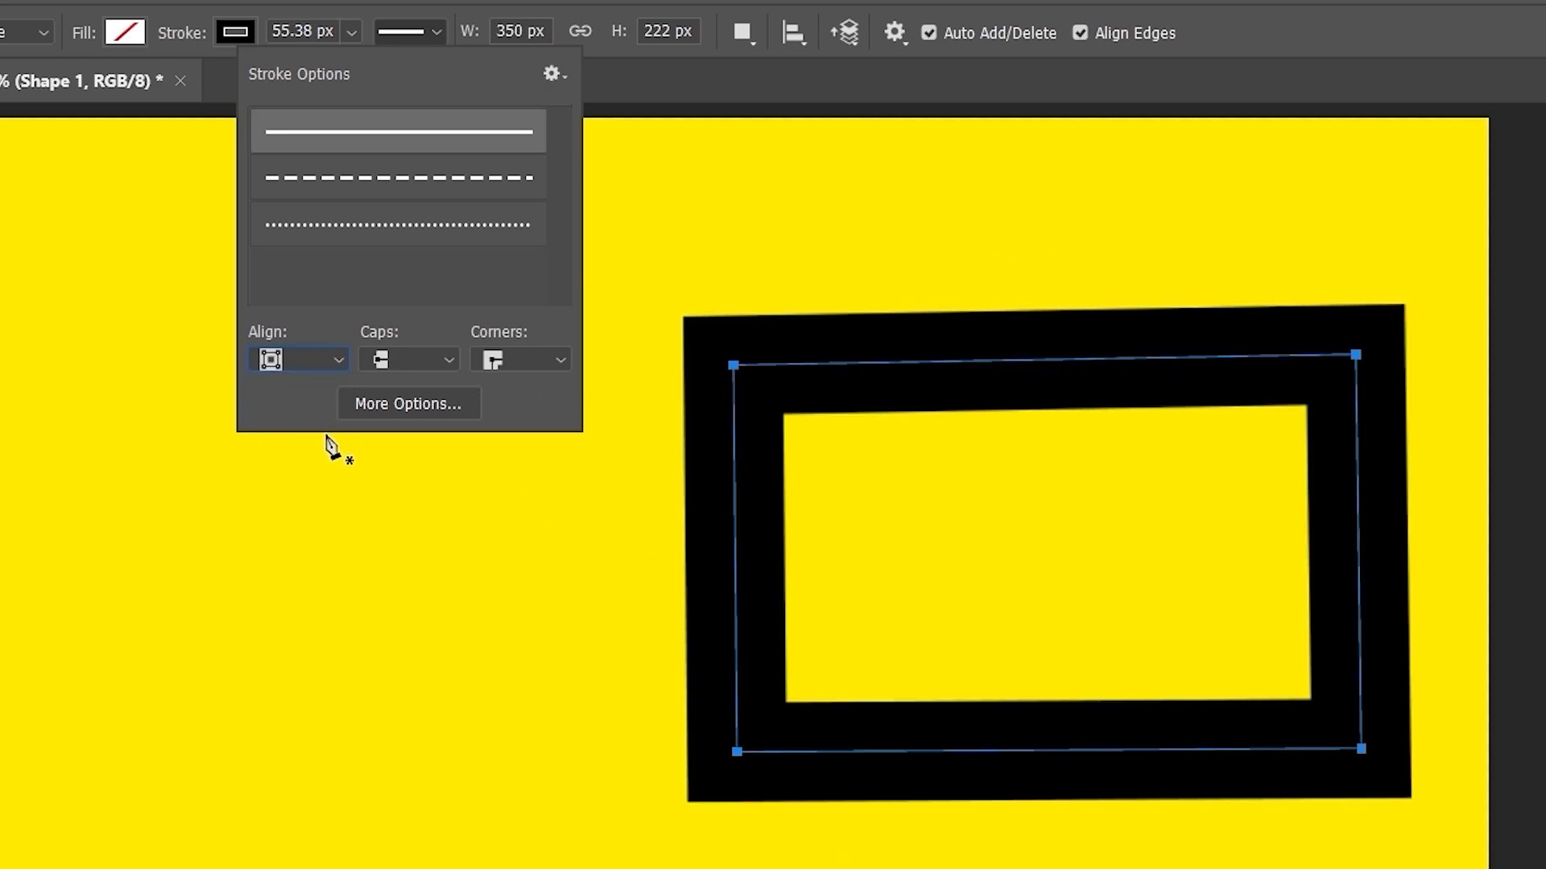
click(517, 360)
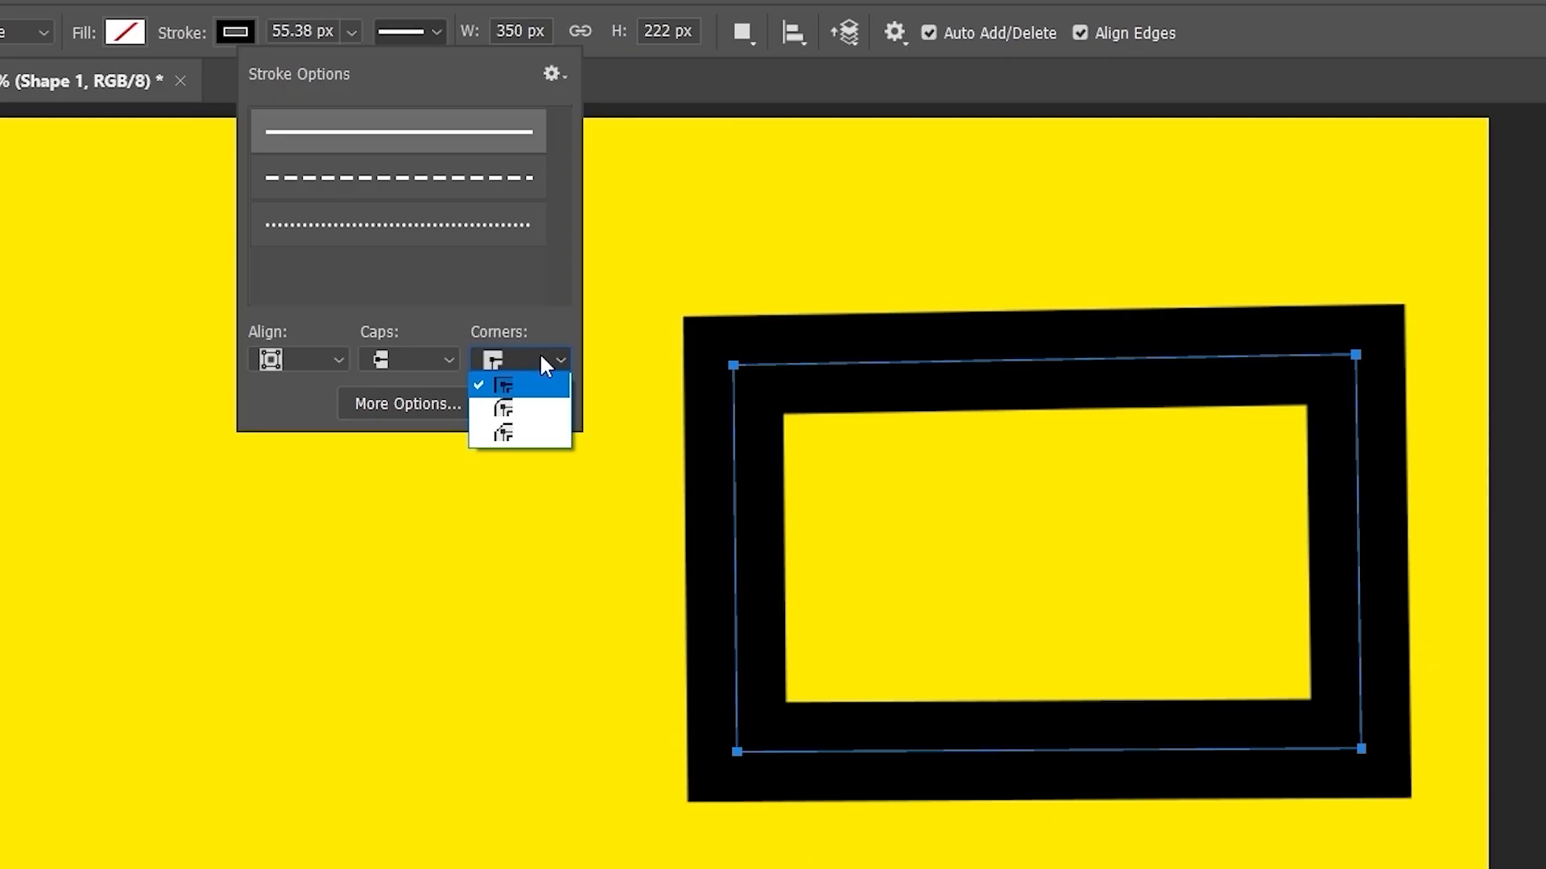
- Switch the rectangle outline's corners to Round, then to Bevel
click(518, 409)
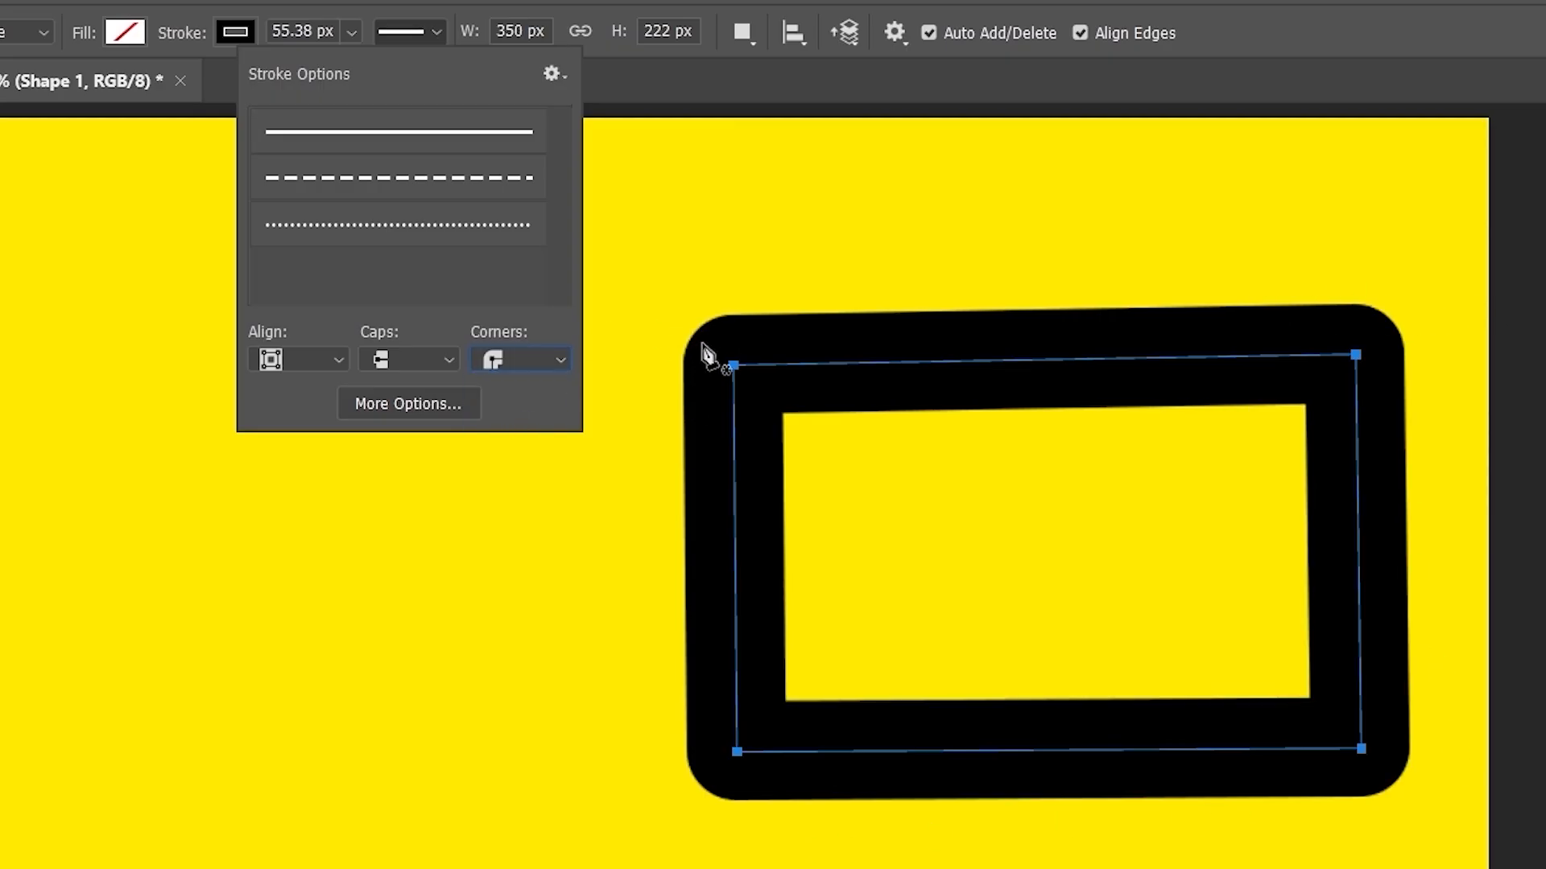
click(515, 366)
click(518, 436)
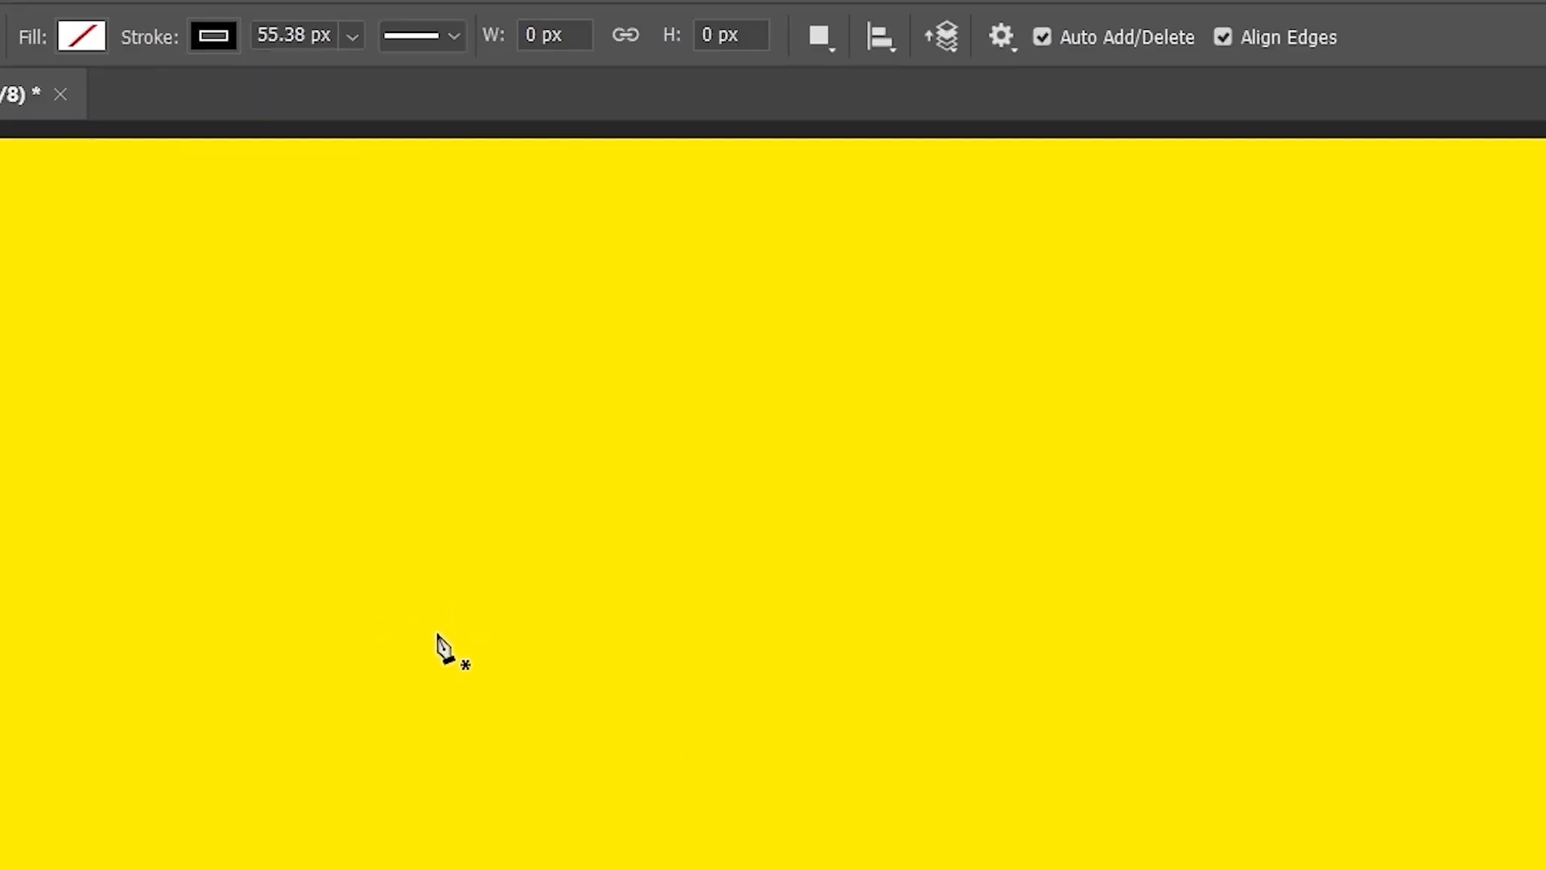
- Draw a horizontal line across the lower canvas and give it round end caps
click(437, 633)
click(1378, 603)
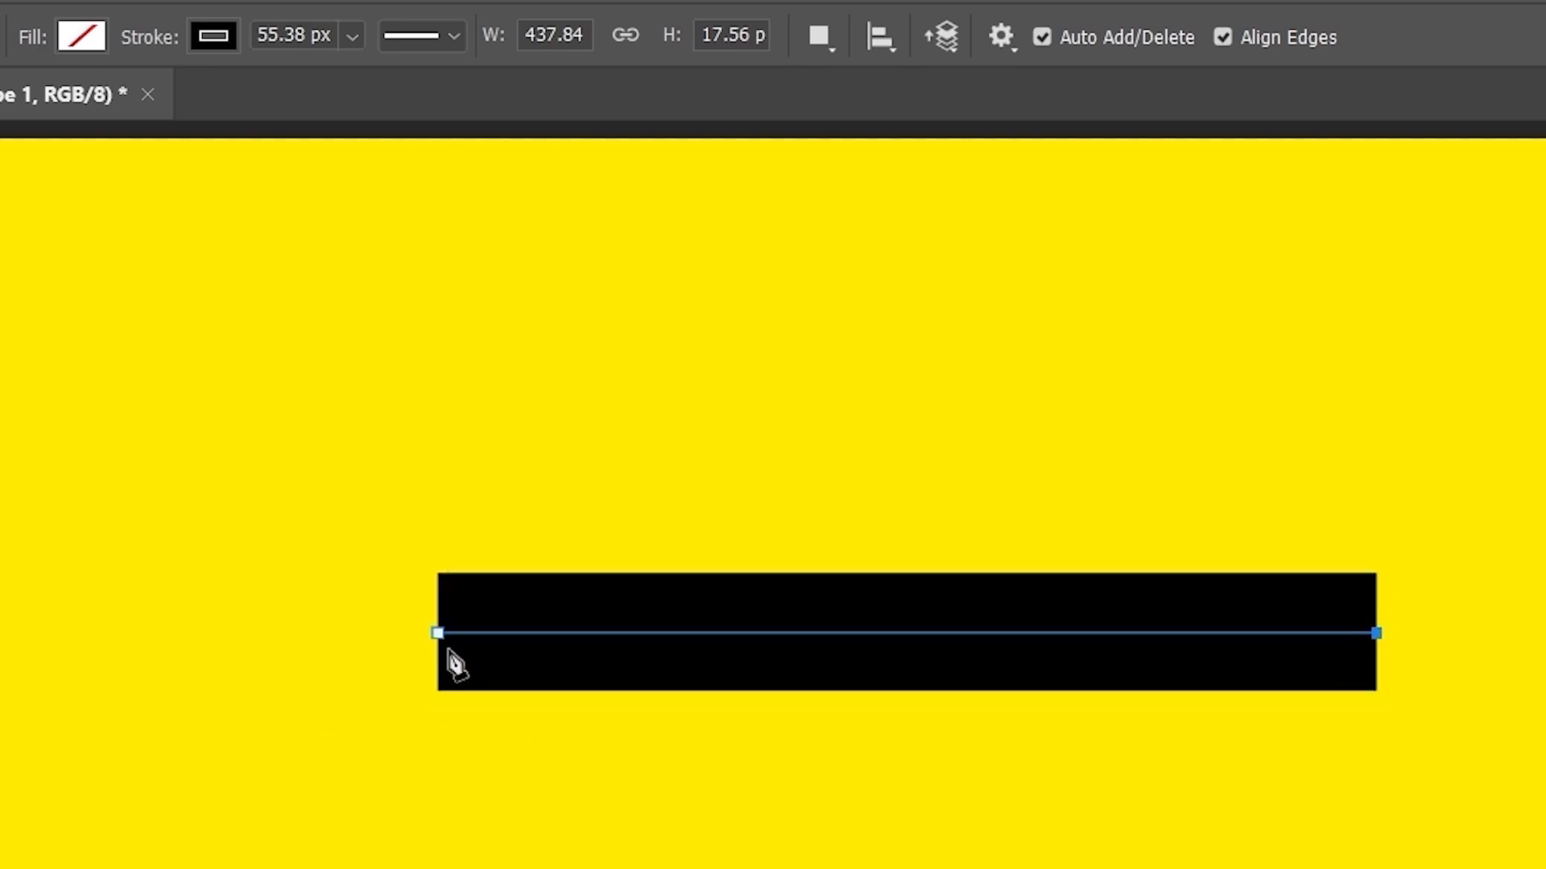
click(448, 38)
click(418, 425)
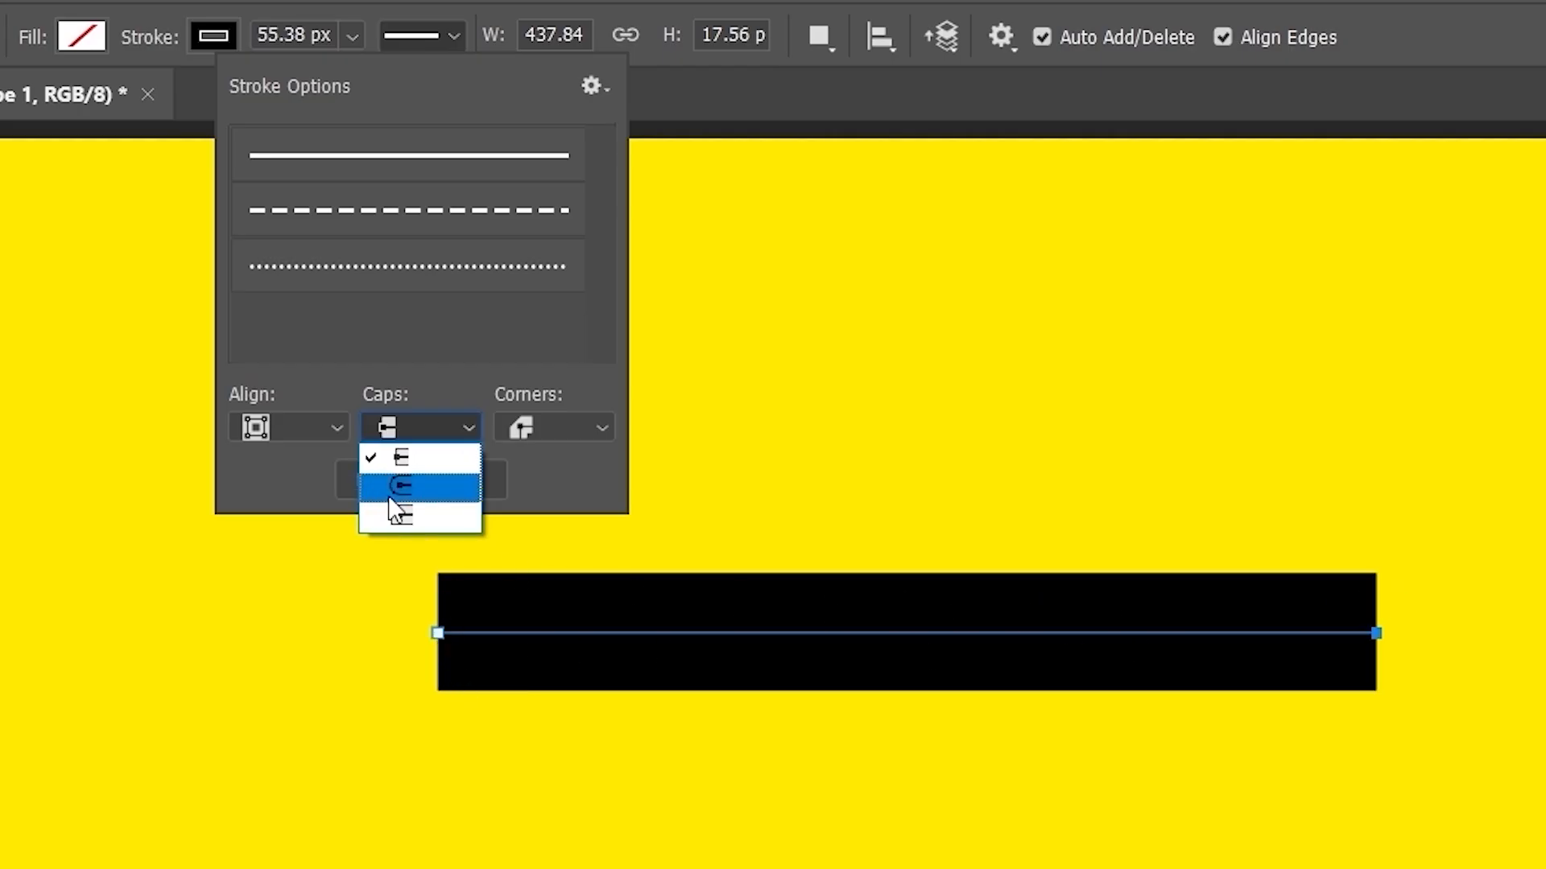
click(410, 493)
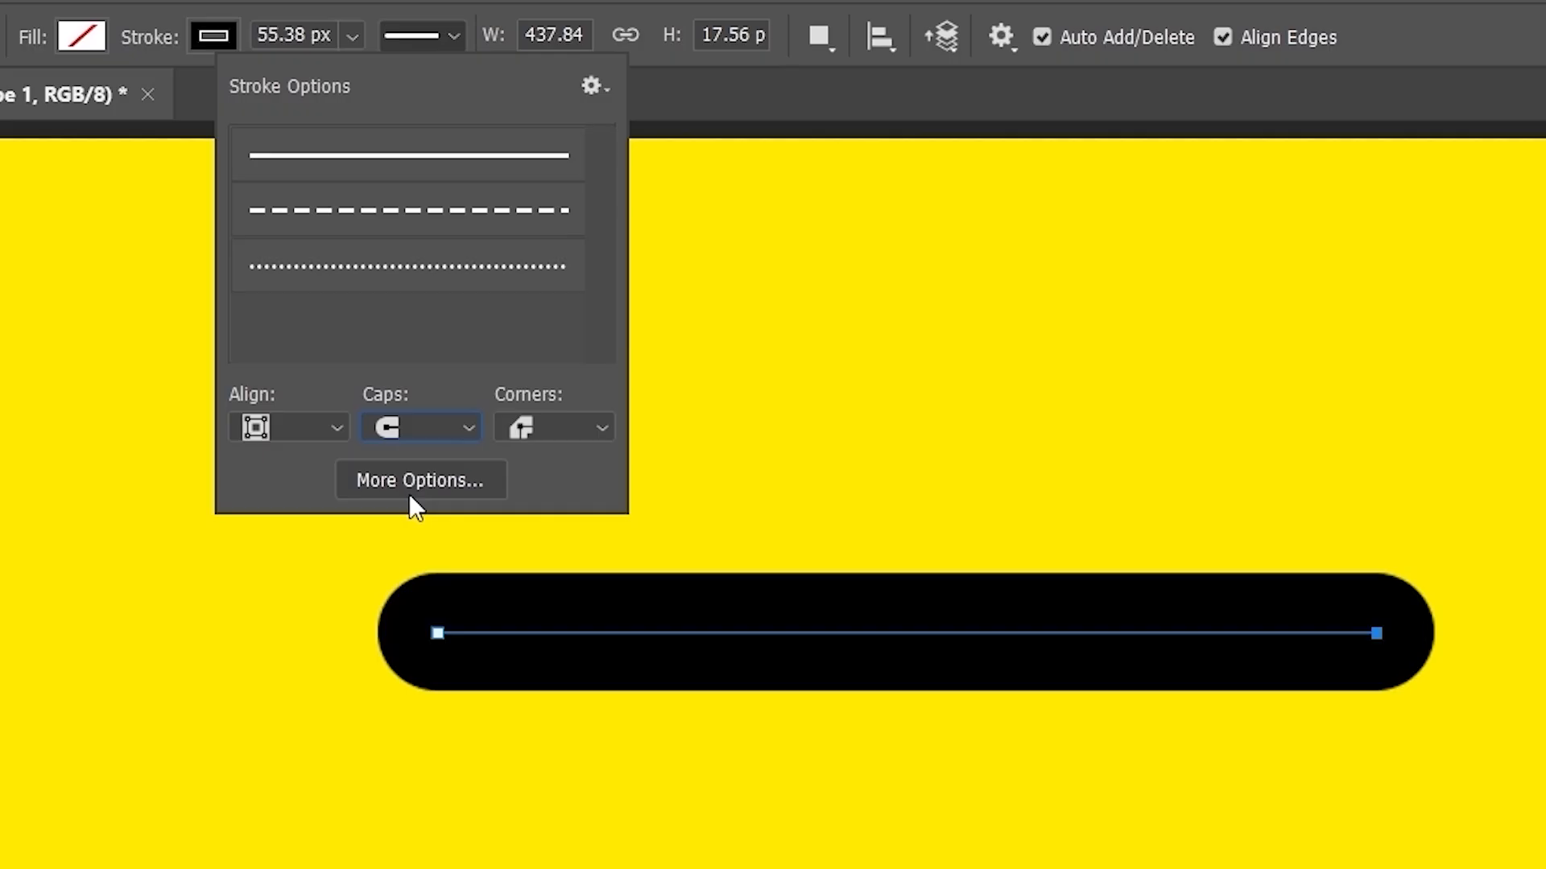
- Try square end caps on the line, then settle on flat Butt caps
click(436, 641)
click(863, 634)
click(391, 435)
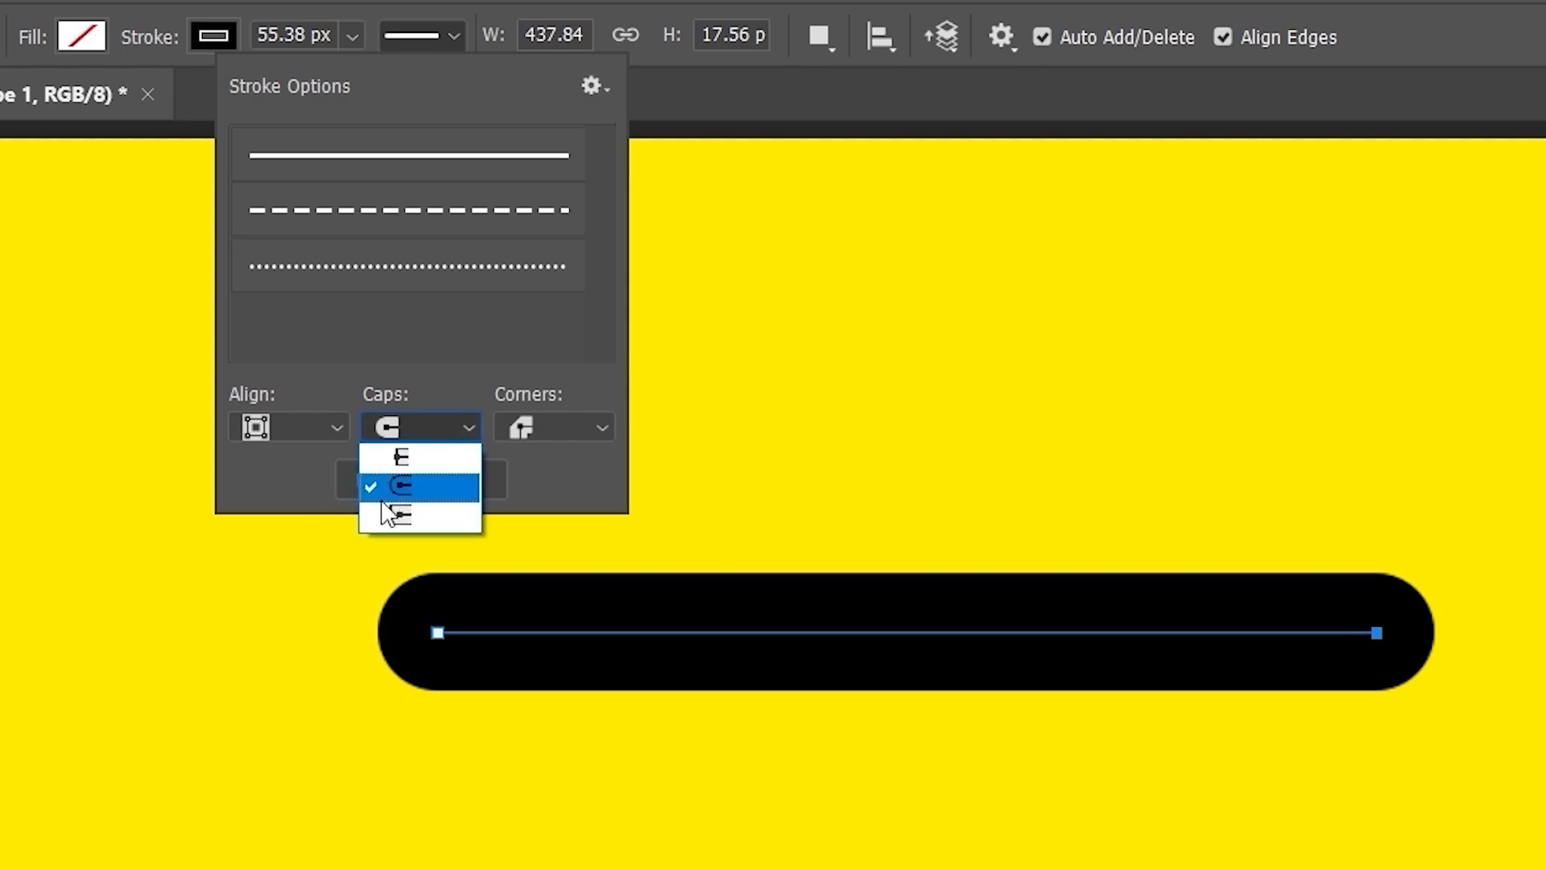
click(400, 508)
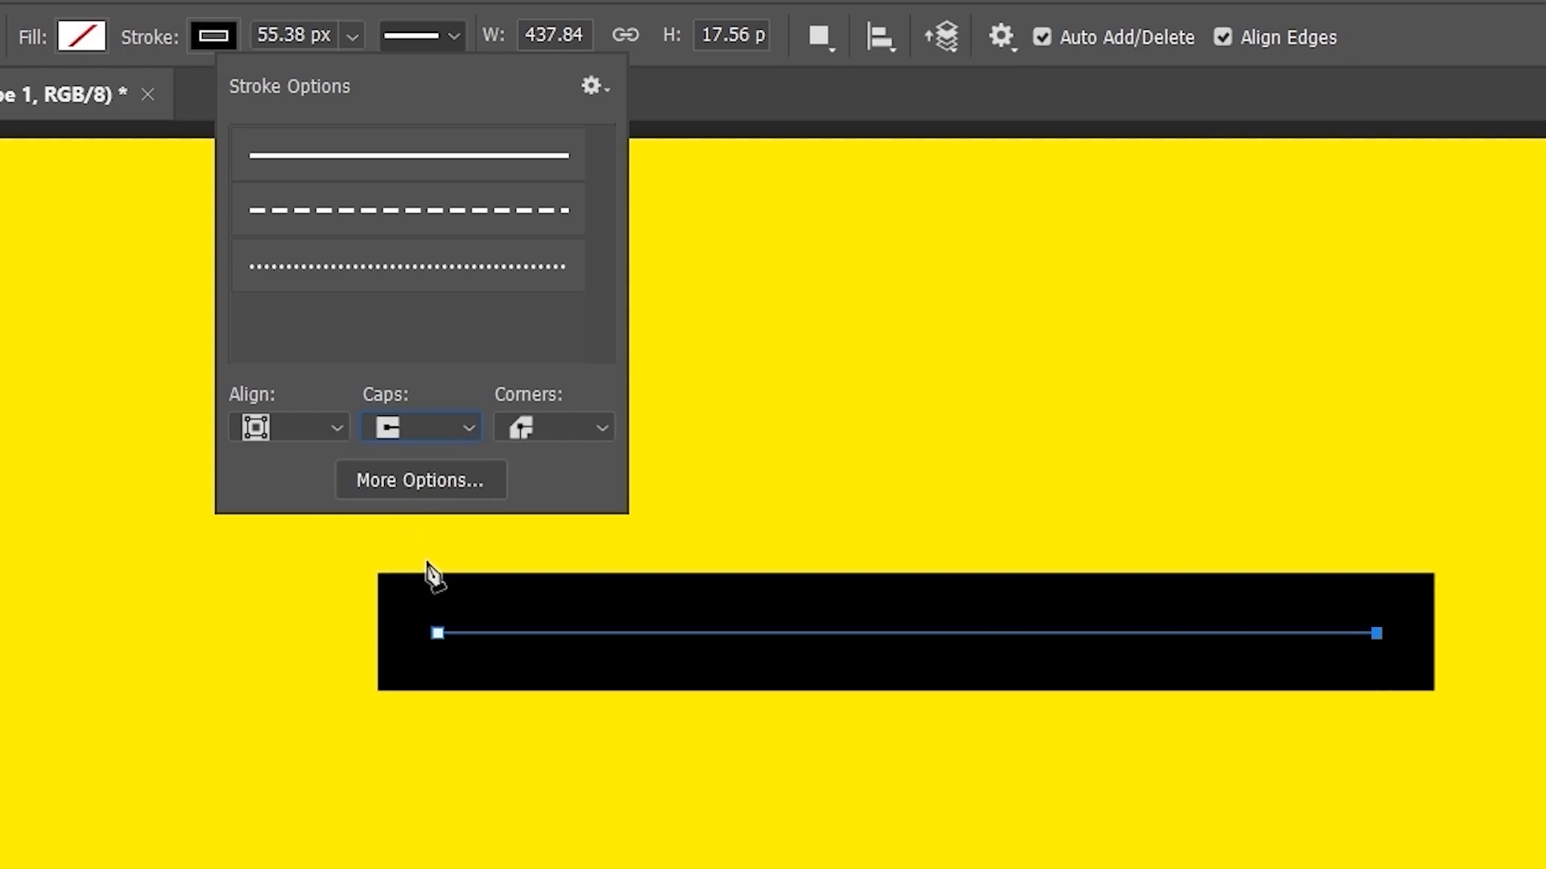
click(1352, 633)
click(1354, 635)
click(431, 437)
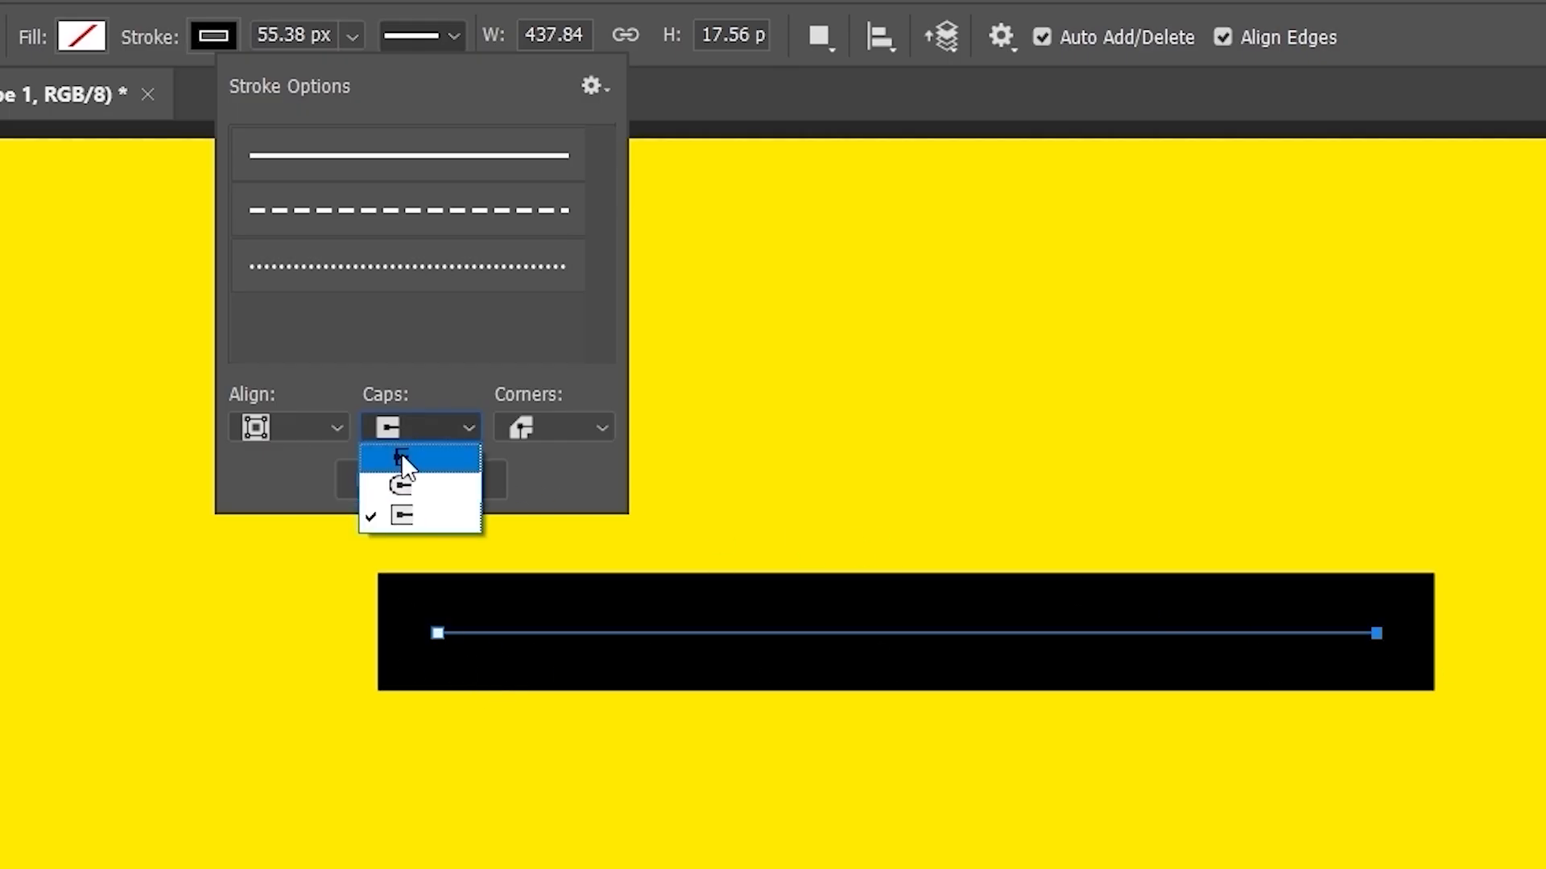
click(401, 452)
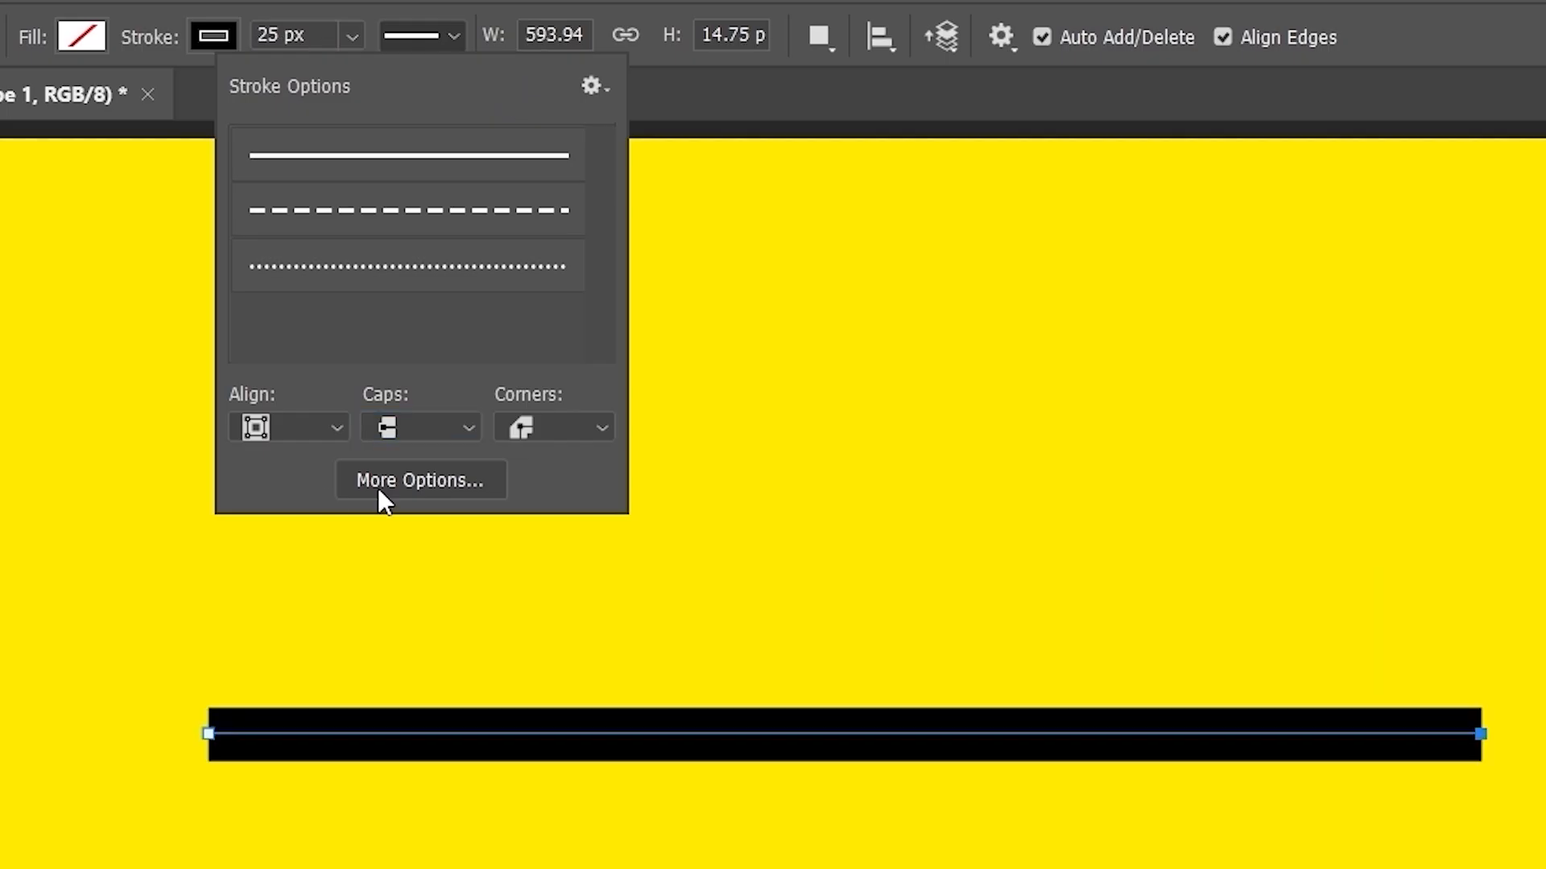
- Enable Dashed Line in More Options with a dash 4, gap 2, dash 1, gap 3 pattern
click(436, 481)
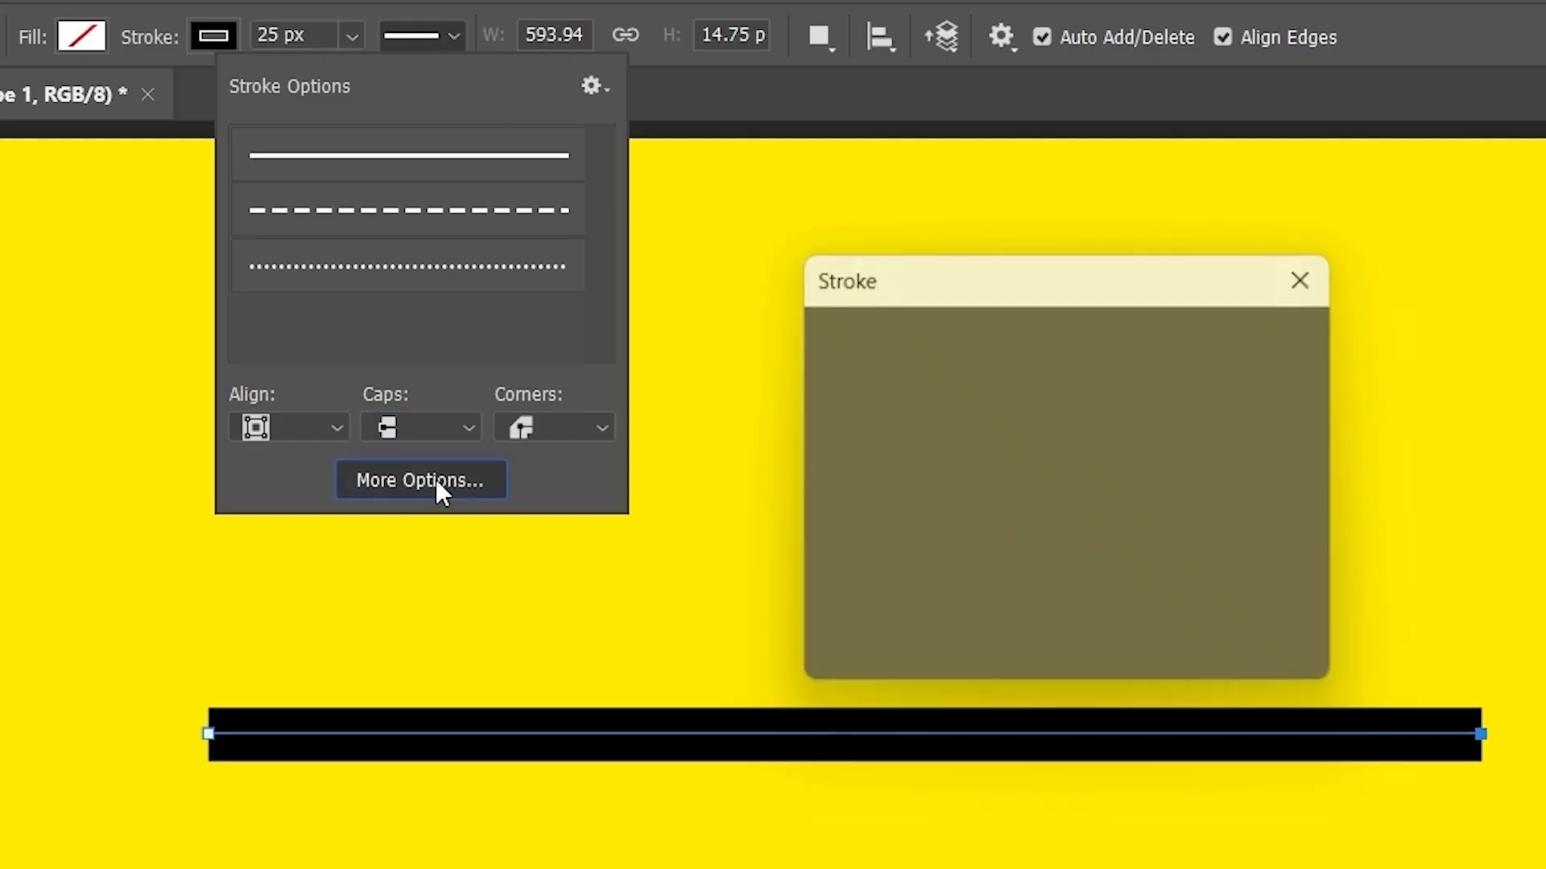
mouse_move(920, 277)
mouse_down()
mouse_move(958, 132)
mouse_move(959, 168)
mouse_up()
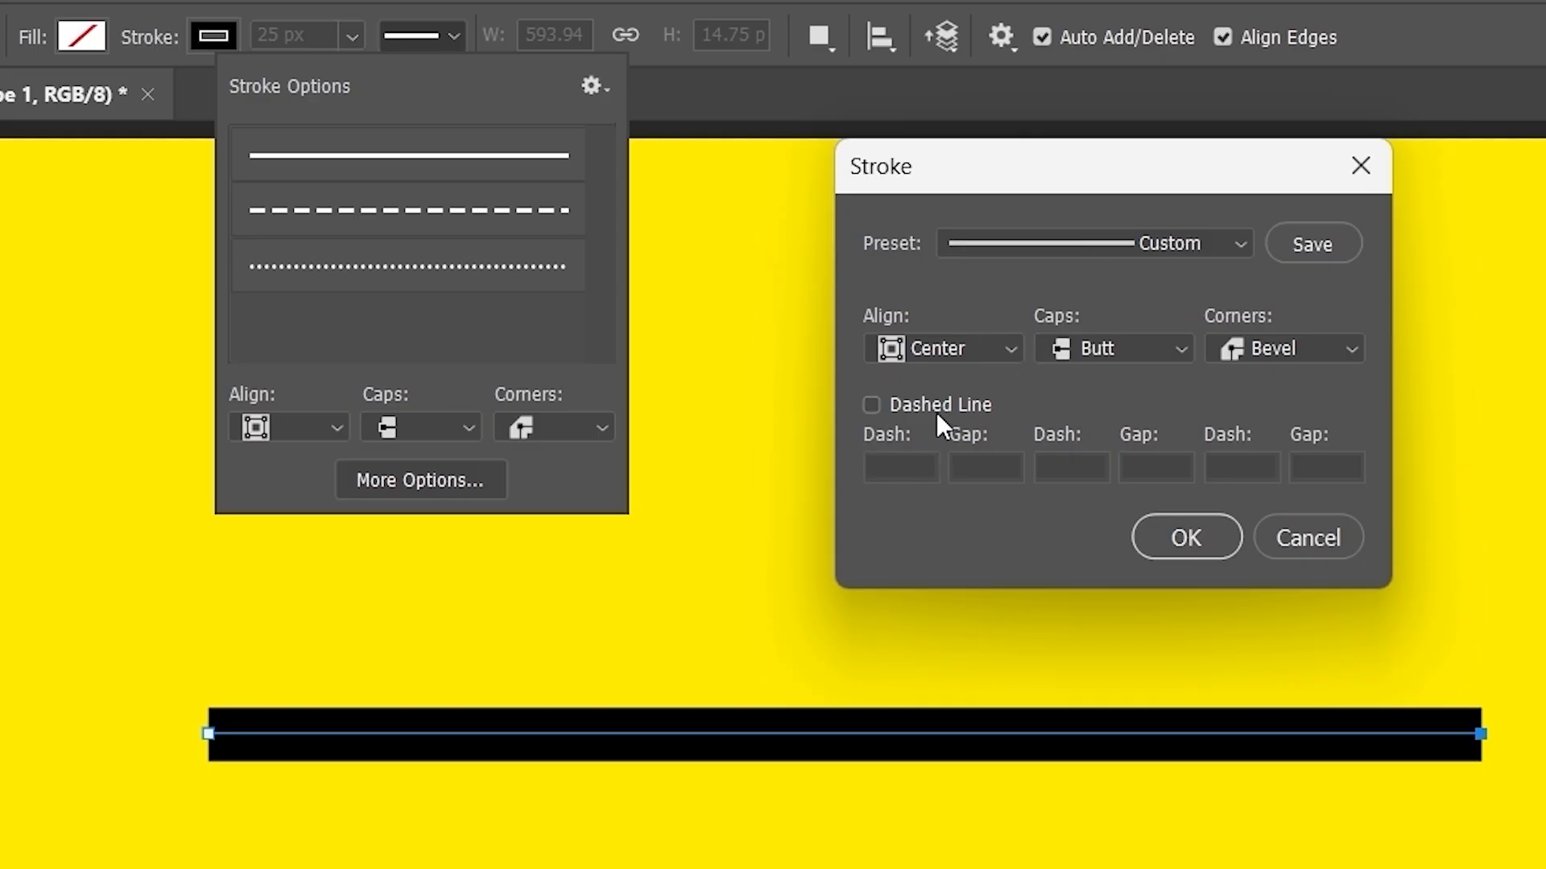
click(869, 408)
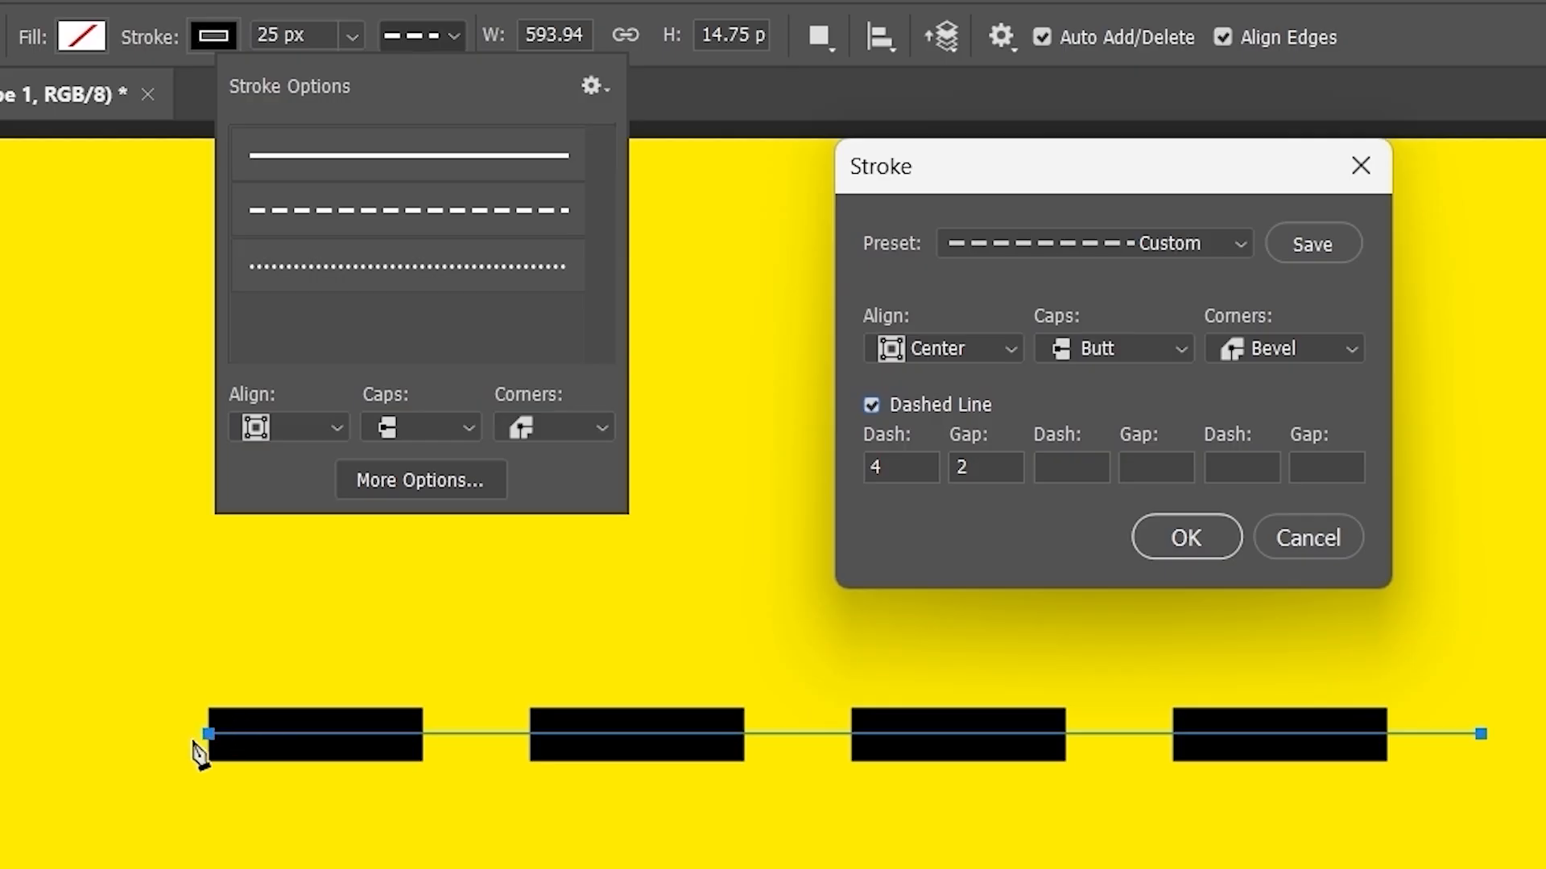
click(392, 733)
text(1)
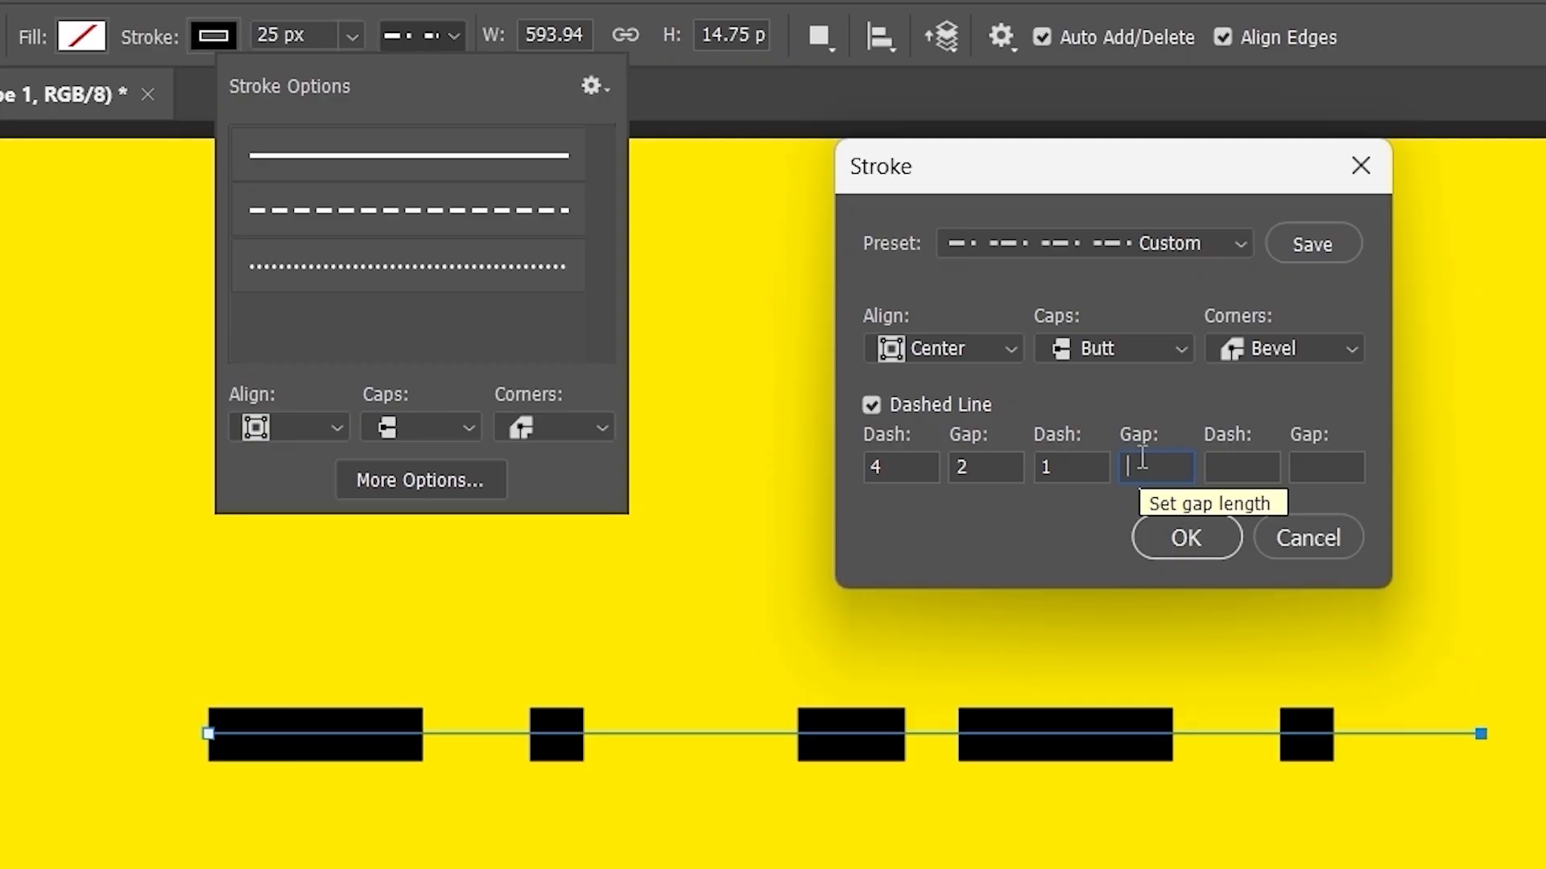
text(3)
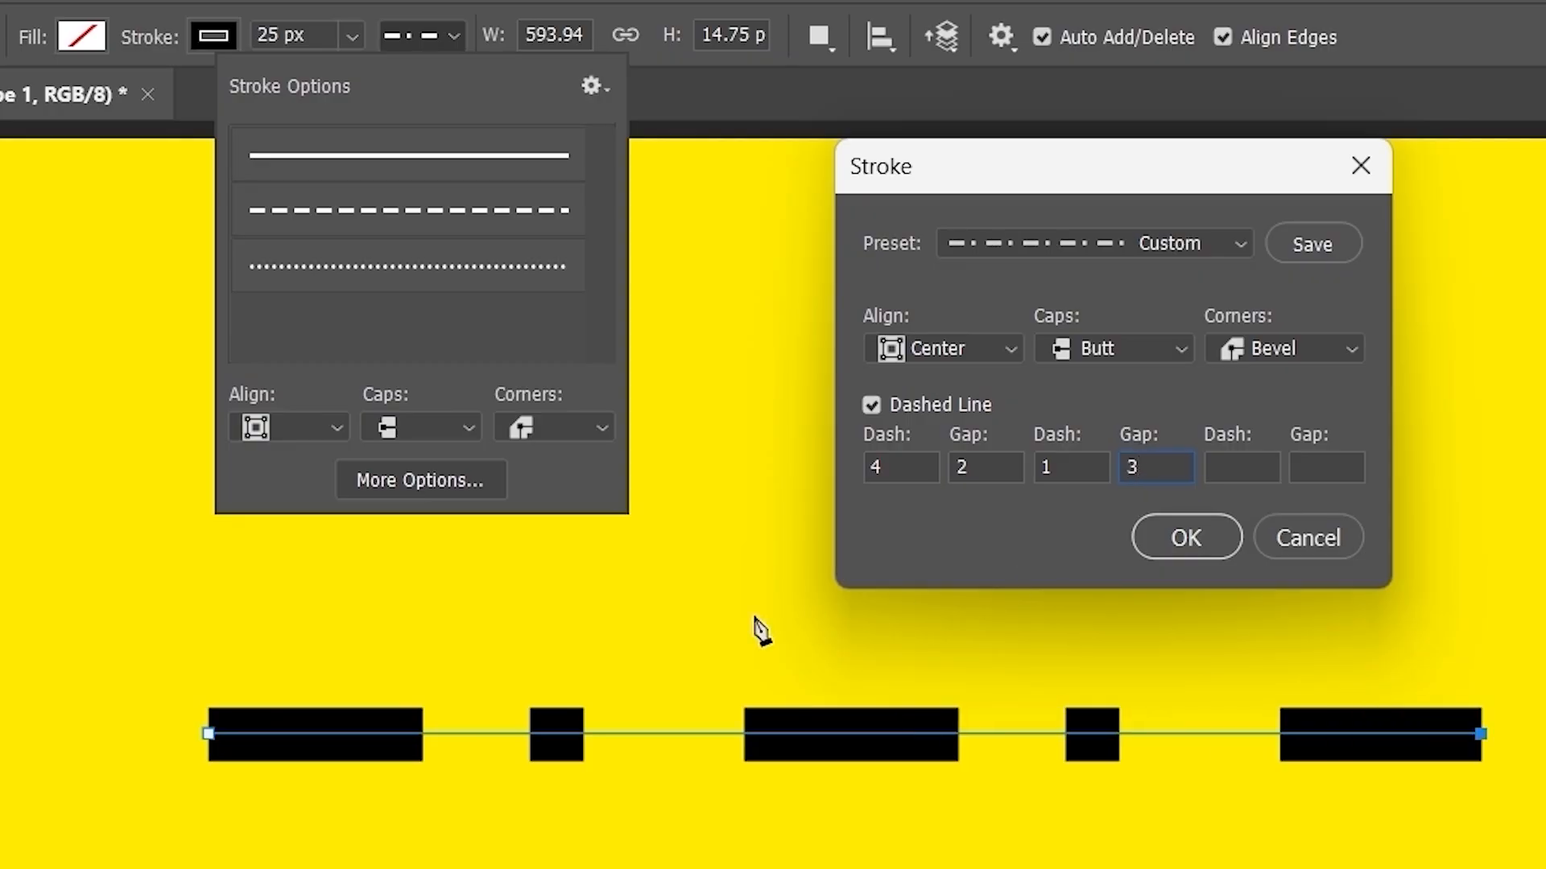
- Extend the dash pattern to 4, 2, 1, 3, 2, 1 and save it as a stroke preset
click(298, 733)
click(654, 733)
text(5)
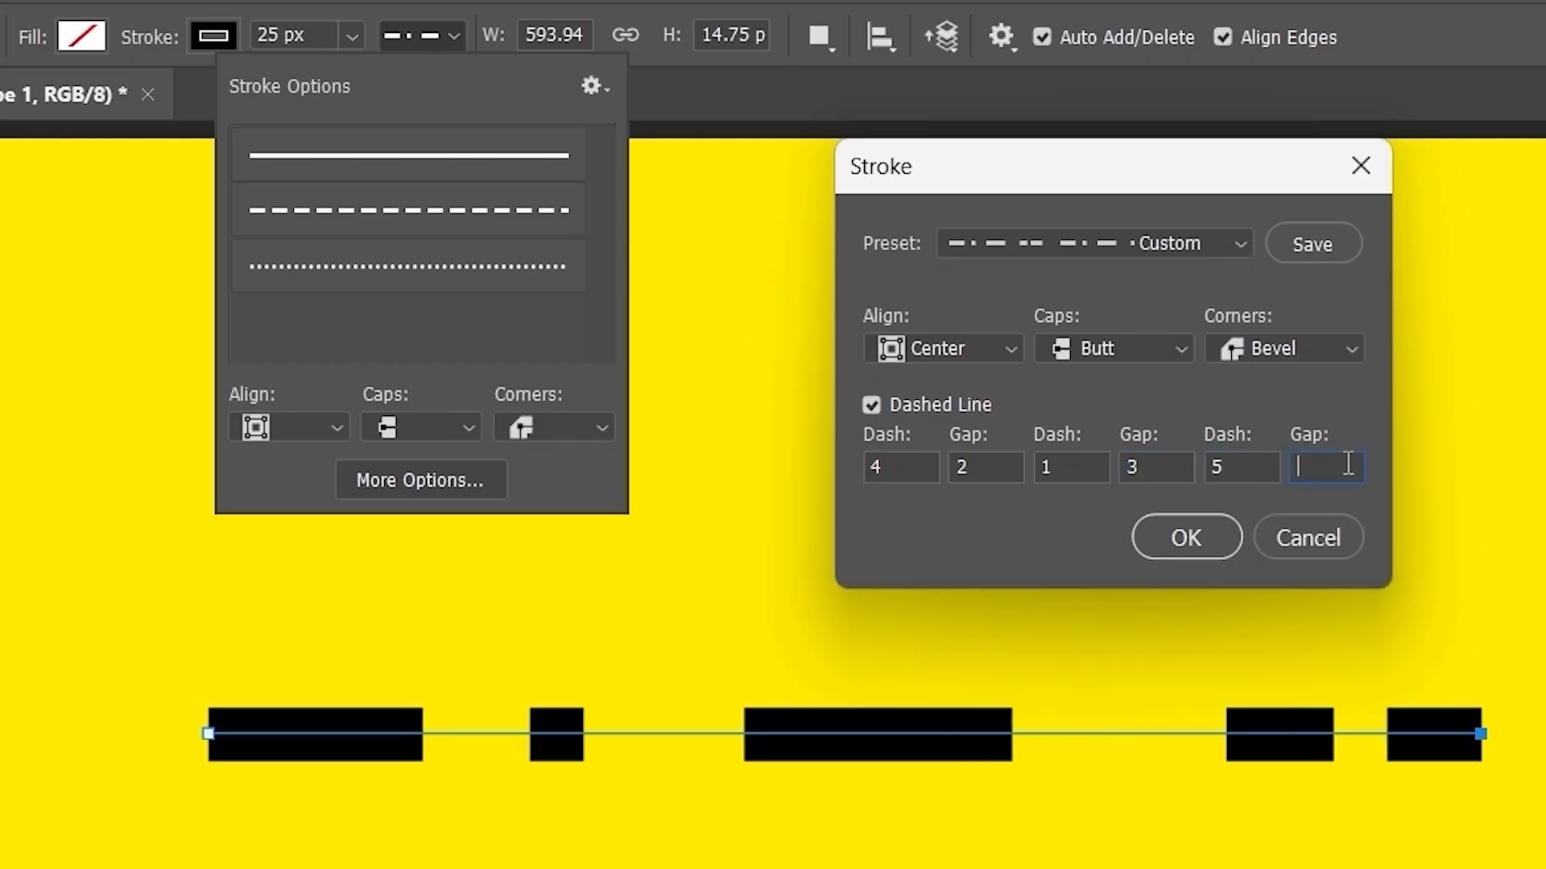
text(4)
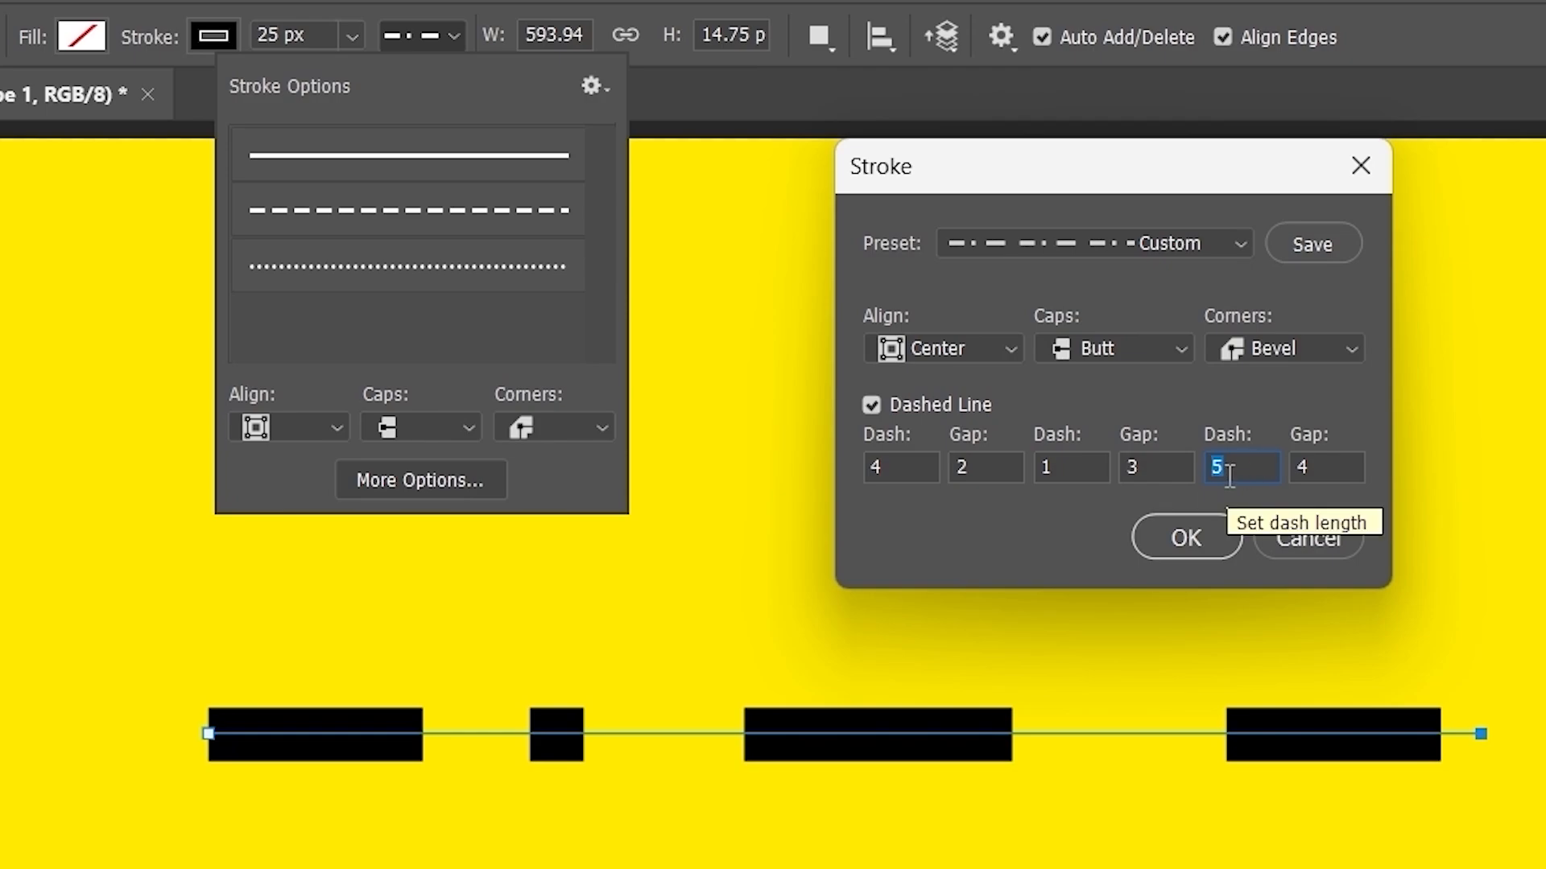
text(2)
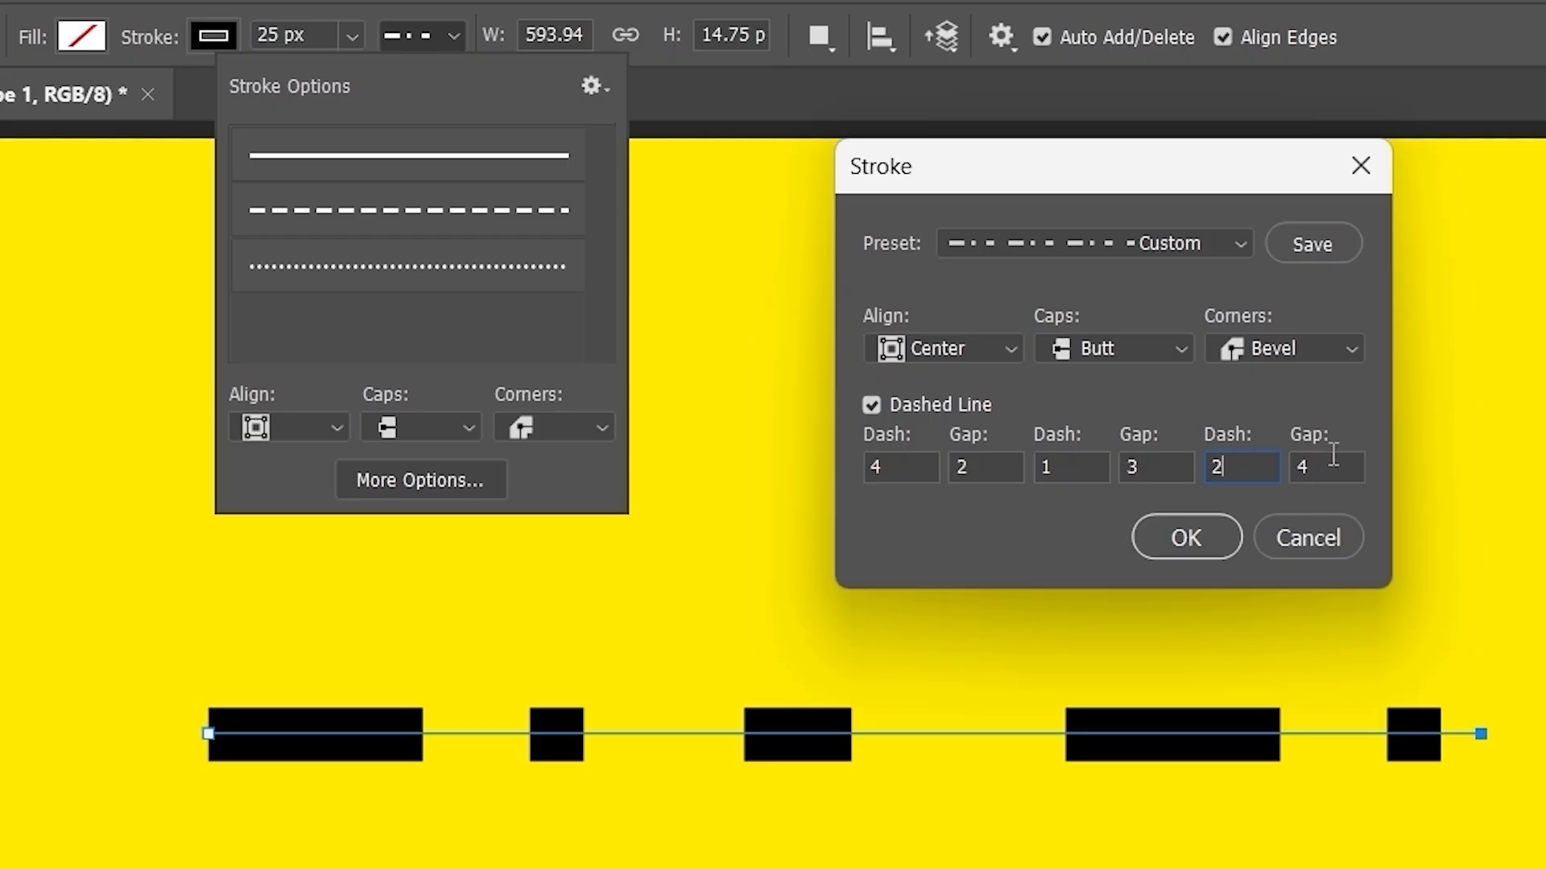
double_click(1302, 465)
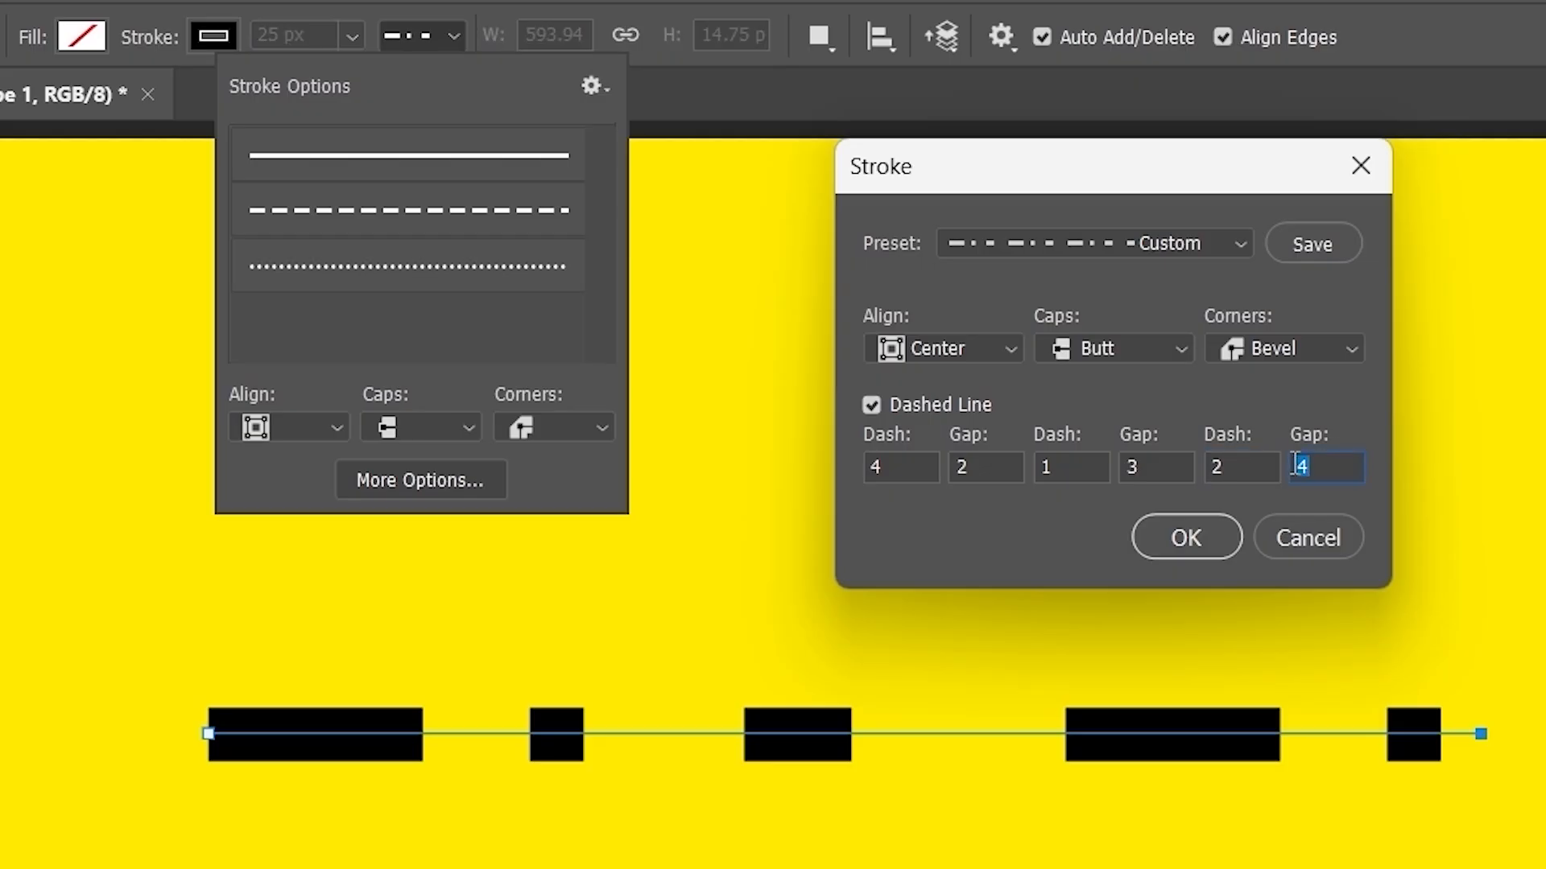
text(1)
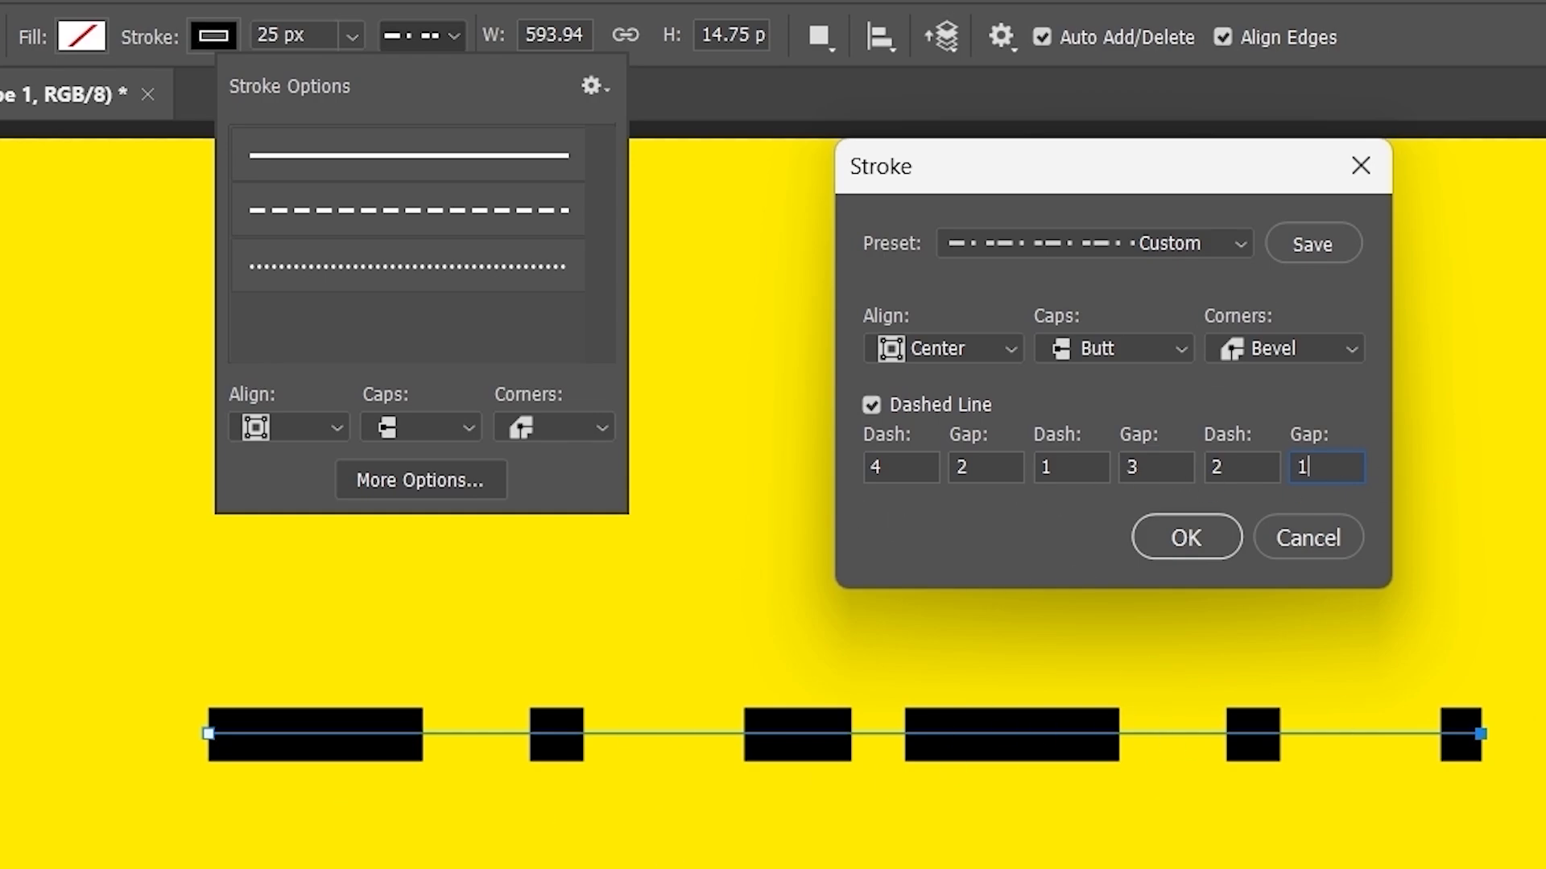
click(1338, 241)
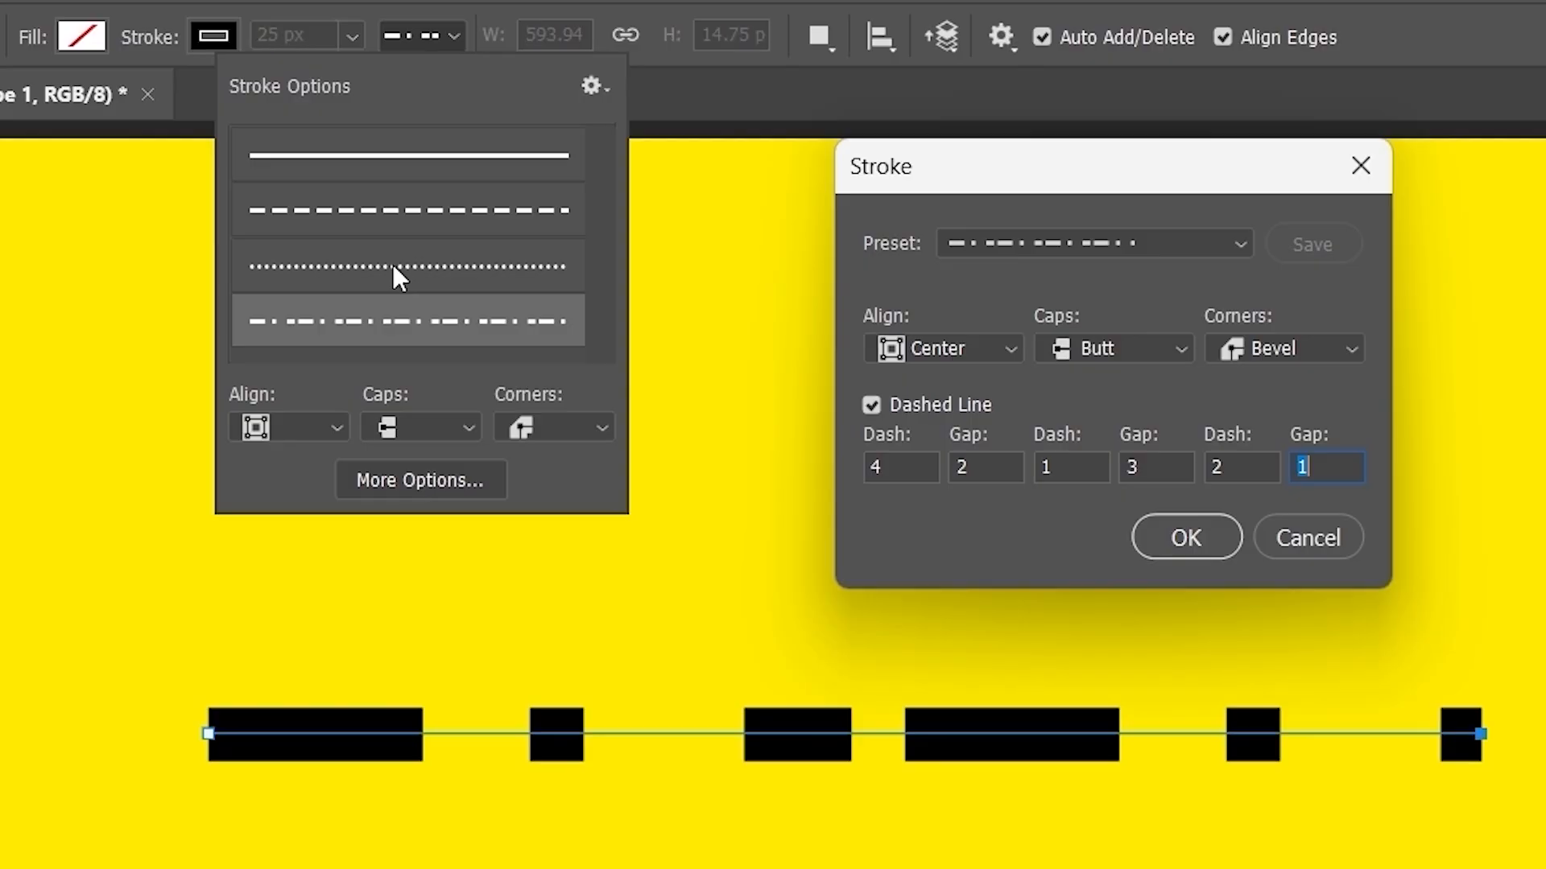
- Apply the dash settings, then switch the line to dotted, dashed, and finally solid strokes
click(1203, 534)
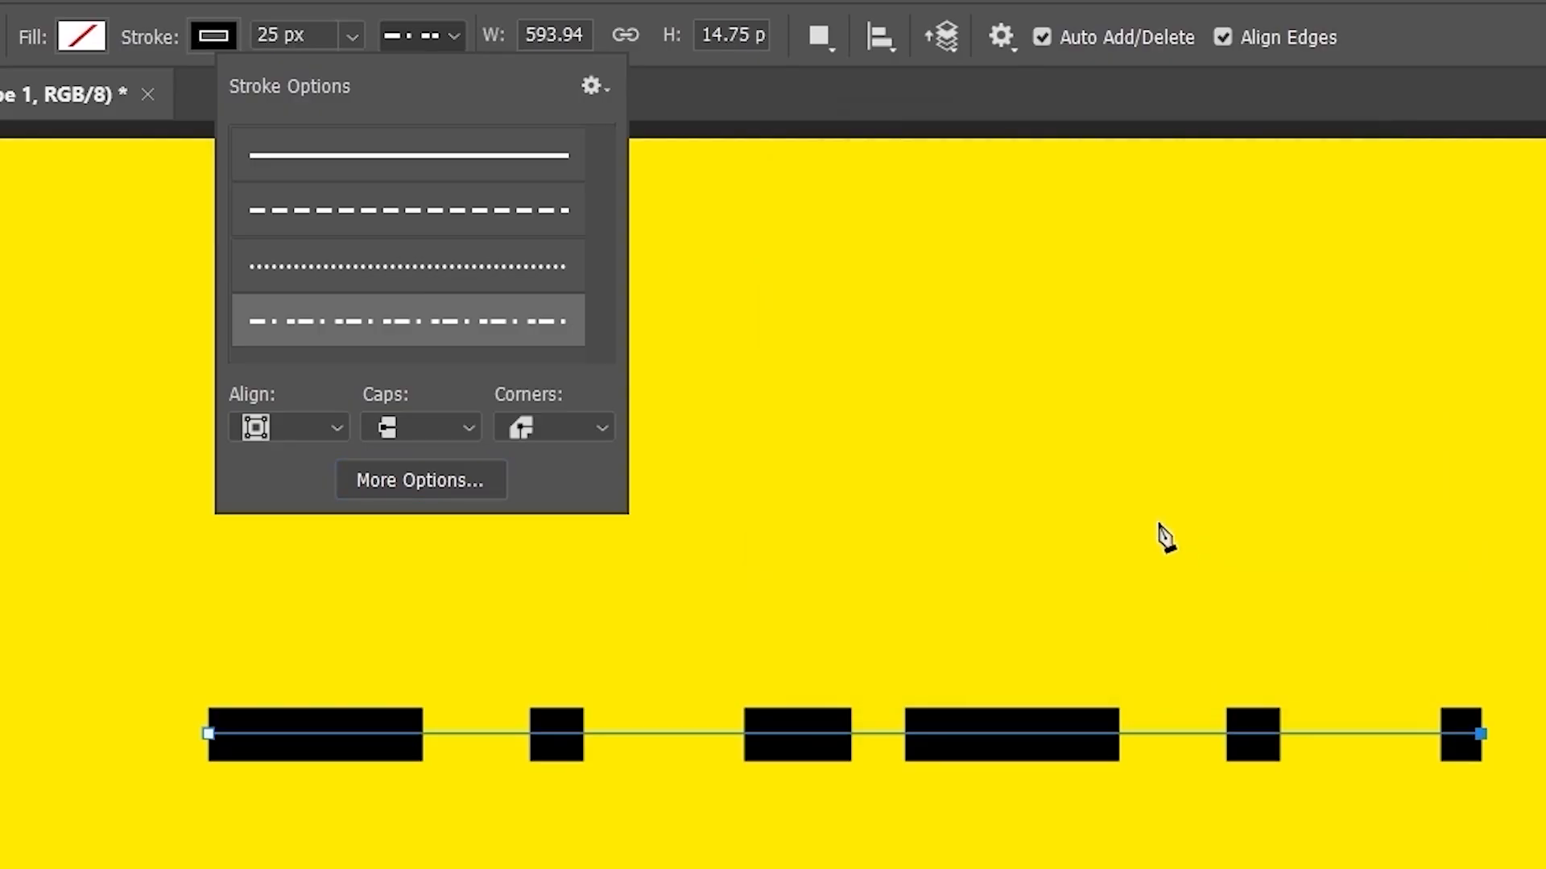
click(369, 268)
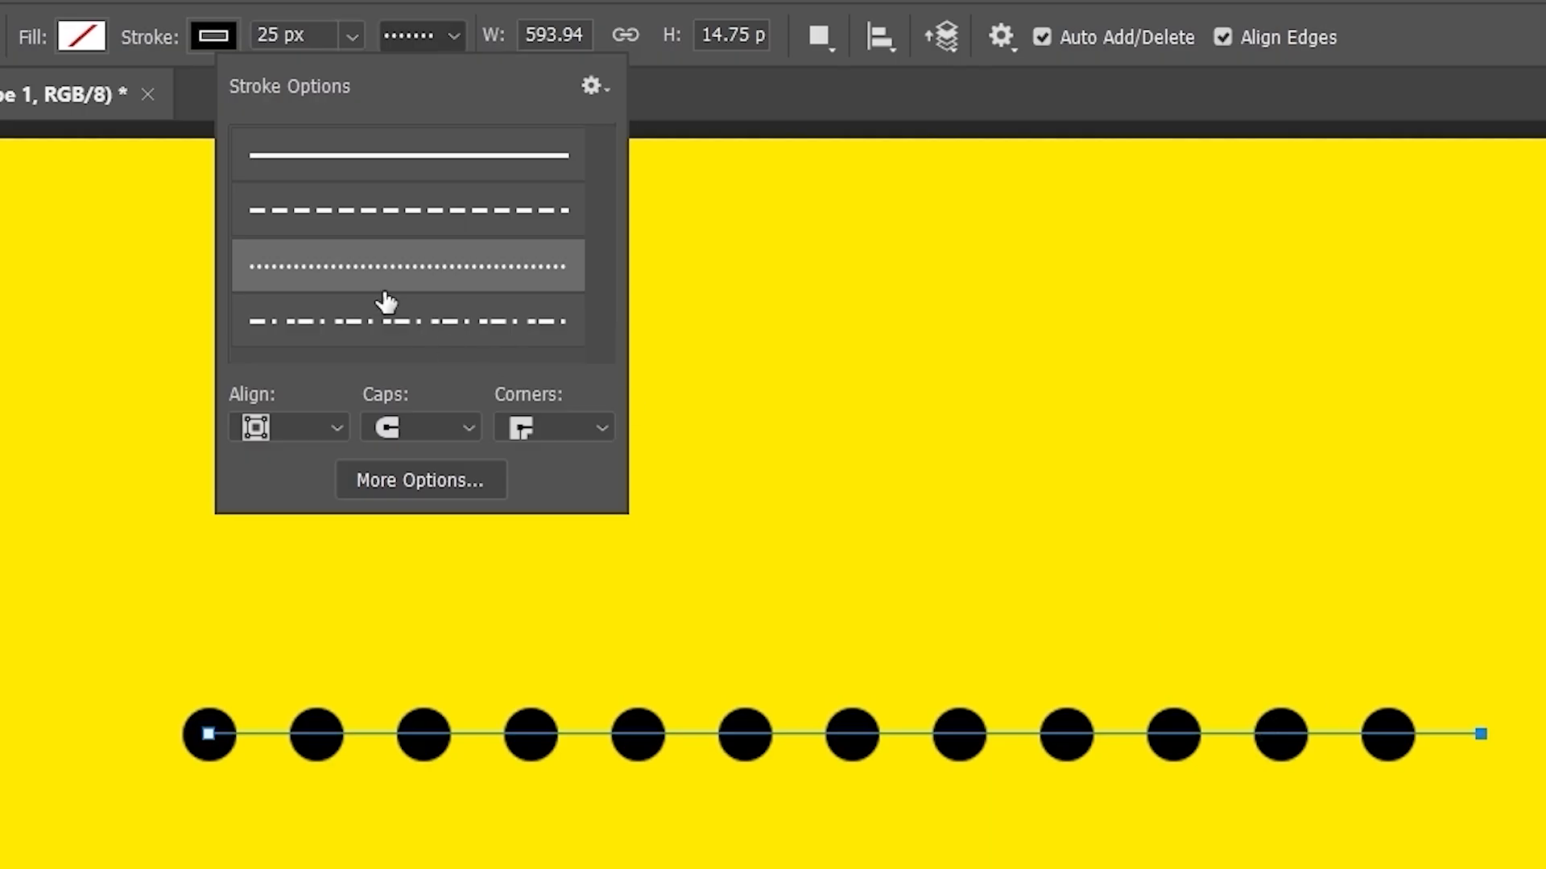
click(391, 214)
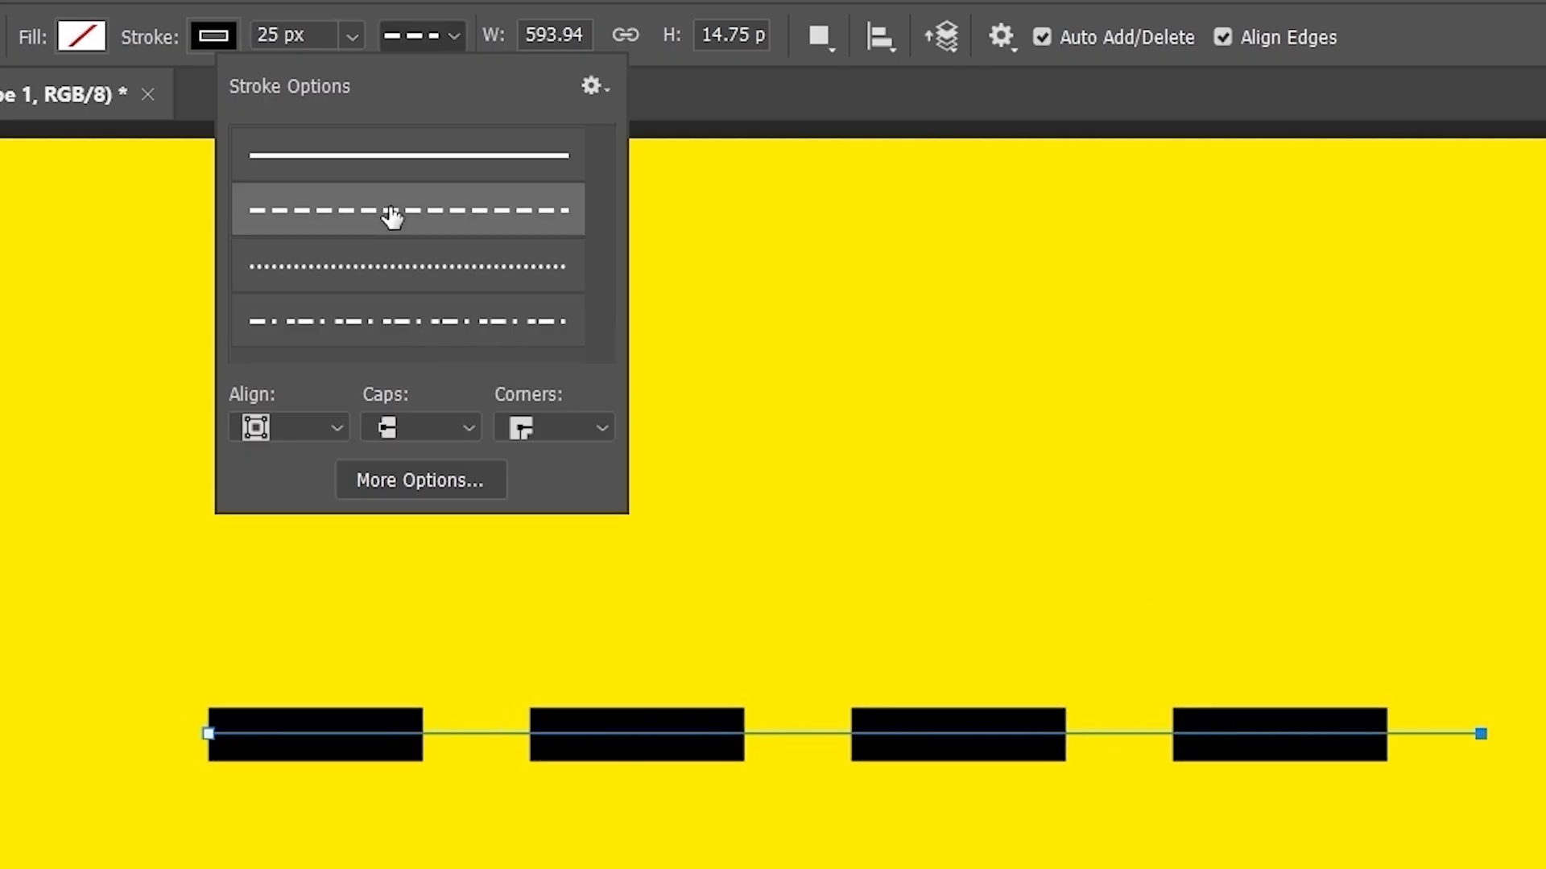
click(413, 172)
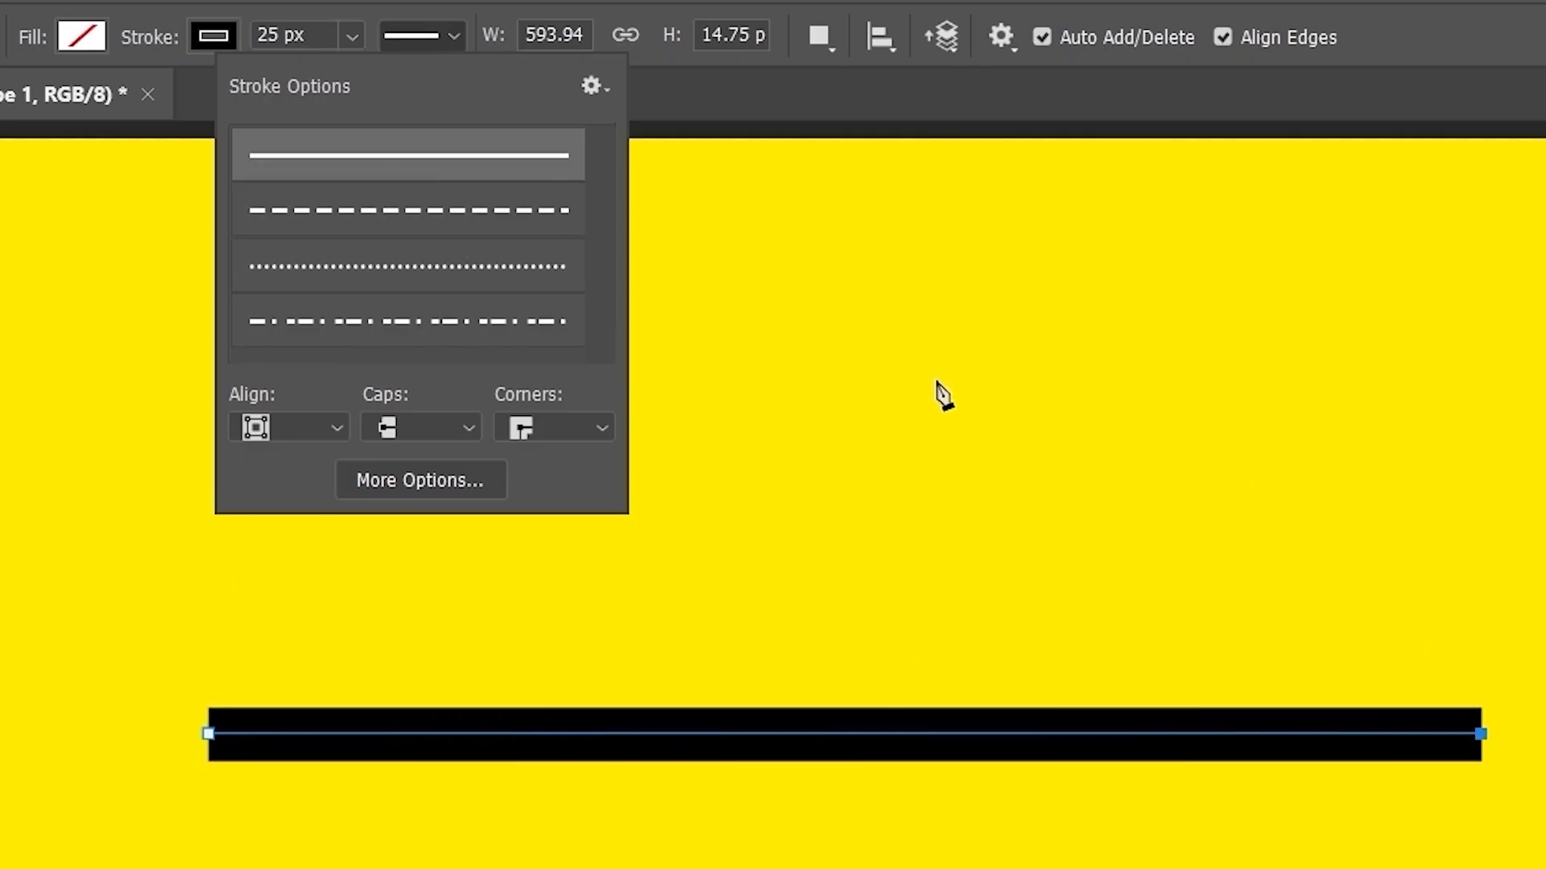
click(596, 88)
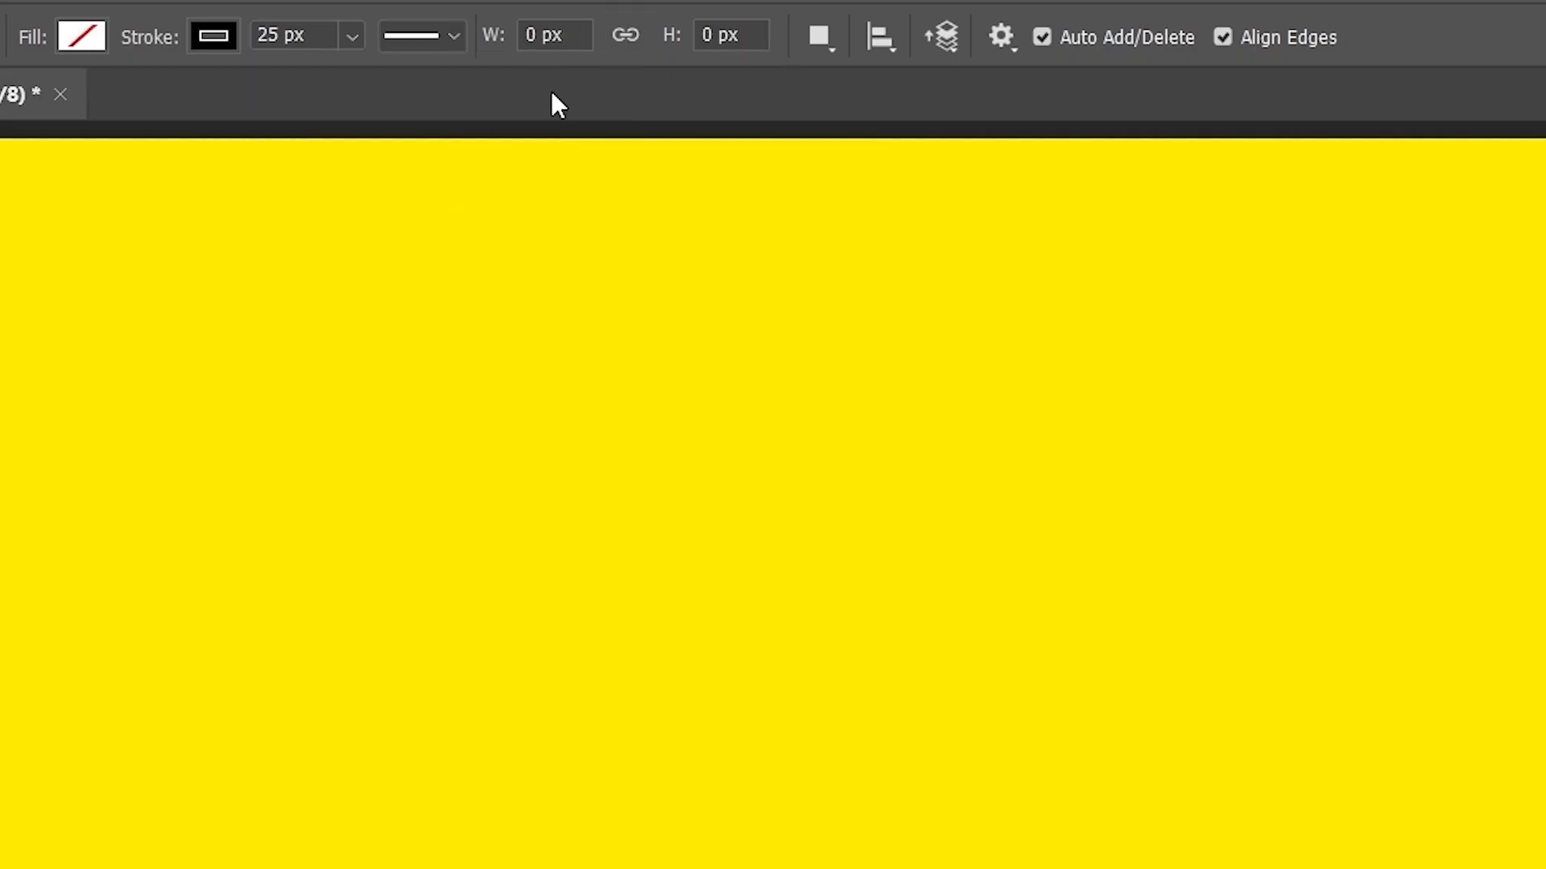
- Draw a five-anchor path closed at its start, stroked 25 px solid black with no fill
click(658, 427)
click(418, 633)
click(658, 785)
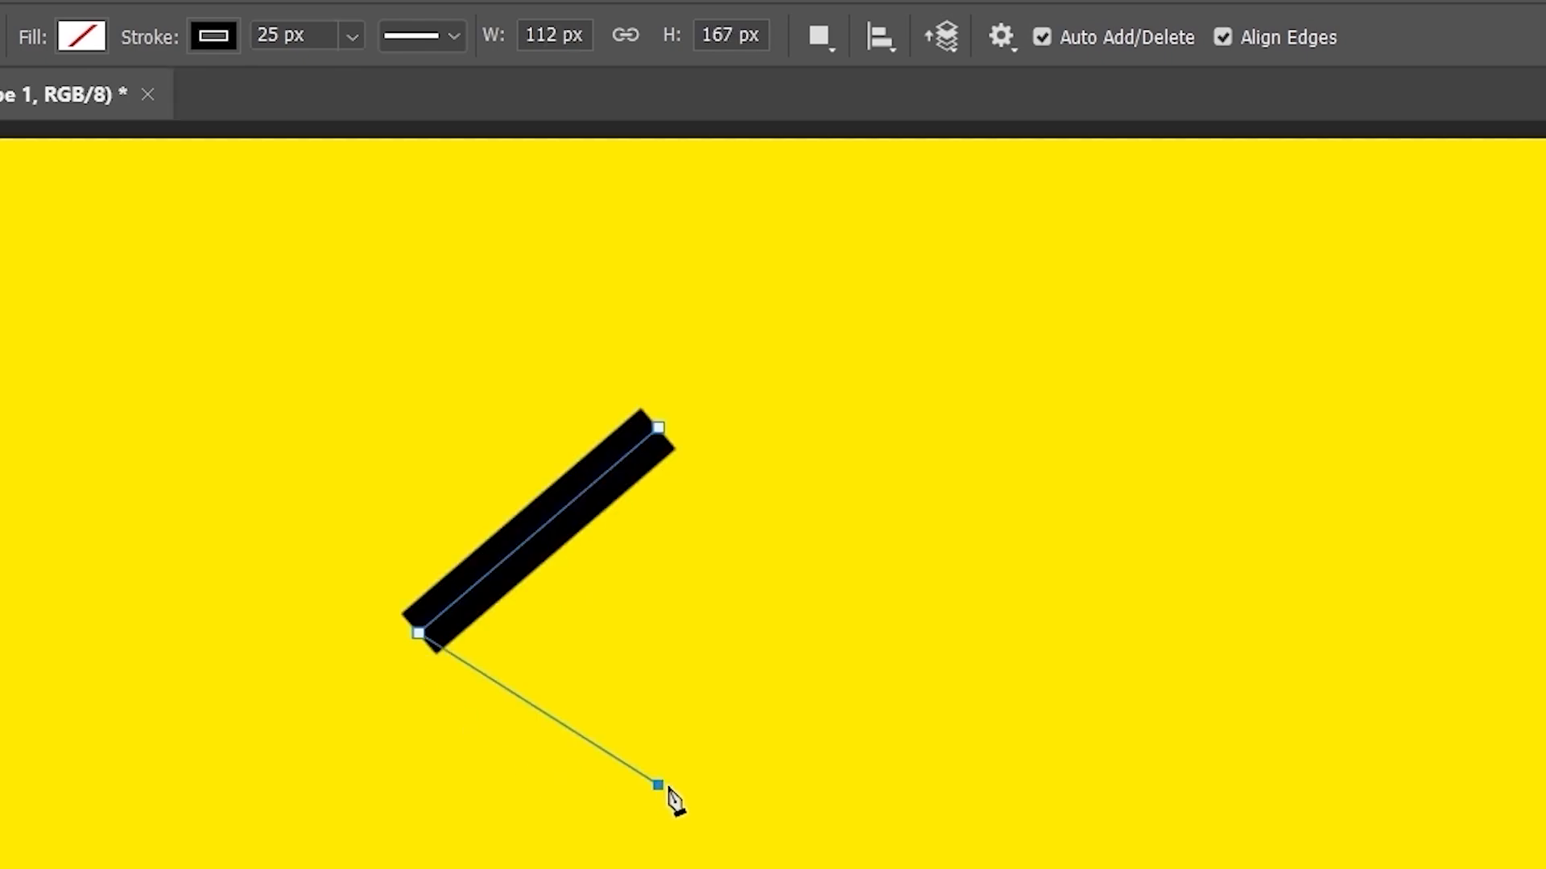
click(1141, 697)
click(1285, 534)
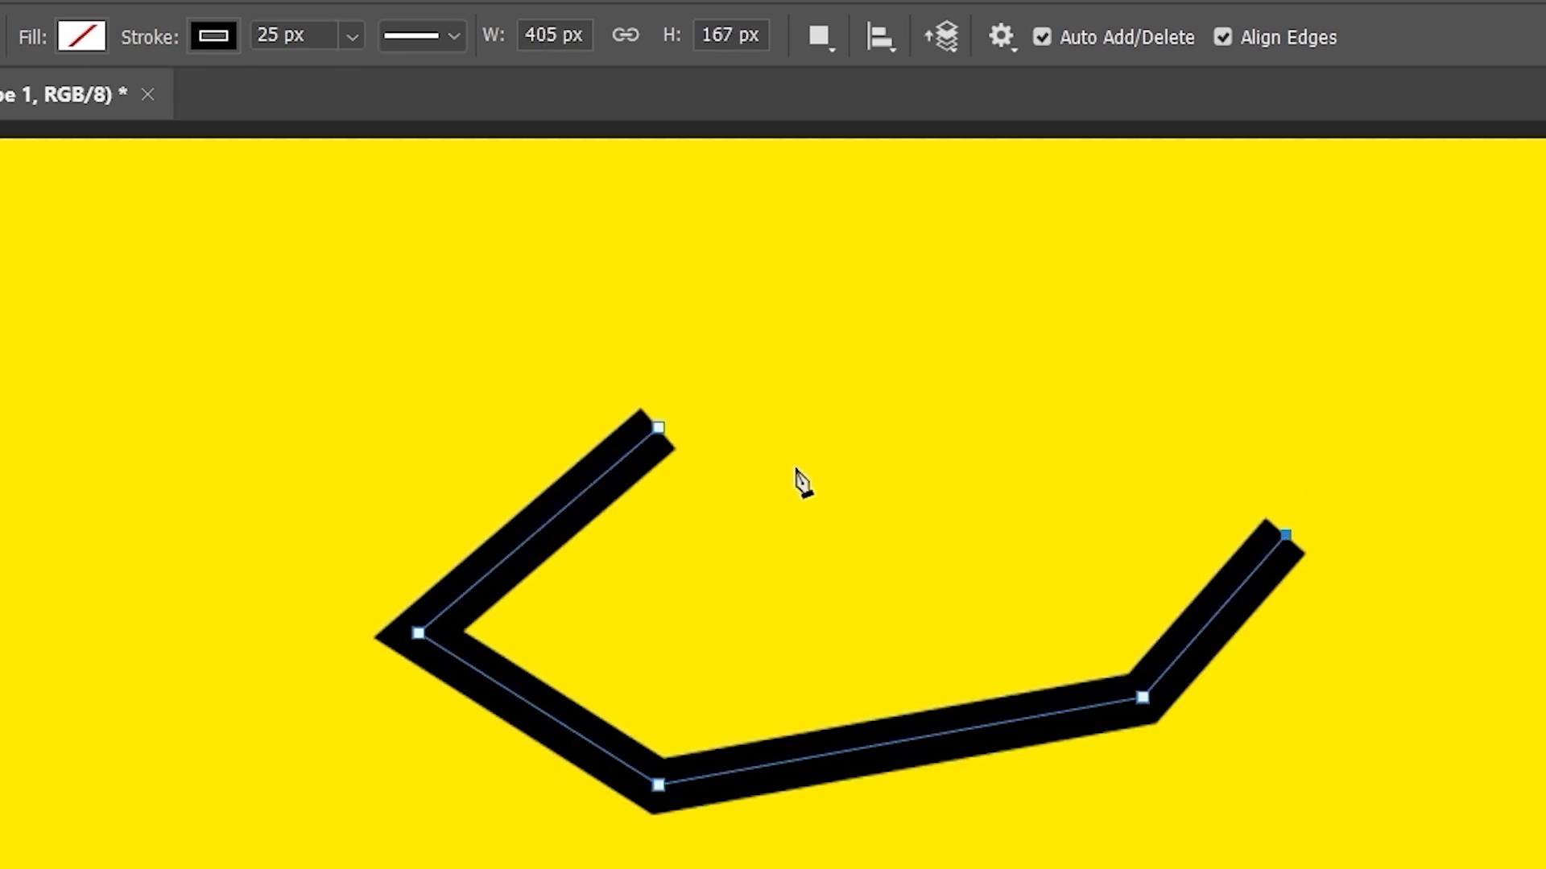
click(660, 429)
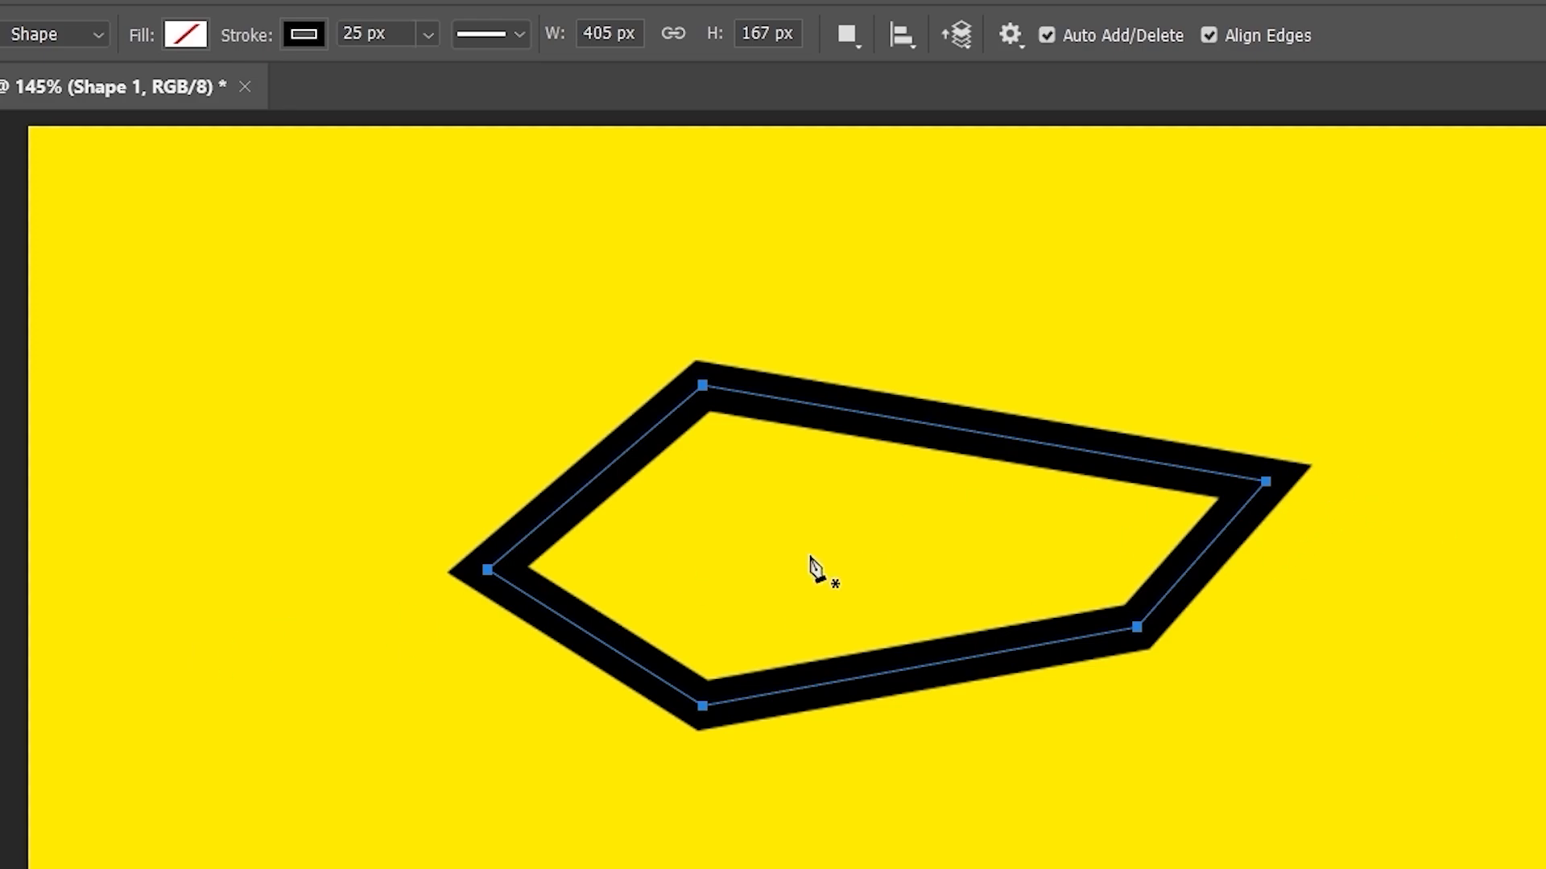
- Set the shape's width to 600 px, move it left, and set its height to 200 px
click(615, 28)
text(600)
key(Return)
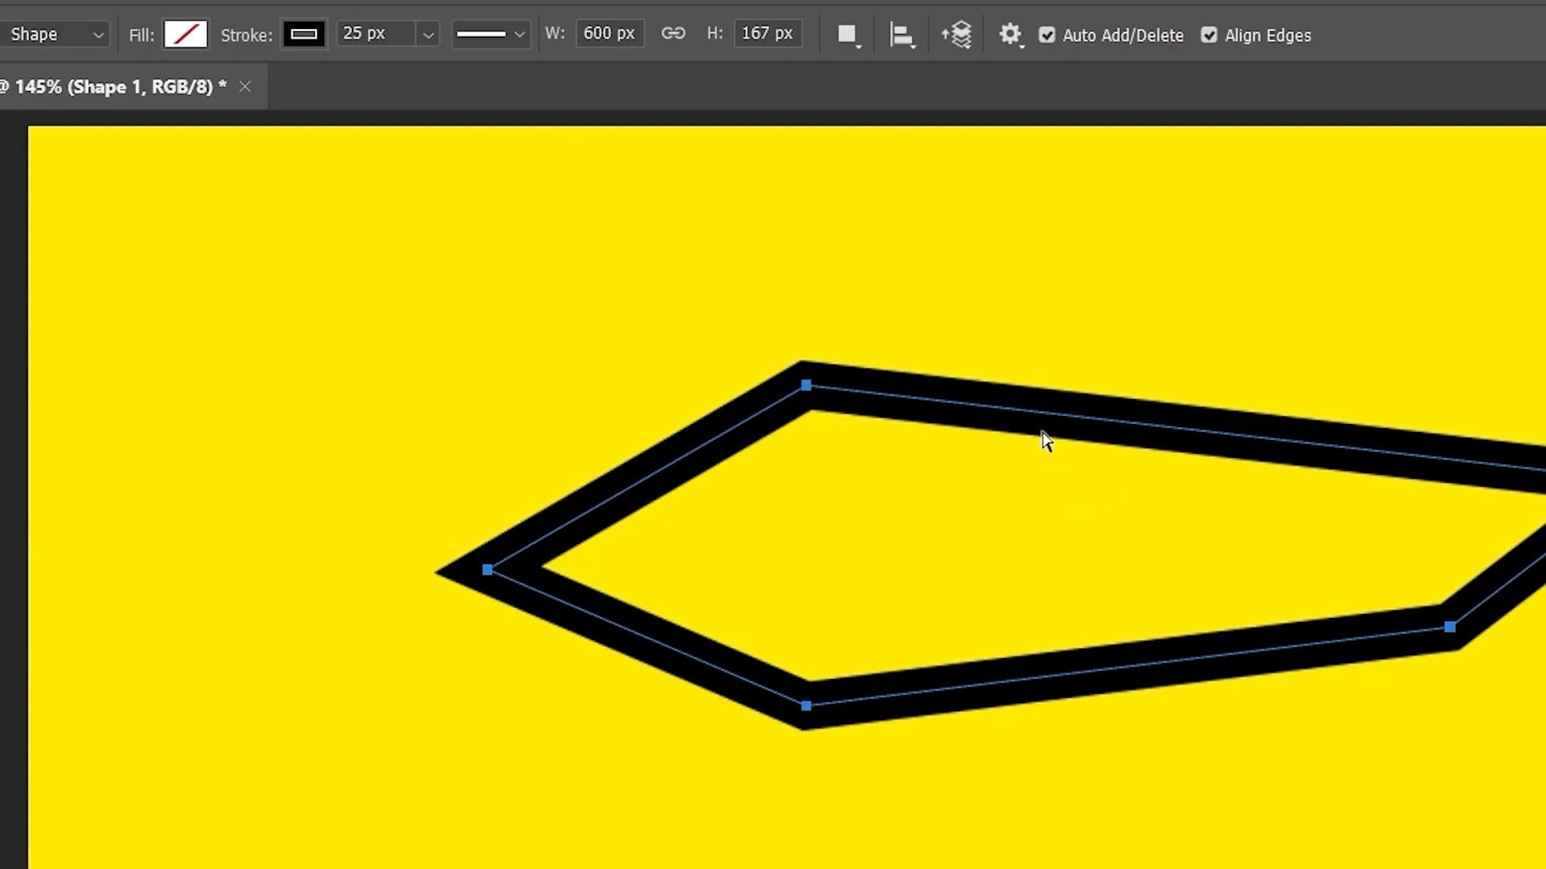
drag(1038, 425, 751, 475)
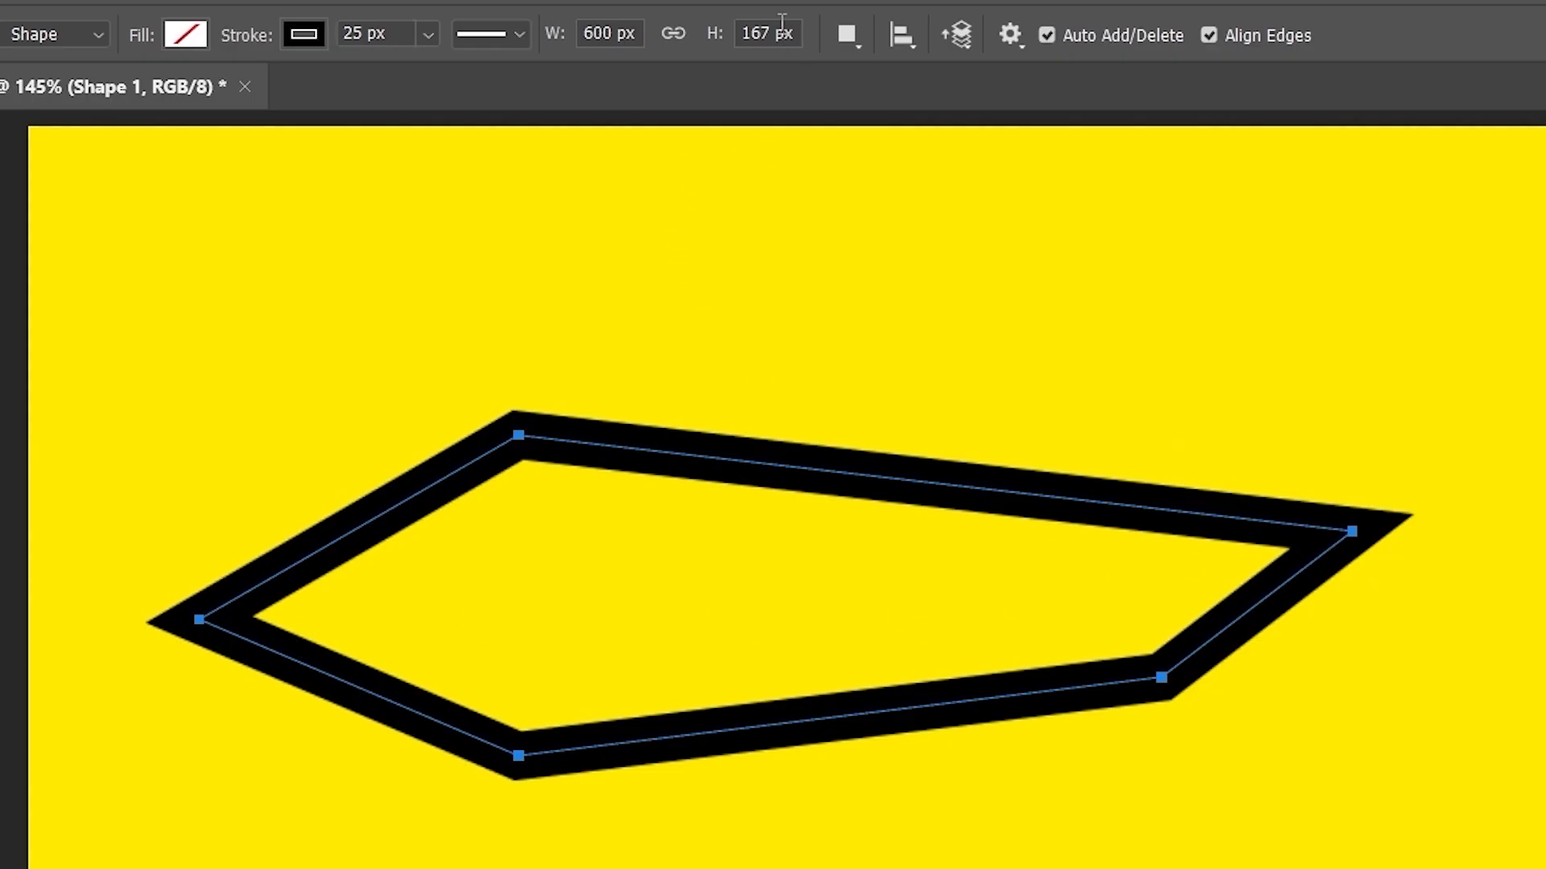
double_click(749, 40)
text(200)
key(Return)
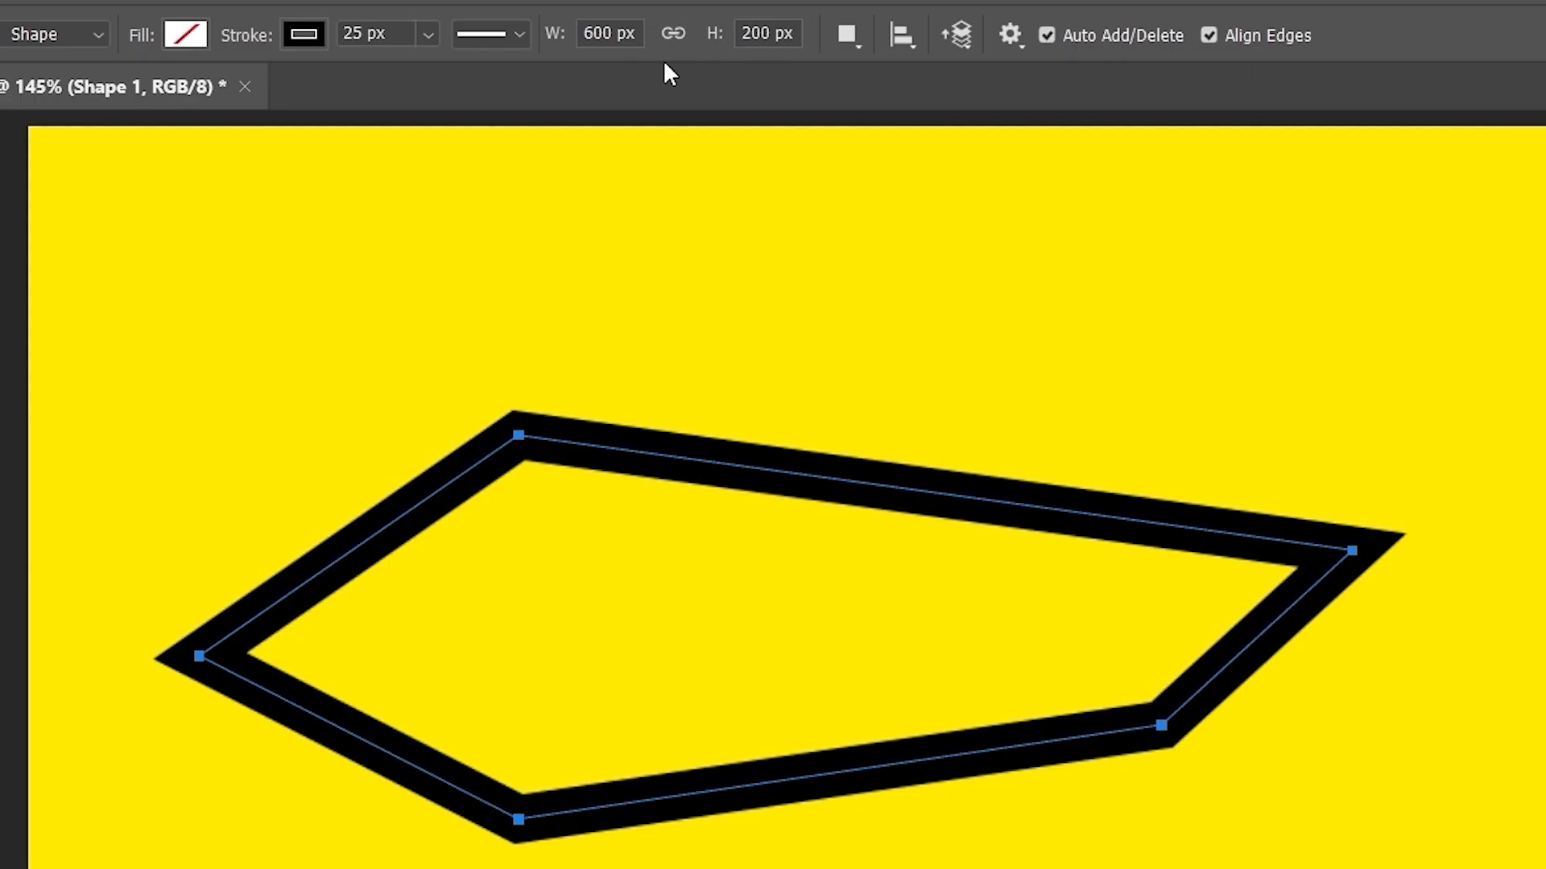
- Link width and height, then narrow the shape to a 300 px width
click(672, 34)
drag(614, 31, 581, 42)
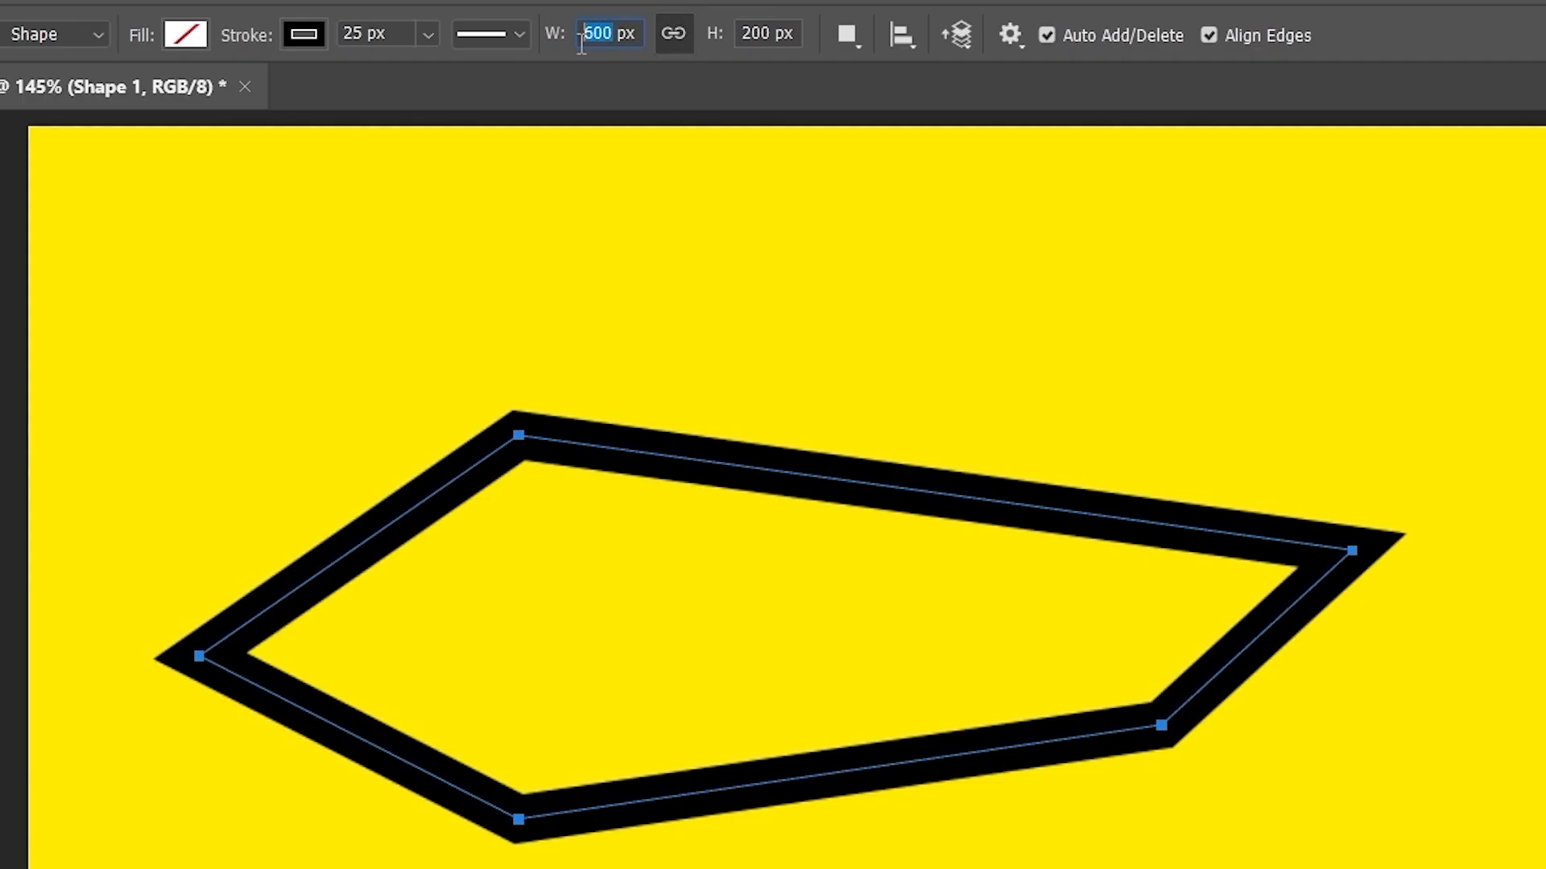
text(30)
key(Return)
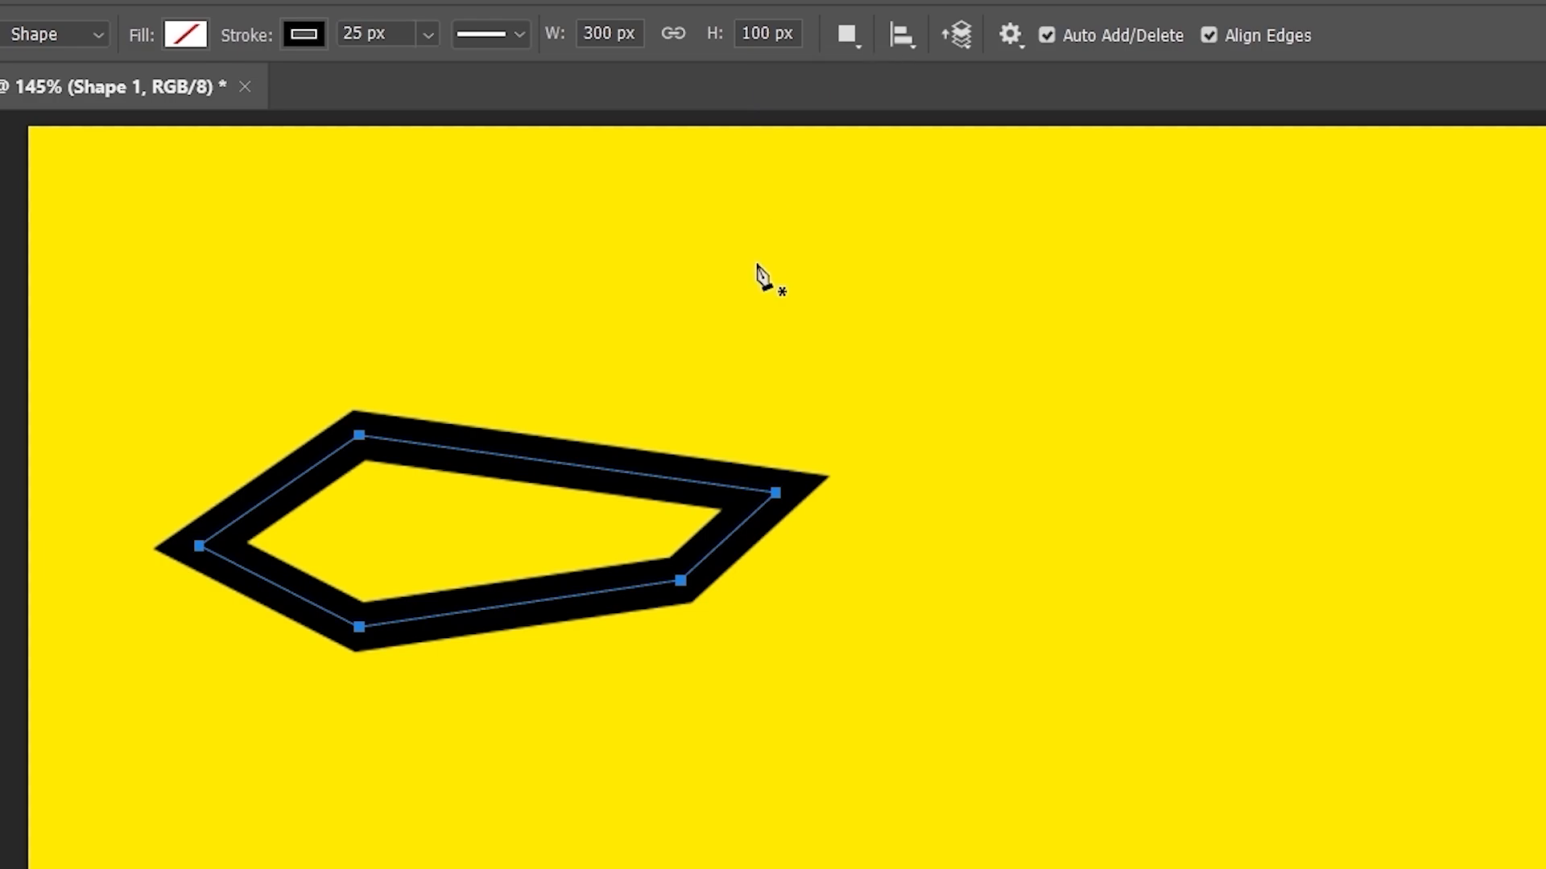
key(ctrl+z)
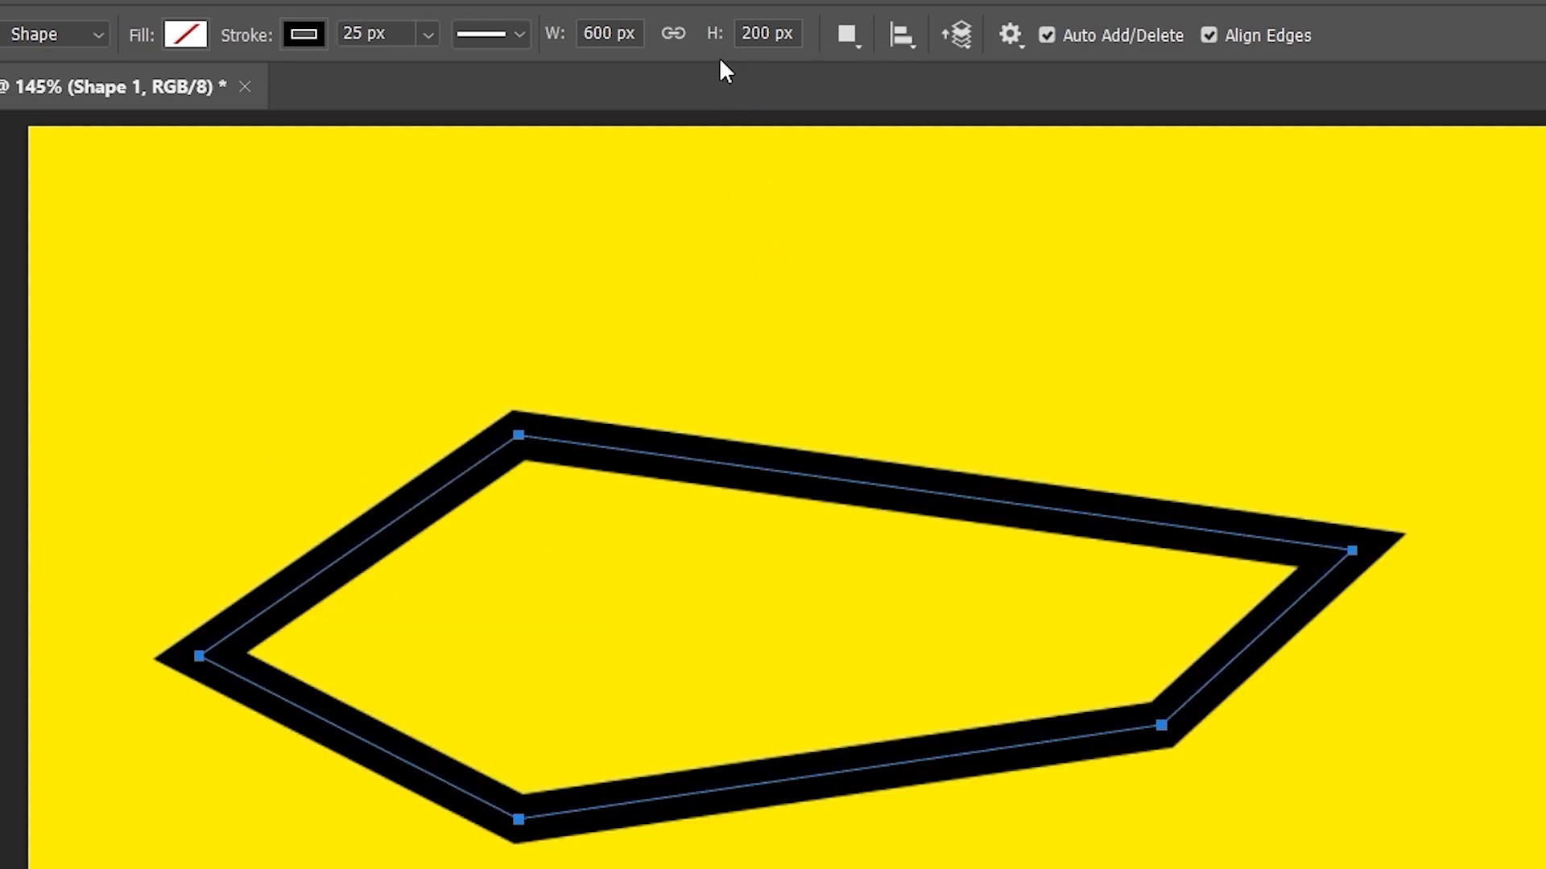
drag(619, 33, 561, 45)
text(300)
key(Return)
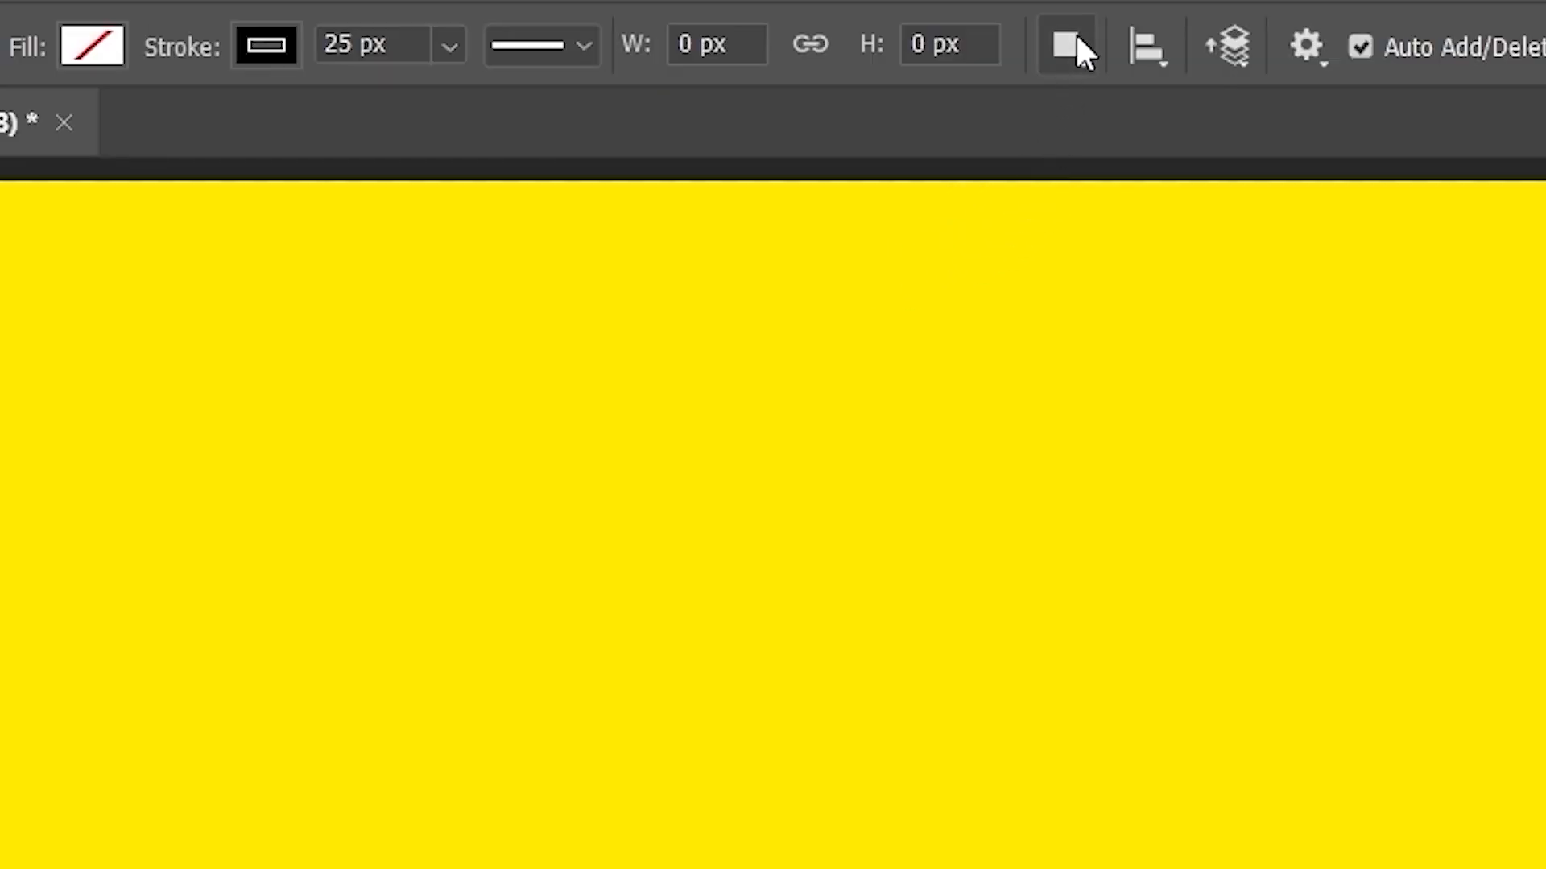
- Set the shape Stroke swatch to No Color and the Fill swatch to magenta
click(1077, 49)
click(1074, 58)
click(277, 50)
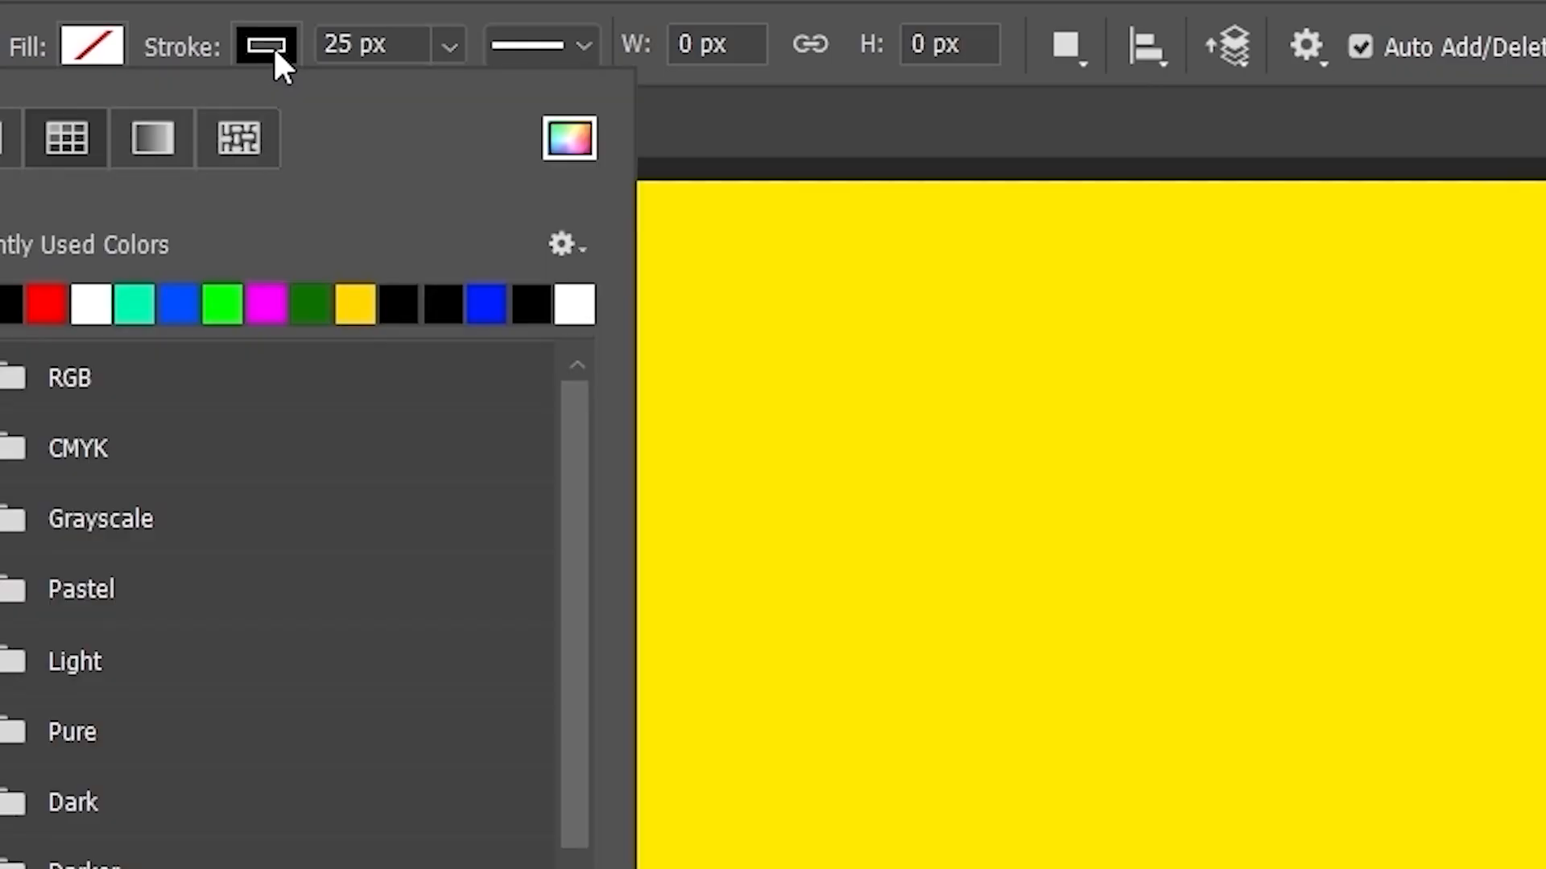
click(5, 138)
click(95, 50)
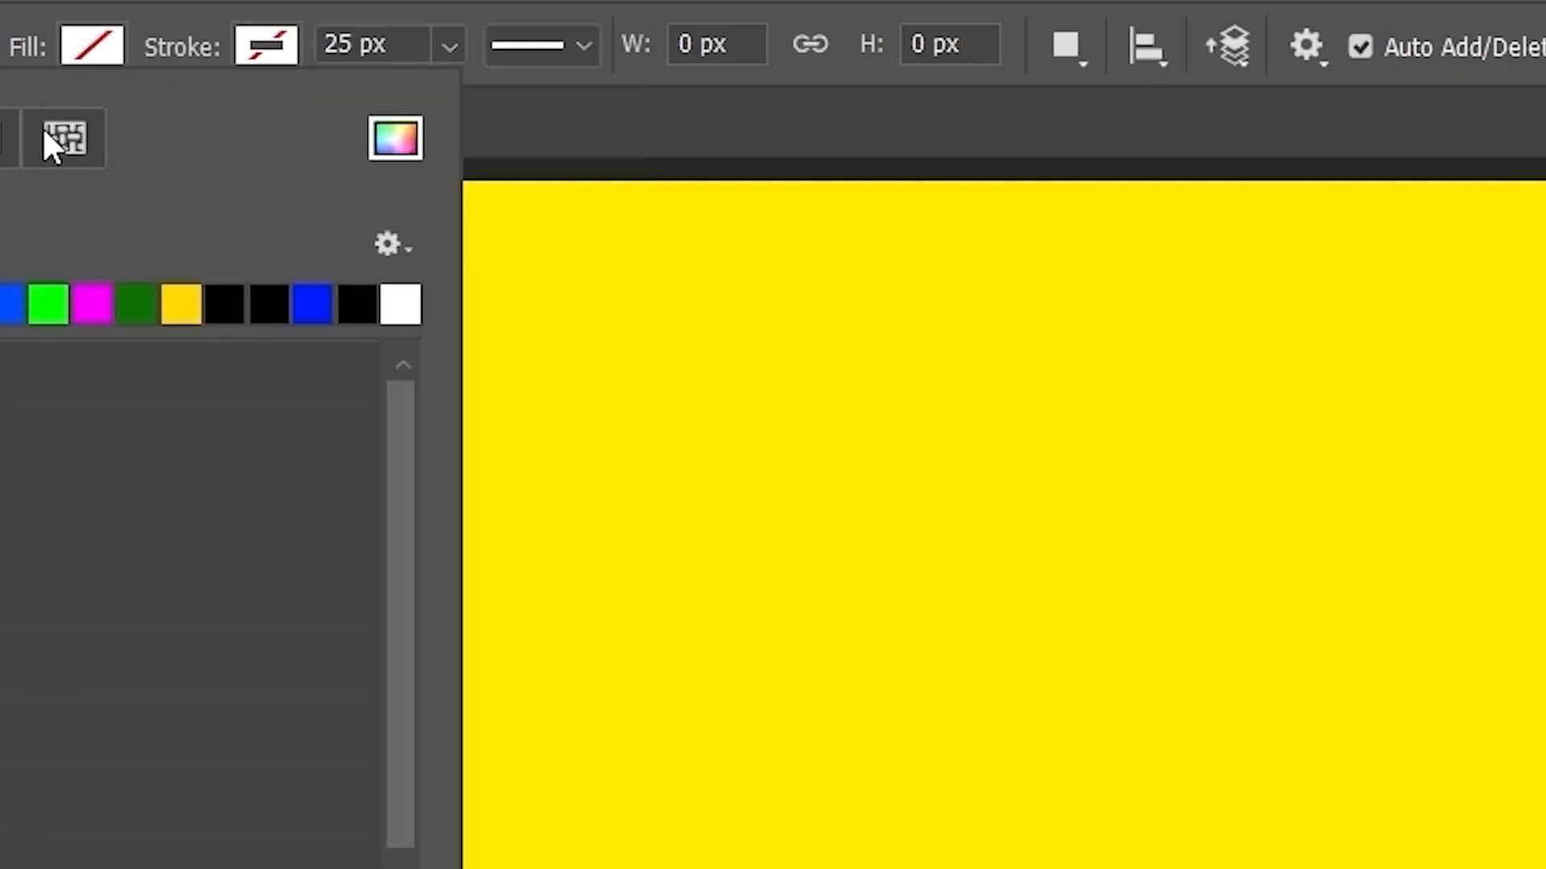
click(92, 310)
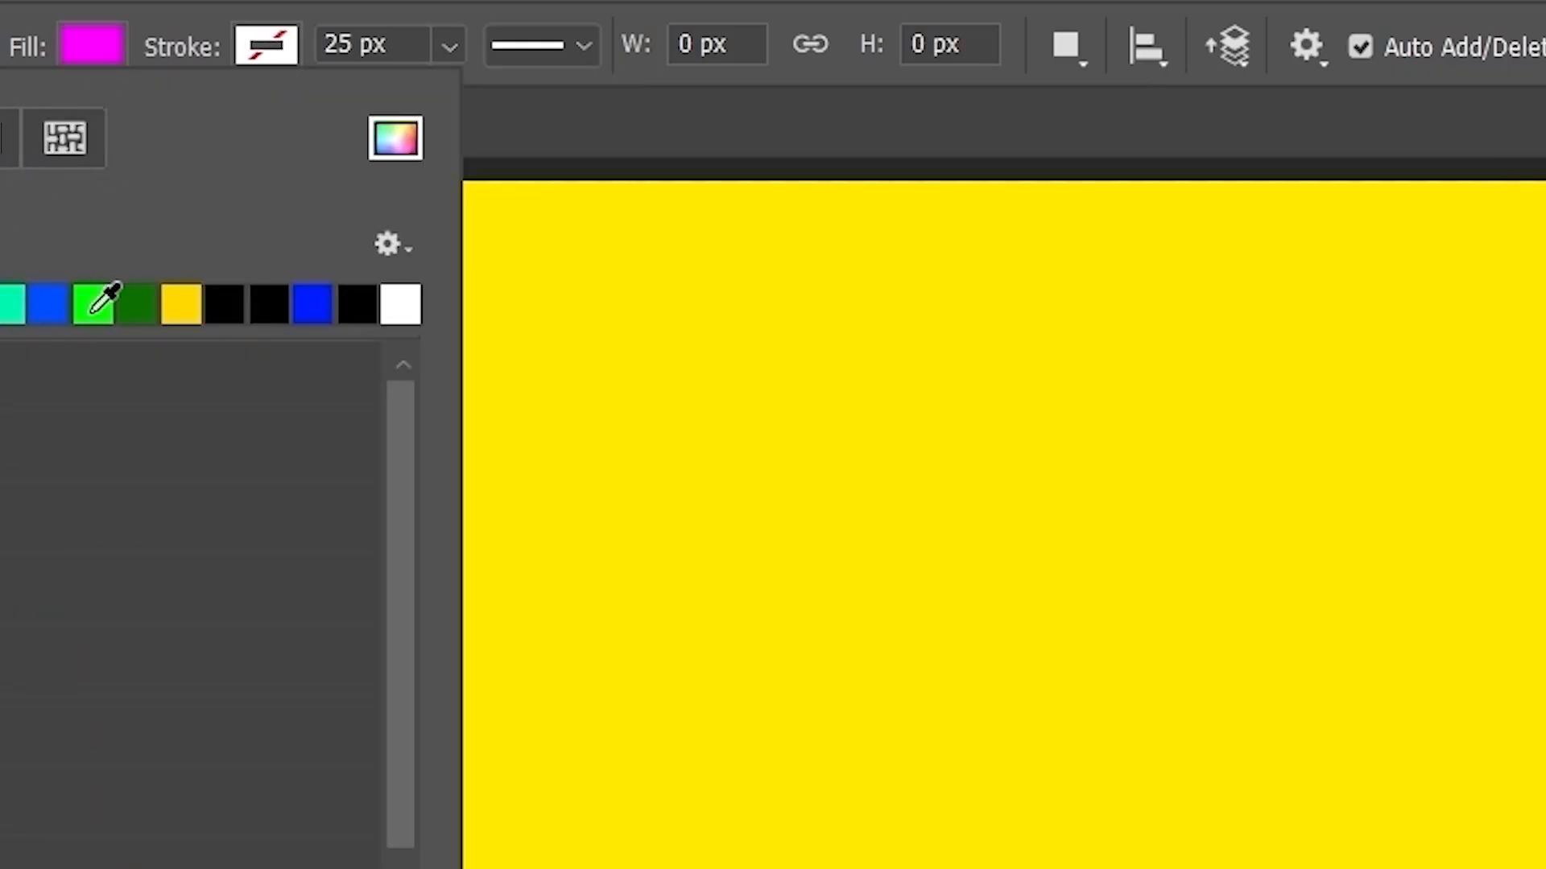
- Set Path Operations to New Layer and draw a magenta quadrilateral with the Pen tool
click(1079, 53)
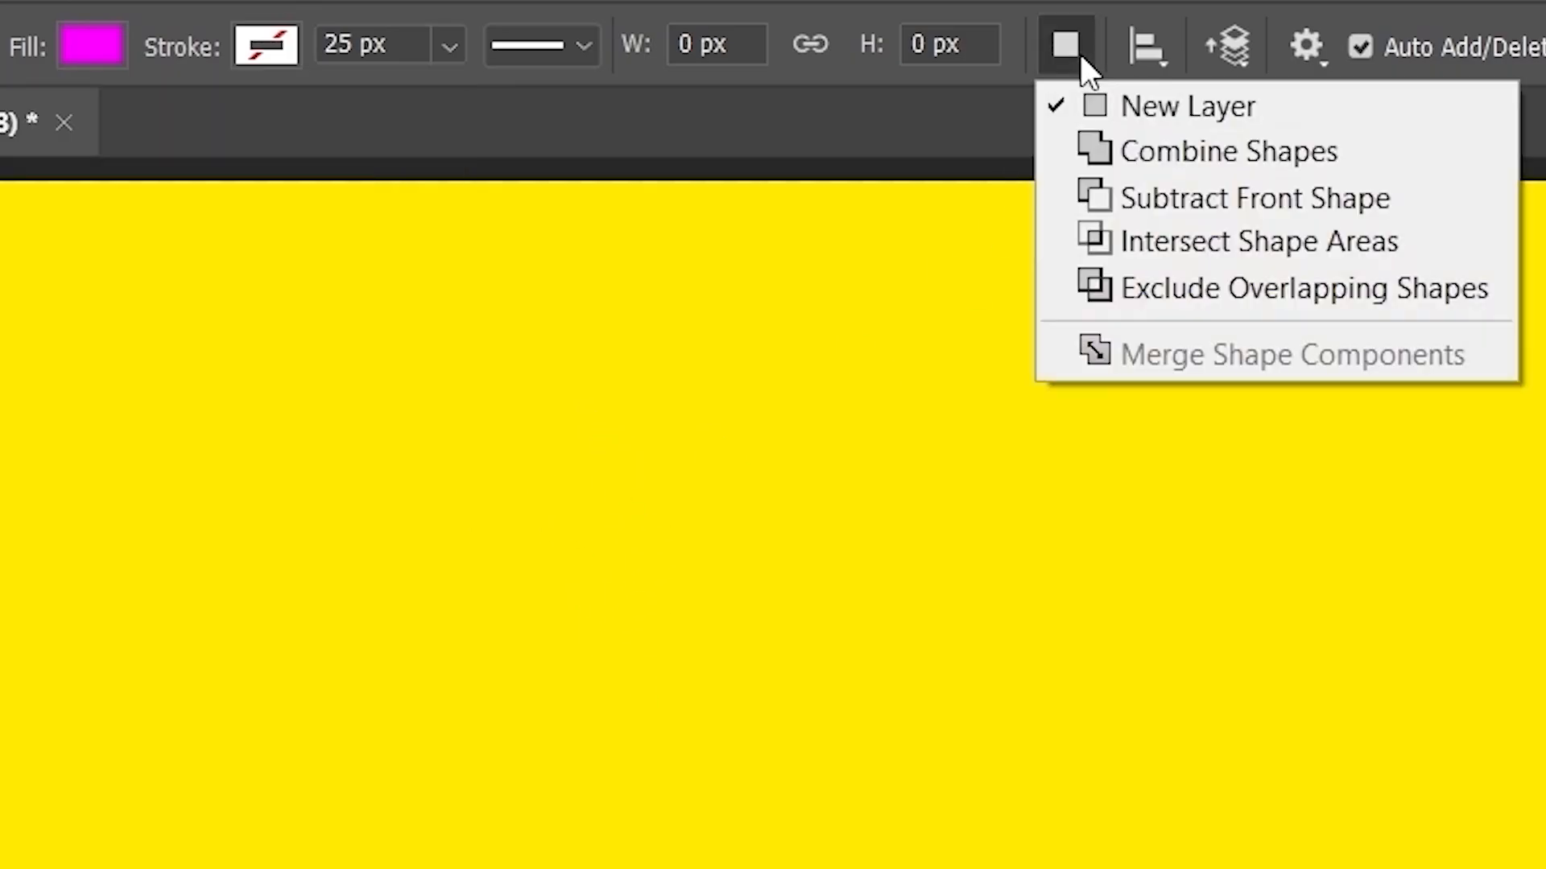
click(1218, 127)
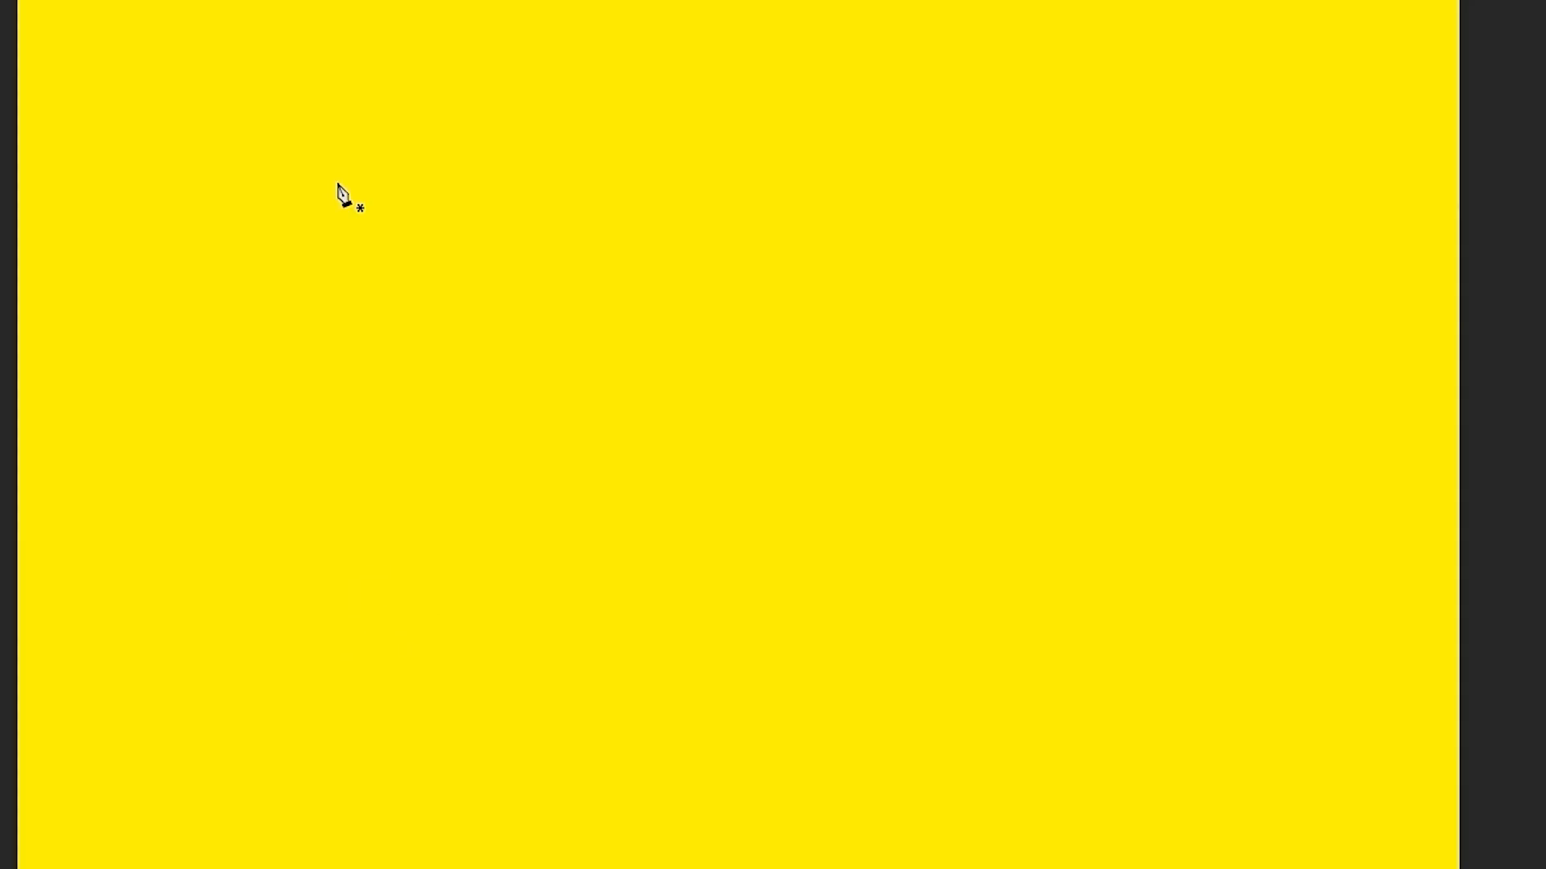
click(360, 577)
click(714, 179)
click(745, 484)
click(215, 577)
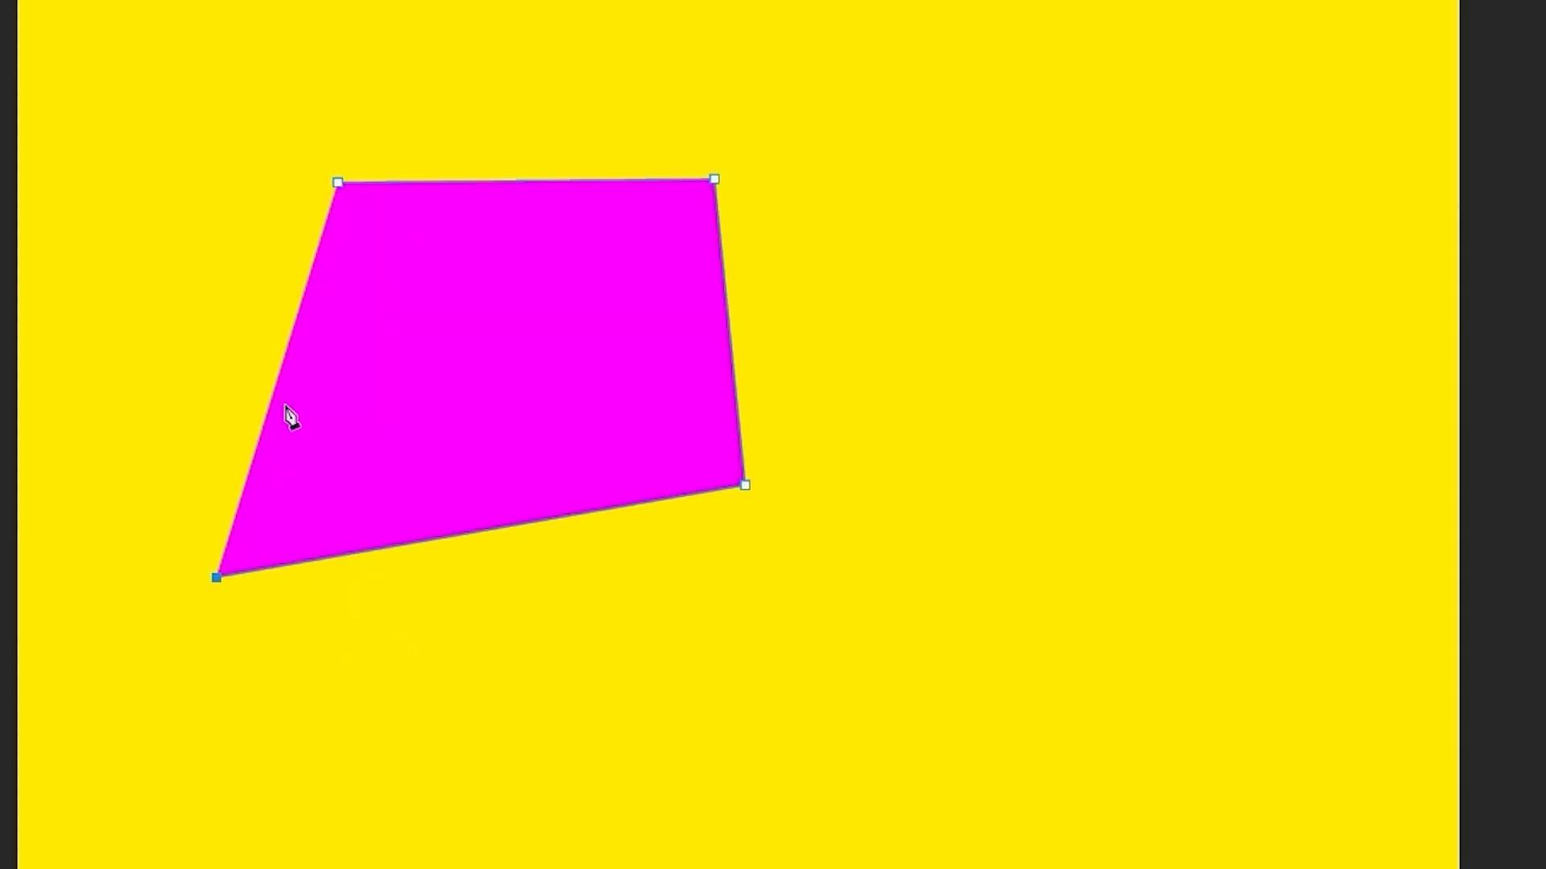
click(338, 183)
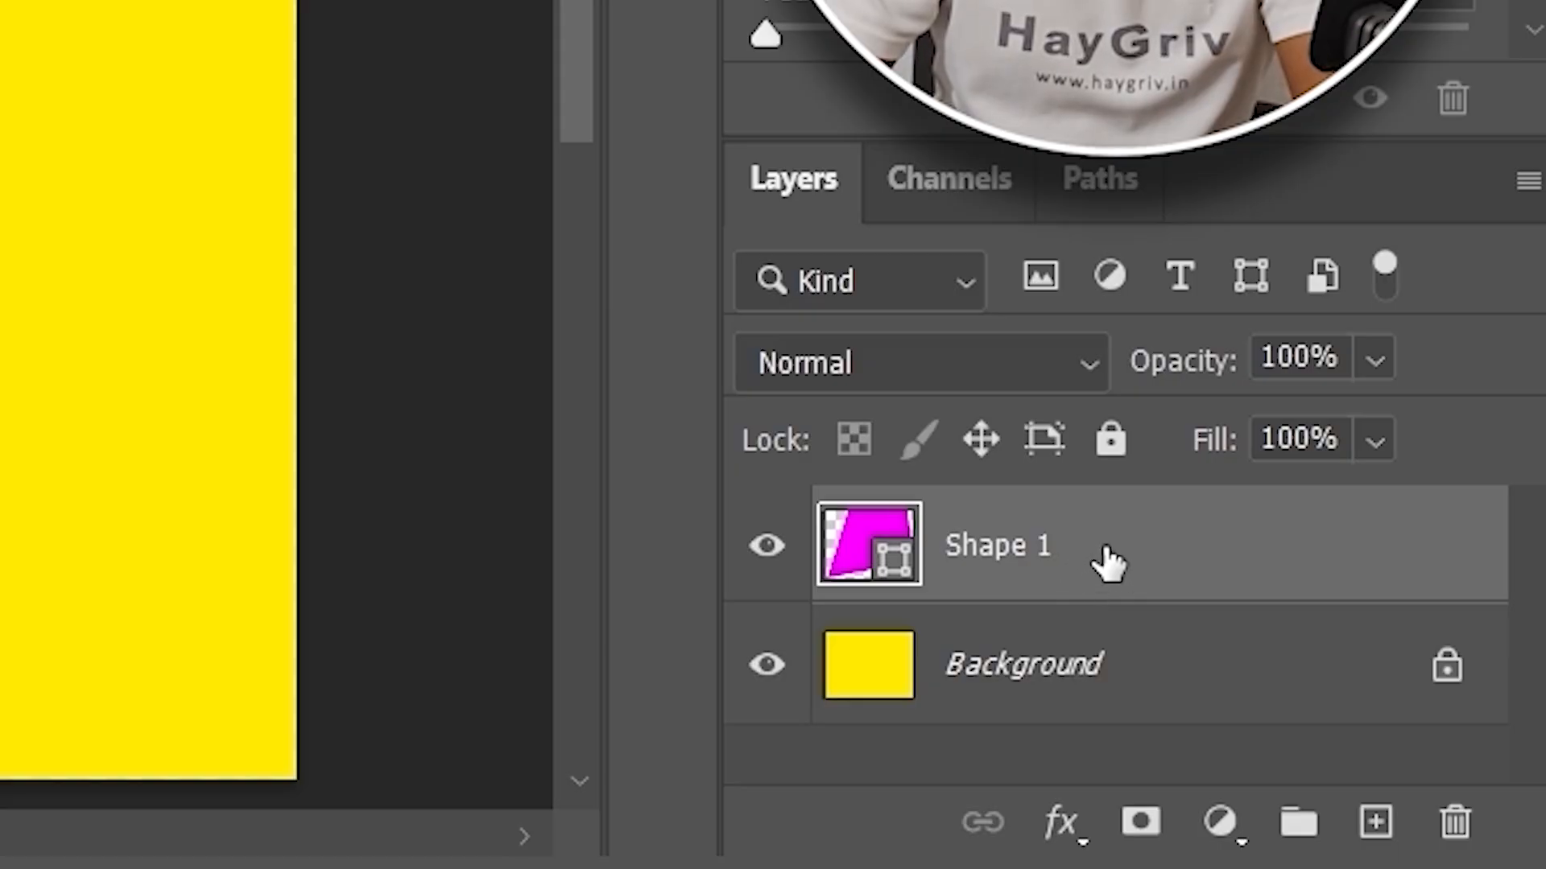
- Draw a second magenta shape on the right with one curved bottom-right corner
click(1080, 404)
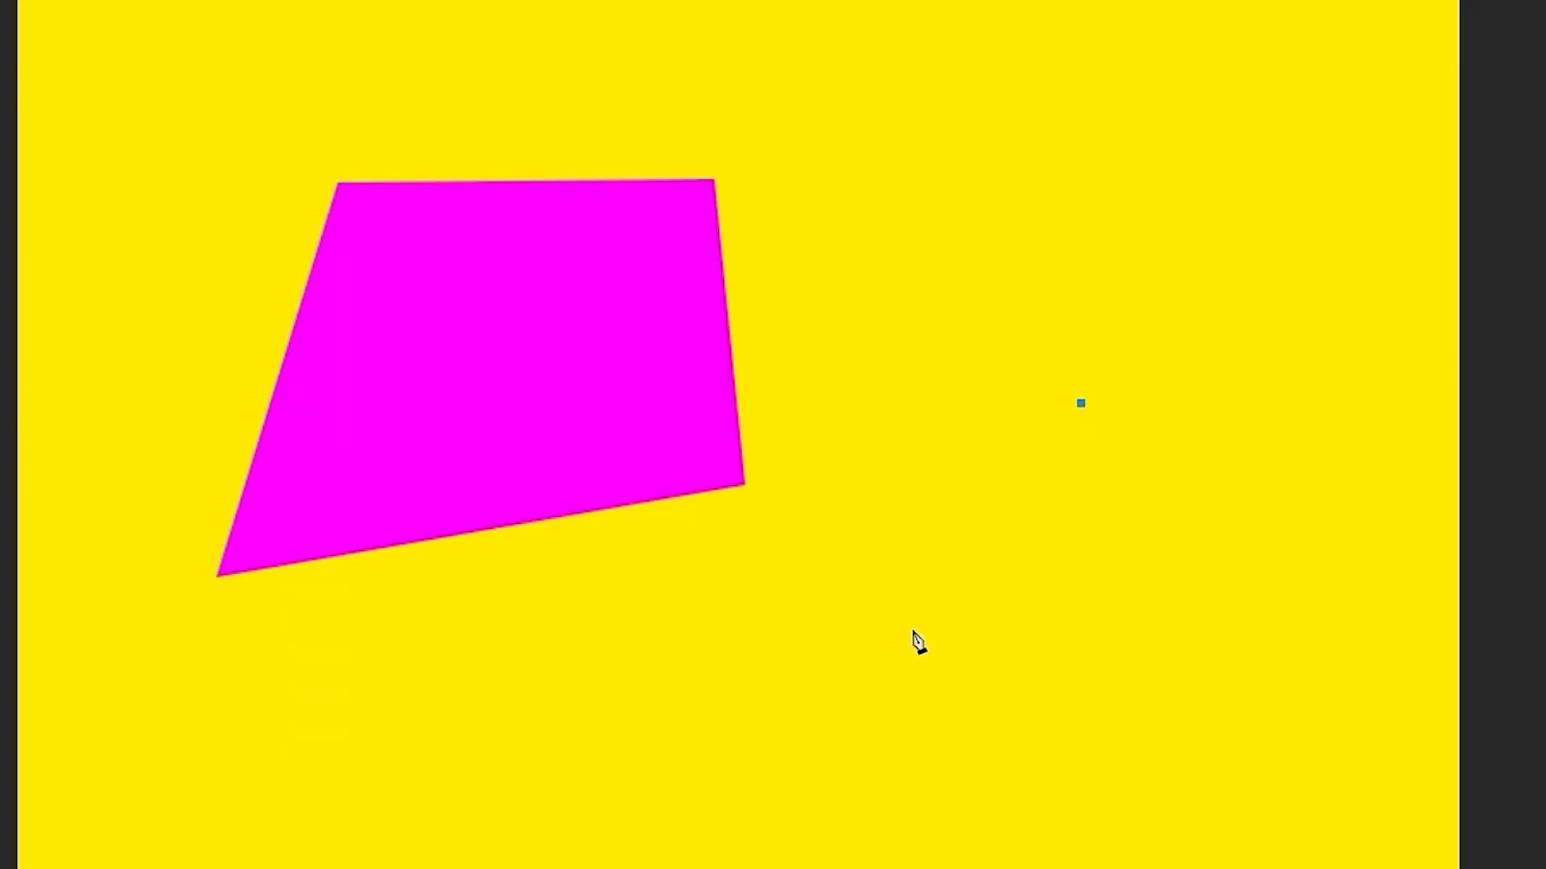
click(912, 628)
drag(1366, 736, 1371, 698)
click(1307, 468)
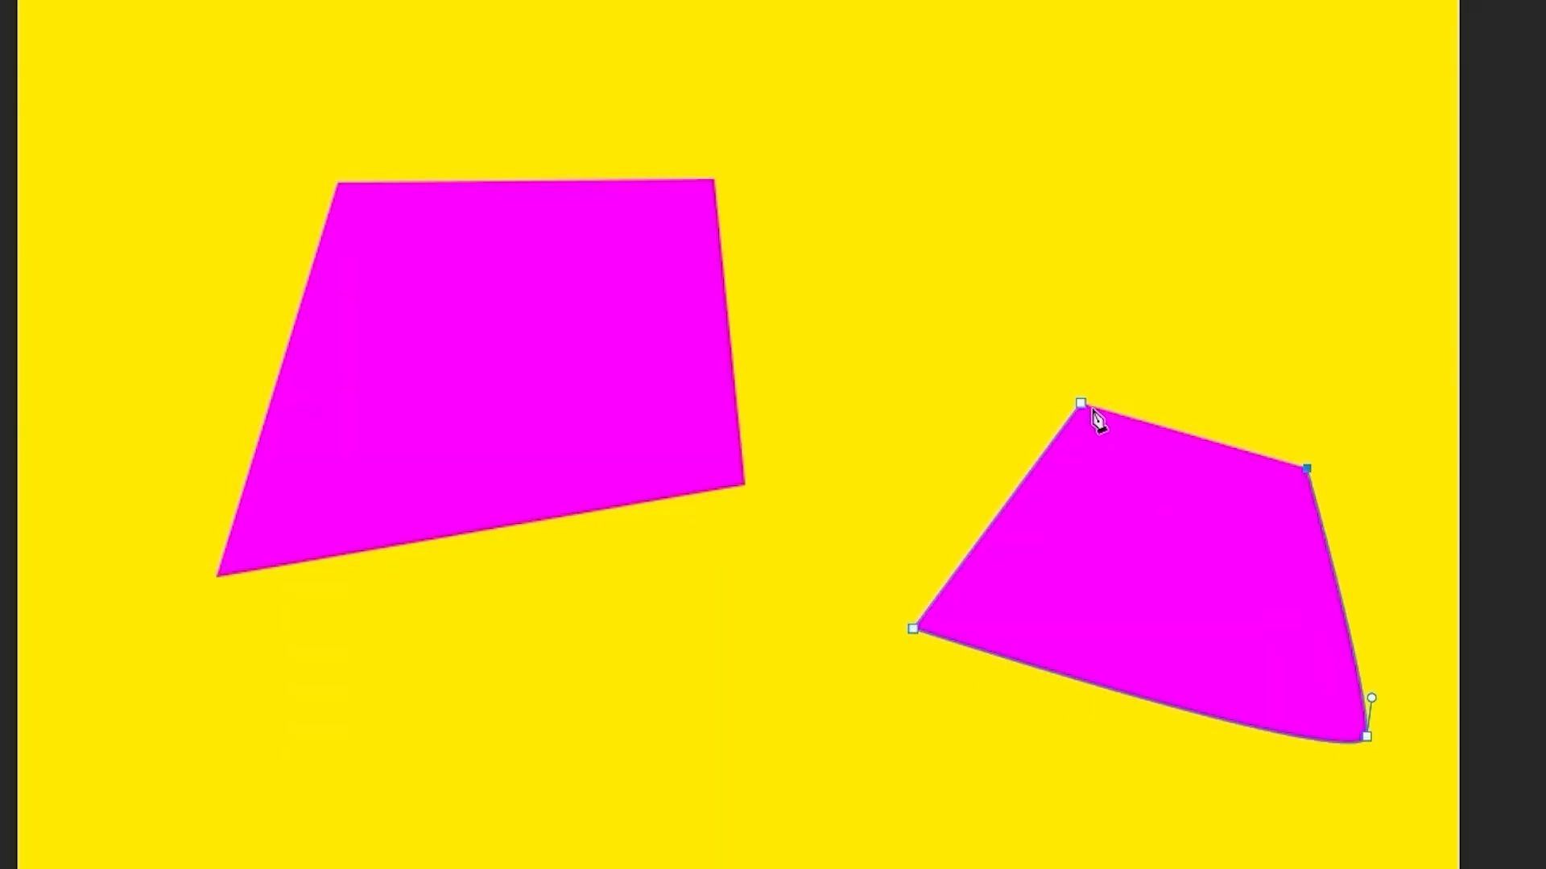
click(1082, 405)
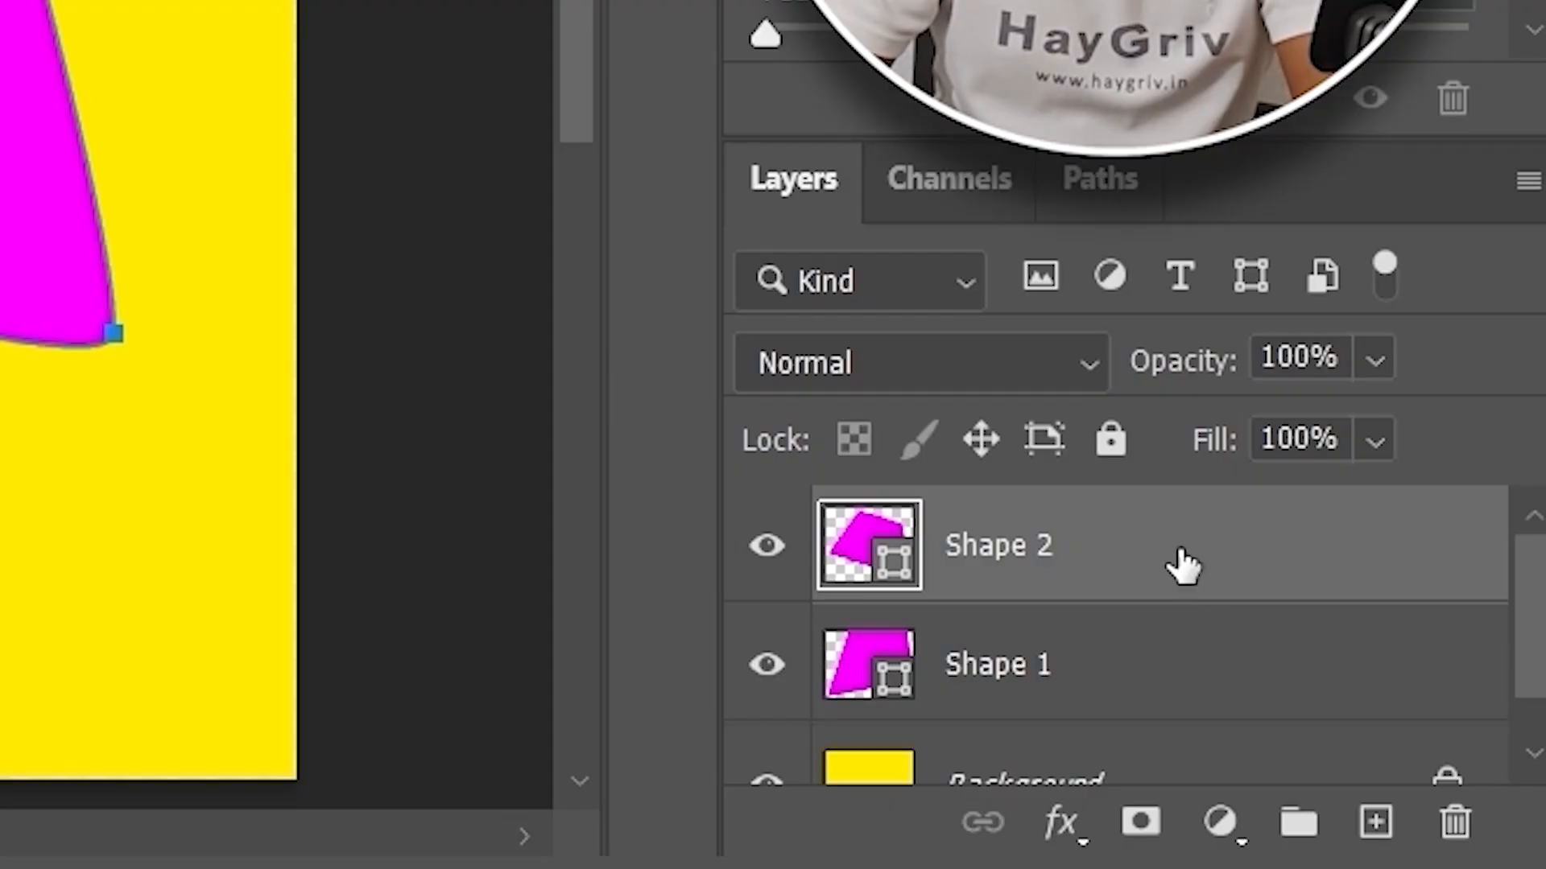
- Delete both magenta shape layers, Shape 2 and Shape 1
click(1066, 44)
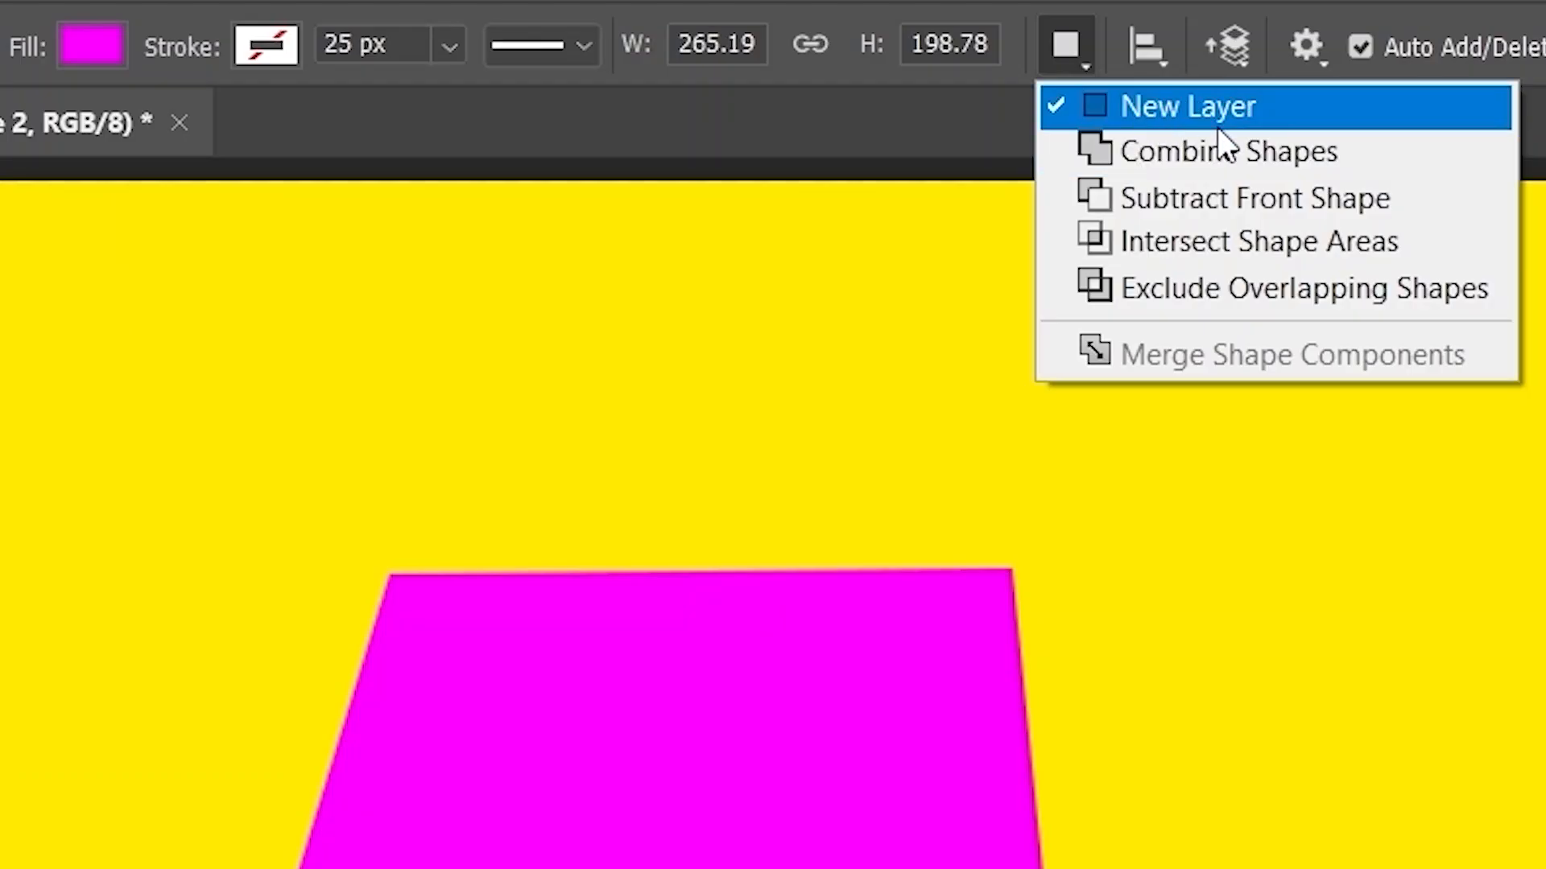
click(1404, 716)
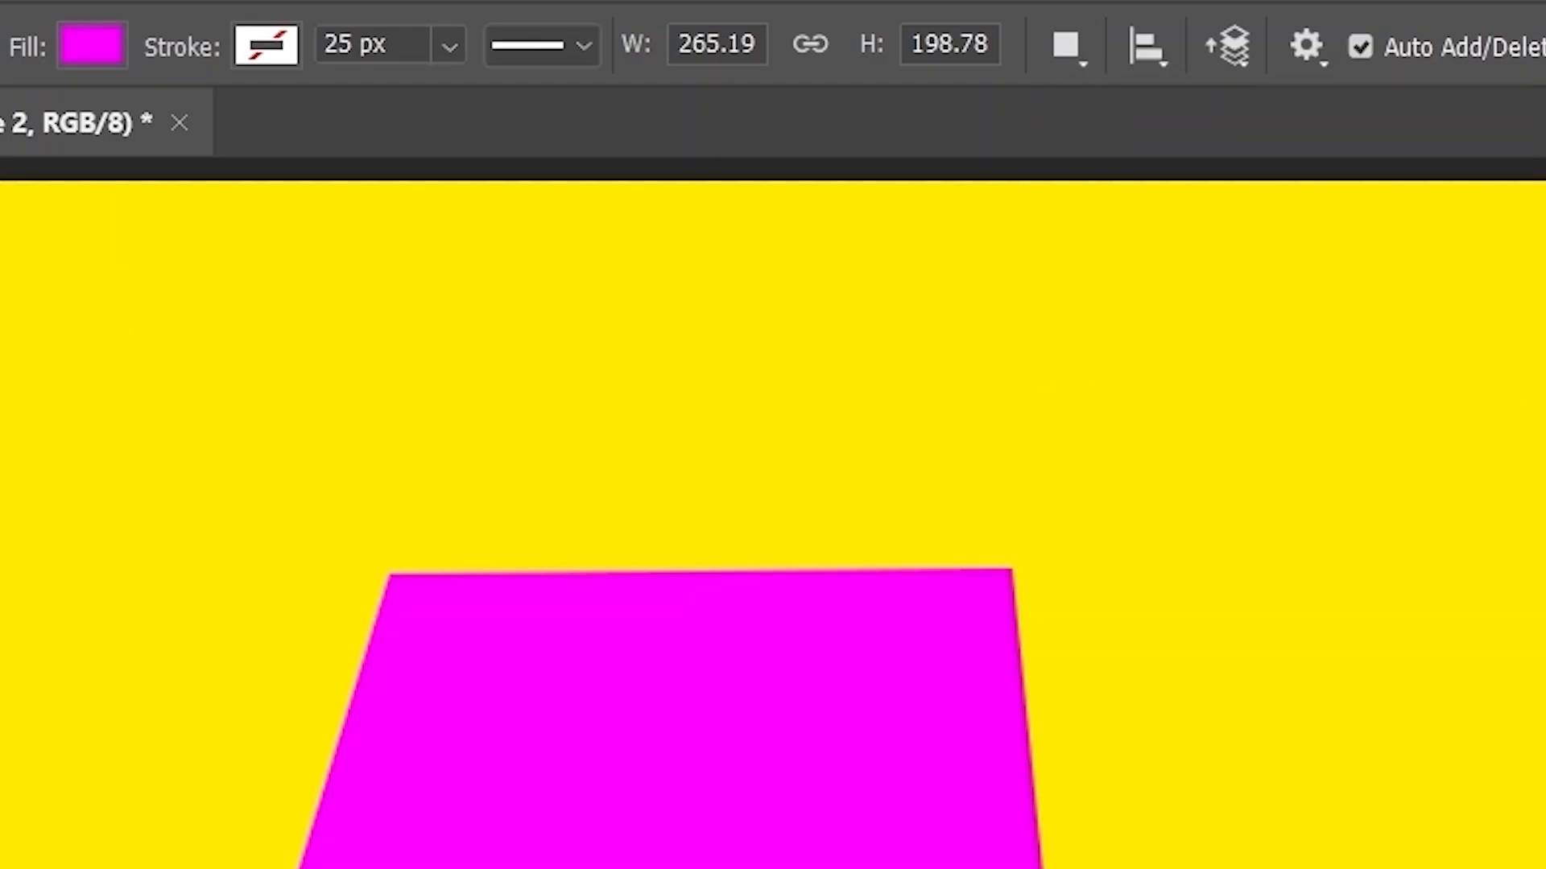
key(Delete)
key(Delete)
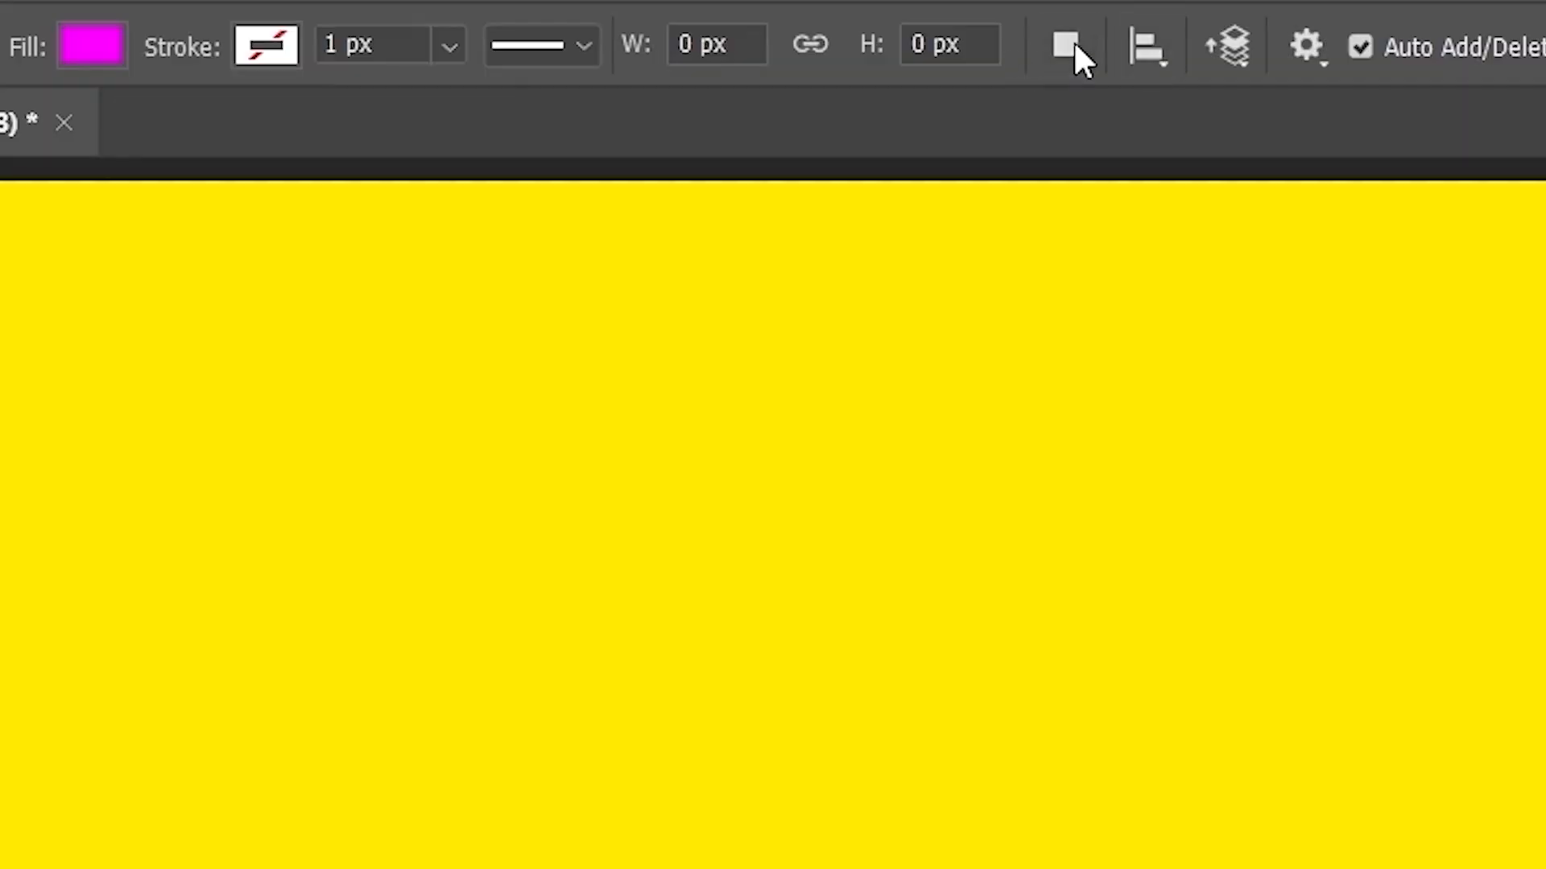
- Set Path Operations to Combine Shapes and draw a five-cornered magenta shape on the left
click(626, 46)
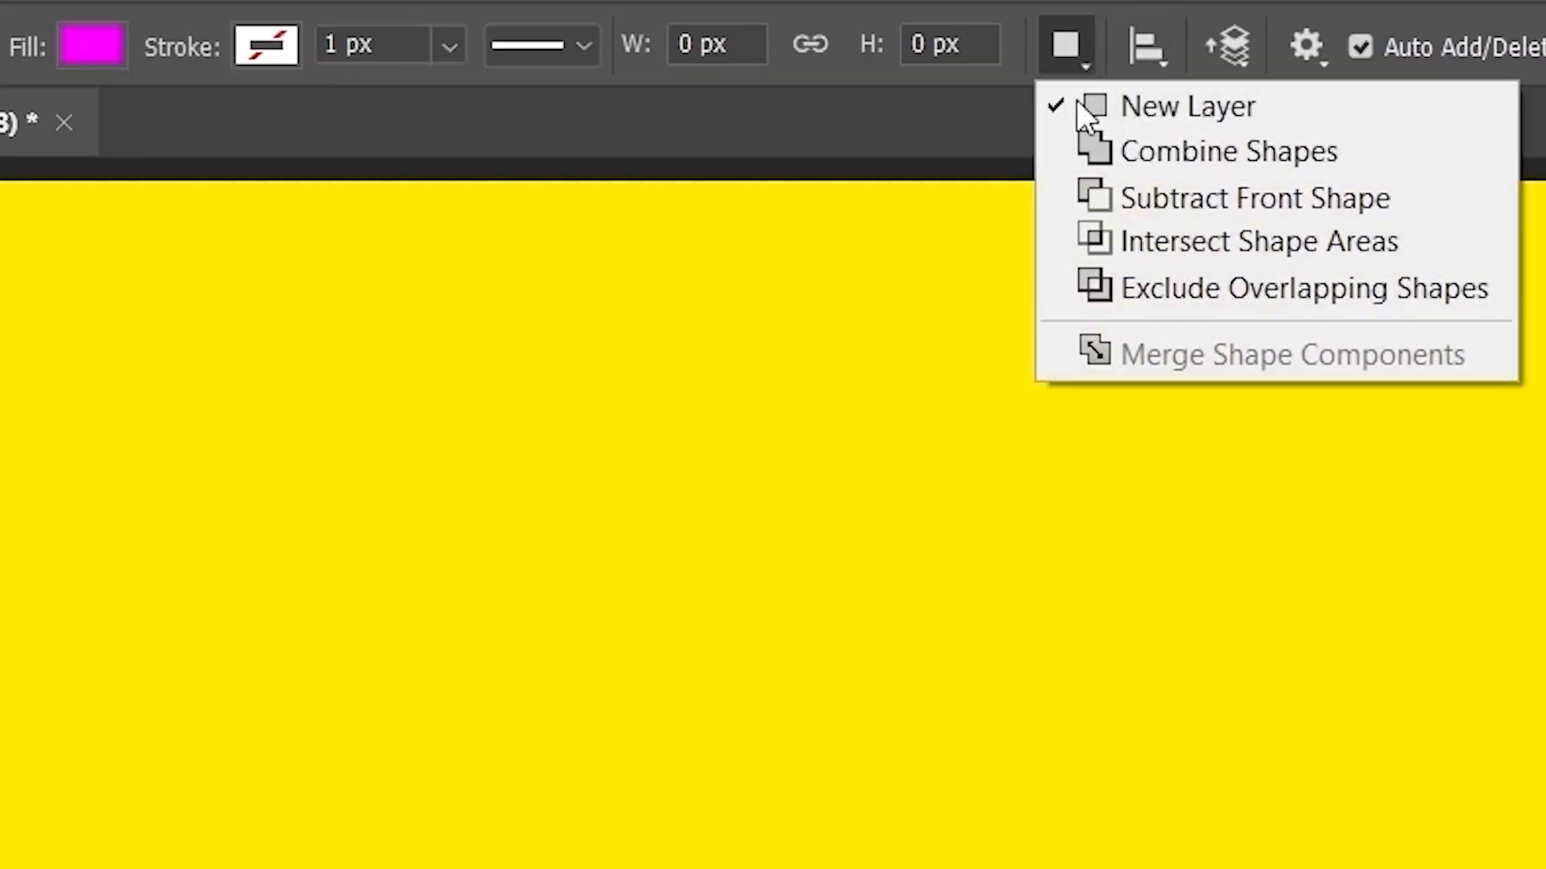
click(1280, 153)
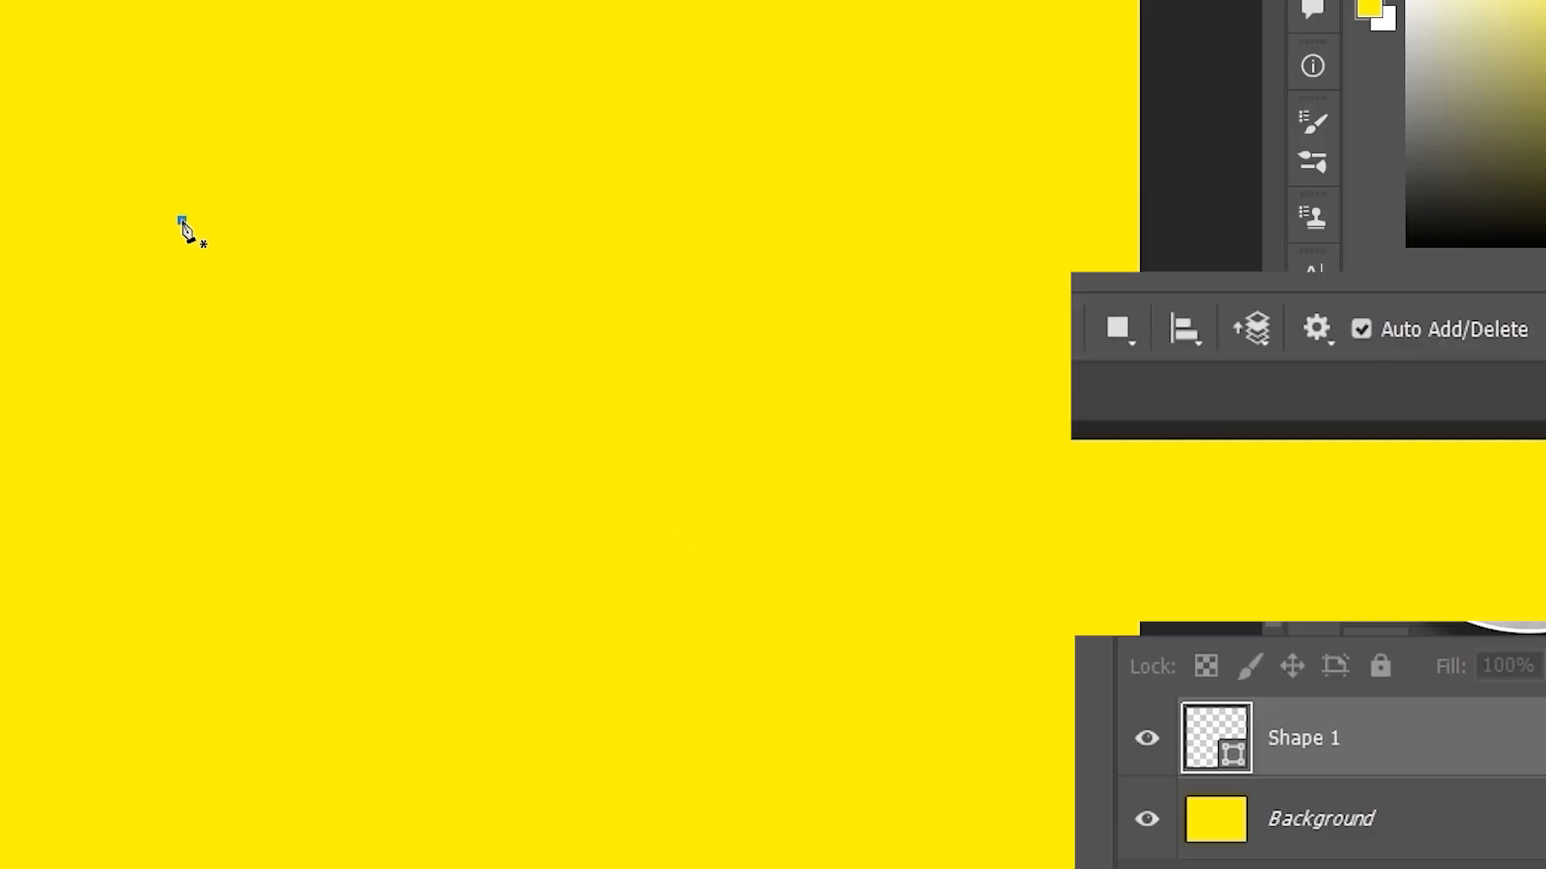
click(182, 219)
click(77, 399)
click(229, 596)
click(753, 411)
click(592, 244)
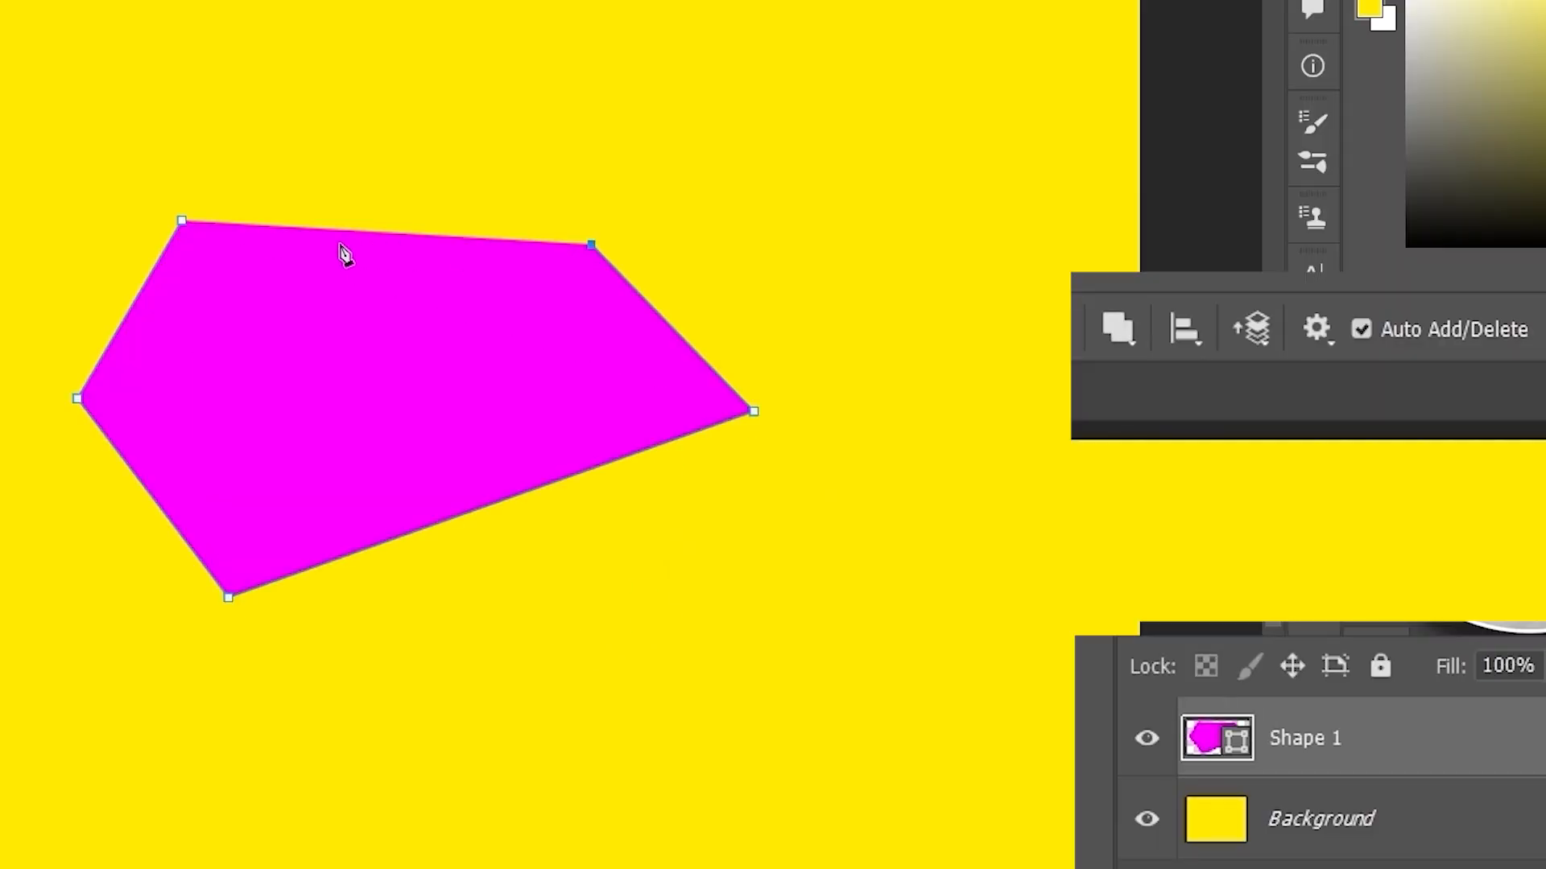
click(181, 220)
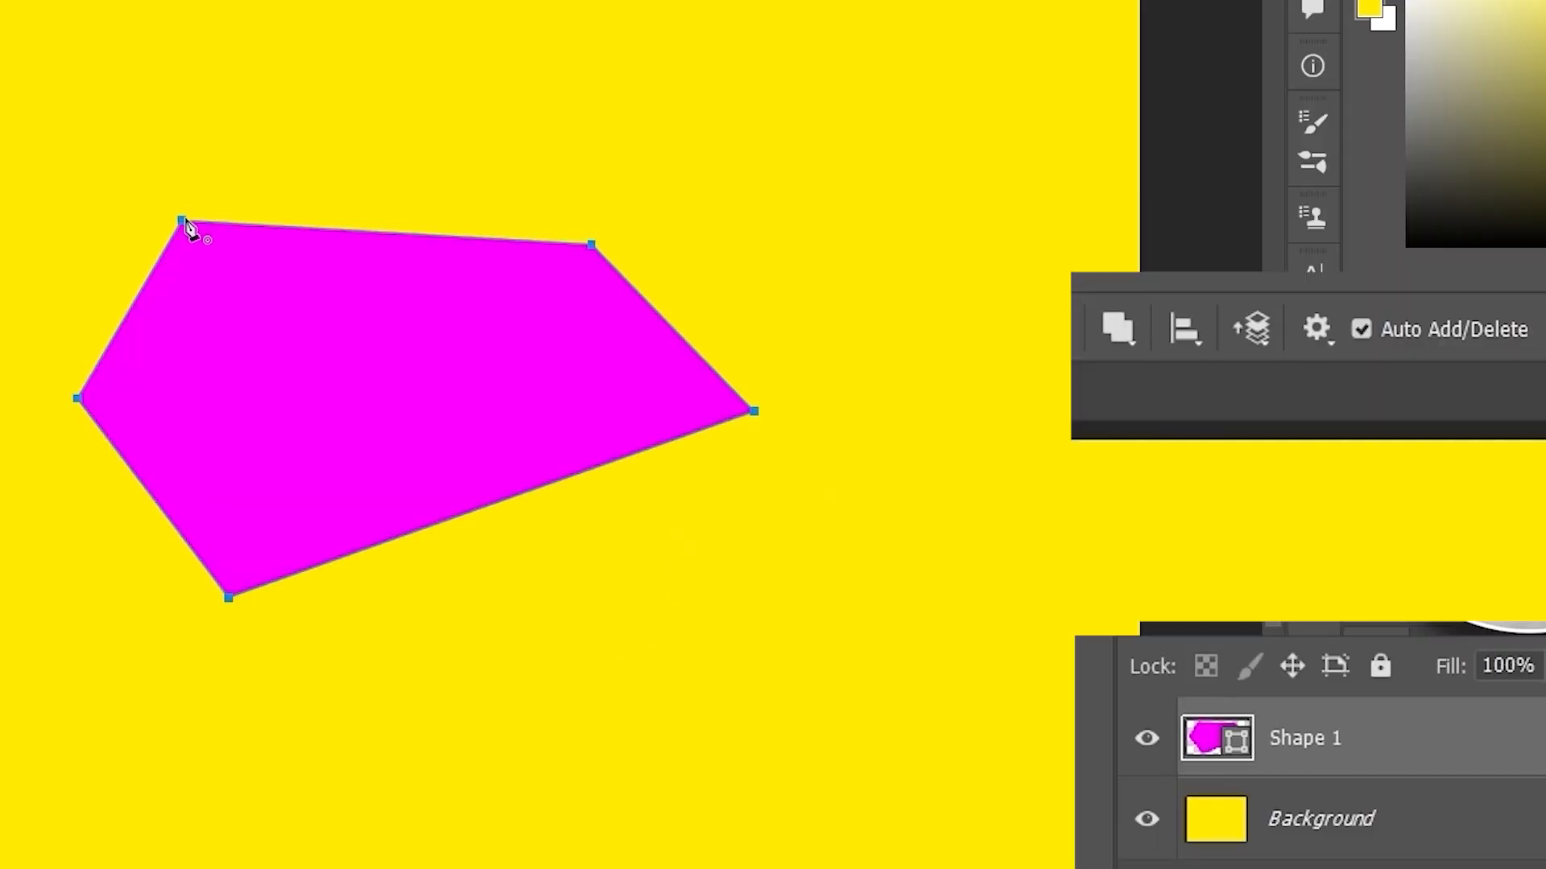
- Keep Combine Shapes and add an overlapping quadrilateral to the right
click(1117, 329)
click(1196, 415)
click(900, 276)
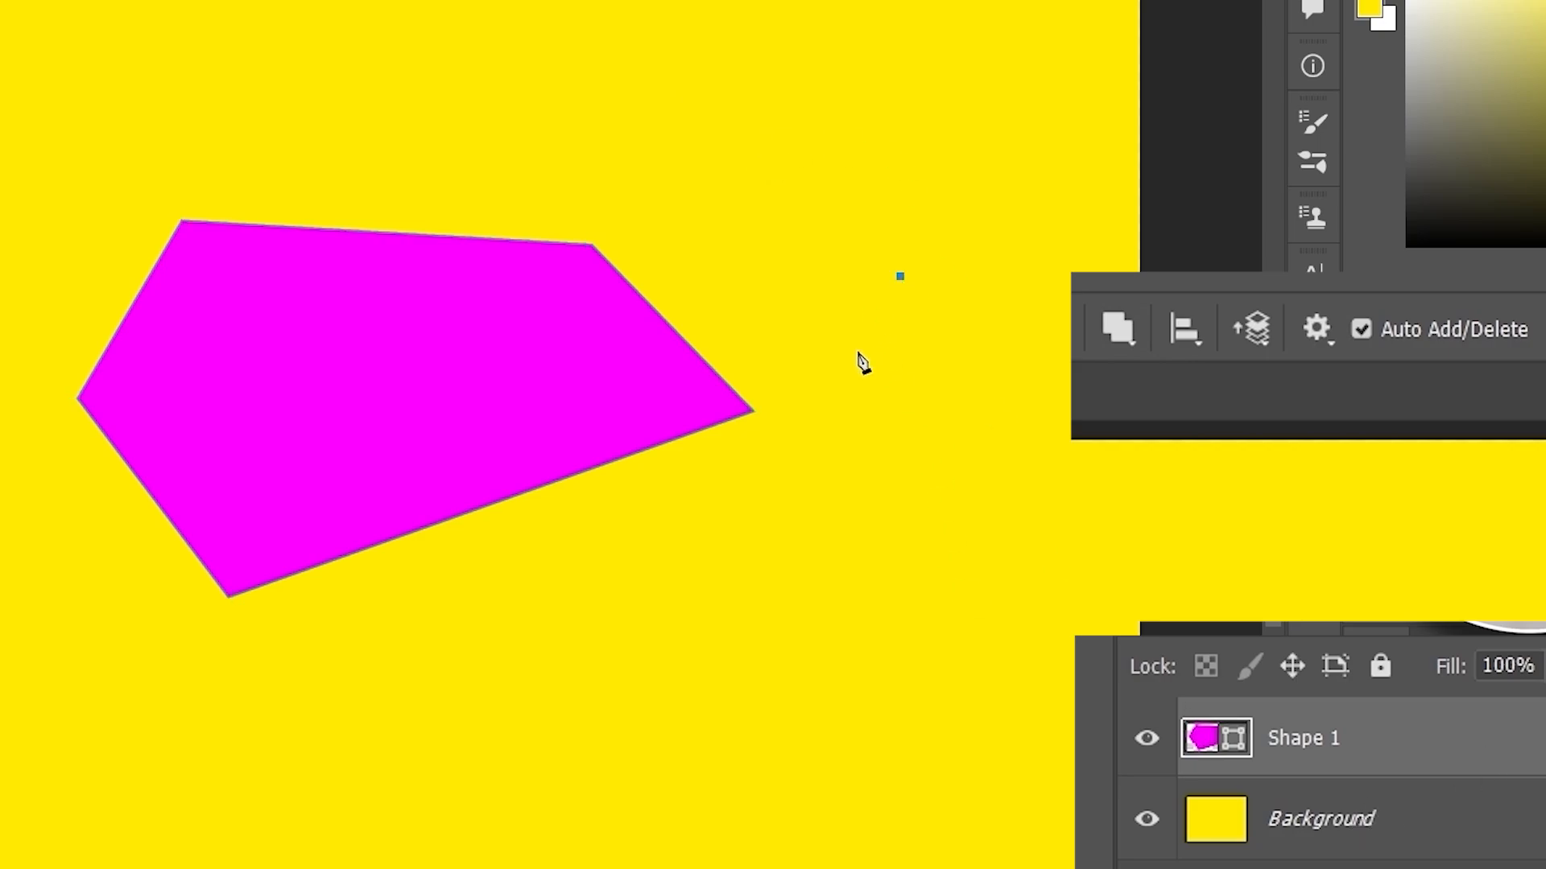
click(614, 716)
click(1017, 849)
click(1065, 483)
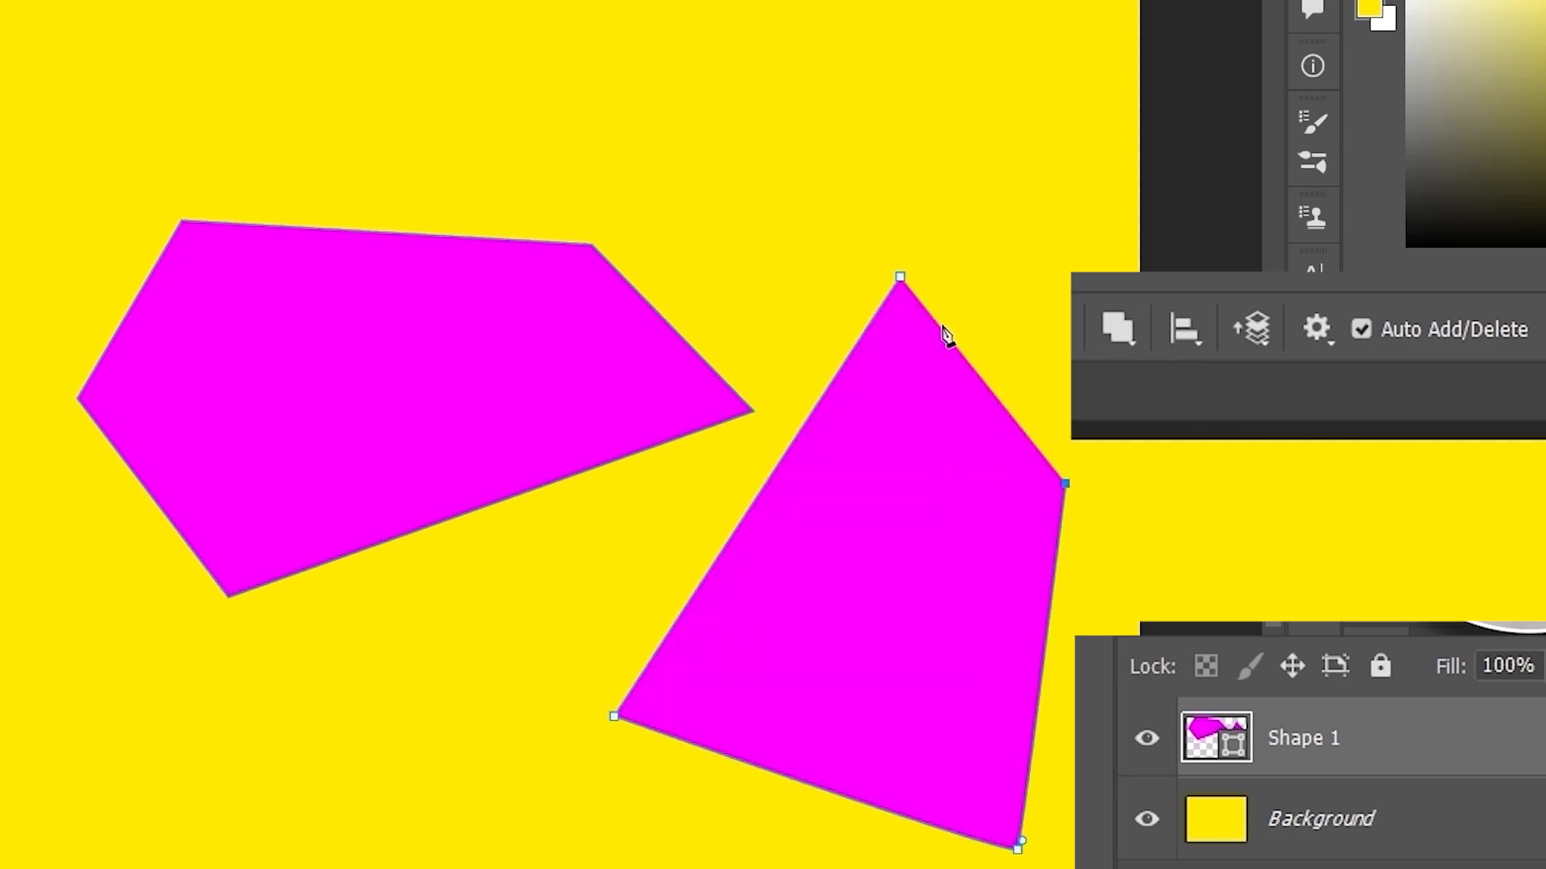
click(900, 277)
- Add a triangle overlapping both shapes, then finish the path editing
click(735, 214)
click(467, 554)
click(885, 736)
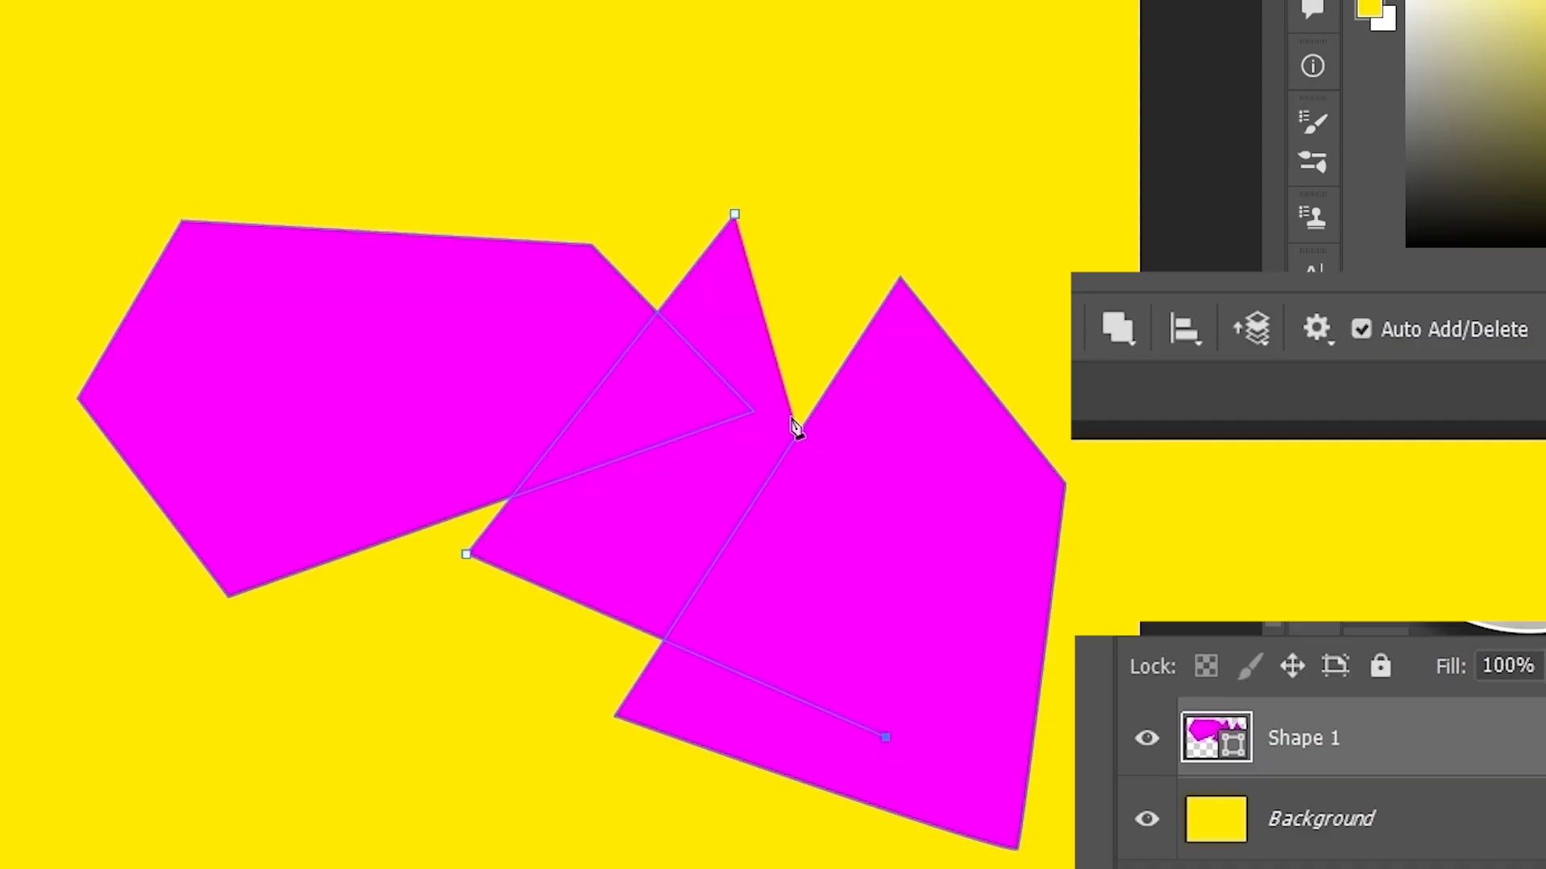
click(735, 216)
key(Return)
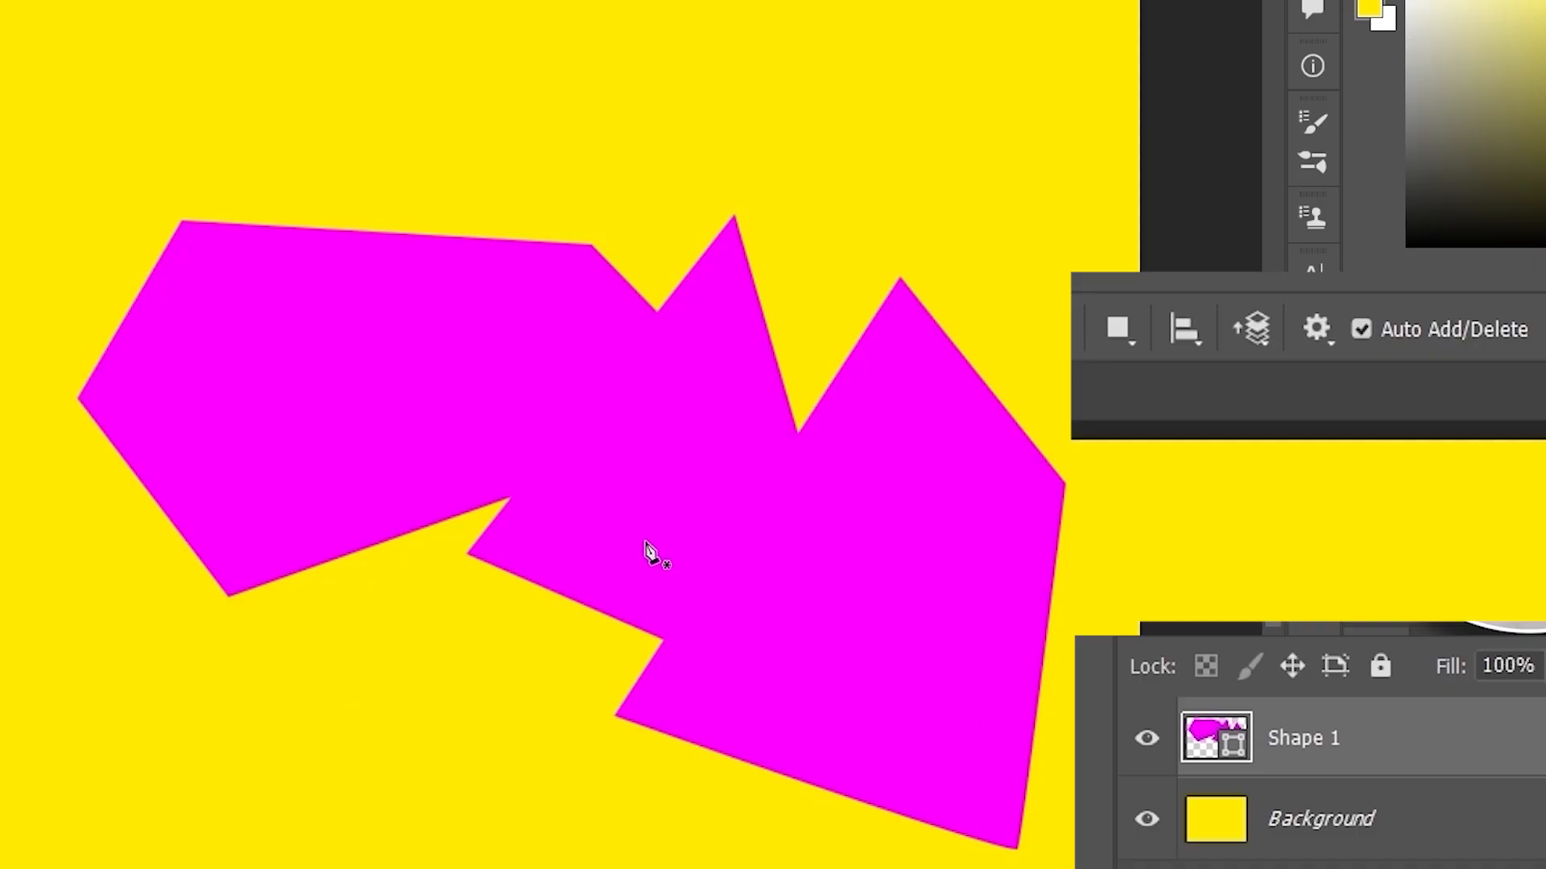
ctrl+click(618, 460)
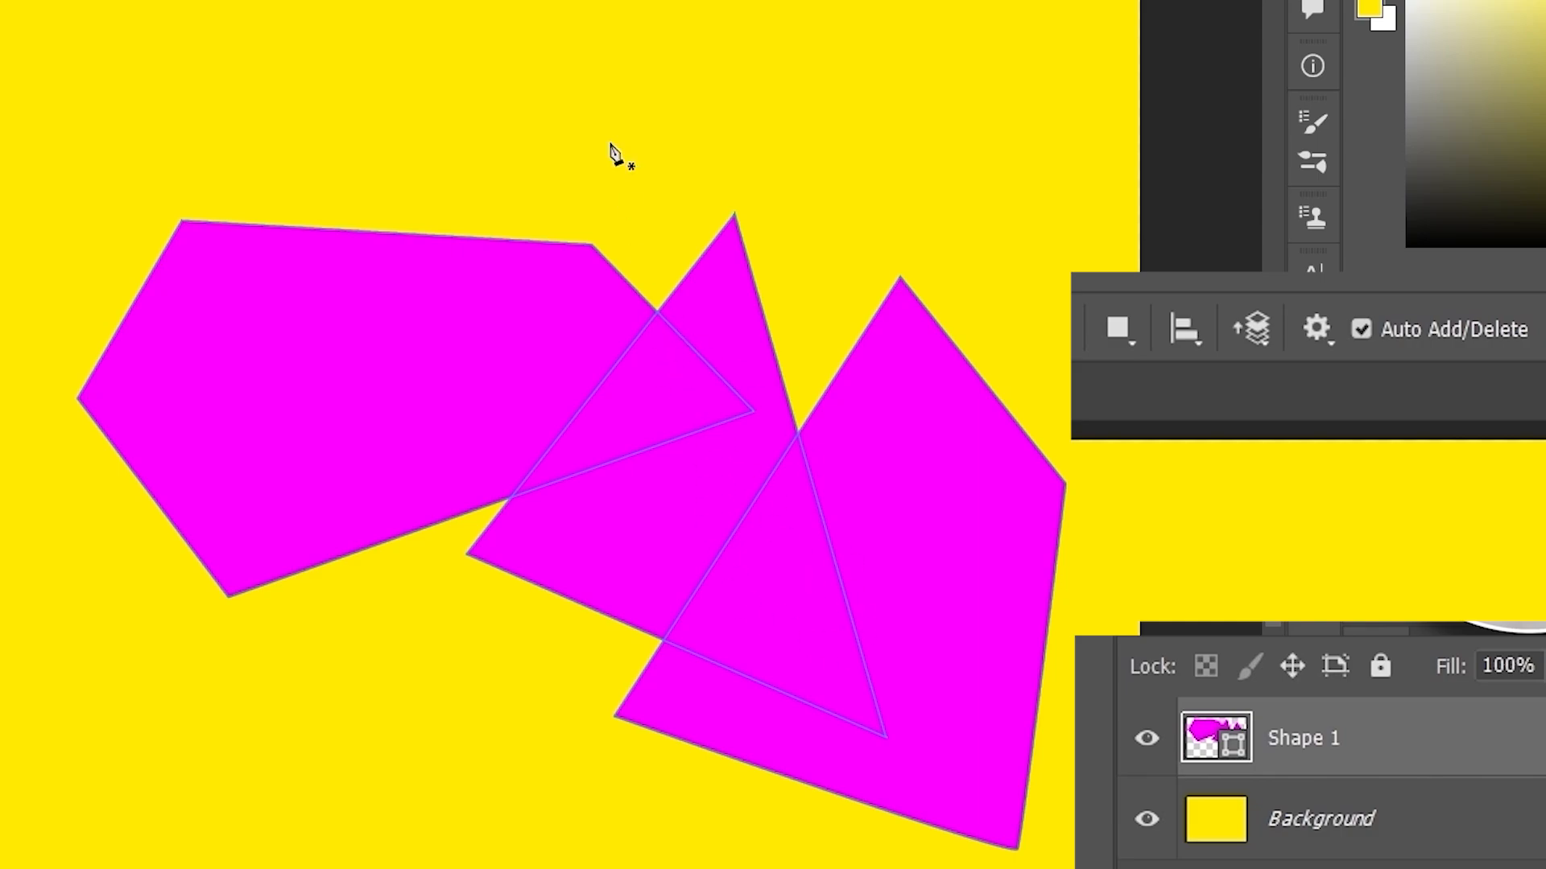
- Apply Merge Shape Components to join the three shapes into one outline, then hide the path
click(1114, 330)
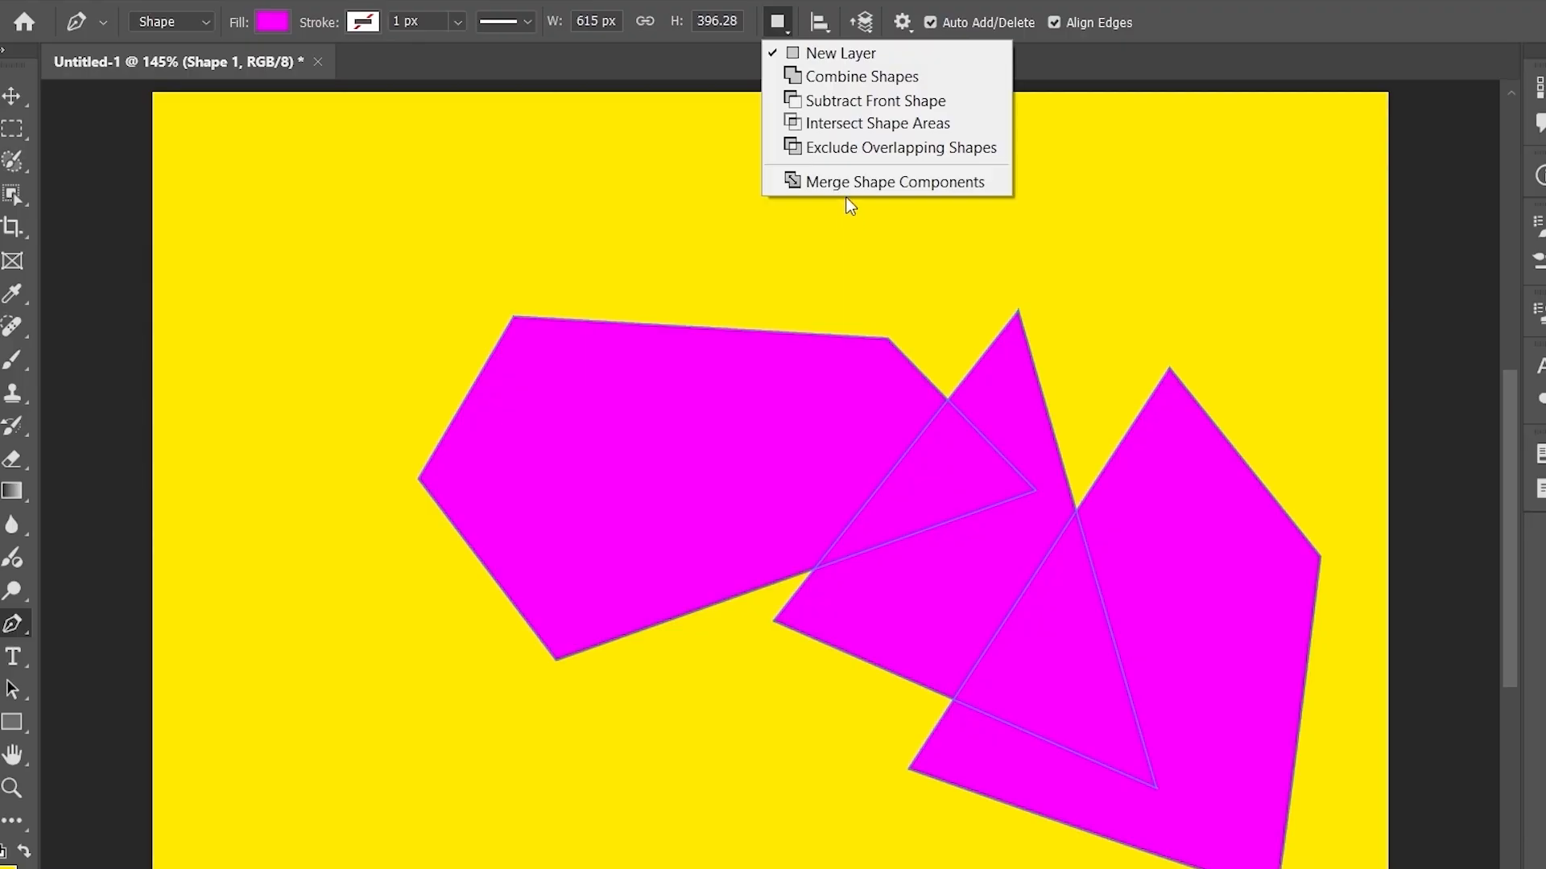
click(973, 190)
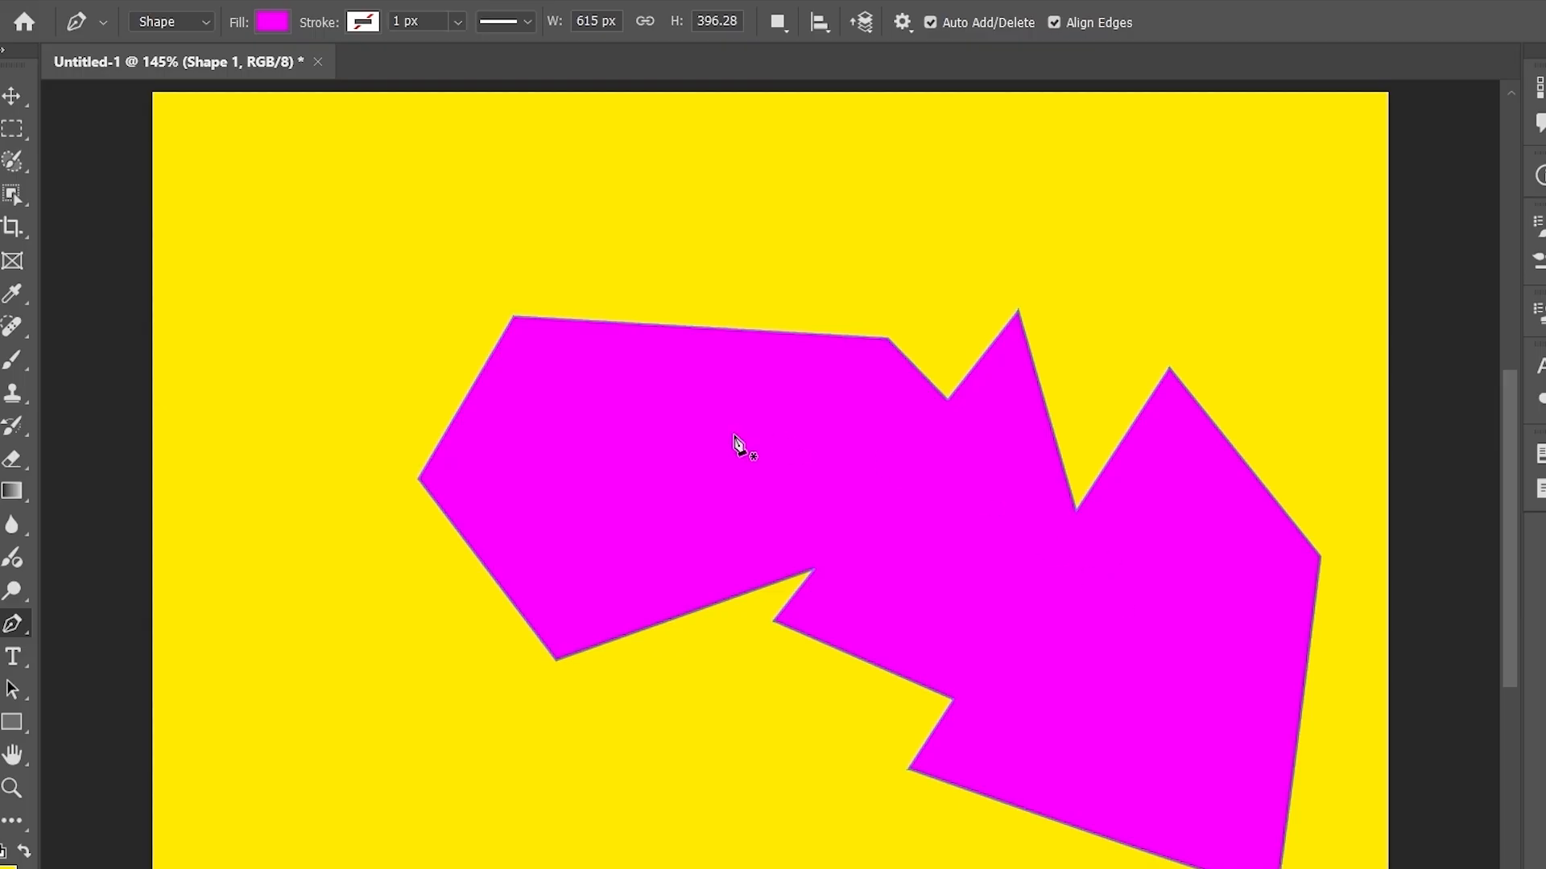
key(ctrl+0)
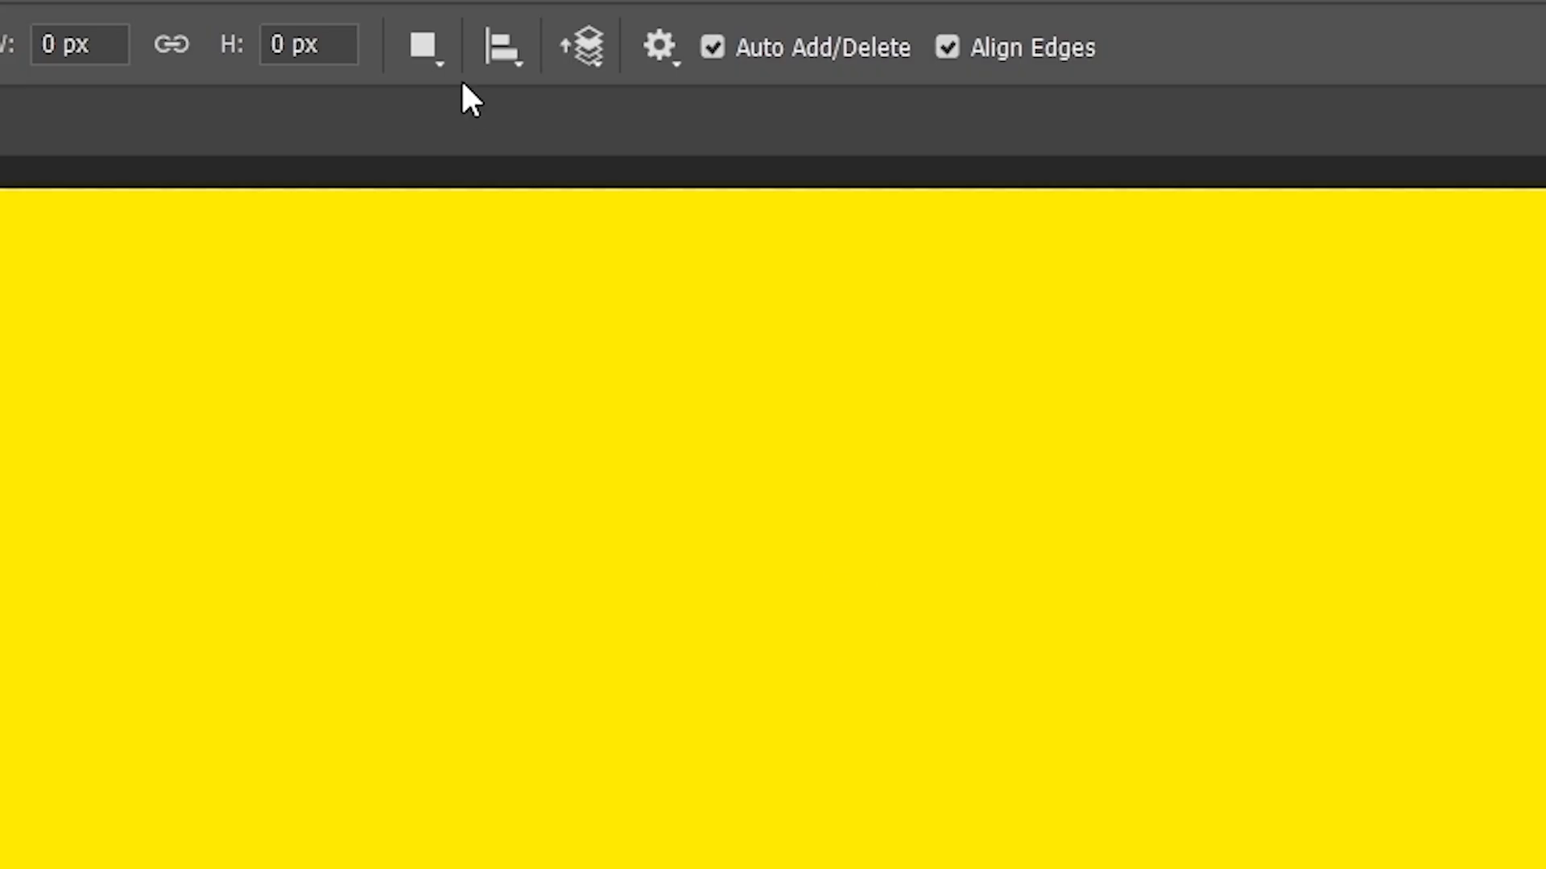
- Set Combine Shapes and draw a magenta pentagon with the Pen tool
click(778, 23)
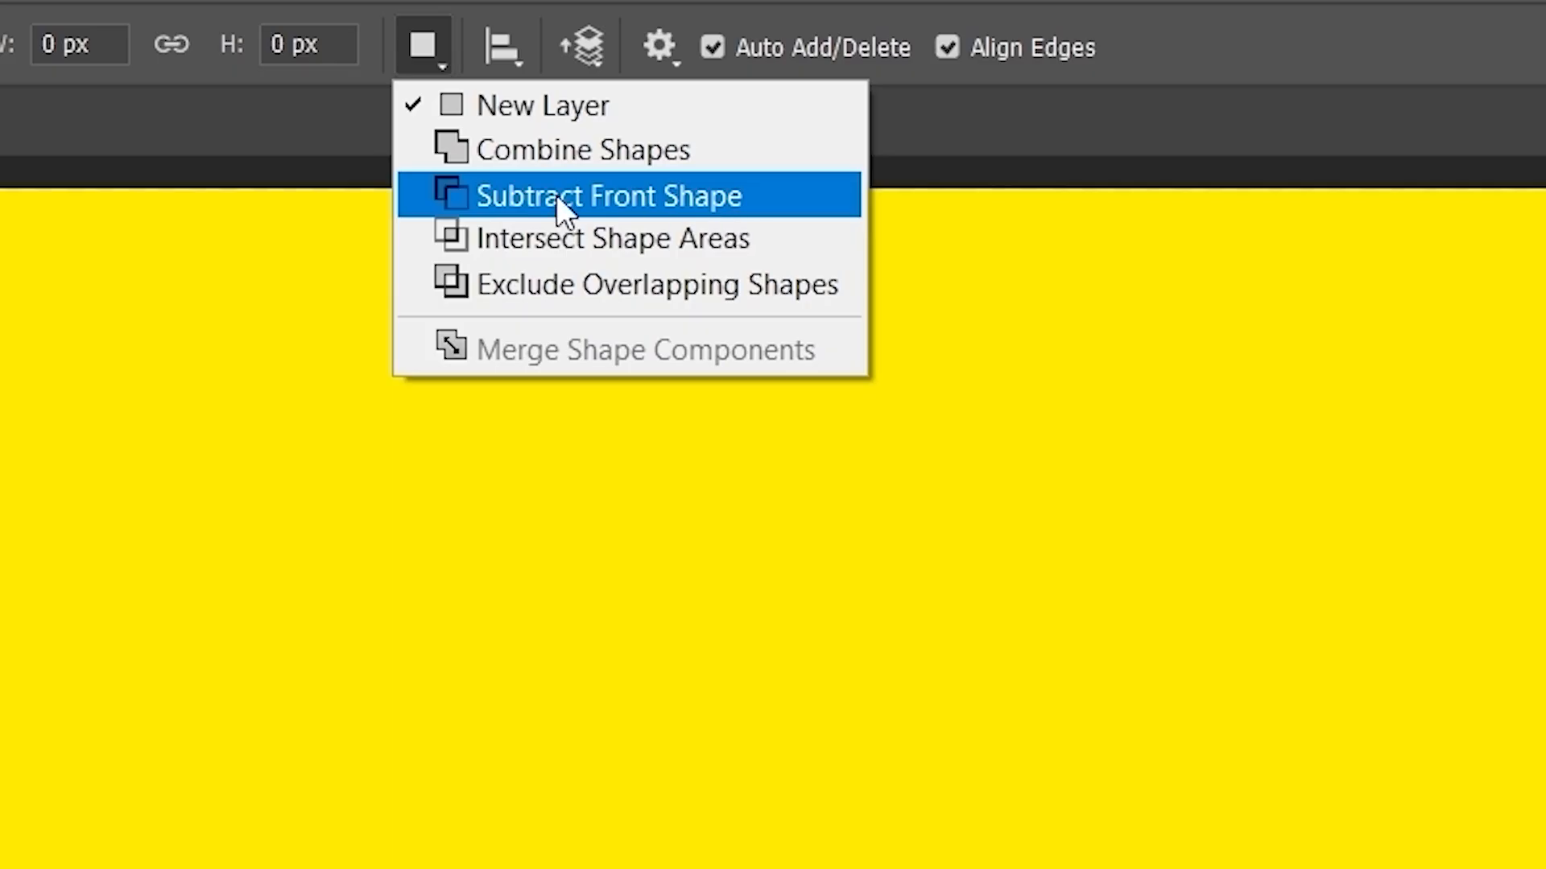
click(567, 152)
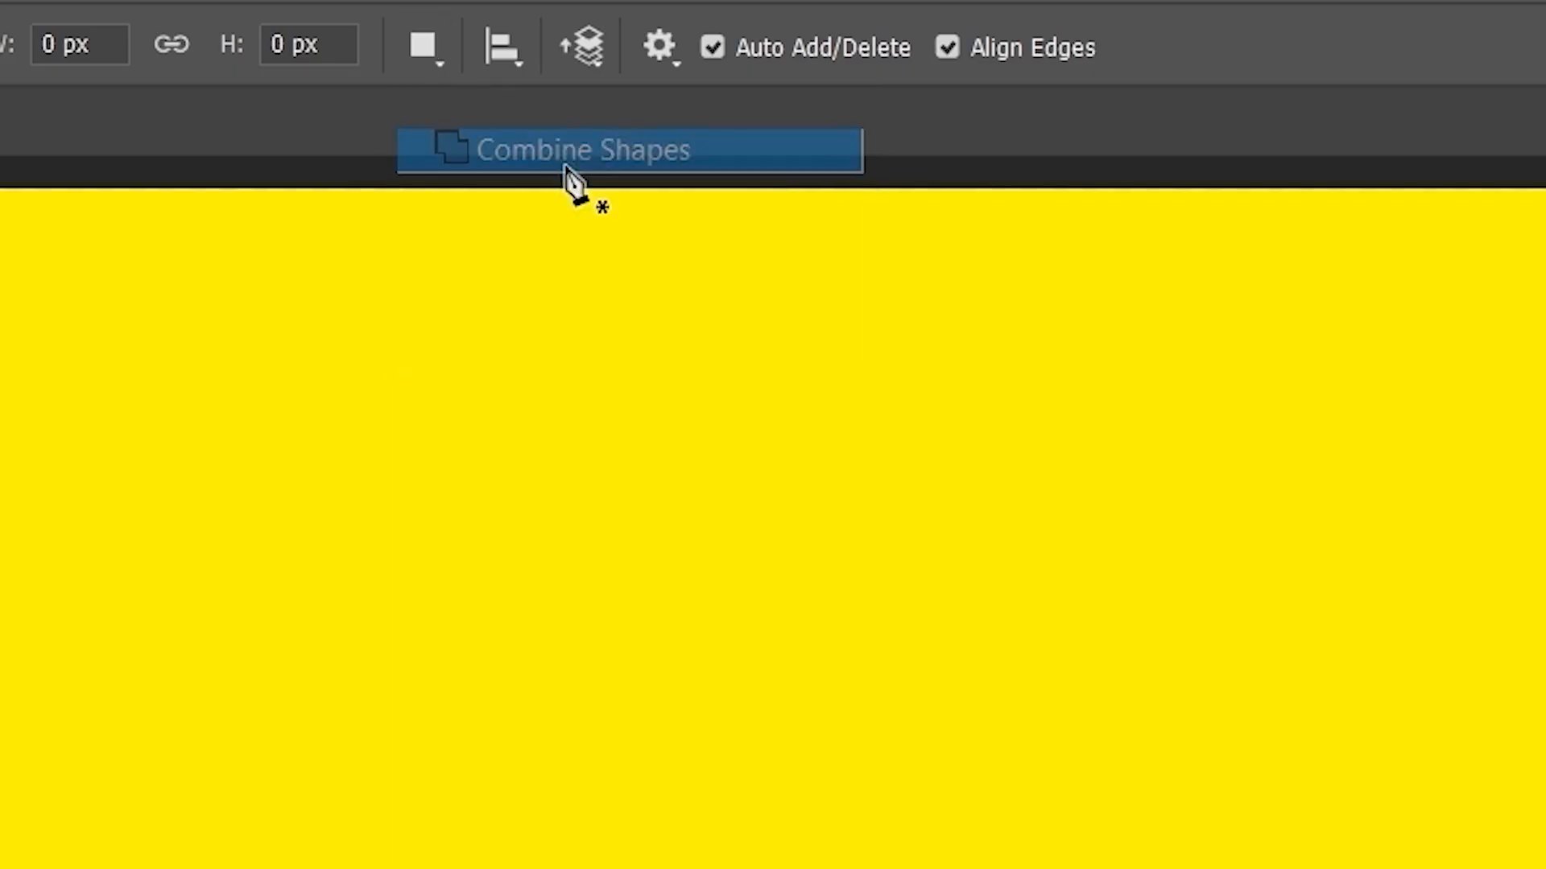
click(226, 417)
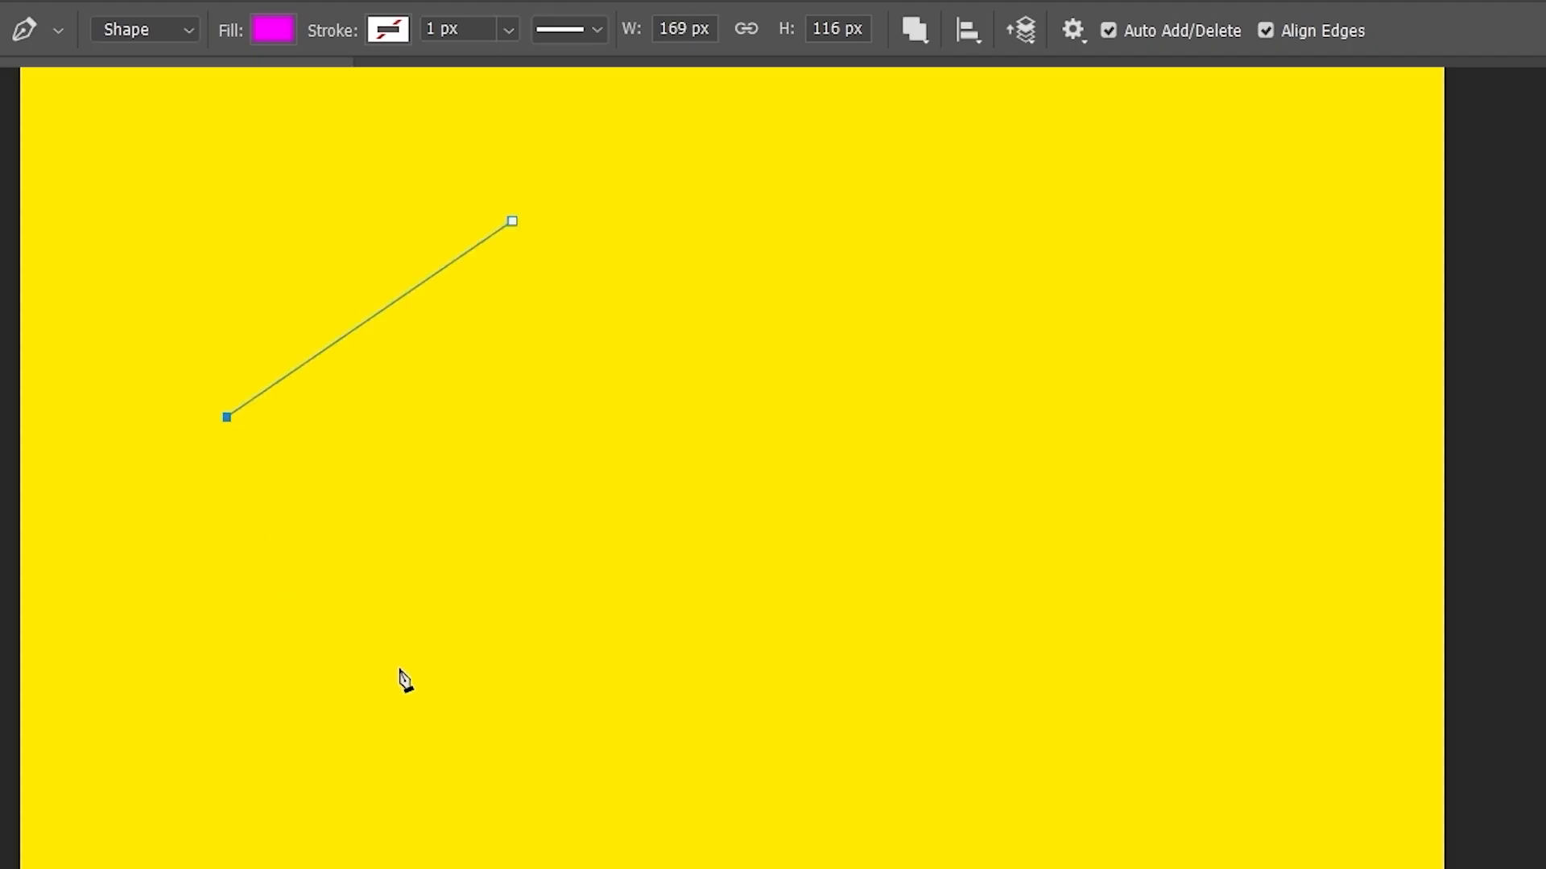
click(398, 667)
click(977, 651)
click(948, 283)
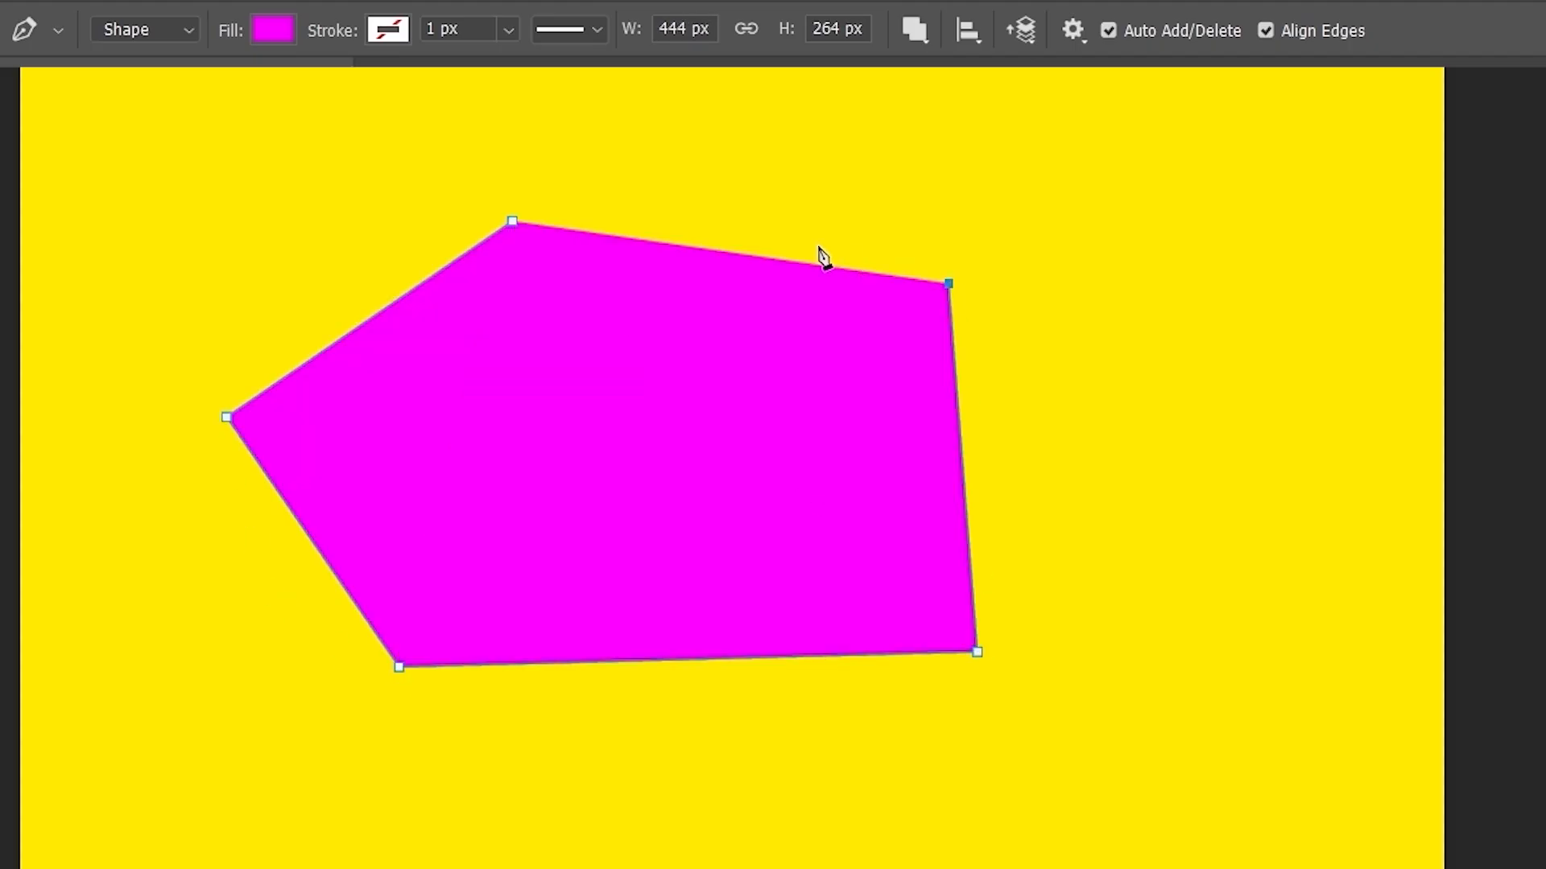
click(512, 221)
- Draw a quadrilateral overlapping the pentagon from the upper right
click(845, 187)
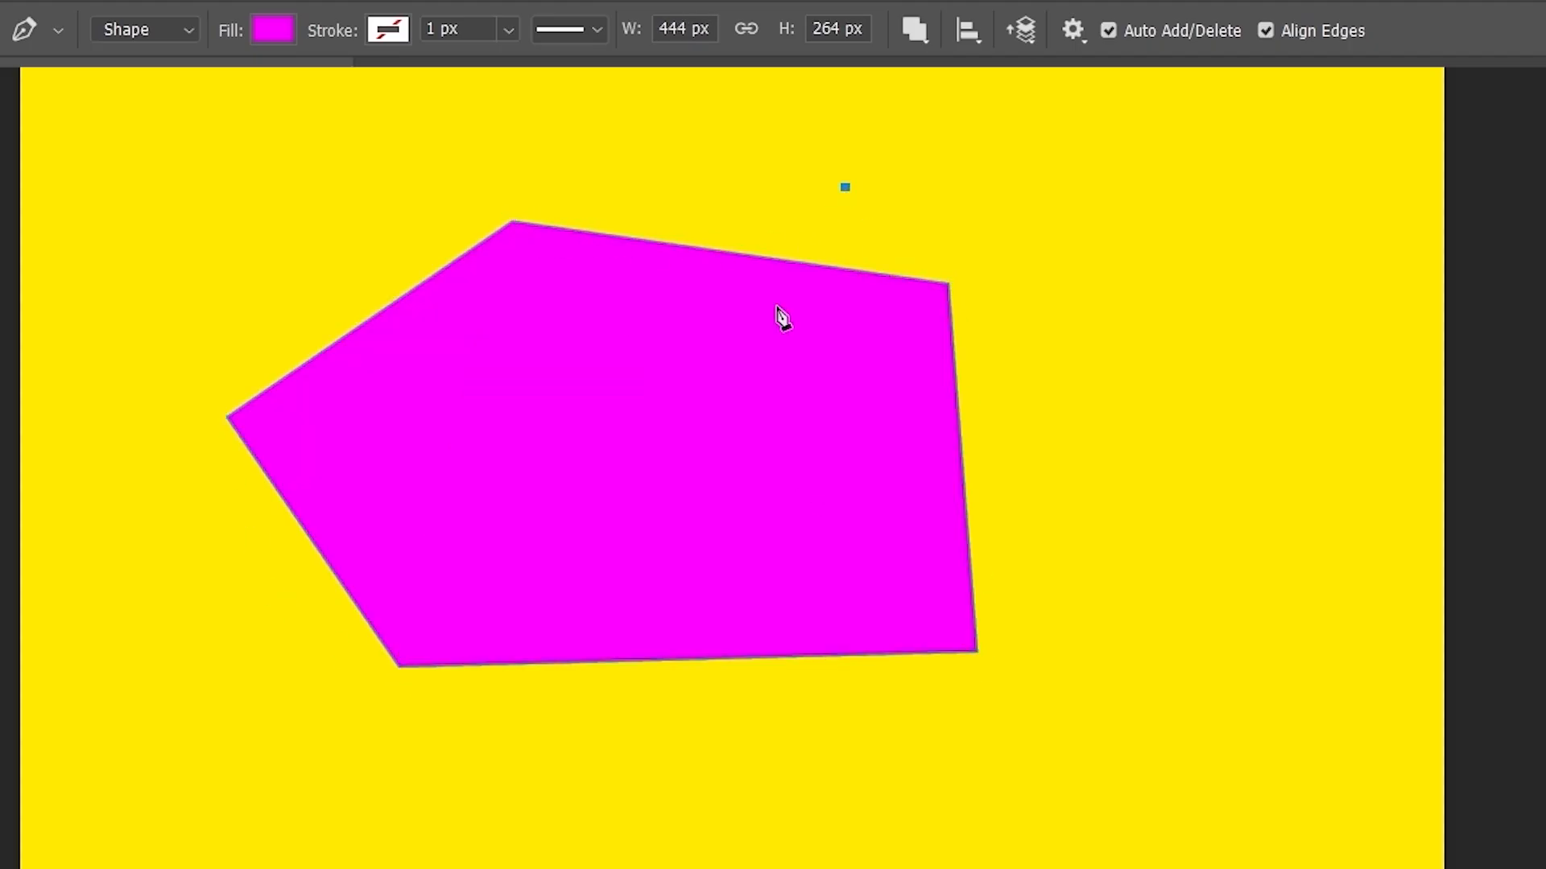
click(687, 727)
click(1254, 827)
click(1280, 351)
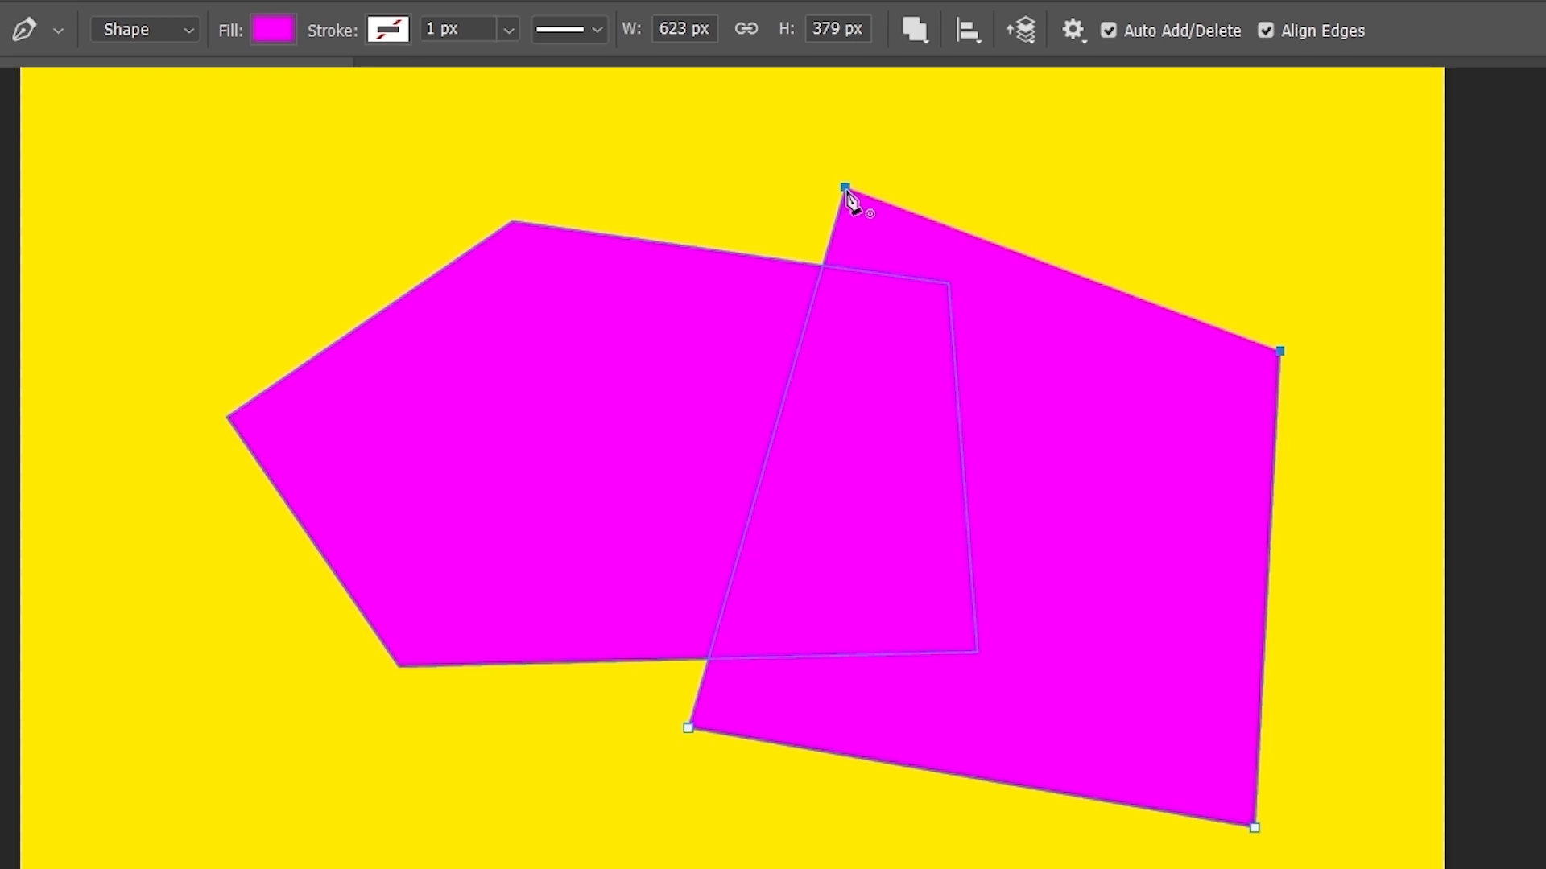
click(844, 187)
- Apply Subtract Front Shape to cut the quadrilateral out, then Merge Shape Components
click(914, 32)
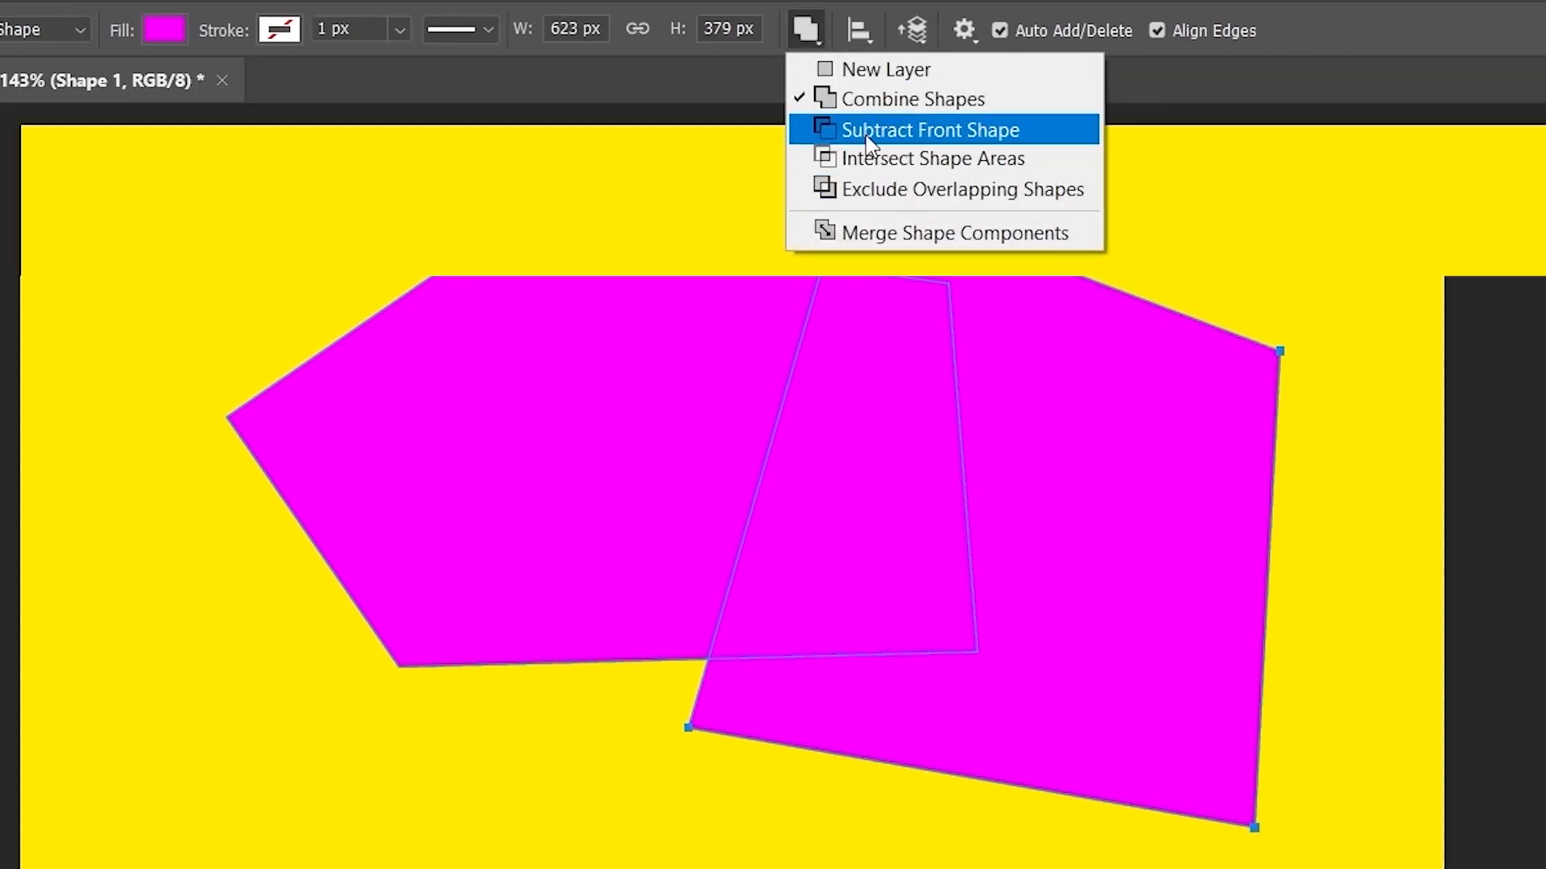
click(869, 145)
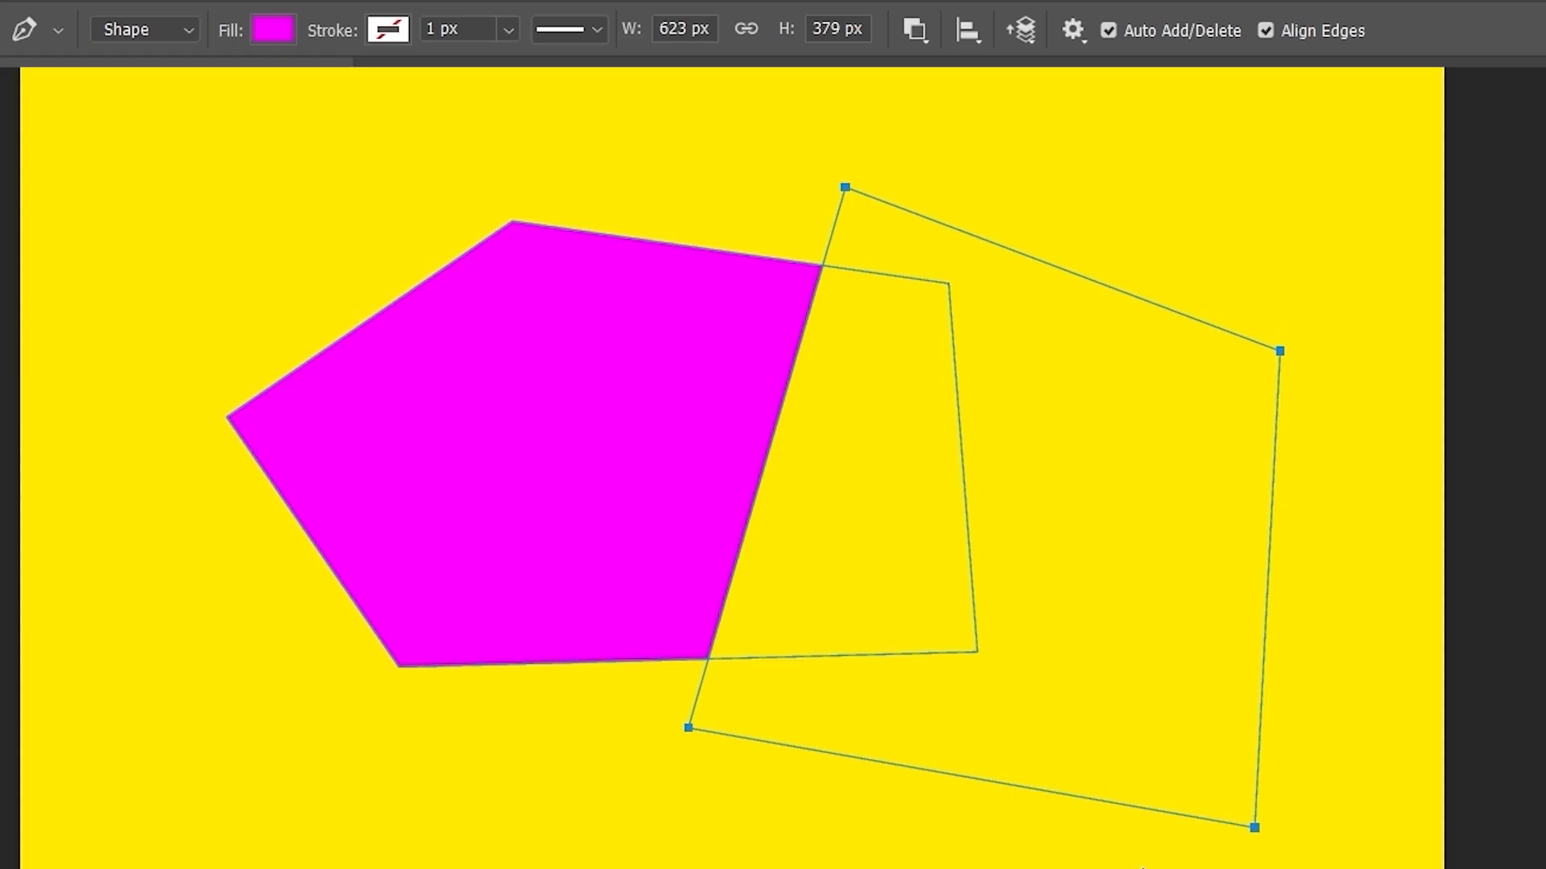
click(915, 30)
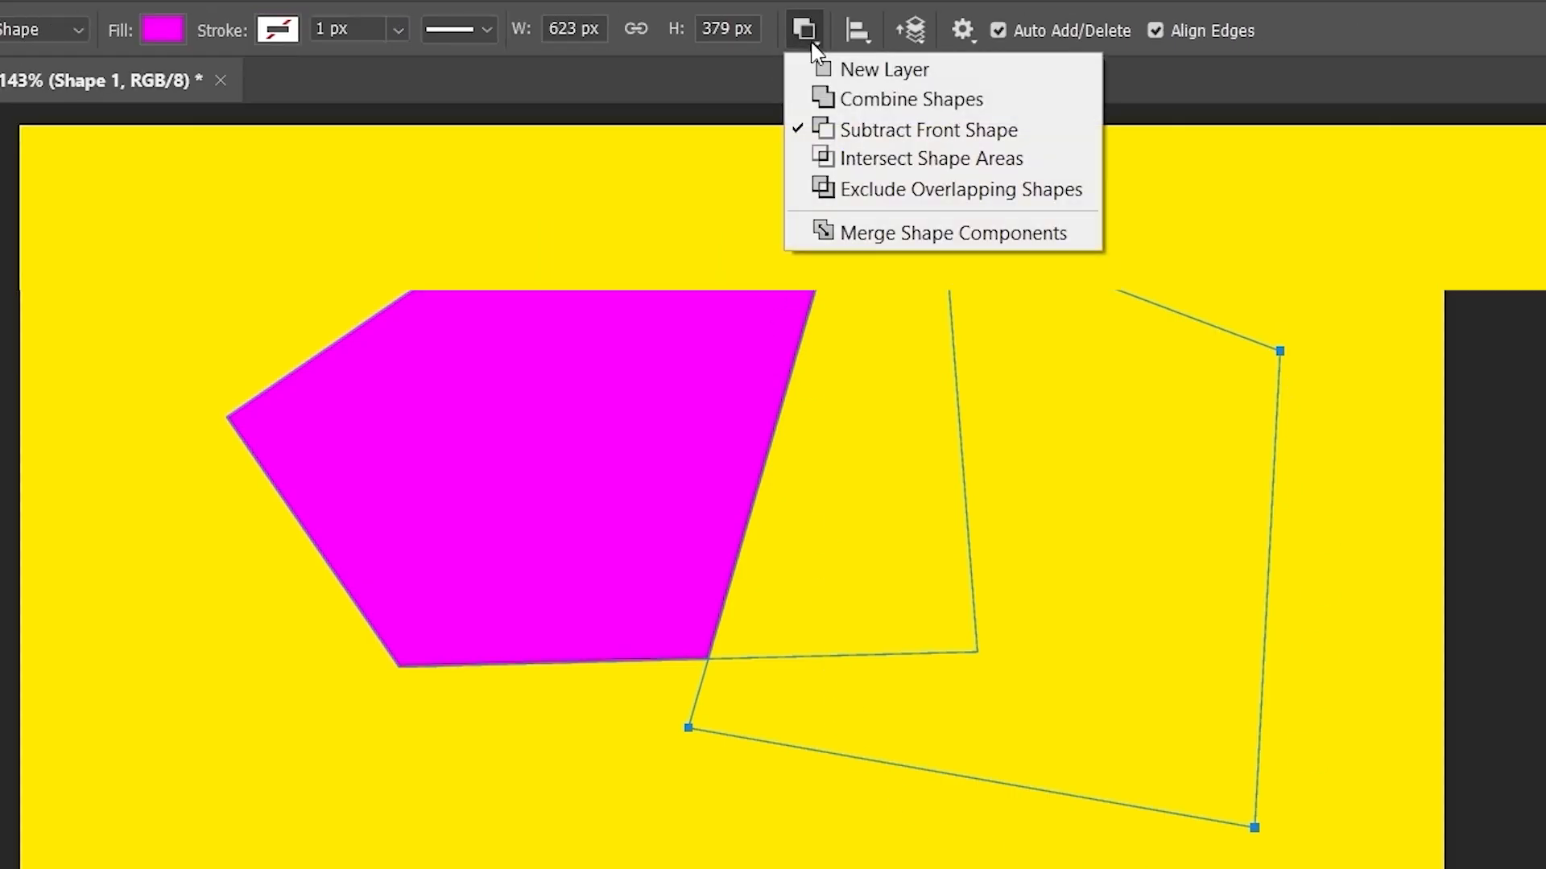
click(915, 242)
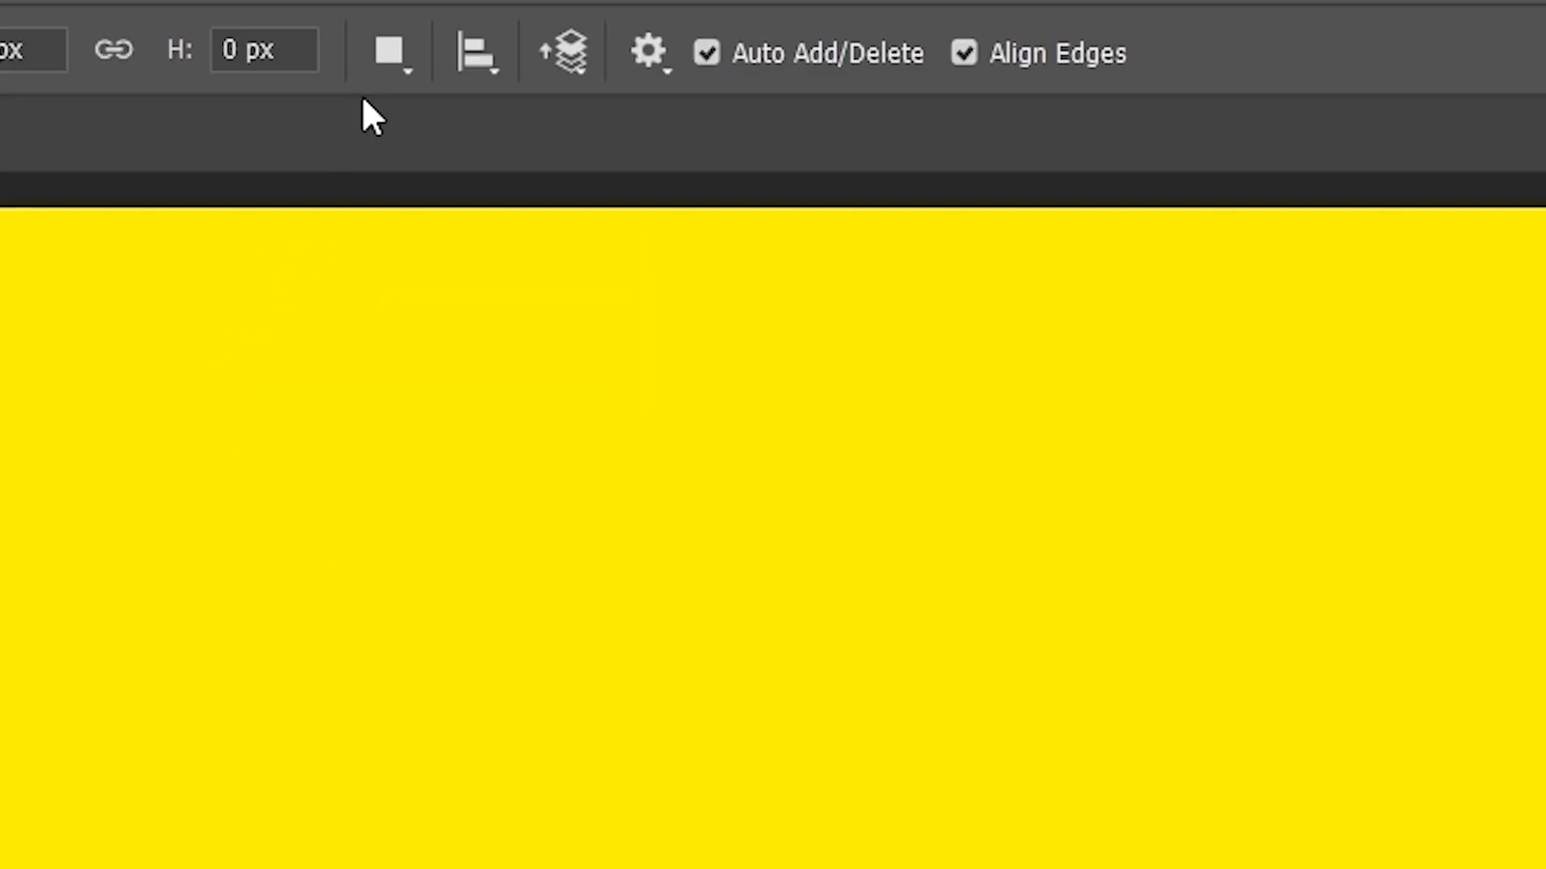
click(916, 30)
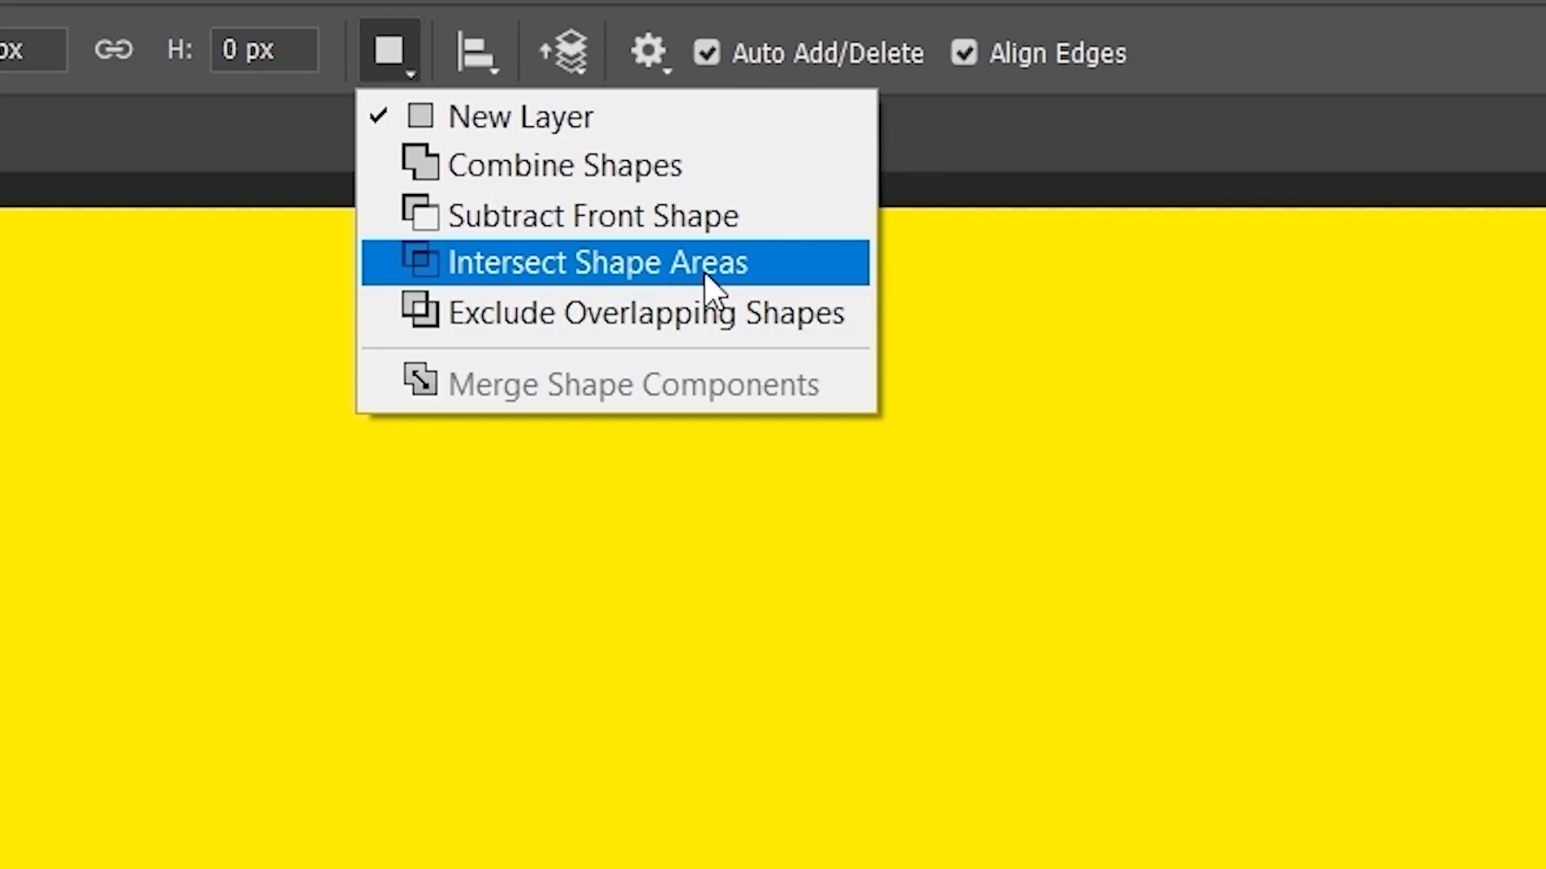
- Set Combine Shapes and draw the first magenta pentagon
click(587, 172)
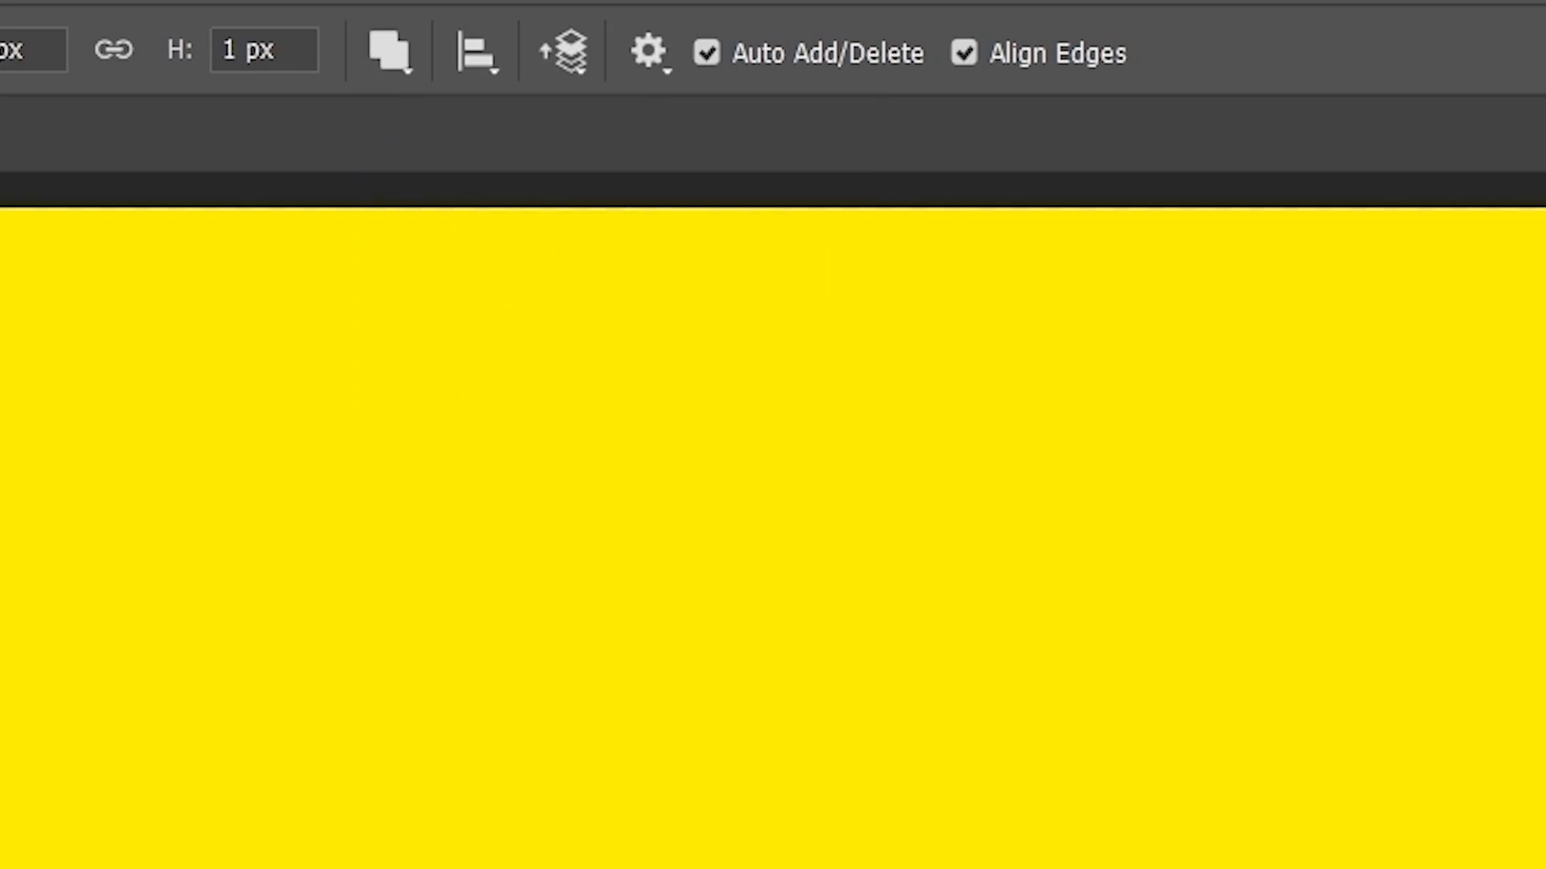
click(287, 693)
click(612, 830)
click(889, 627)
click(861, 372)
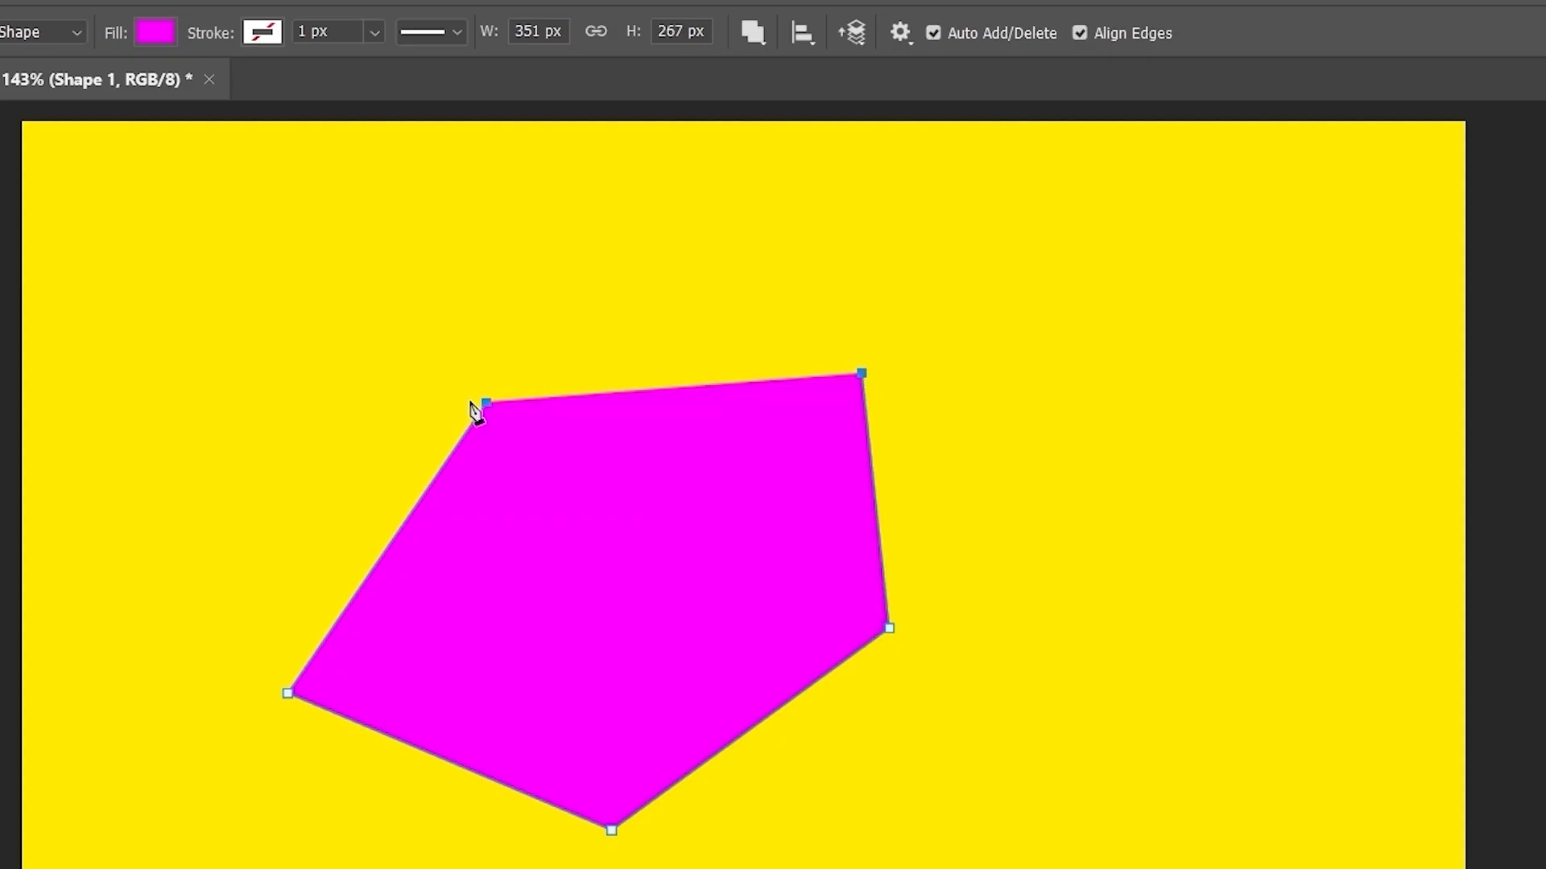
click(486, 402)
- Draw a second pentagon overlapping the first from the upper right
click(931, 268)
click(651, 484)
click(883, 828)
click(1274, 777)
click(1159, 349)
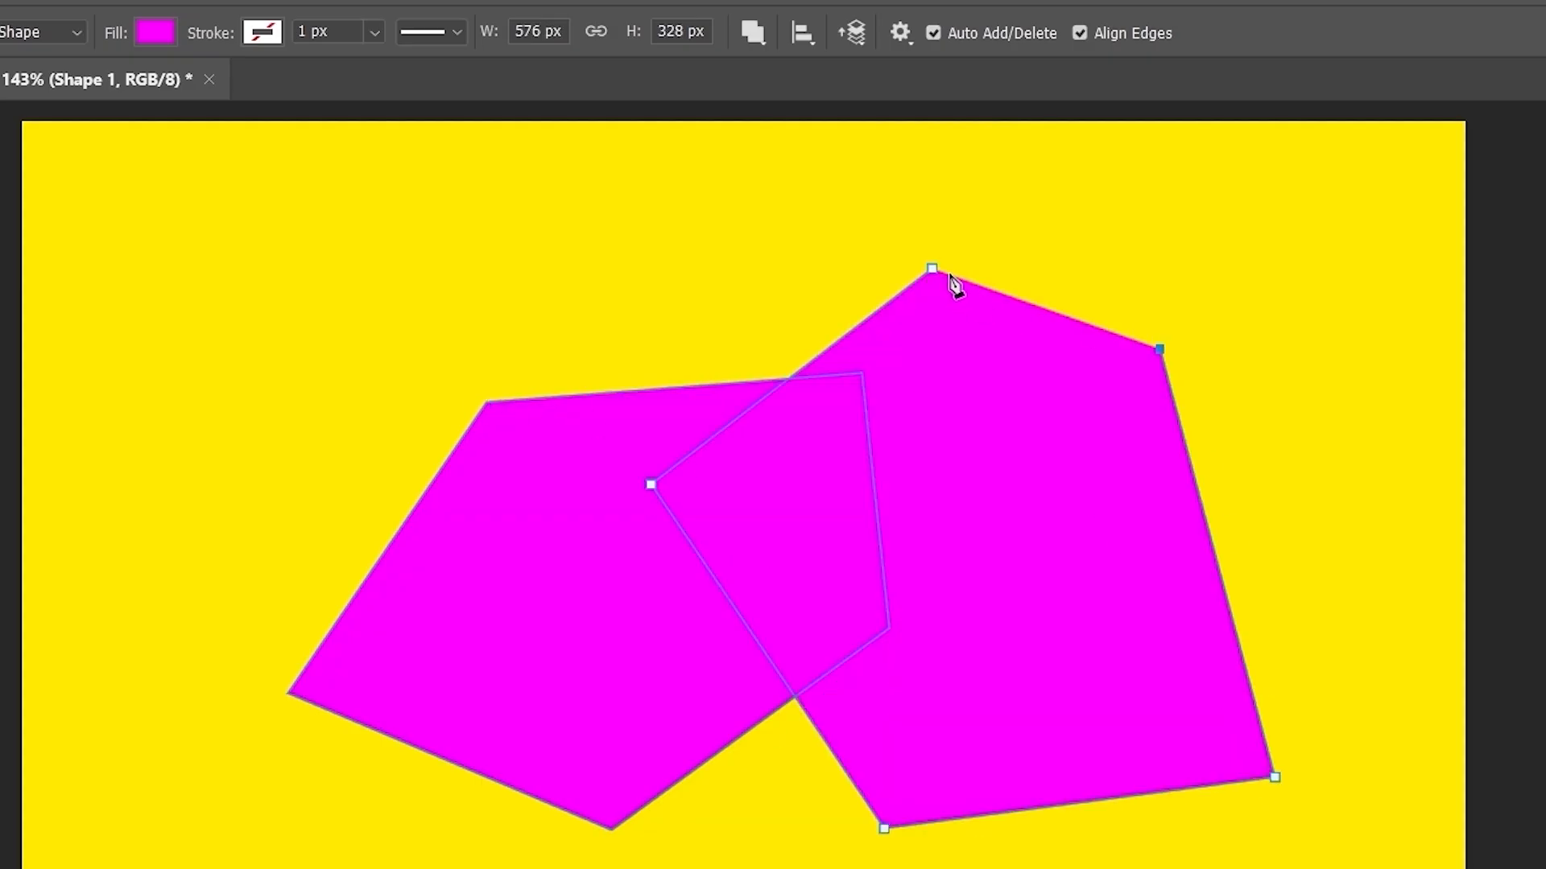
click(933, 269)
- Apply Intersect Shape Areas to keep only the overlap, then Merge Shape Components
click(754, 32)
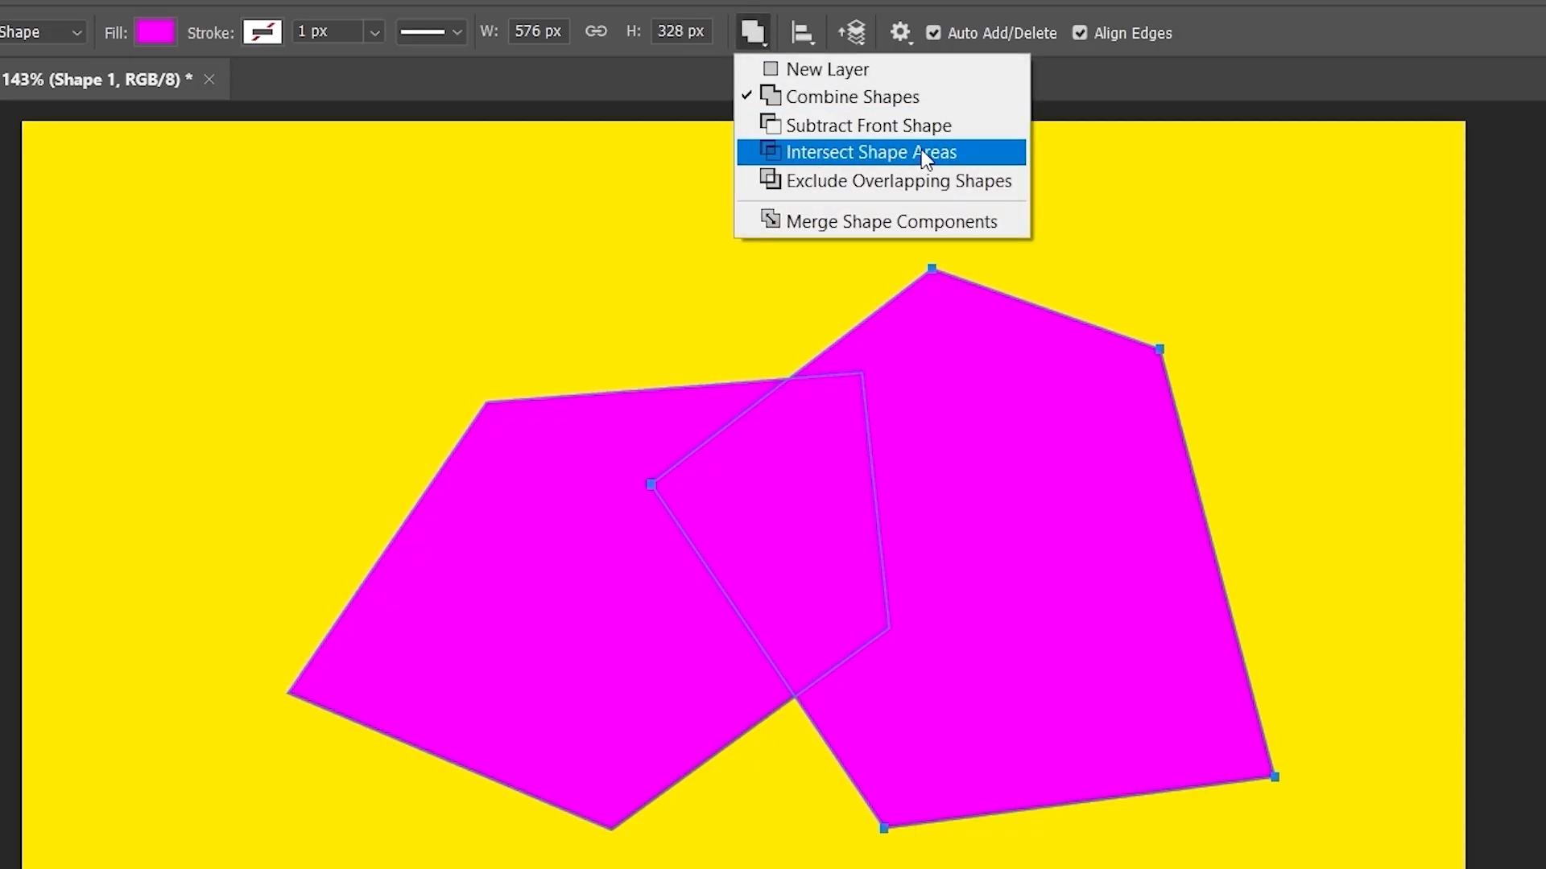
click(971, 157)
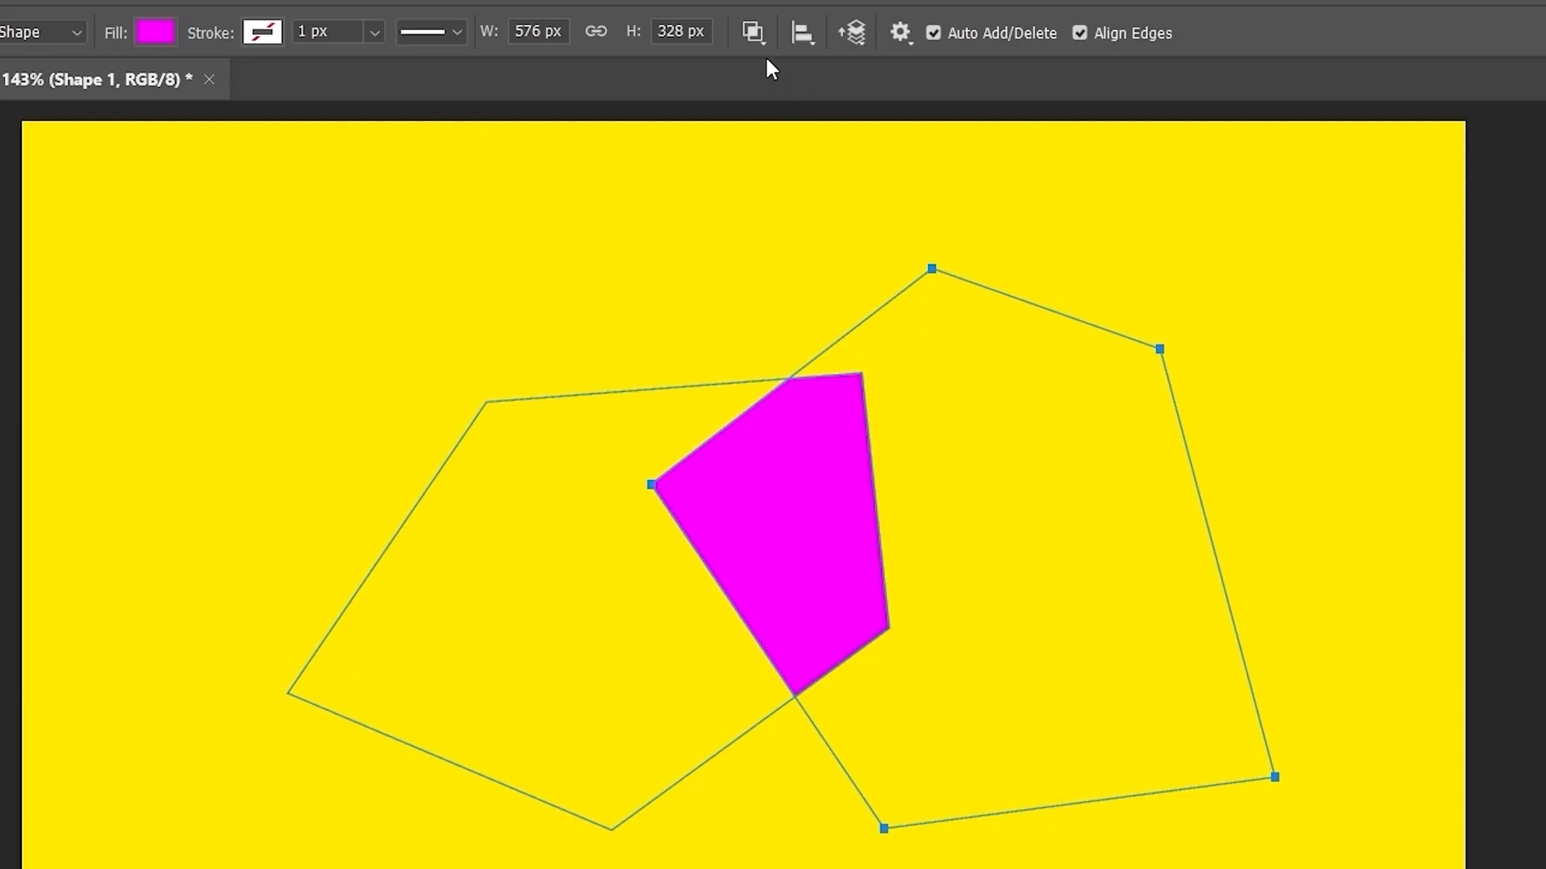
click(754, 32)
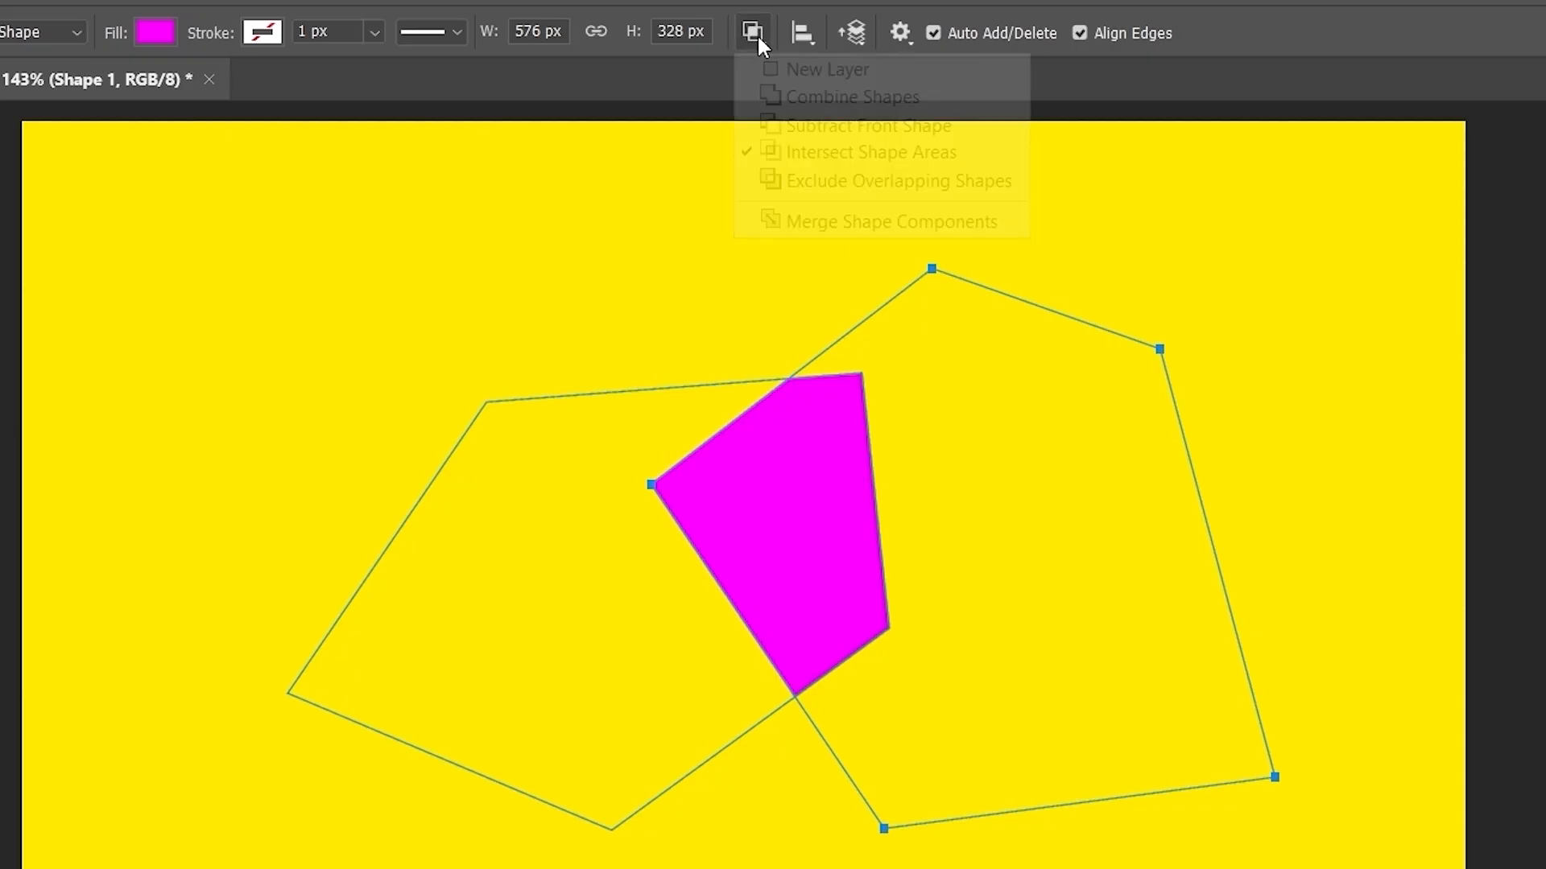
click(853, 222)
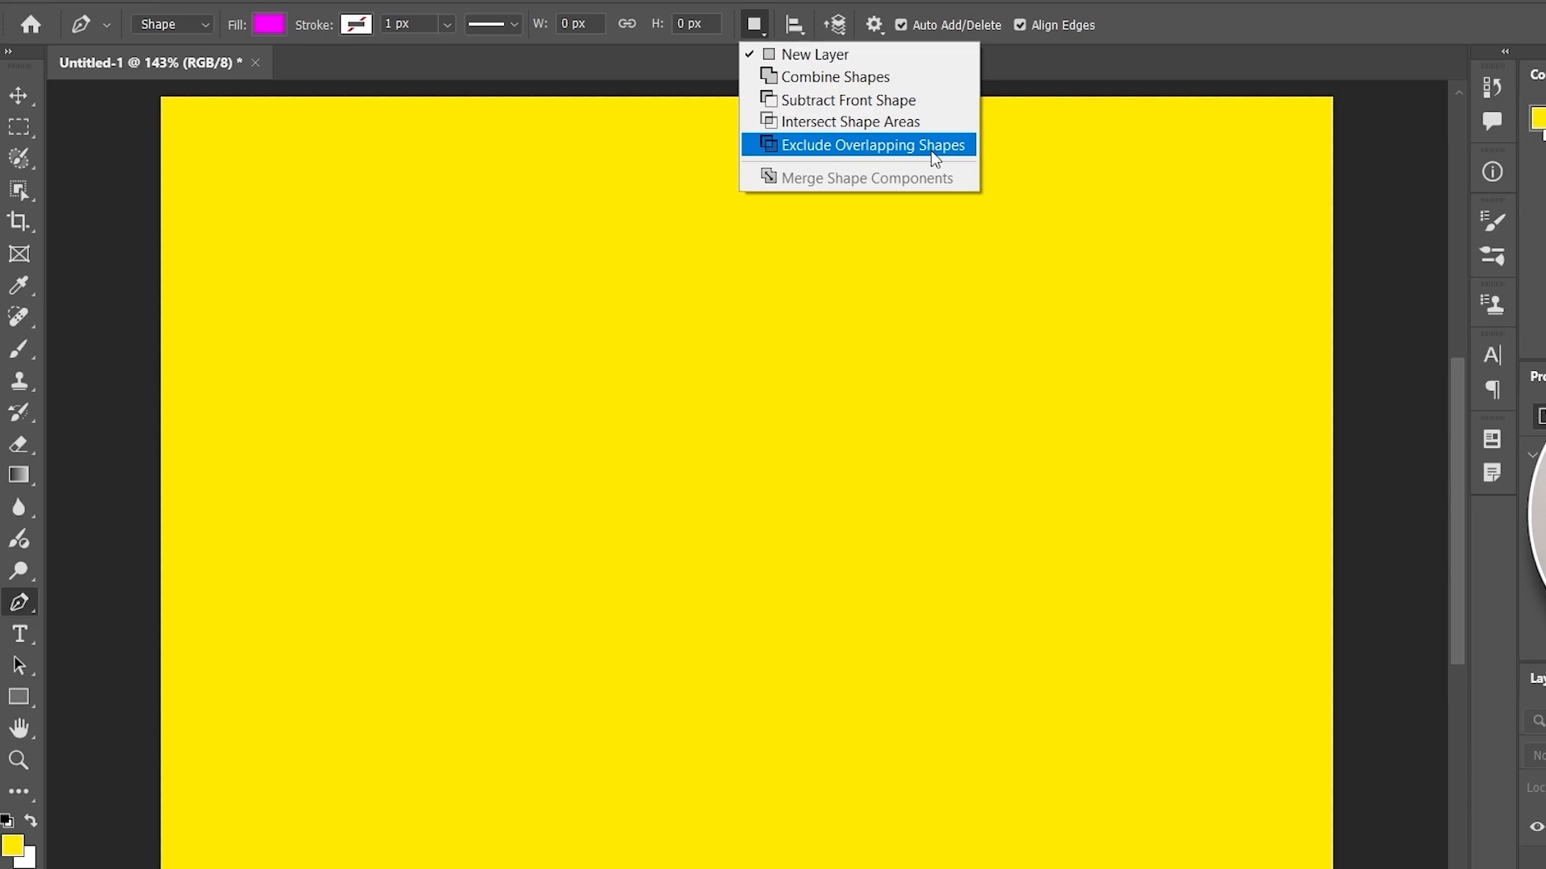
- Set Combine Shapes and draw the first magenta pentagon
click(816, 78)
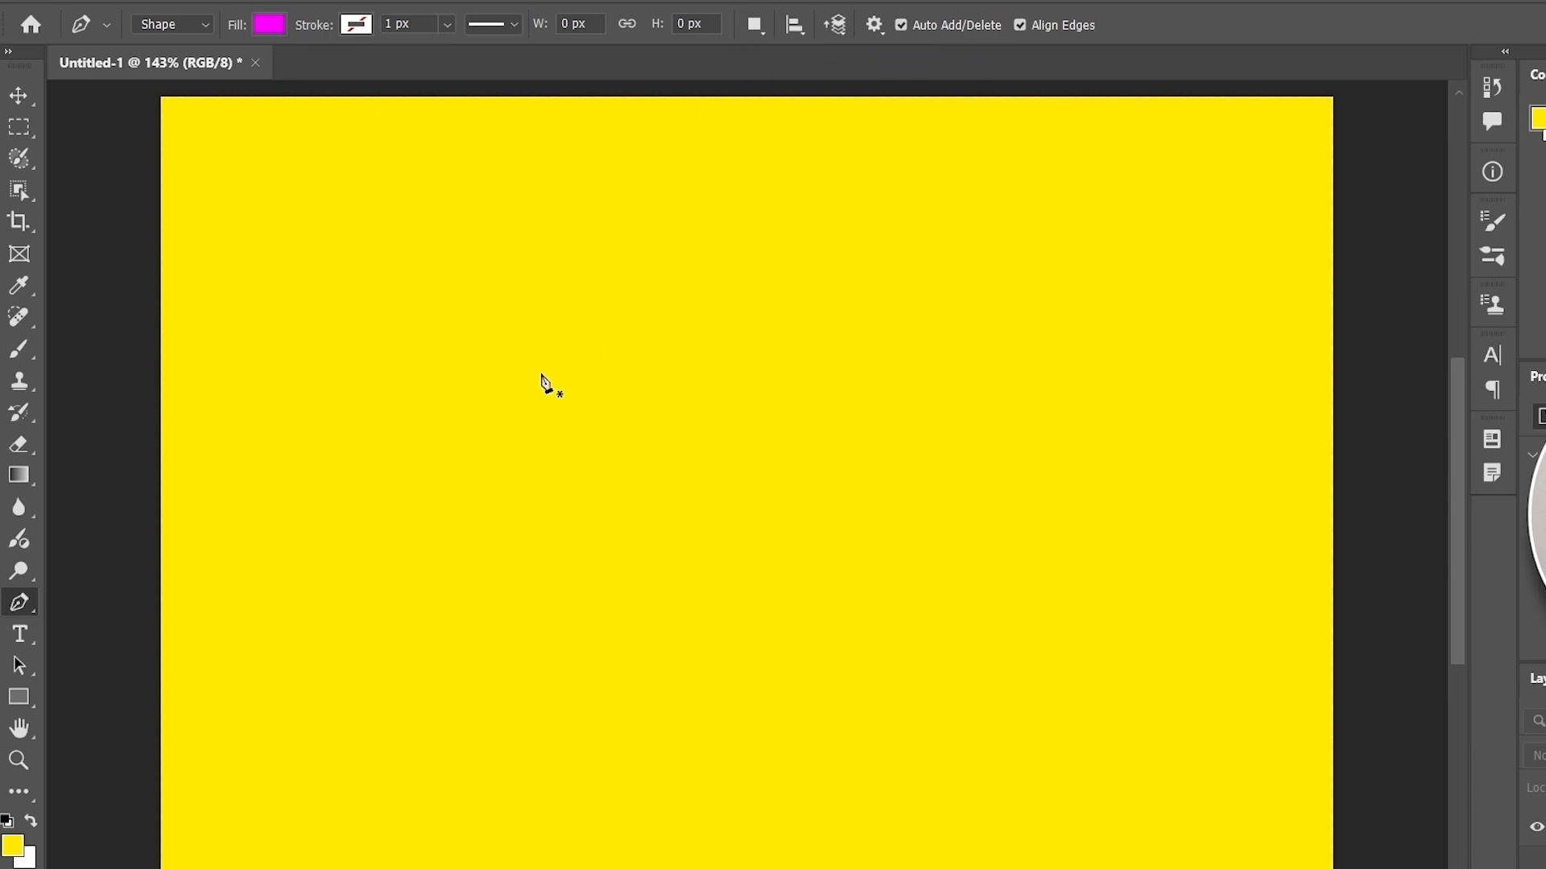
click(384, 435)
click(496, 647)
click(976, 694)
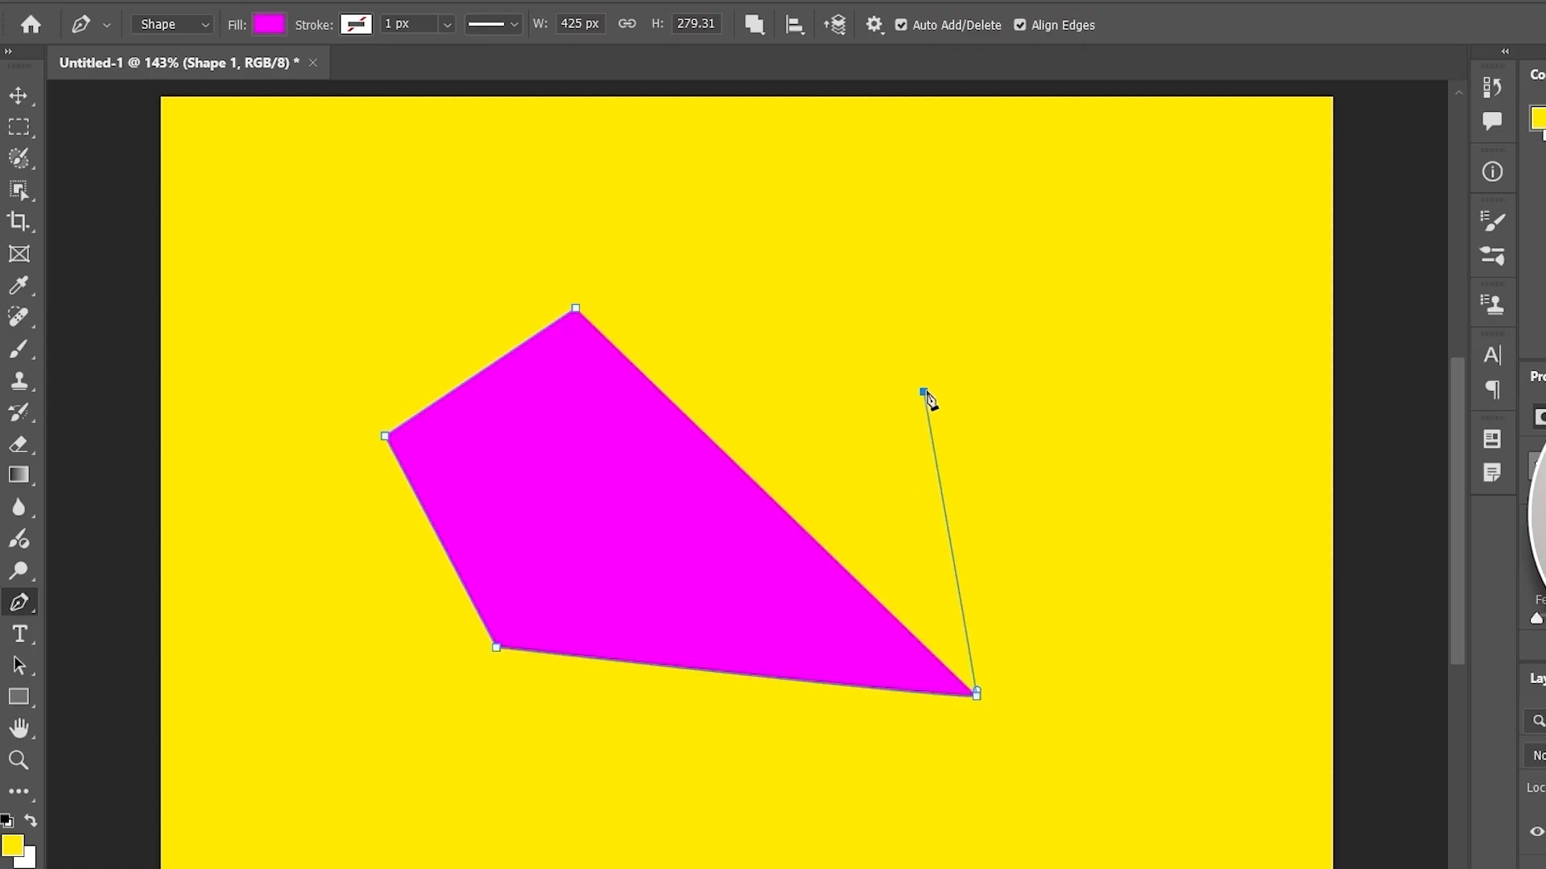
click(924, 393)
click(581, 309)
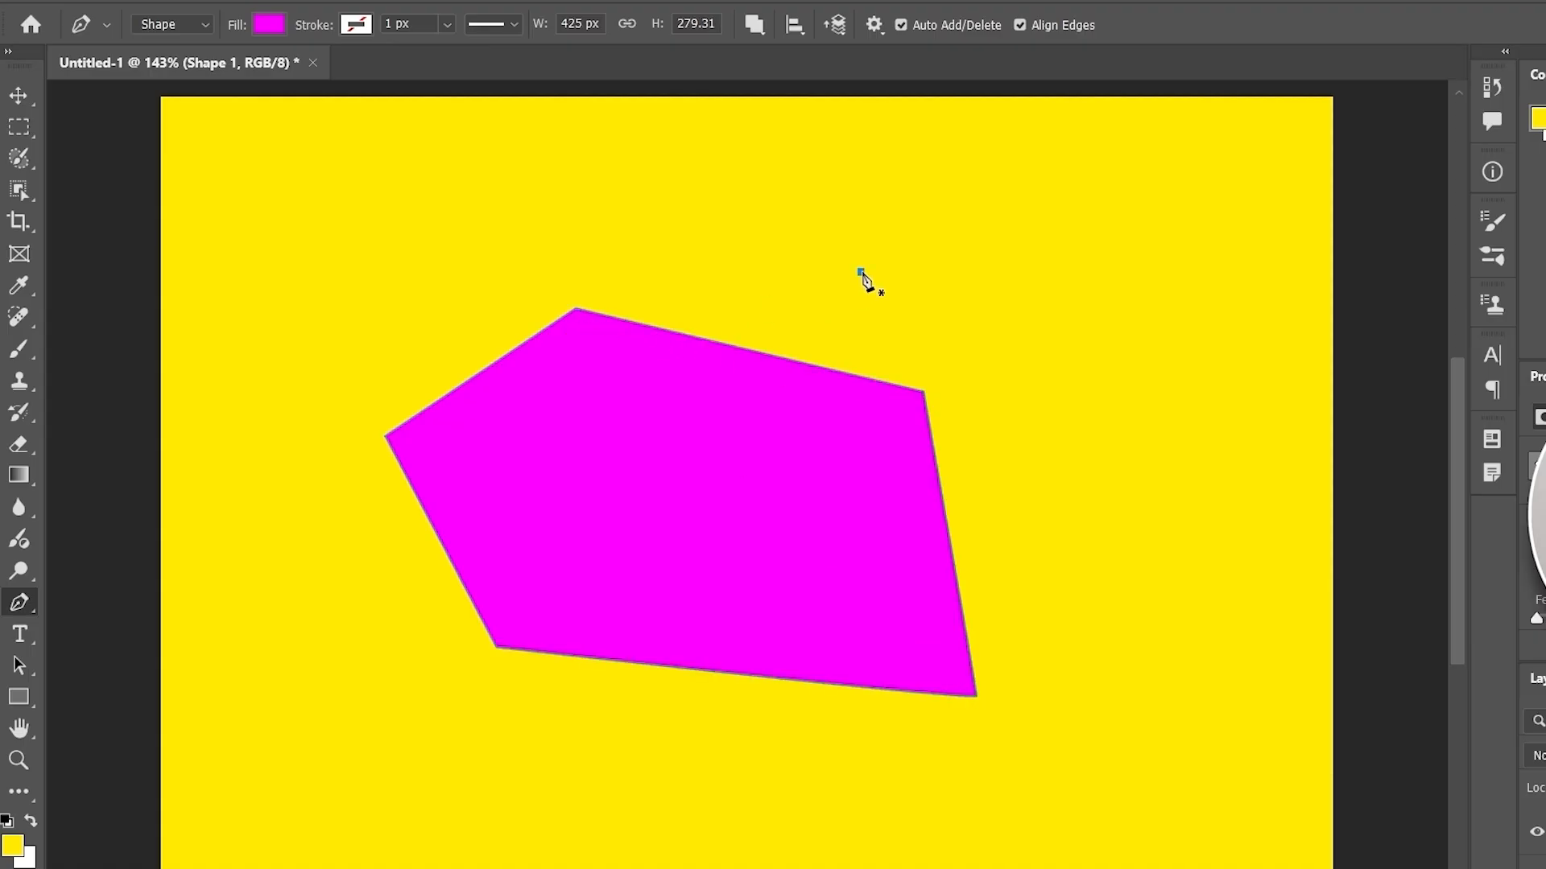
- Draw a second pentagon overlapping the first one's lower right
click(726, 628)
click(678, 763)
click(1208, 862)
click(1167, 441)
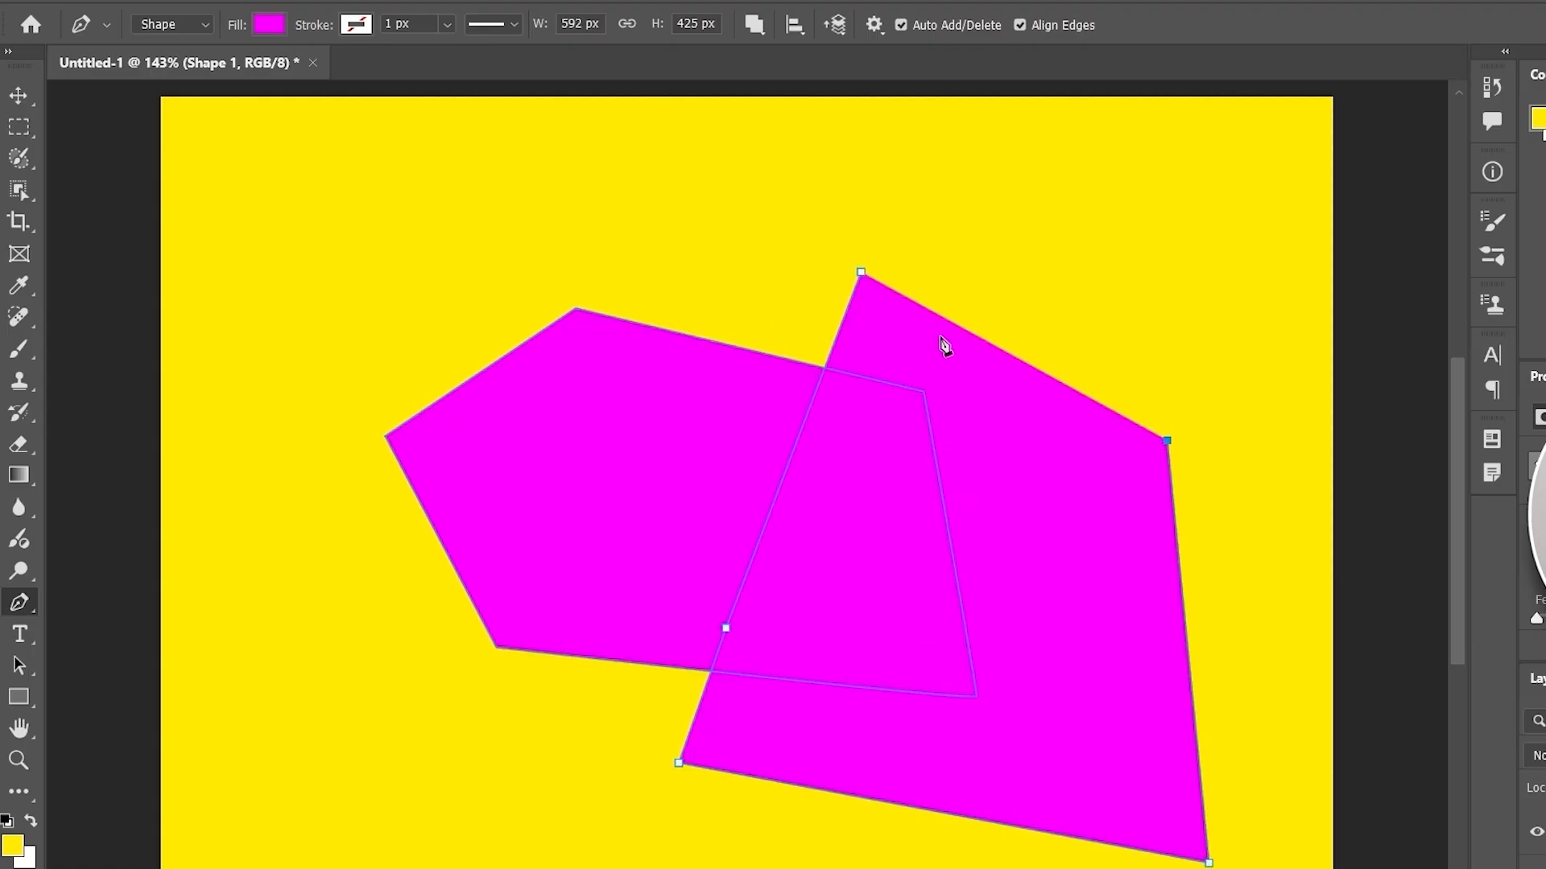
click(858, 277)
- Apply Exclude Overlapping Shapes to punch a hole in the overlap, then Merge Shape Components
click(751, 25)
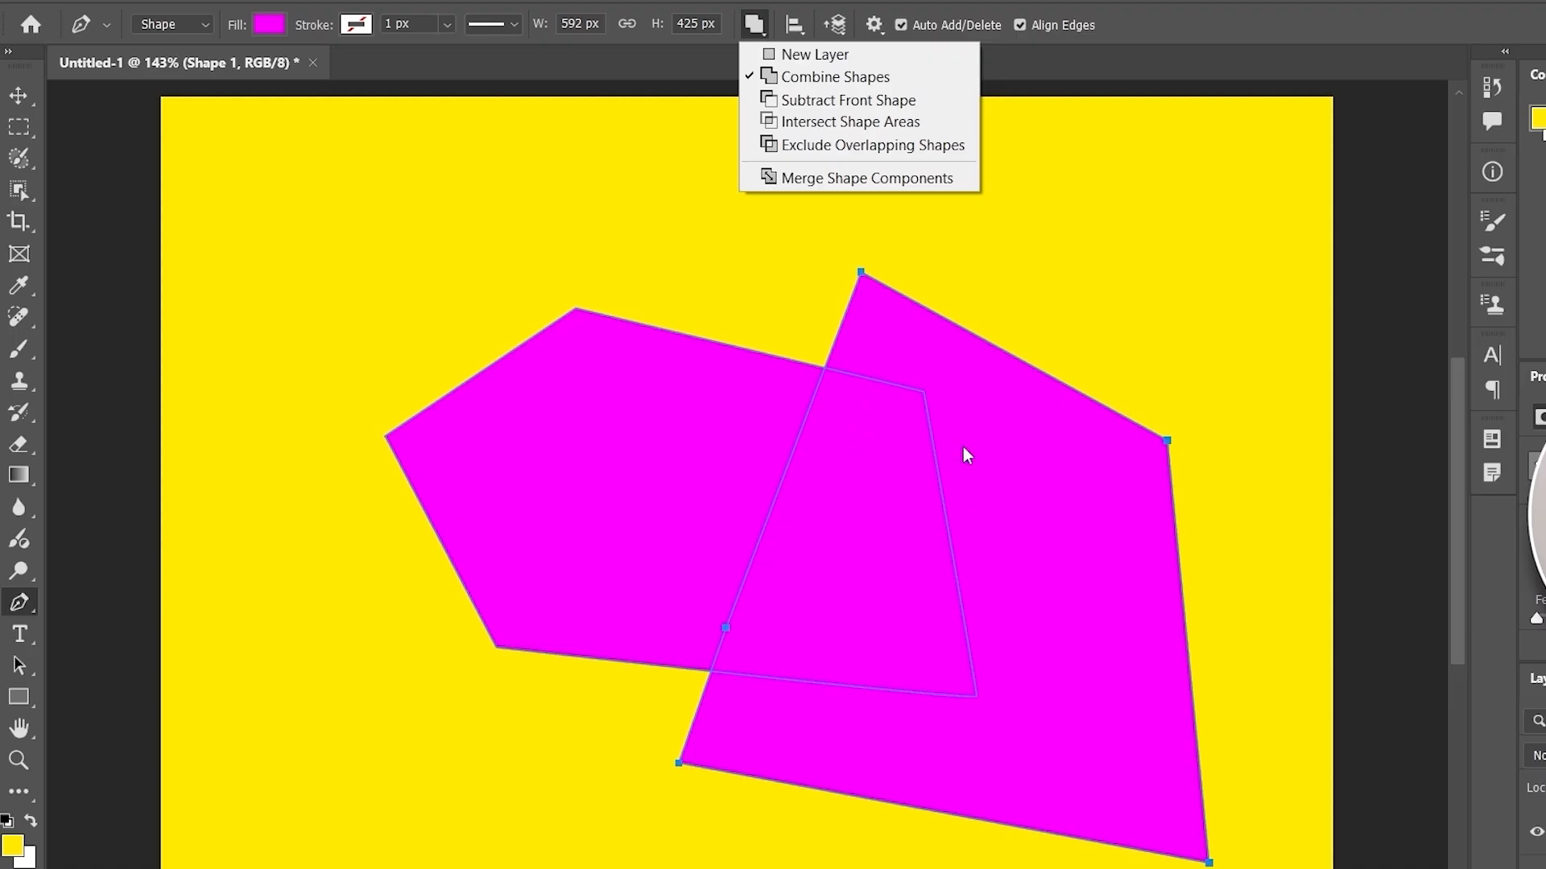
click(810, 147)
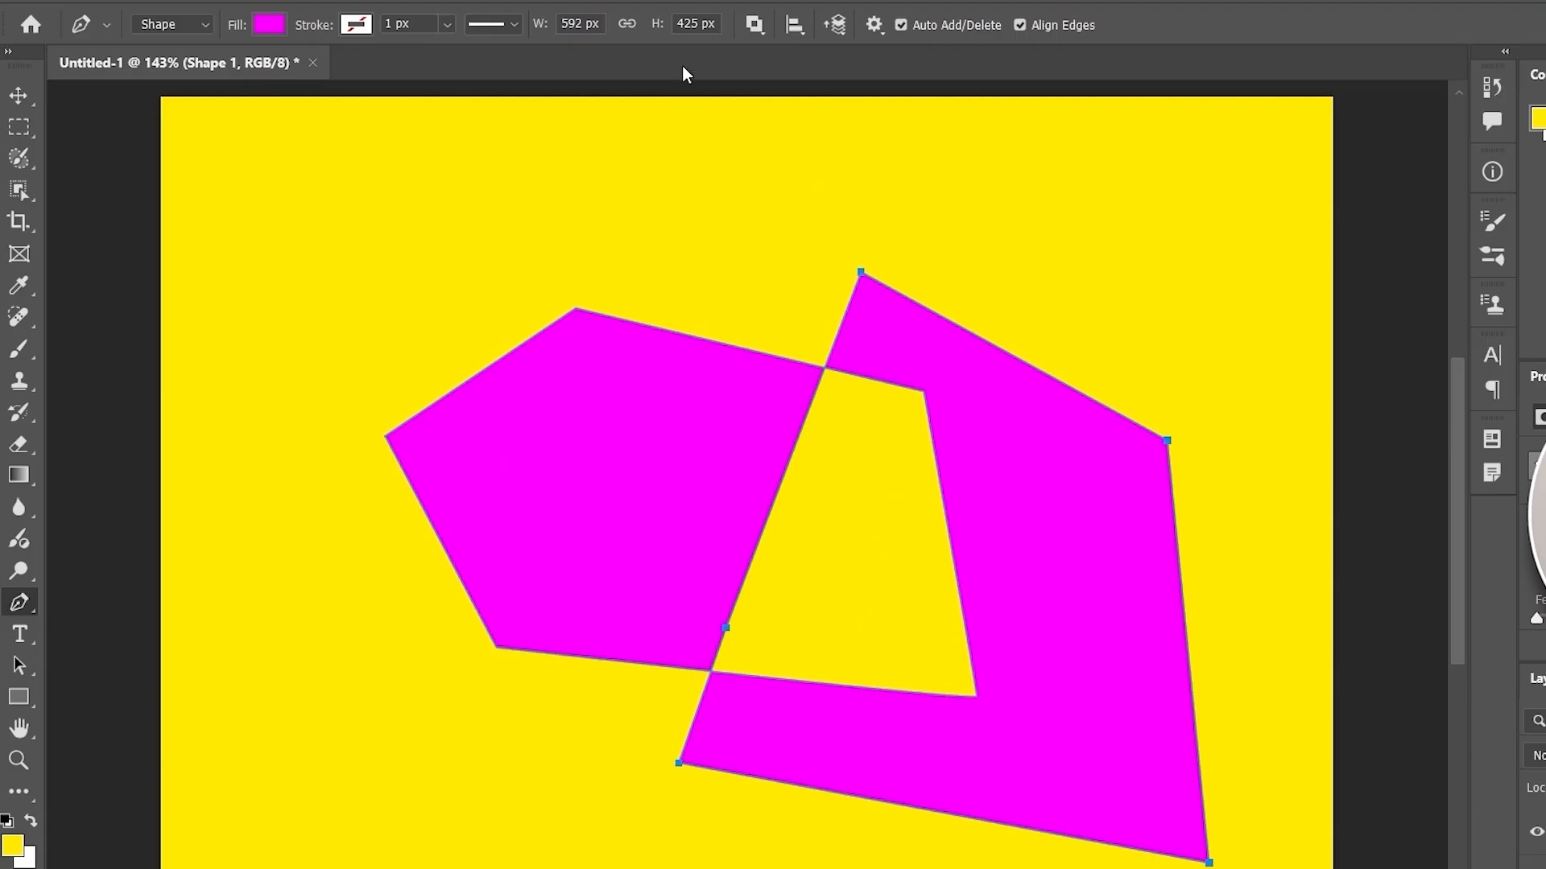
click(757, 24)
click(758, 181)
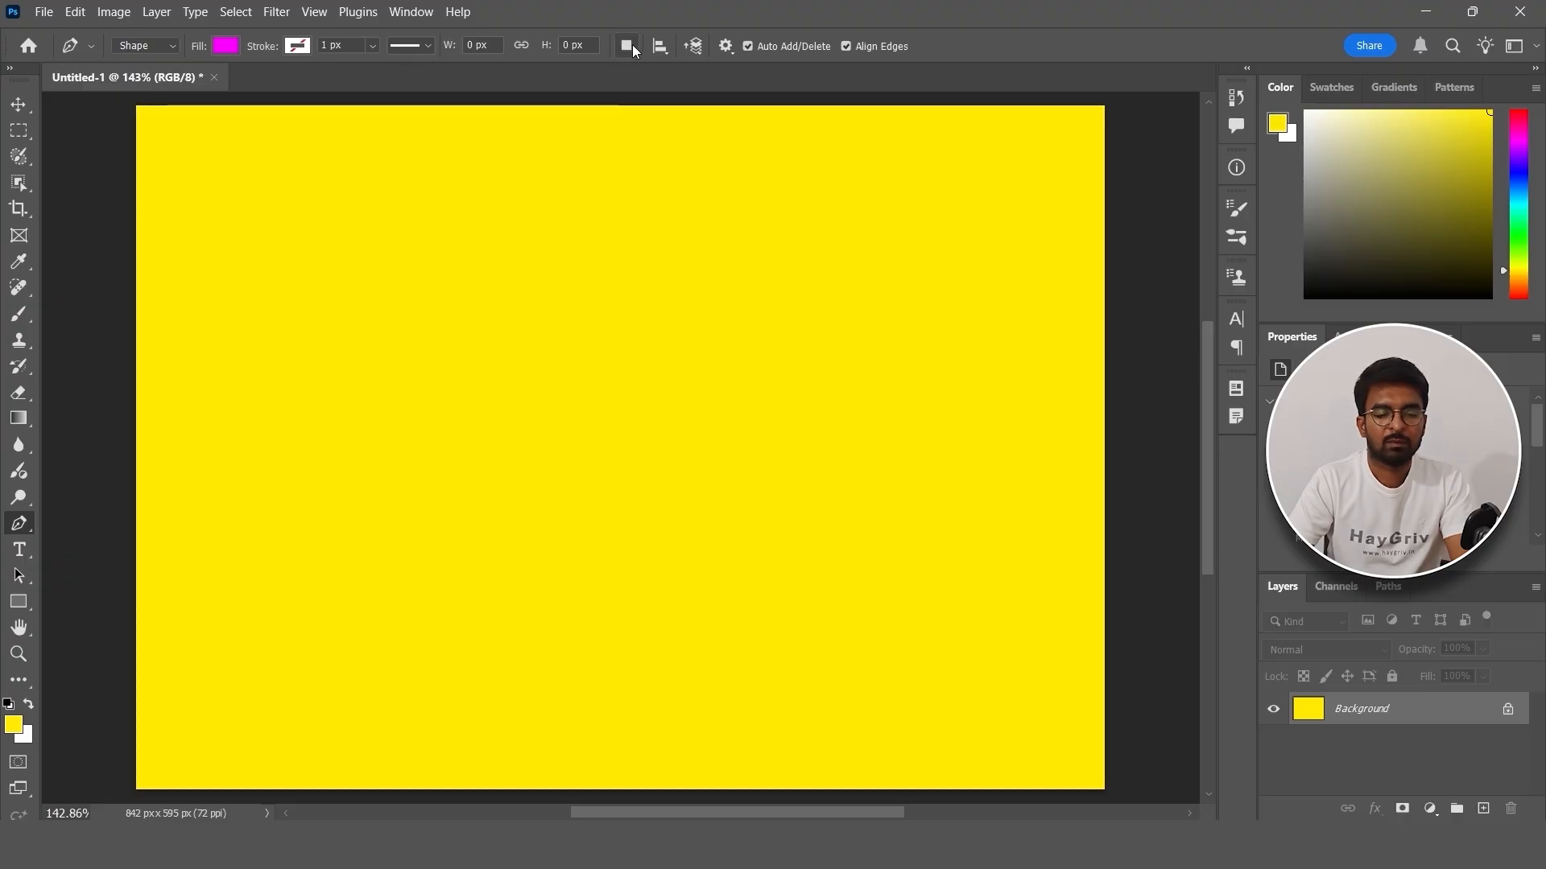
- Look over the Path Operations and Path Alignment lists, then choose Combine Shapes
click(754, 24)
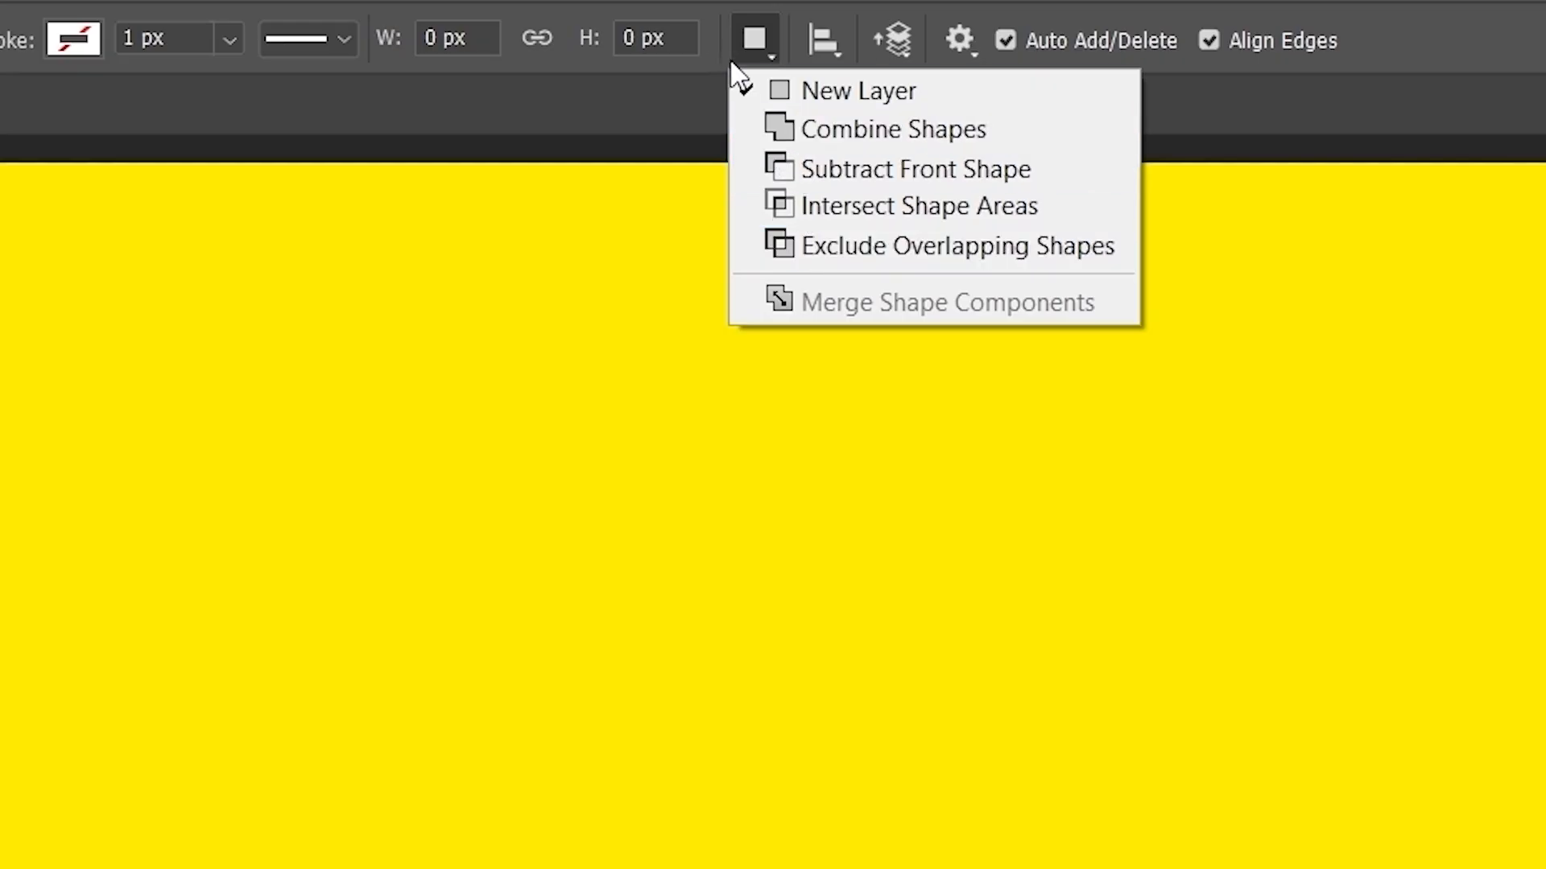
click(699, 88)
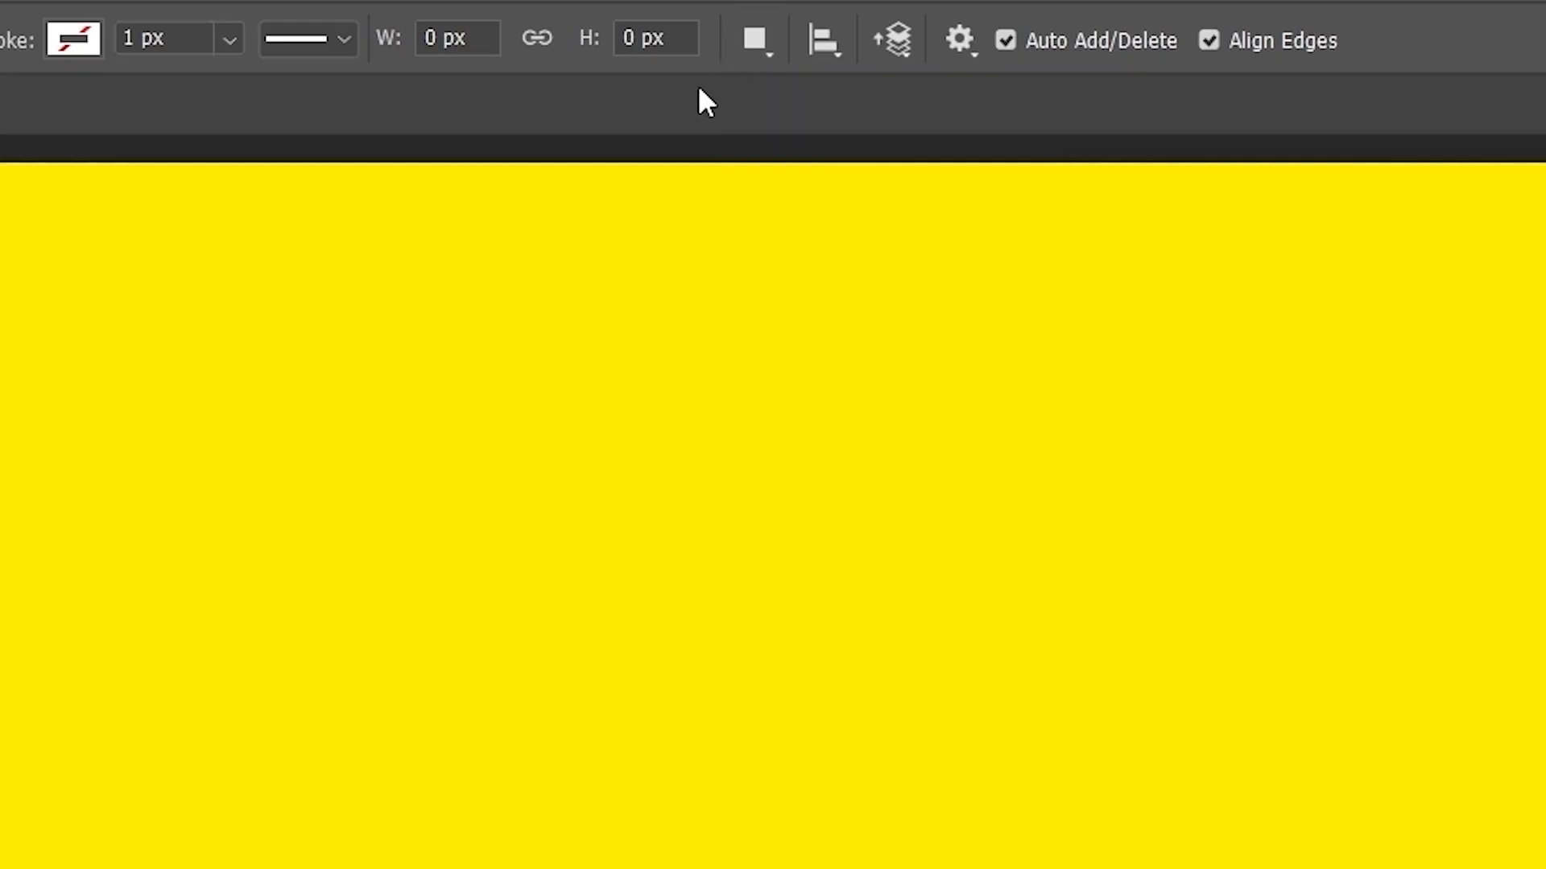
click(747, 36)
click(752, 39)
click(829, 48)
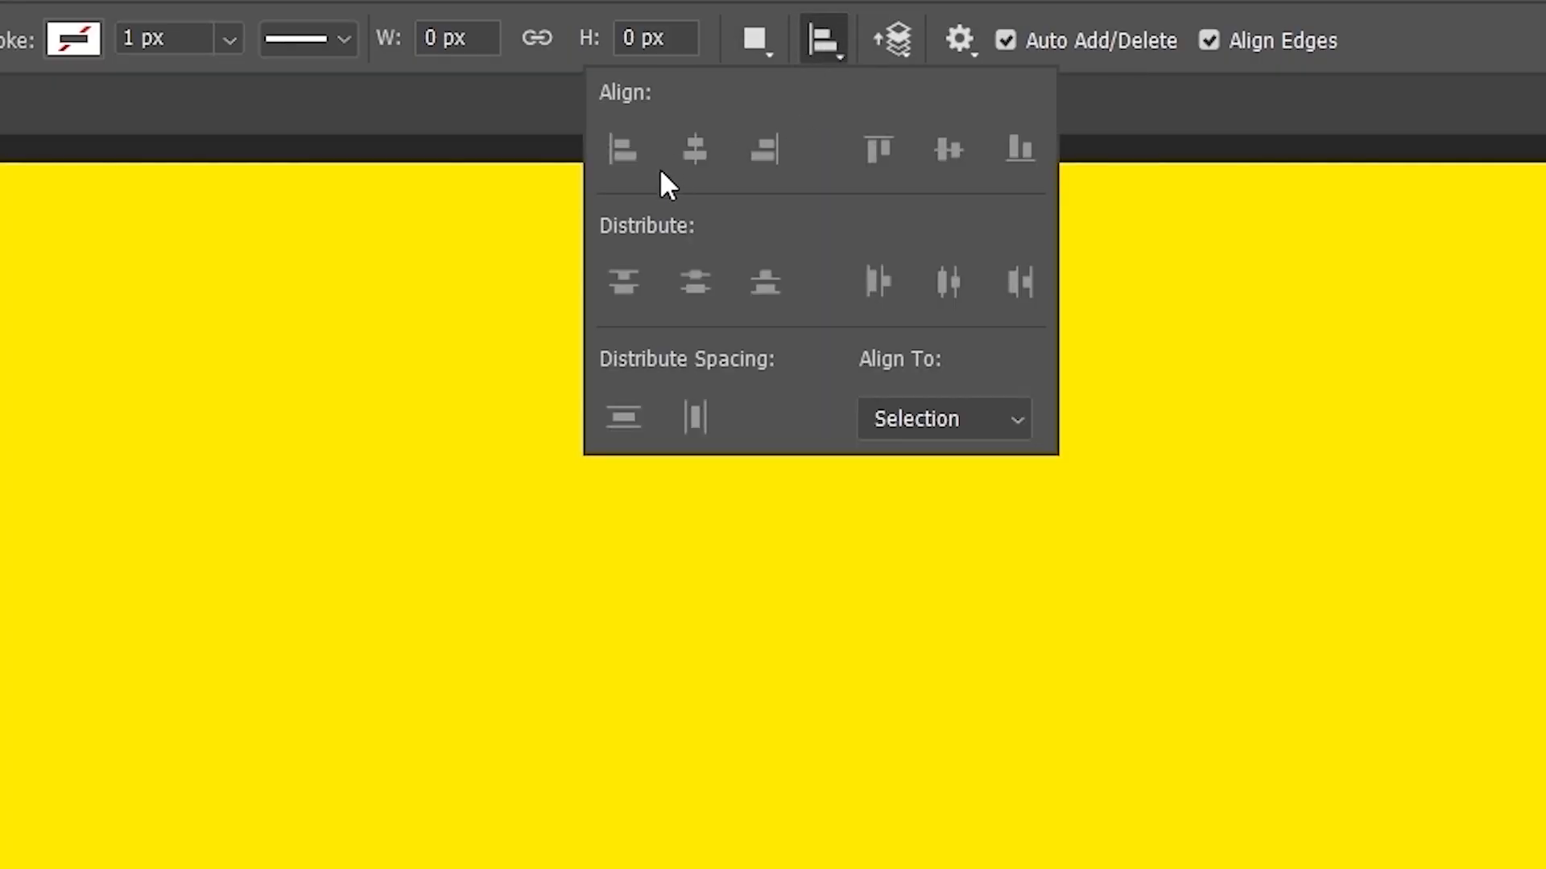
click(834, 36)
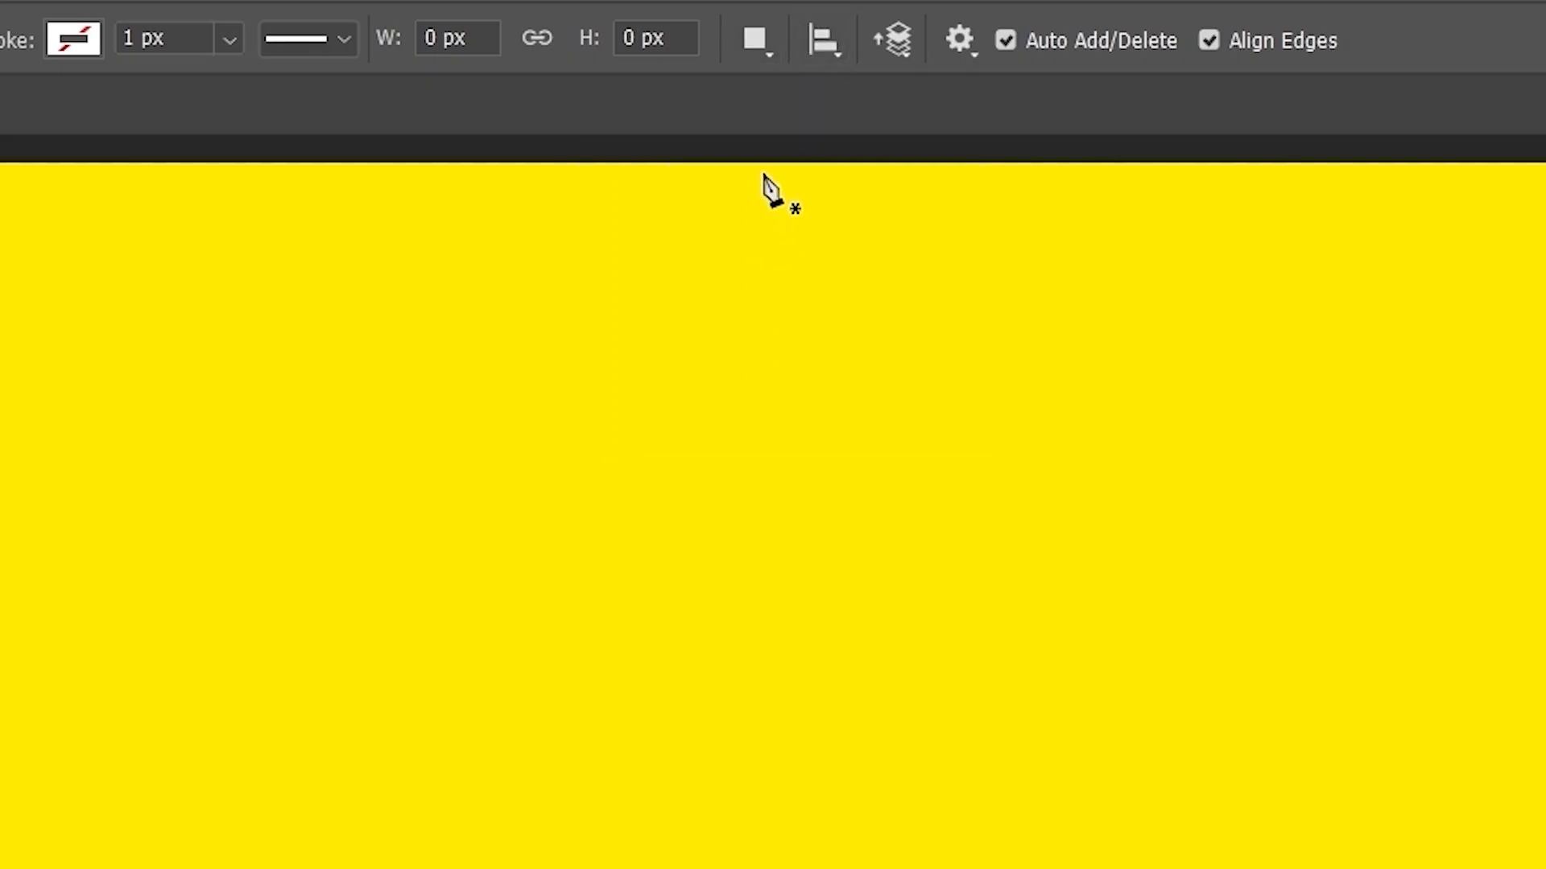
click(765, 45)
click(813, 138)
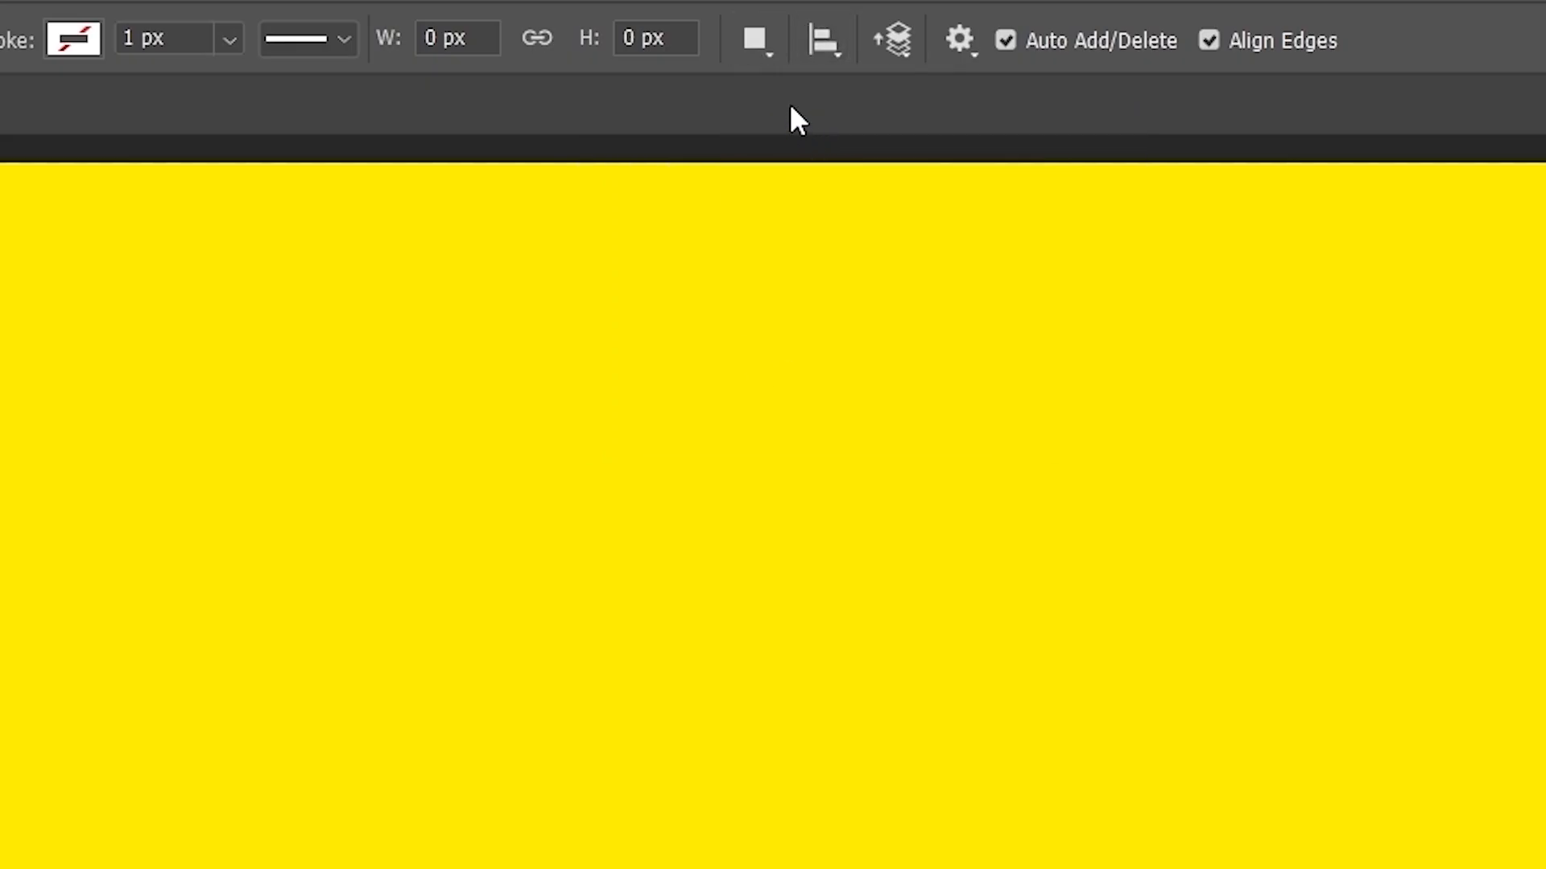
- Draw a magenta diamond on the left of the canvas
click(239, 535)
click(51, 727)
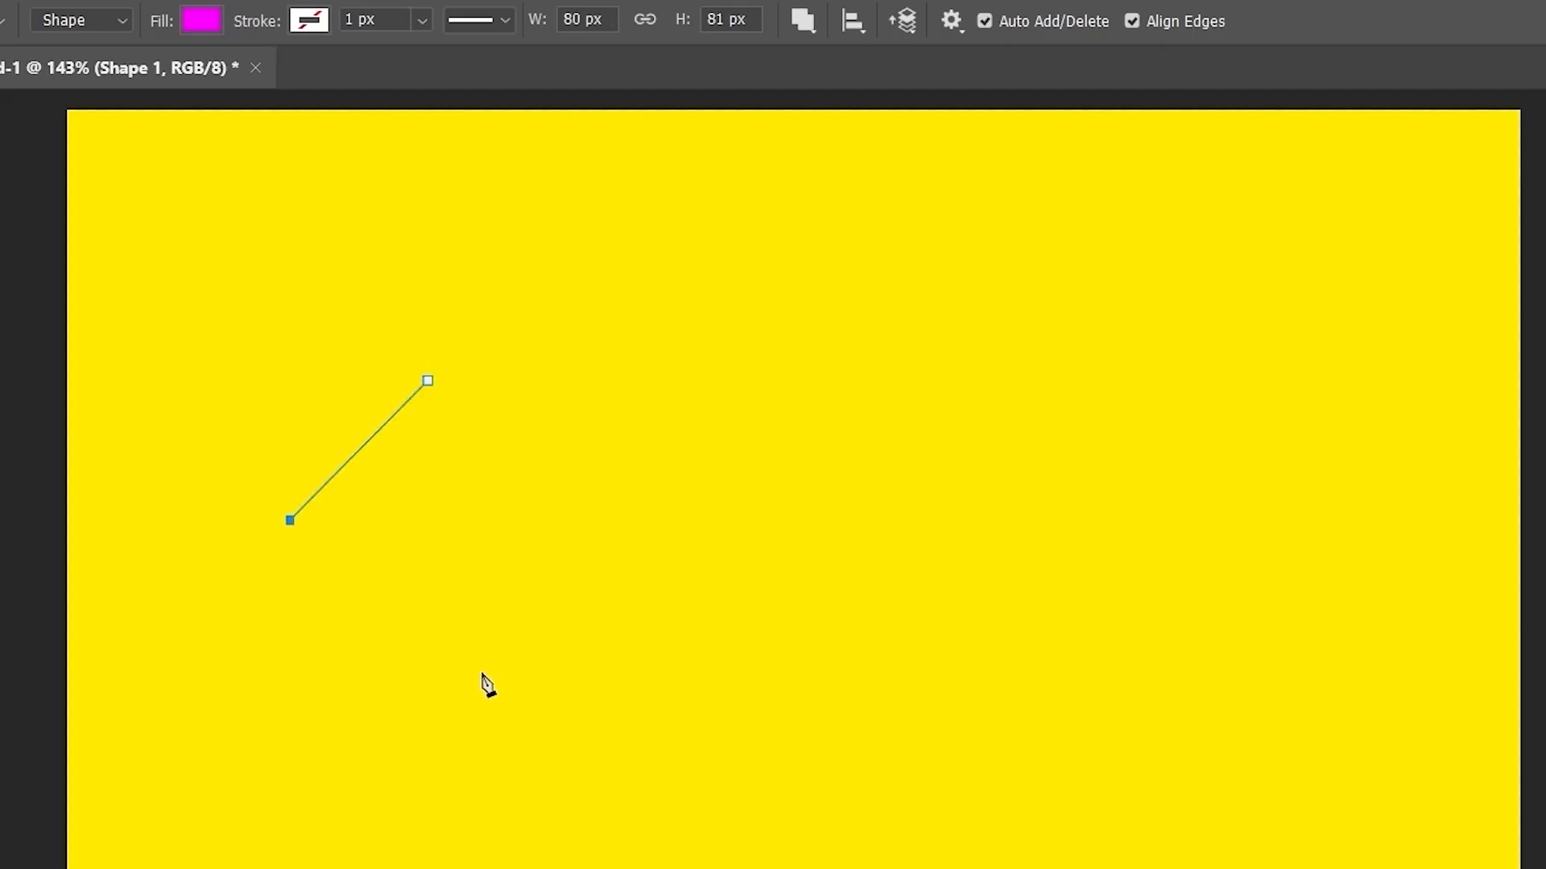
click(483, 672)
click(673, 529)
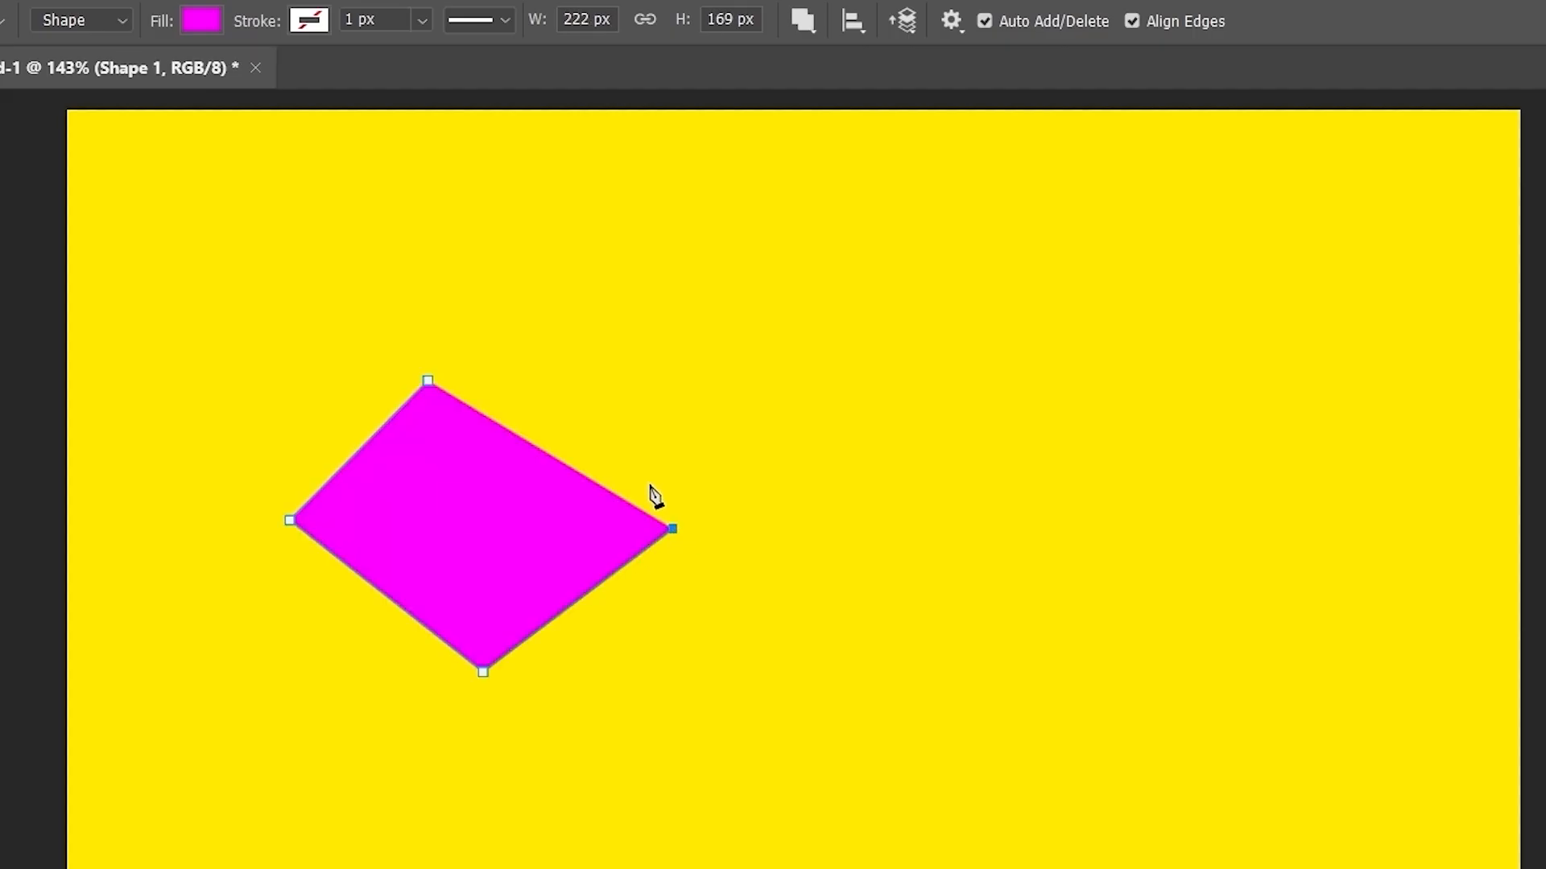
click(428, 382)
- Keep Combine Shapes and draw a tall quadrilateral in the middle
click(802, 21)
click(830, 87)
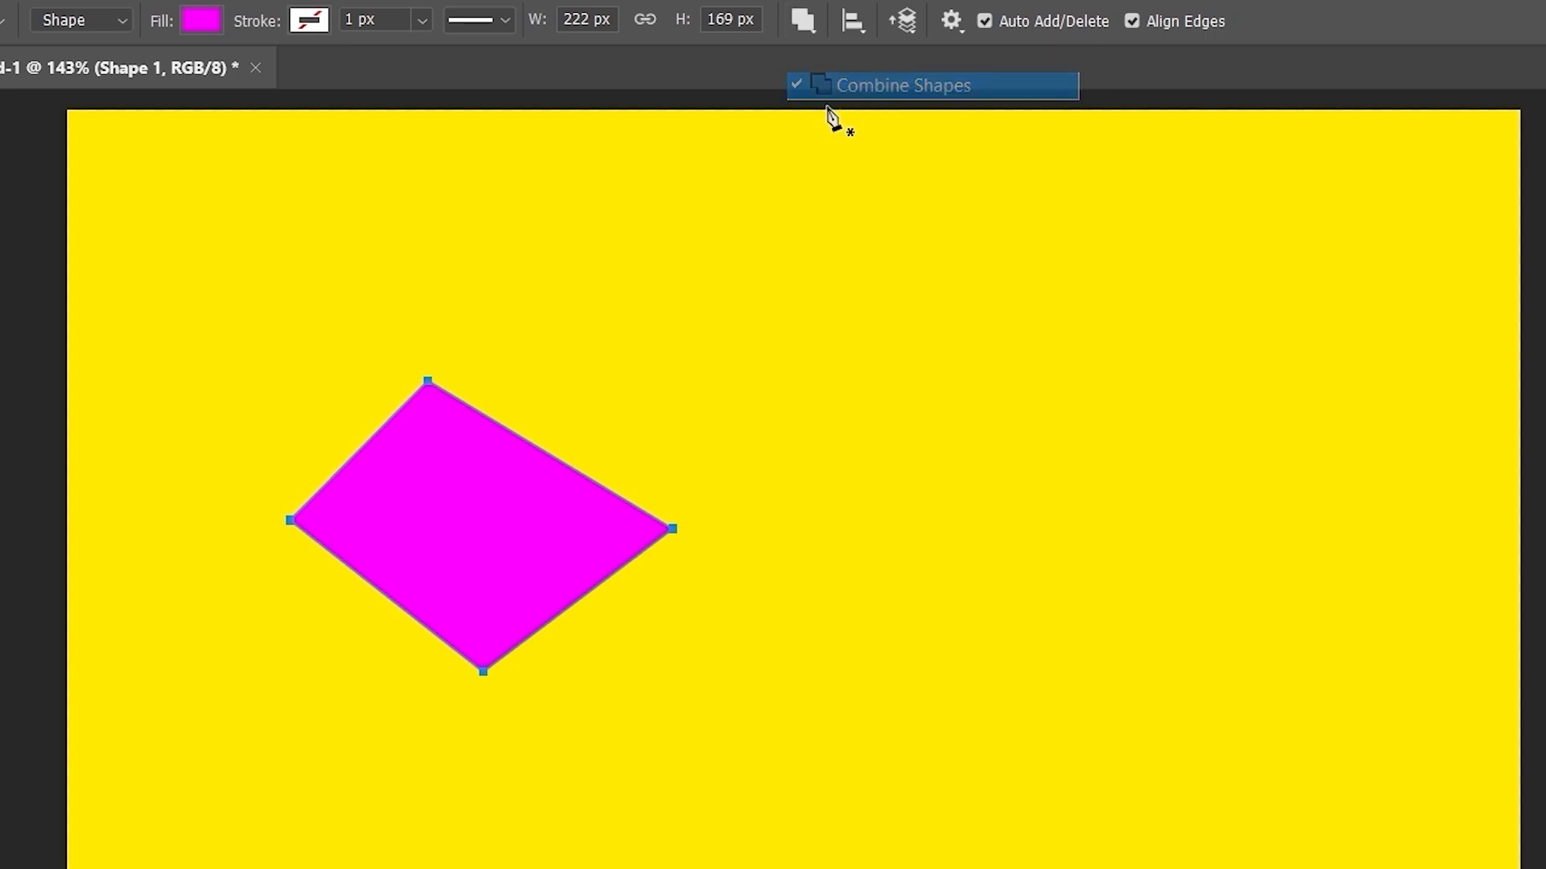
click(730, 328)
click(735, 690)
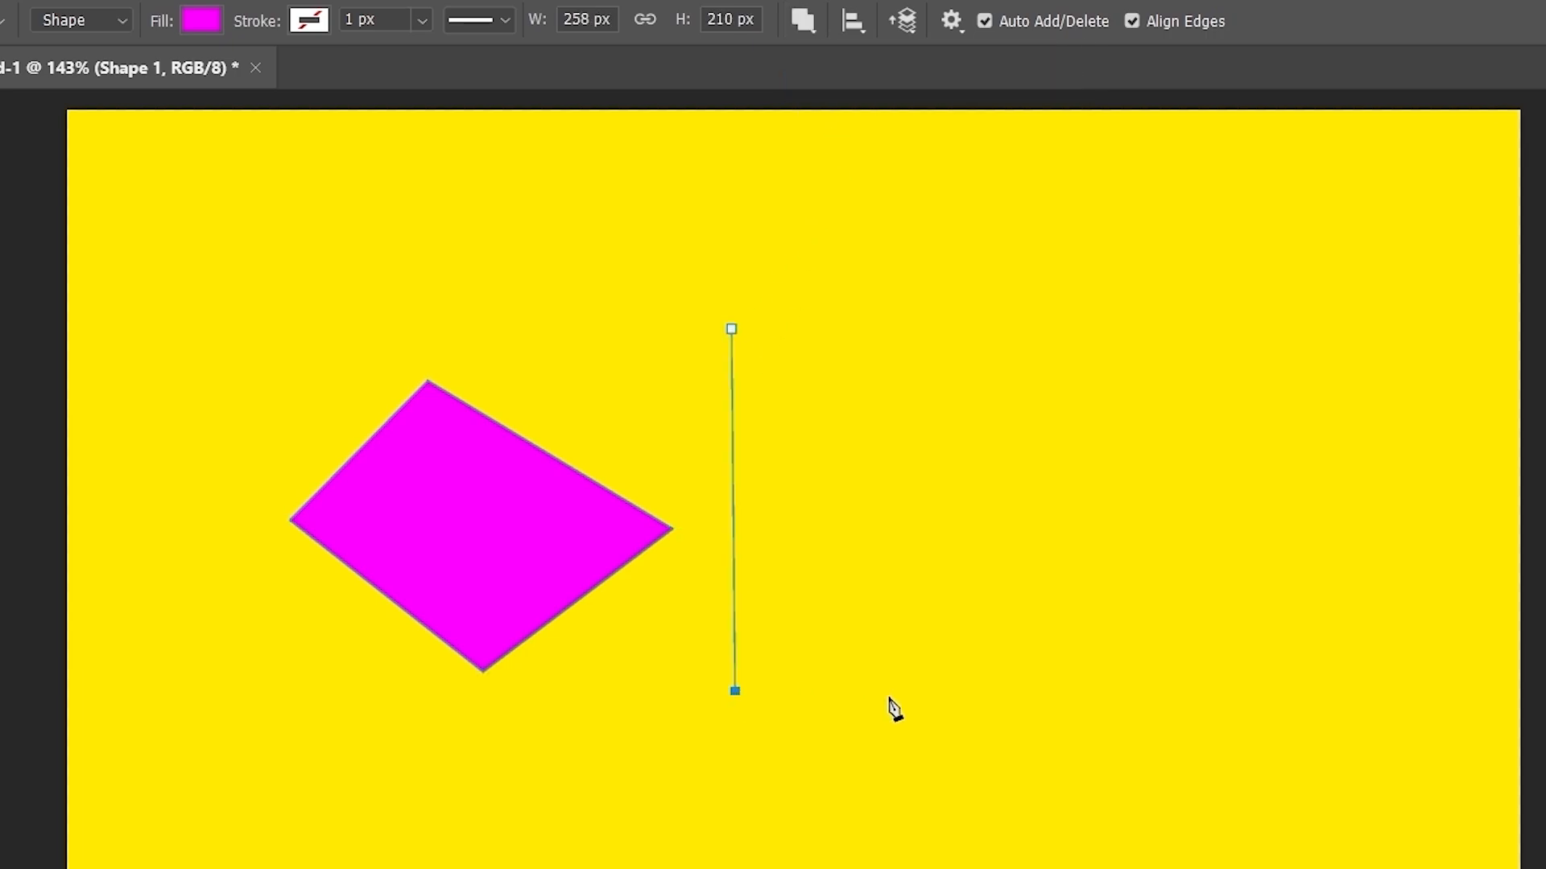
click(916, 695)
click(920, 405)
click(732, 330)
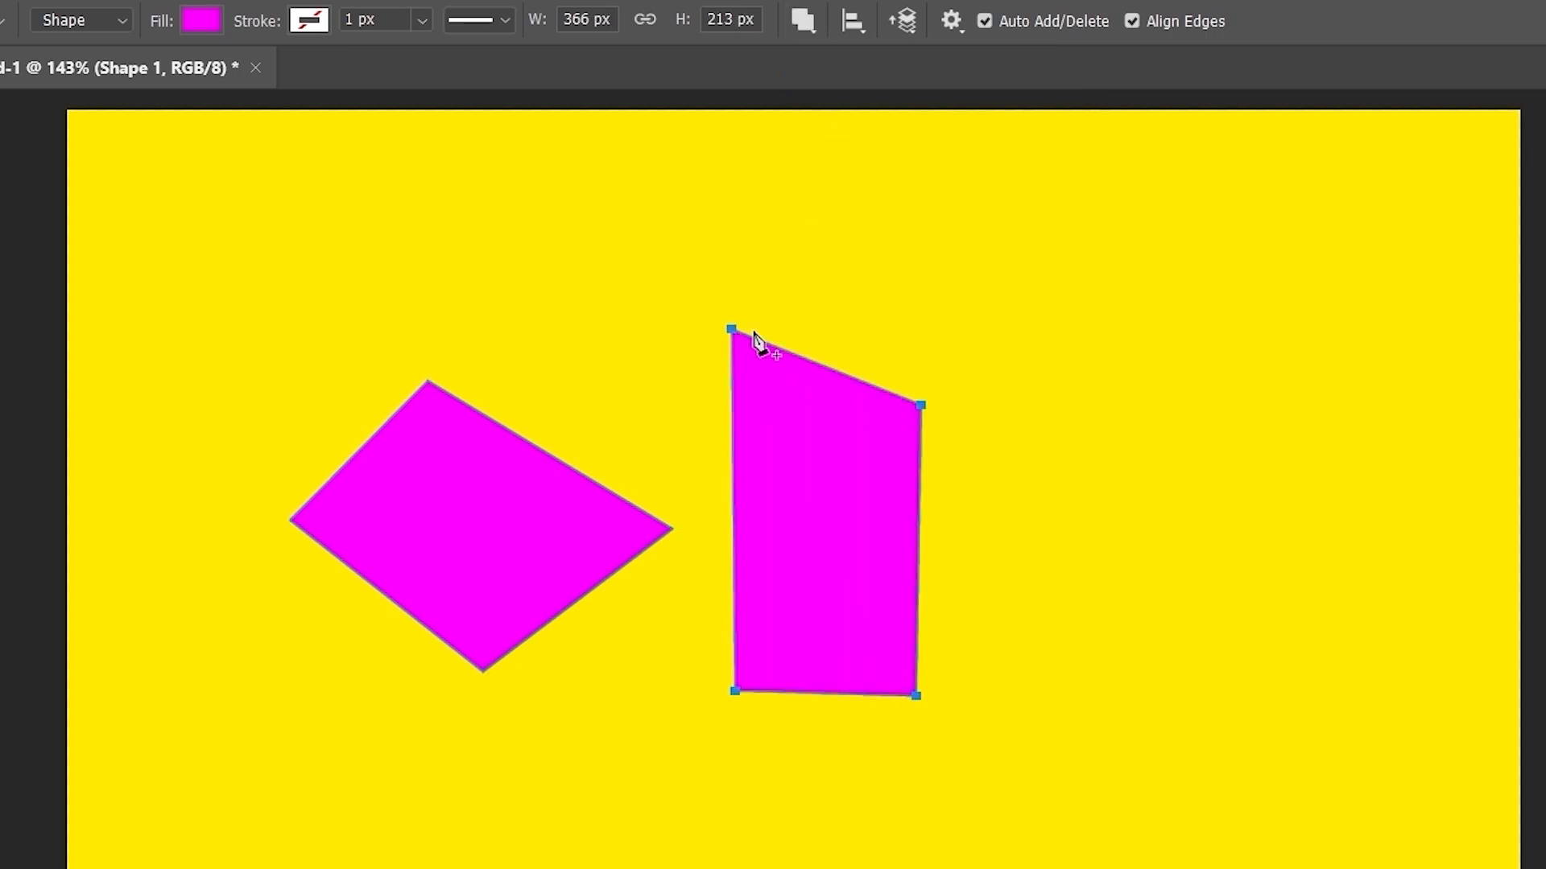
- Draw a jagged, notched magenta figure on the right side
click(1176, 415)
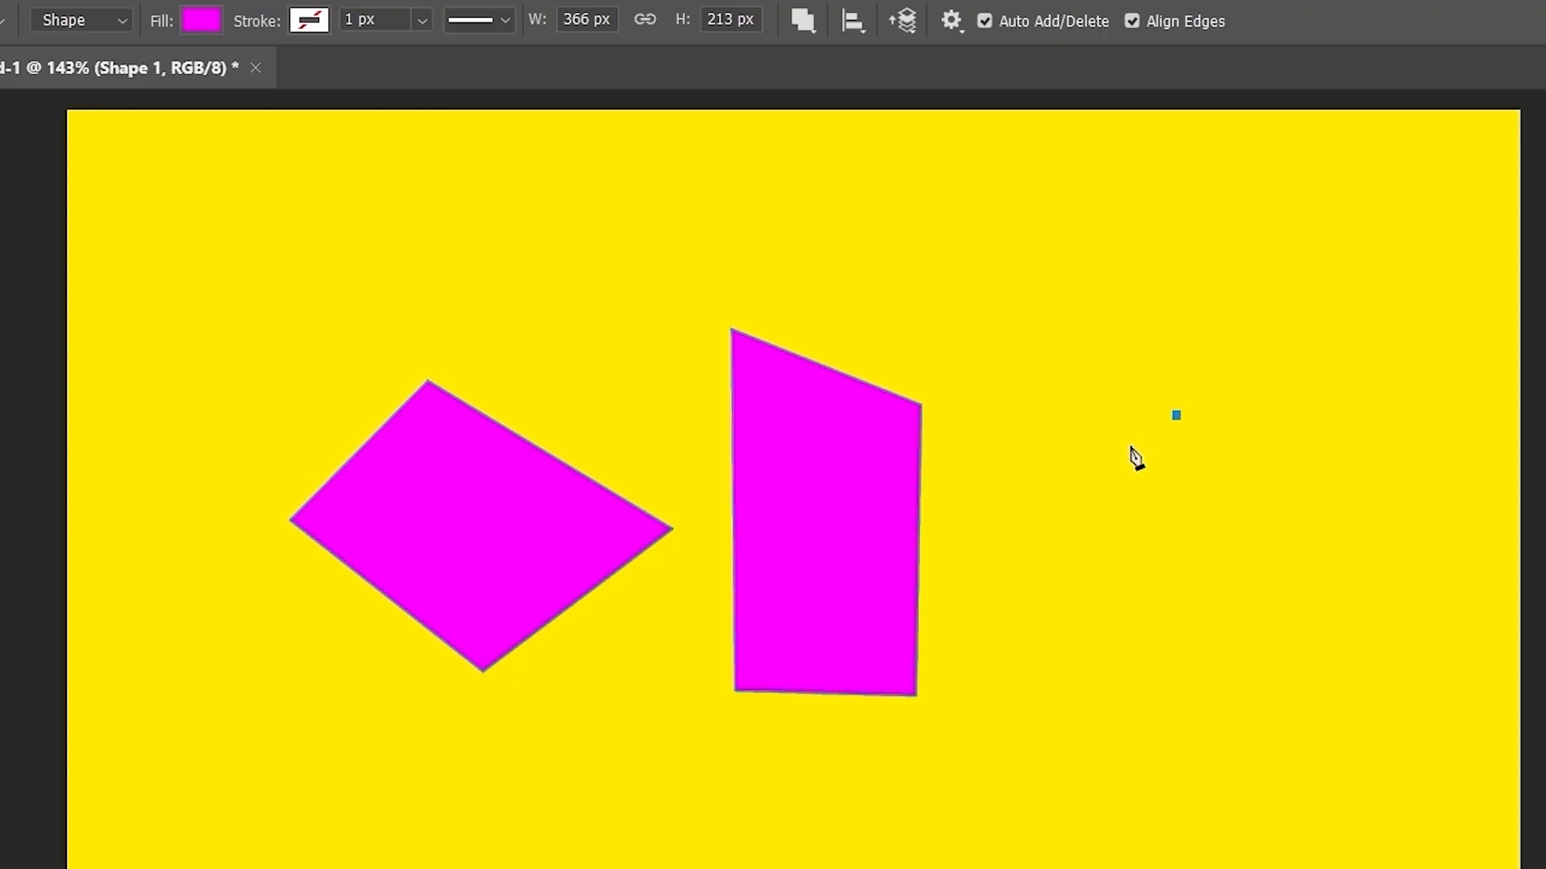
click(1035, 551)
click(1133, 657)
click(1118, 828)
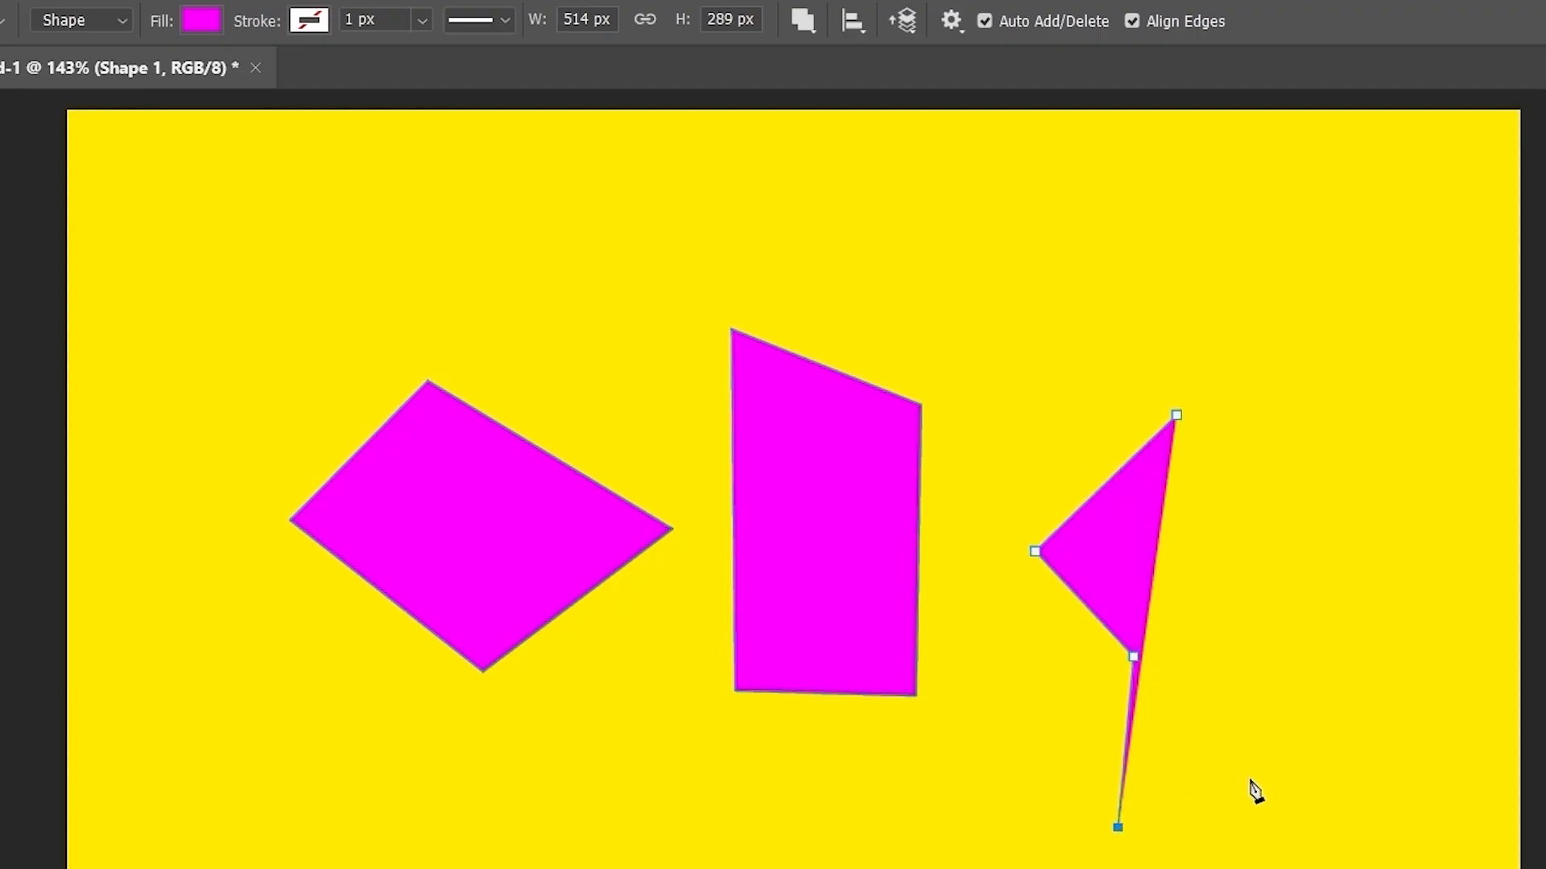
click(1249, 778)
click(1199, 645)
click(1290, 583)
click(1296, 485)
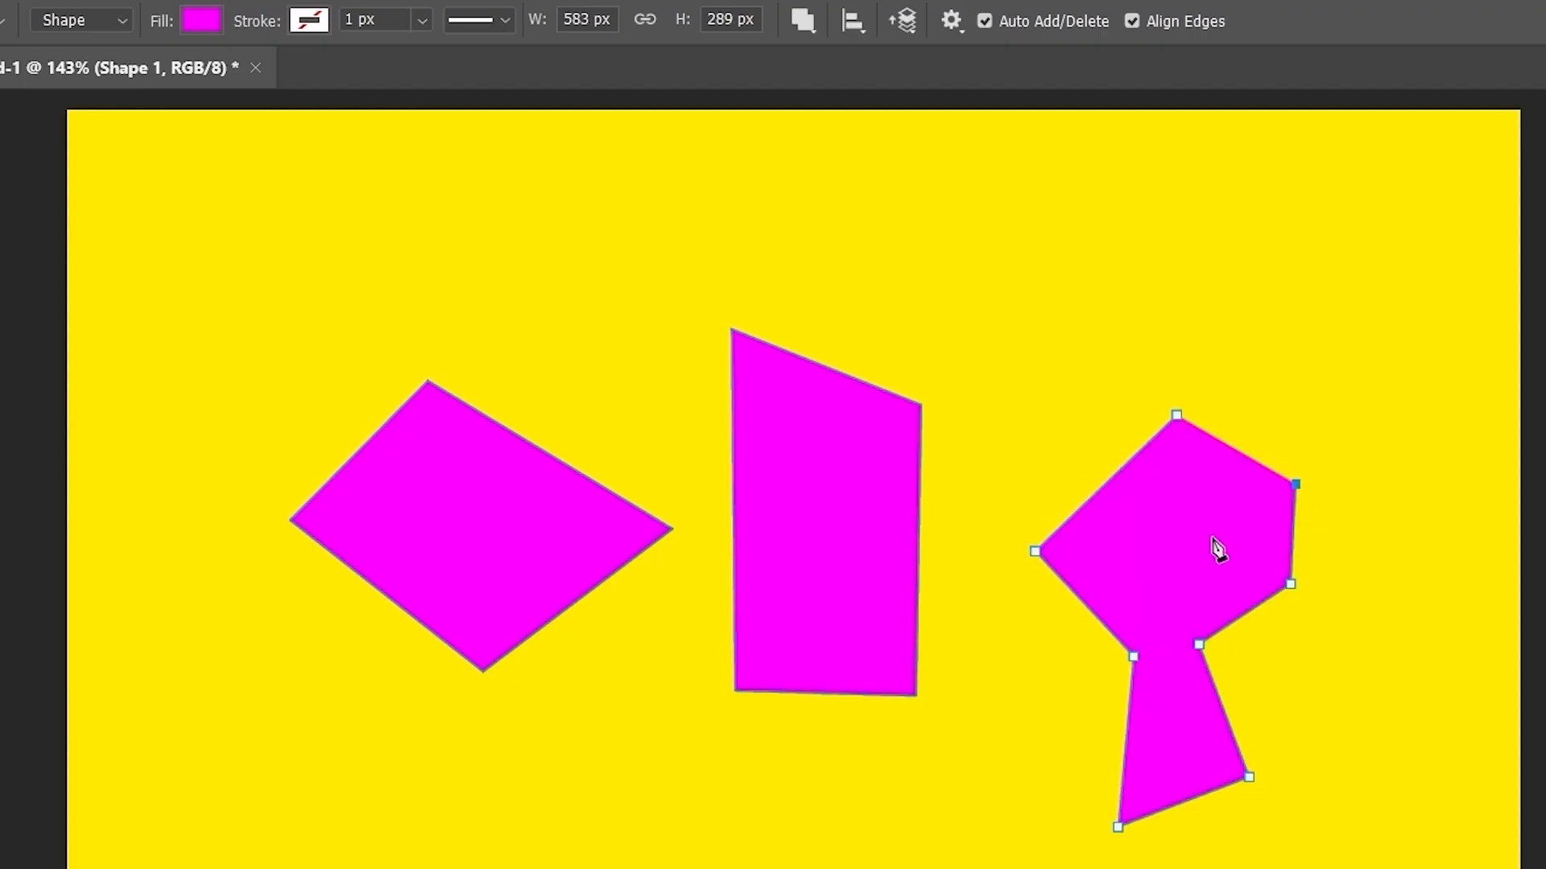
click(1174, 556)
click(1172, 420)
click(1176, 416)
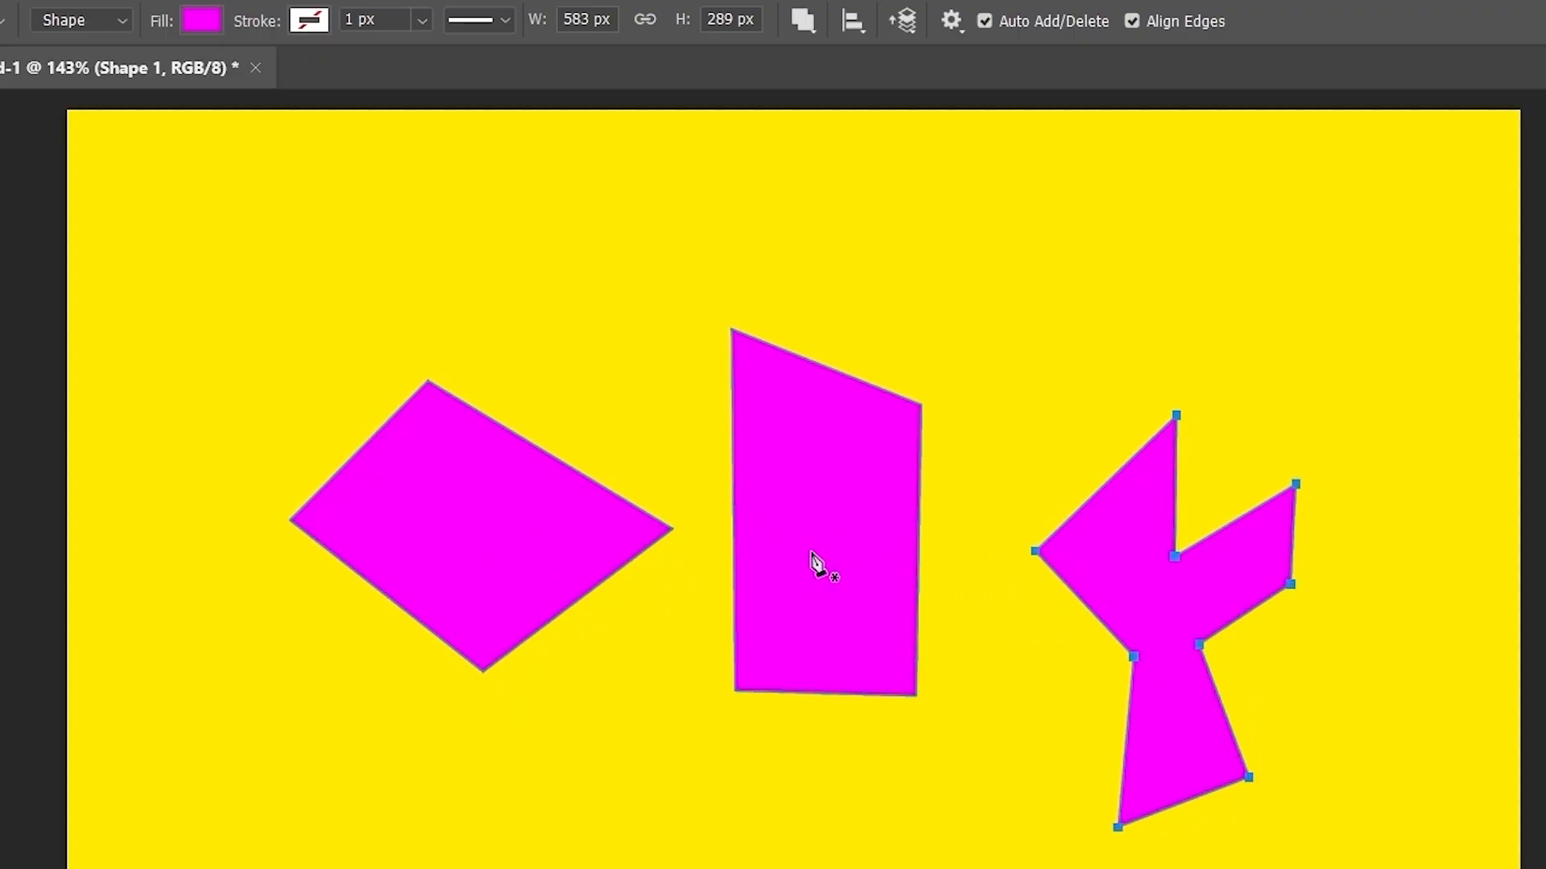
- Select all three paths with Path Selection: diamond, middle and right shapes
click(488, 574)
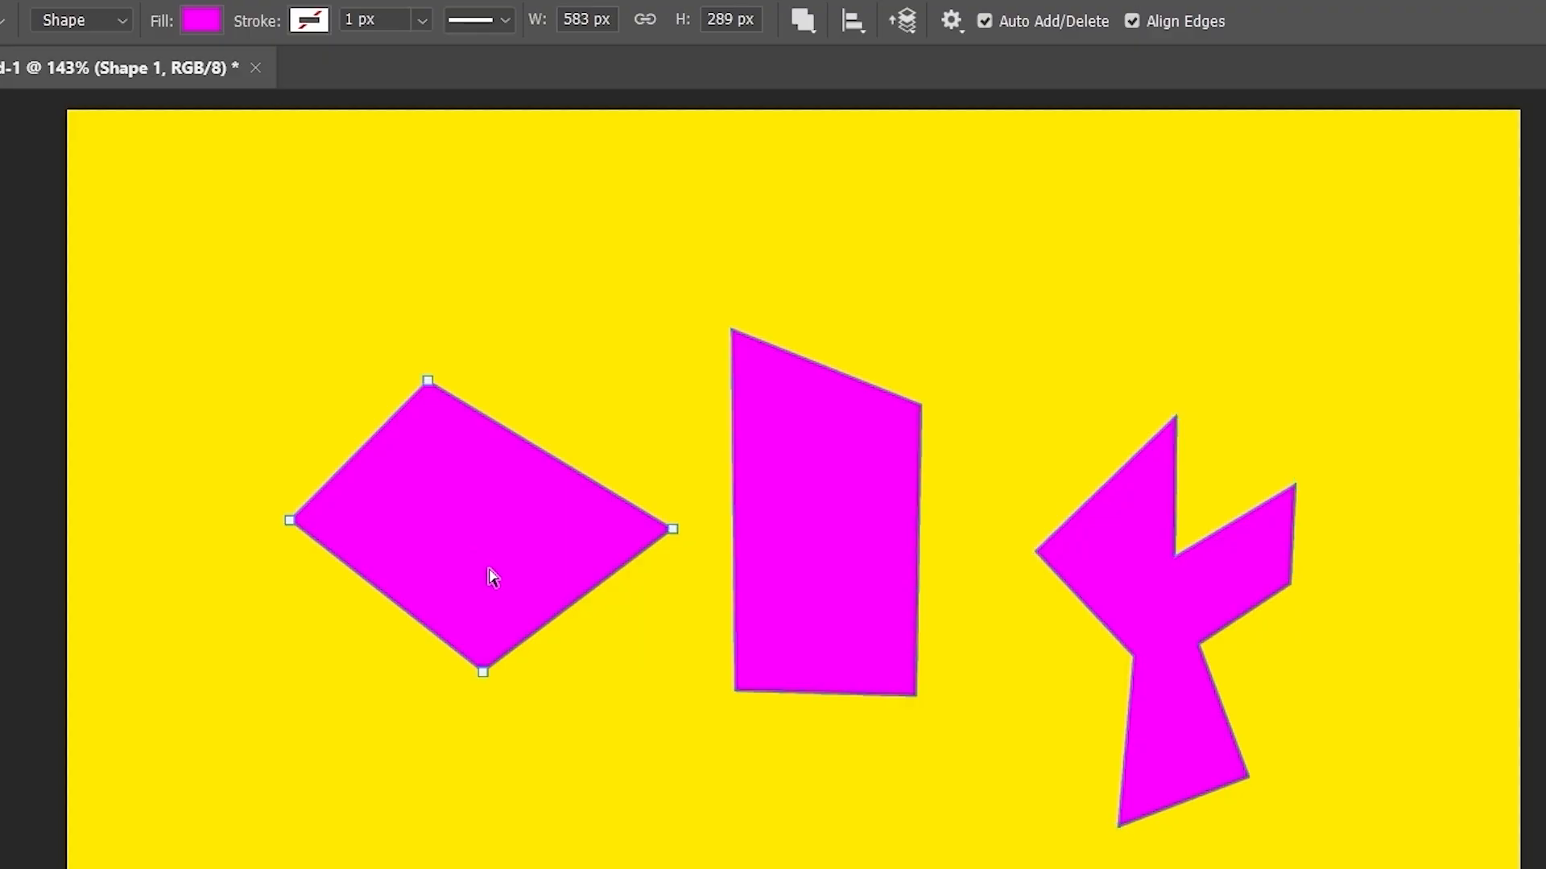
shift+click(823, 539)
shift+click(1109, 569)
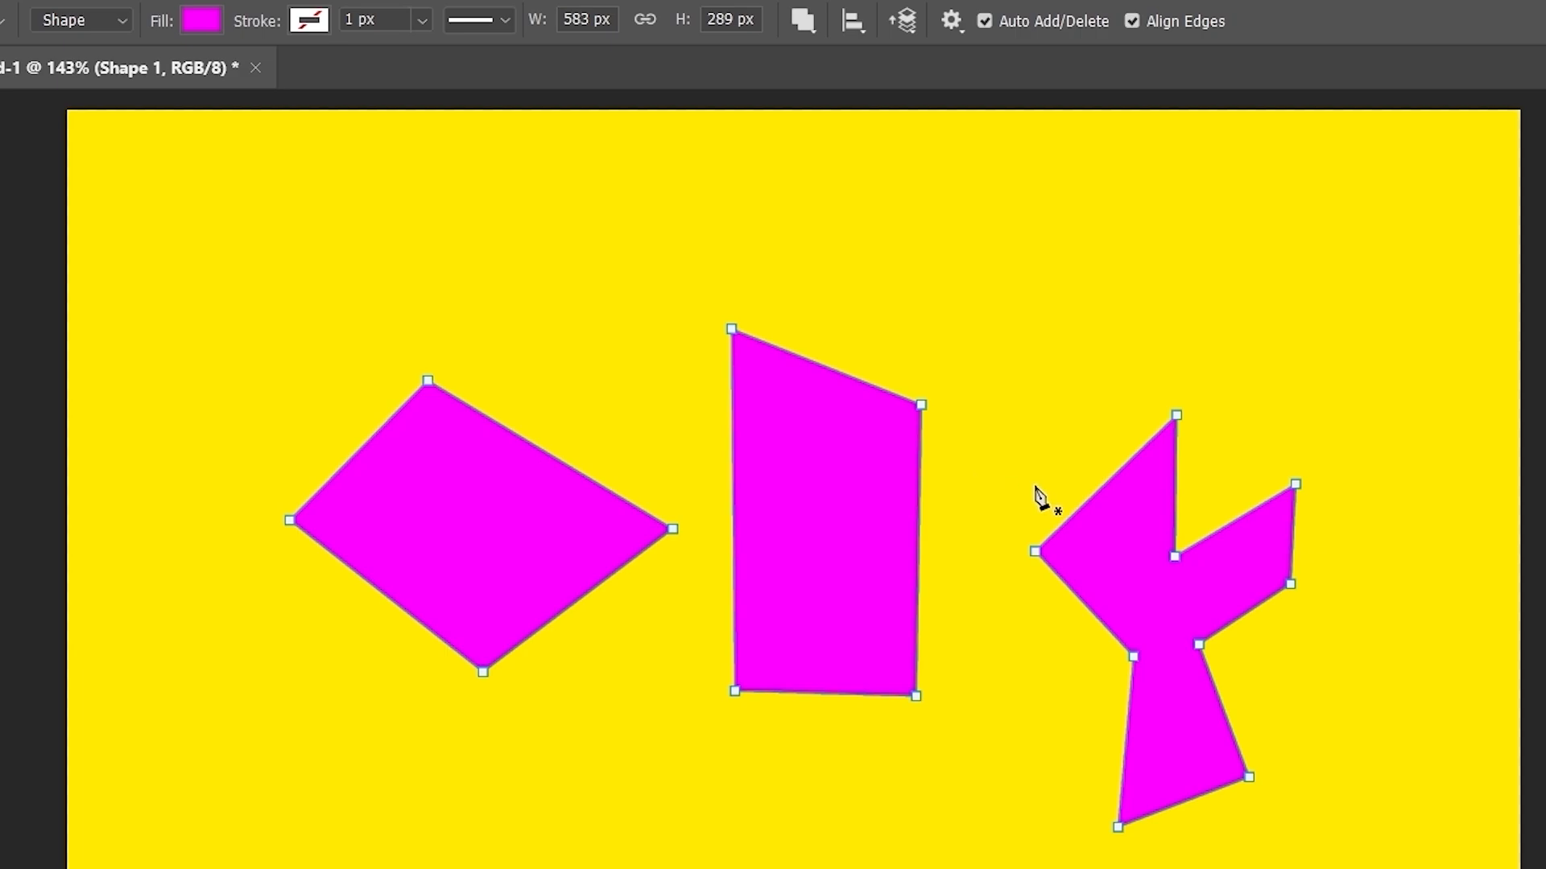
- Set Path Alignment's Align To to Canvas and apply Align Top Edges to all three shapes
click(854, 21)
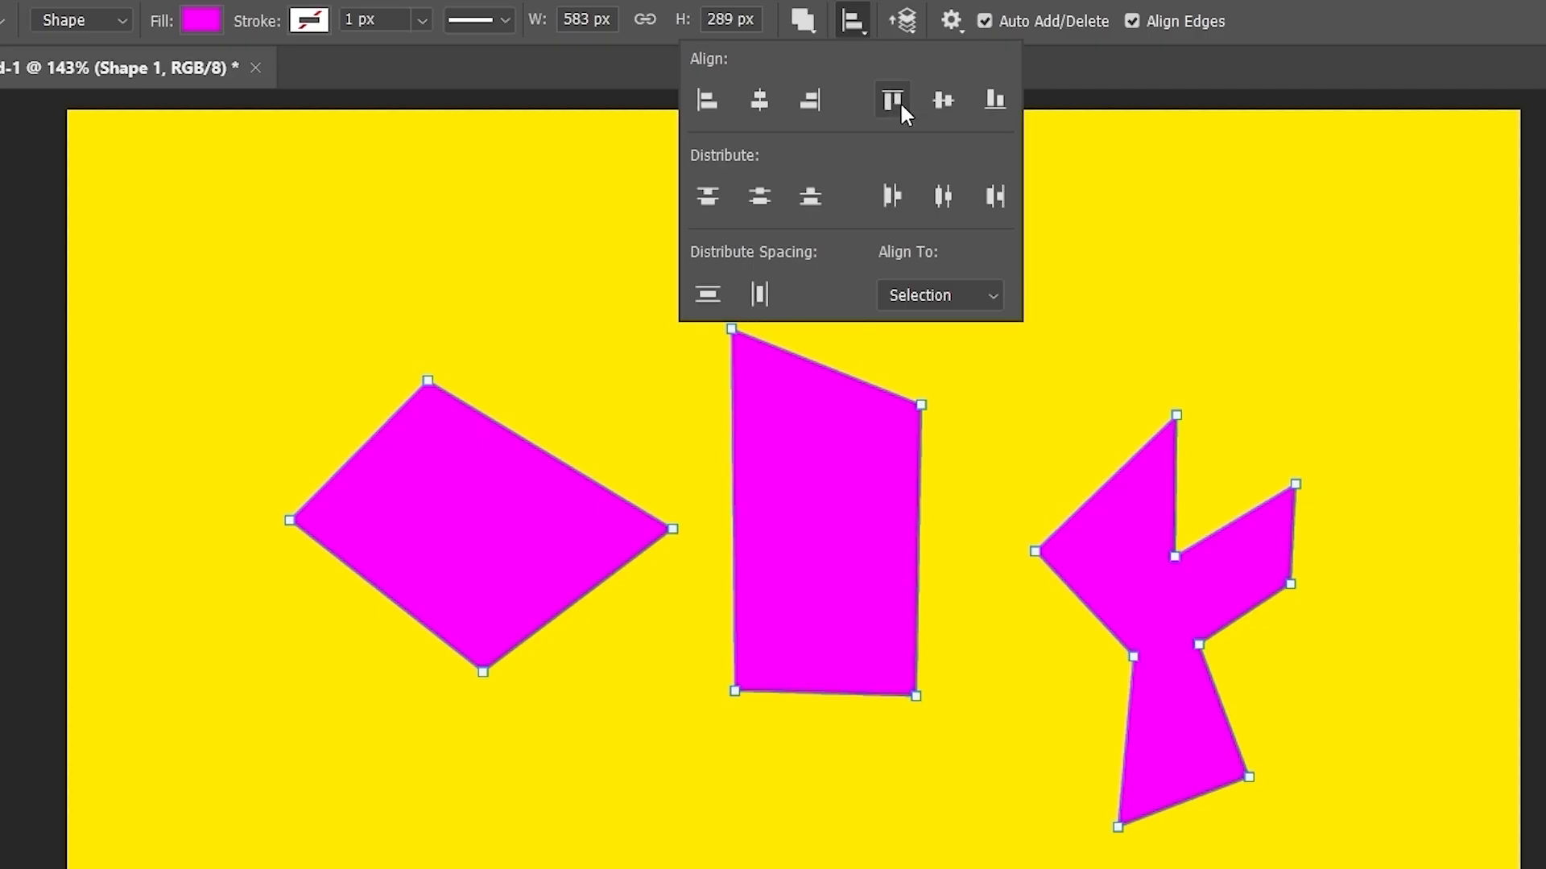
click(930, 293)
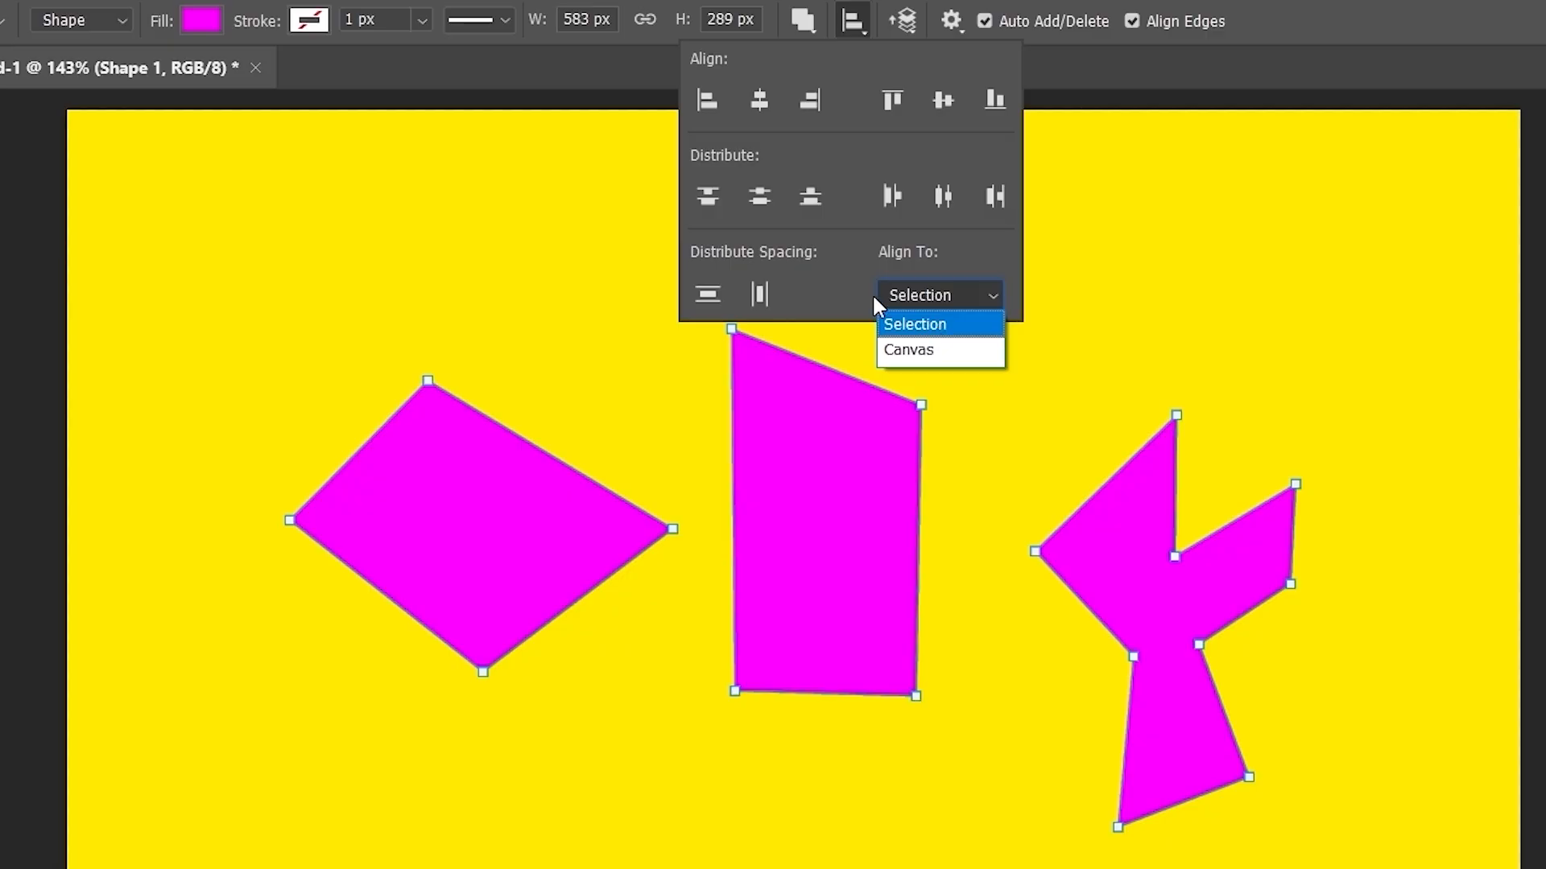
click(931, 351)
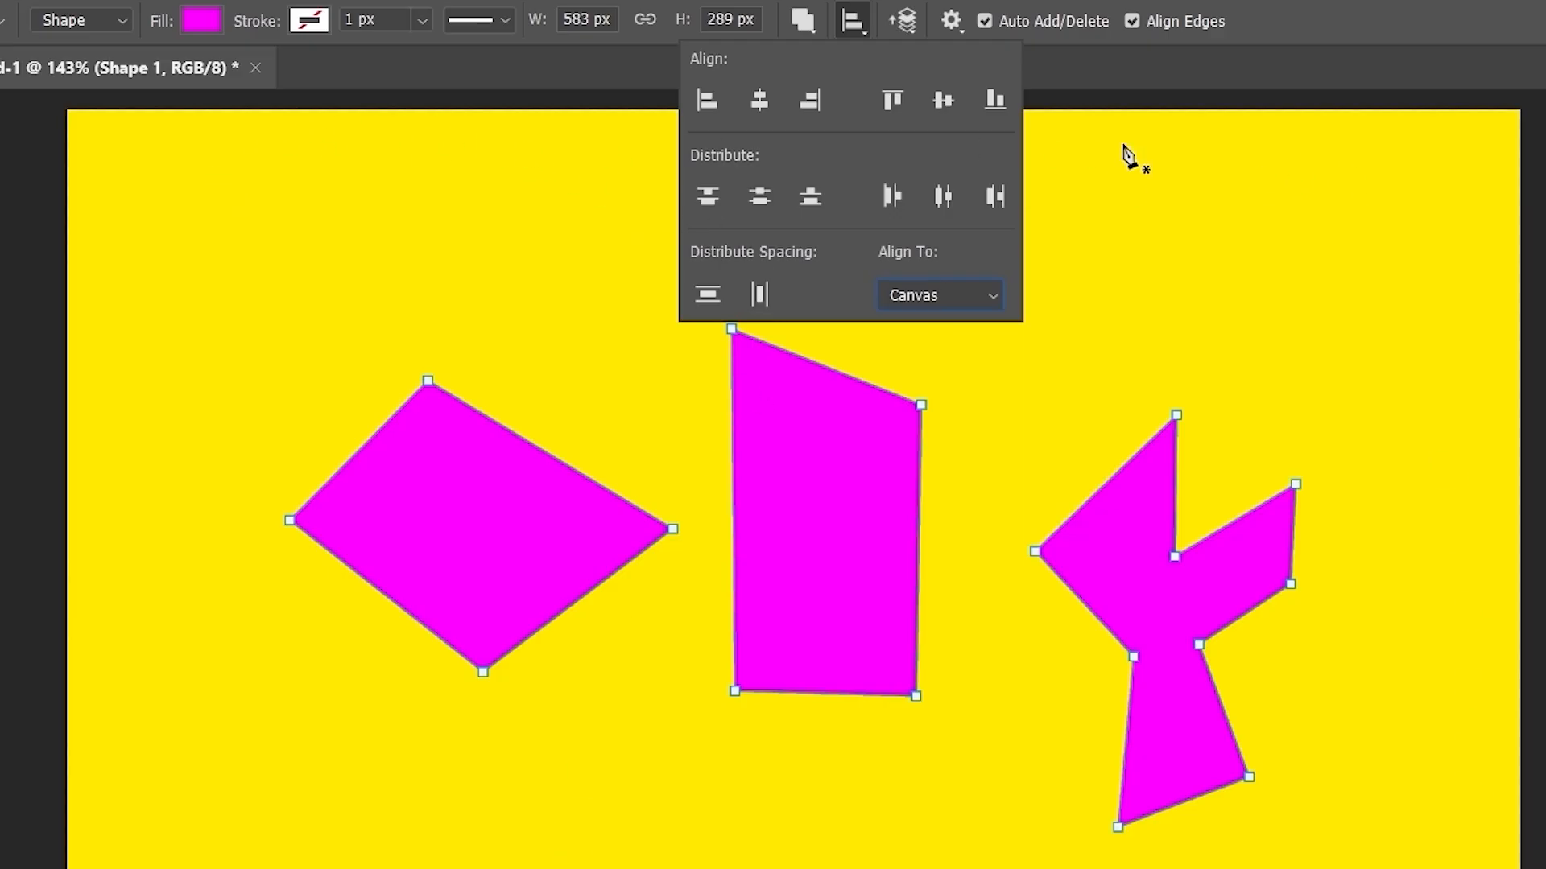
click(893, 101)
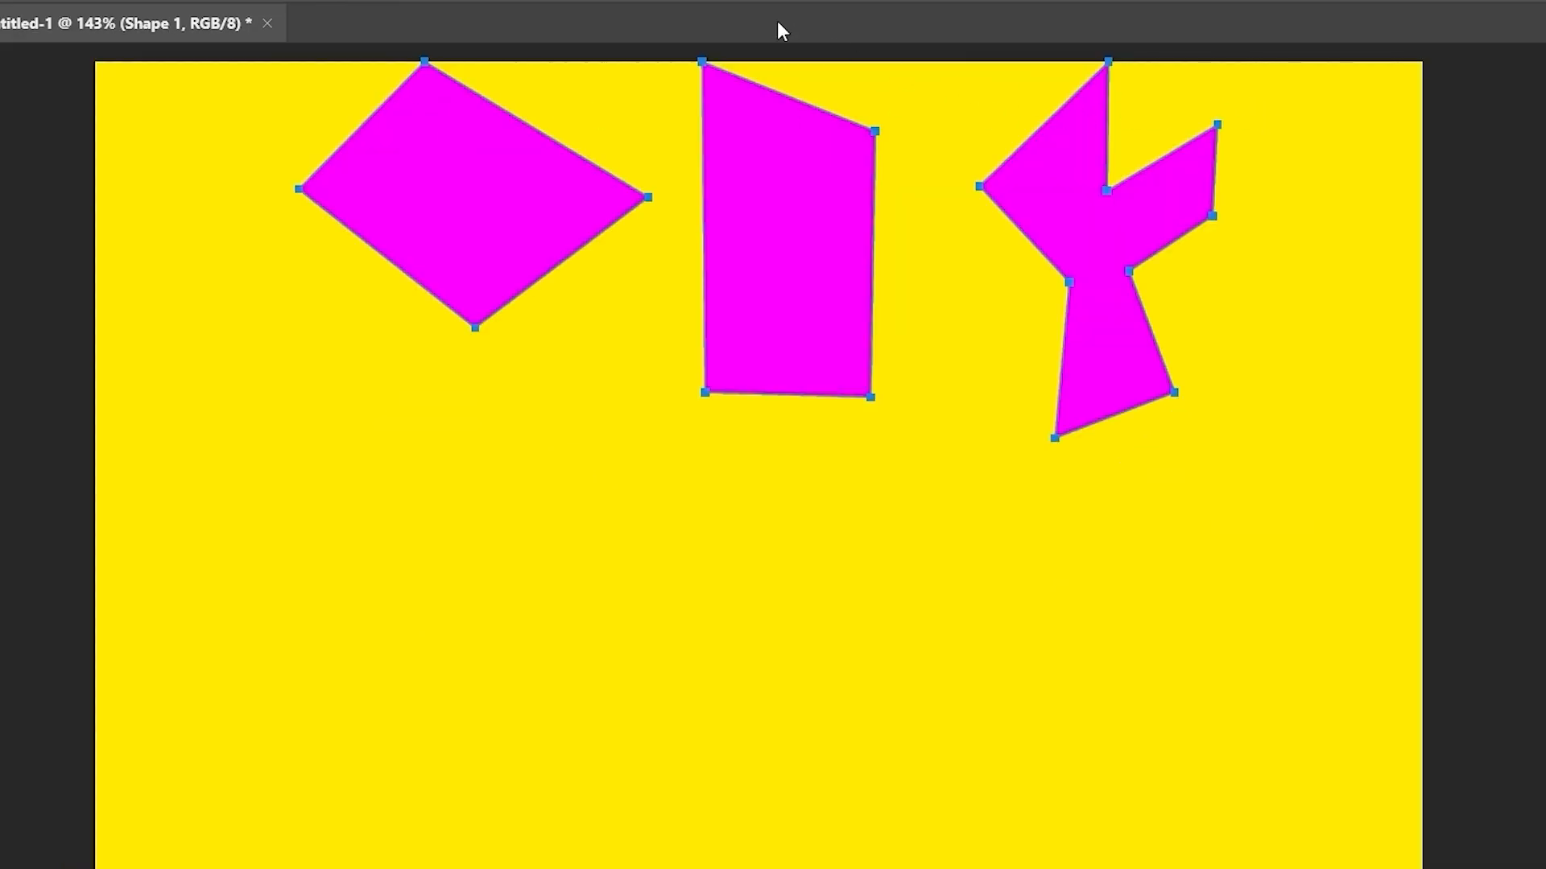
- Undo the top alignment and try aligning the shapes to the canvas's left, right and bottom edges
key(ctrl+z)
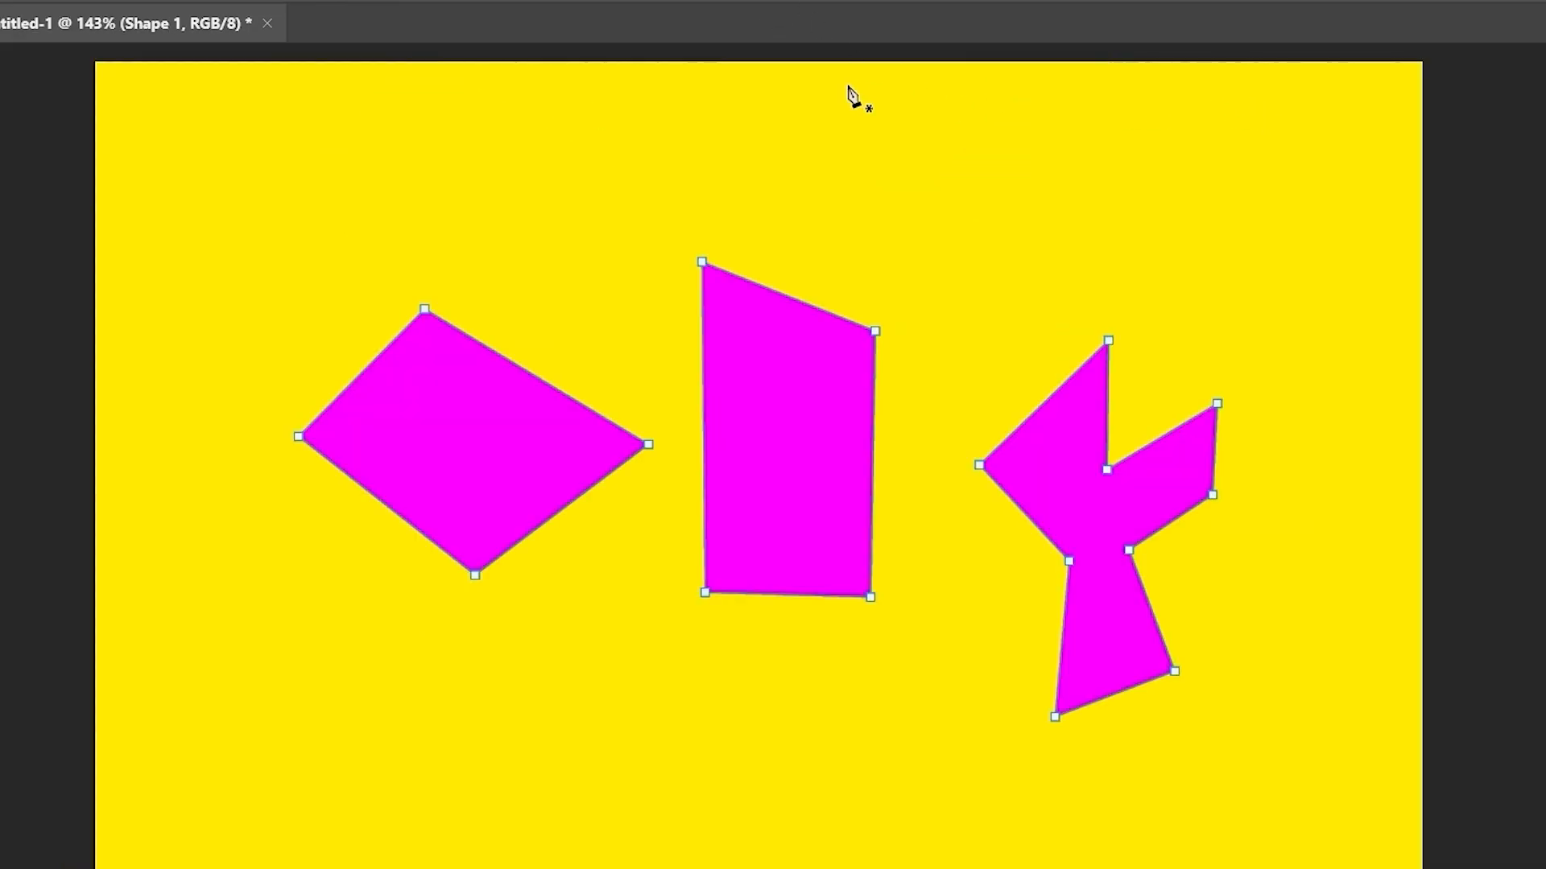
click(825, 1)
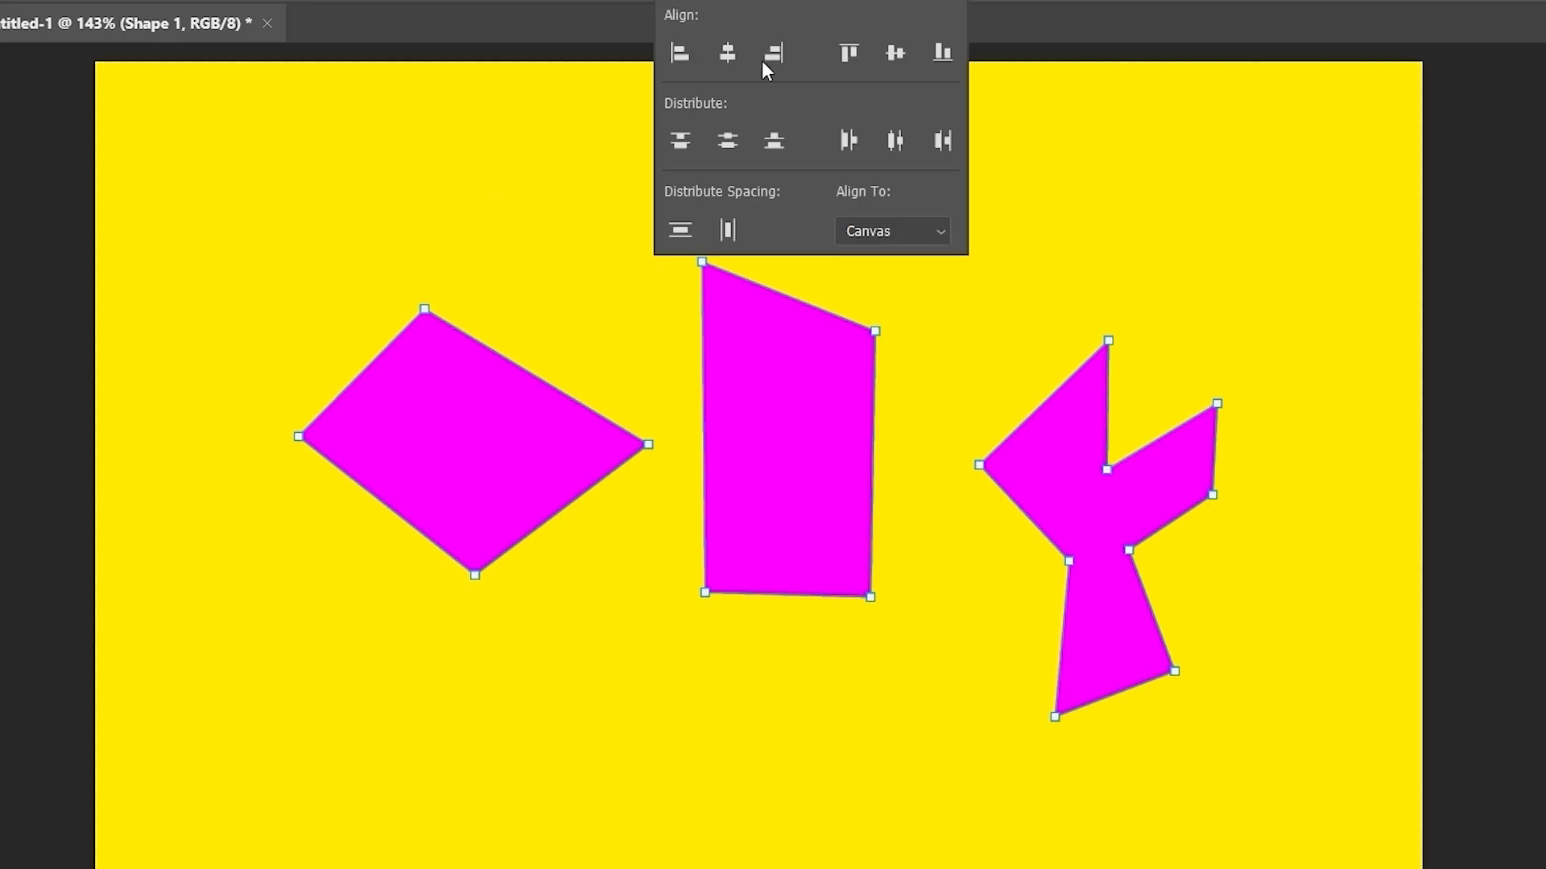
click(672, 59)
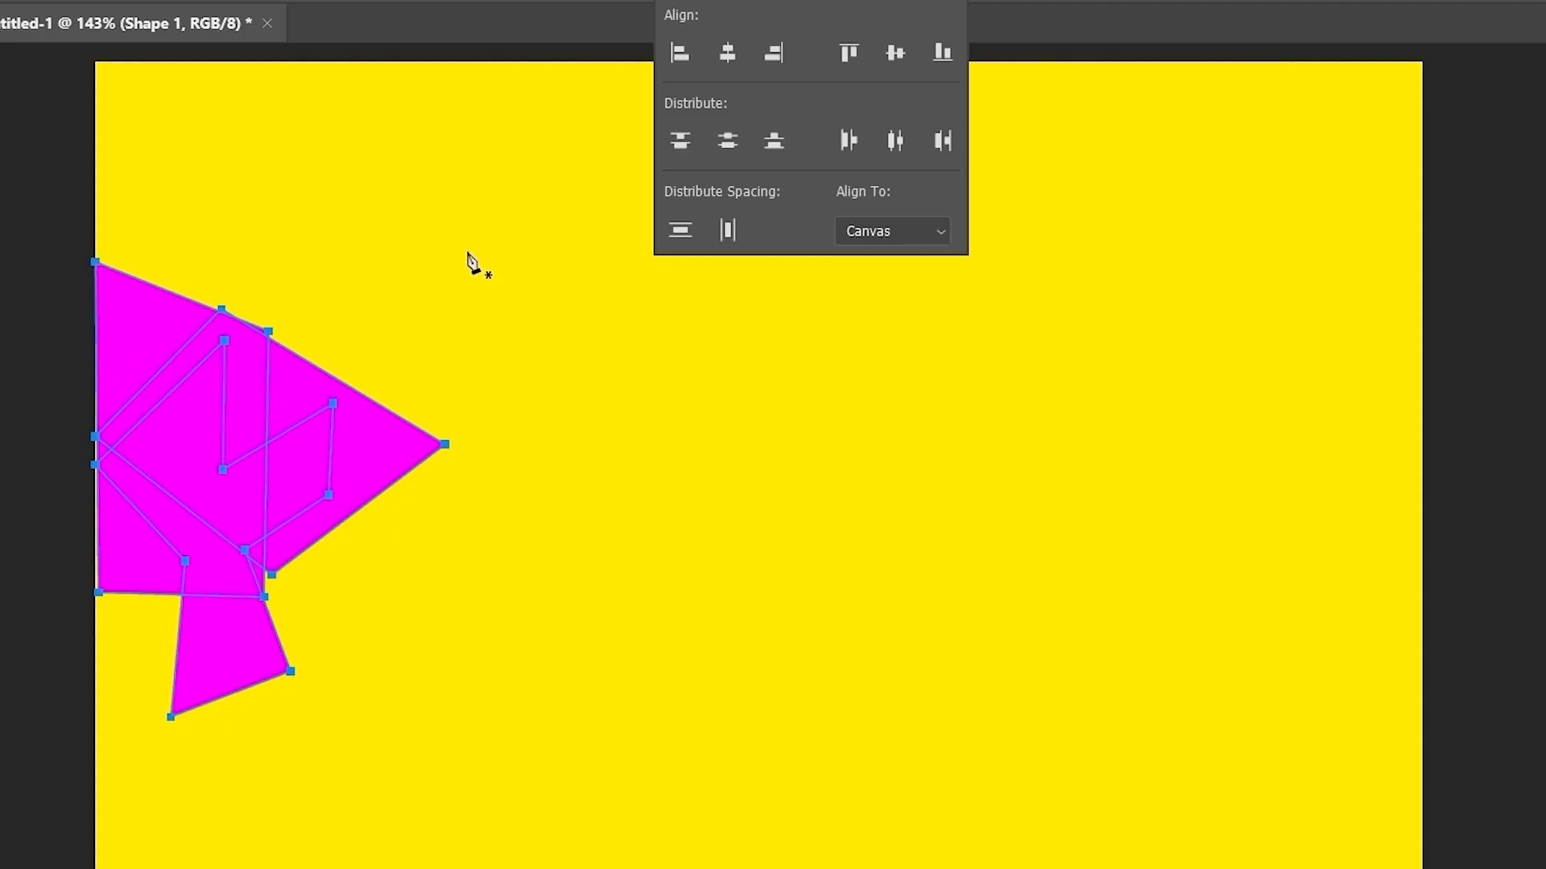
click(772, 58)
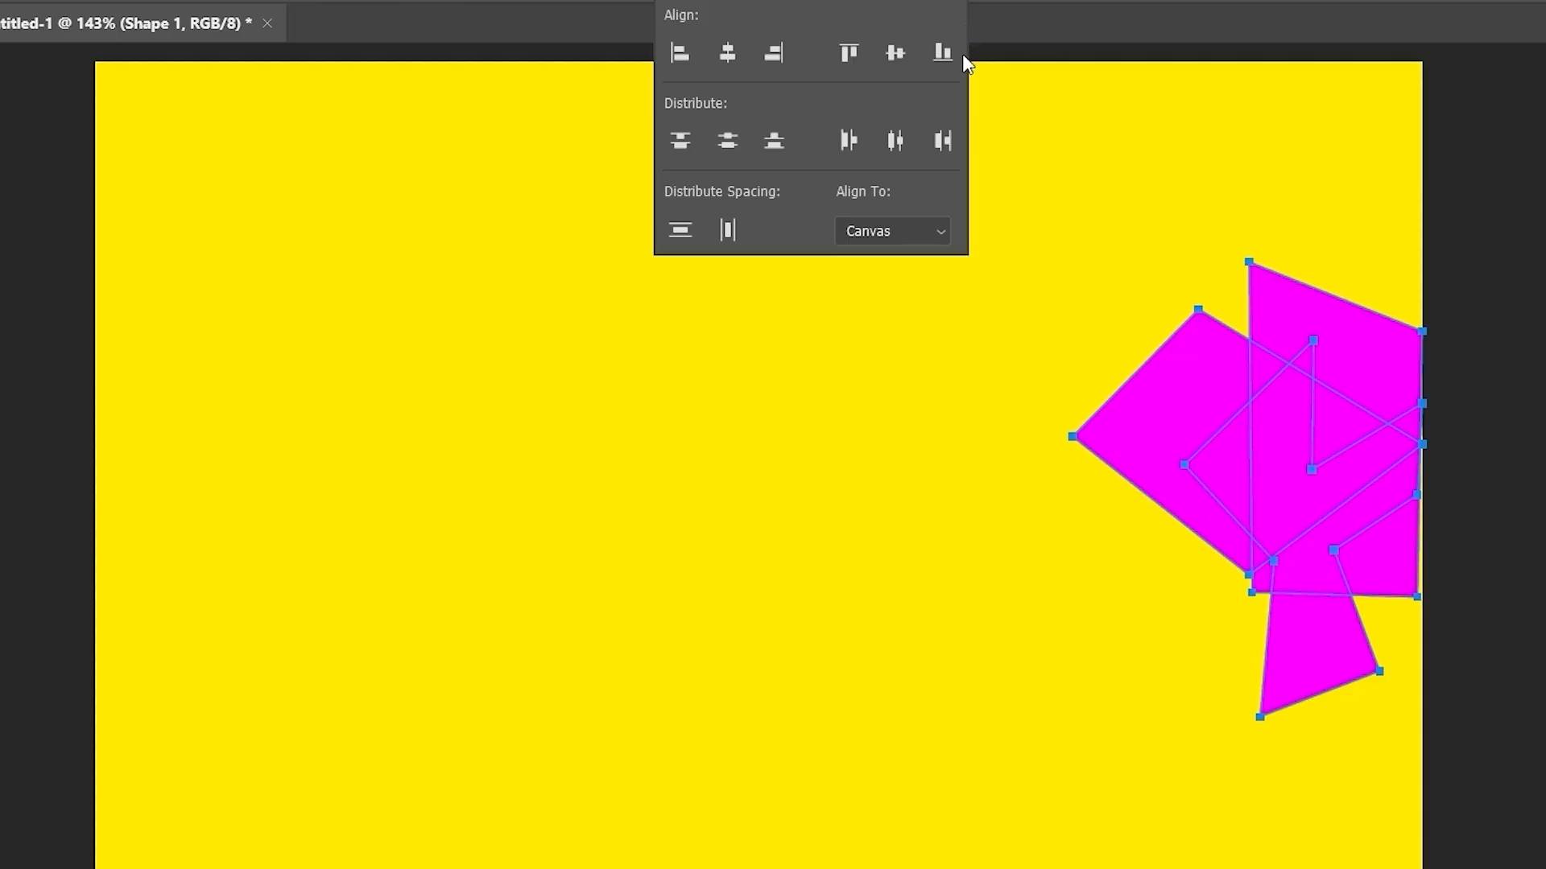
click(942, 49)
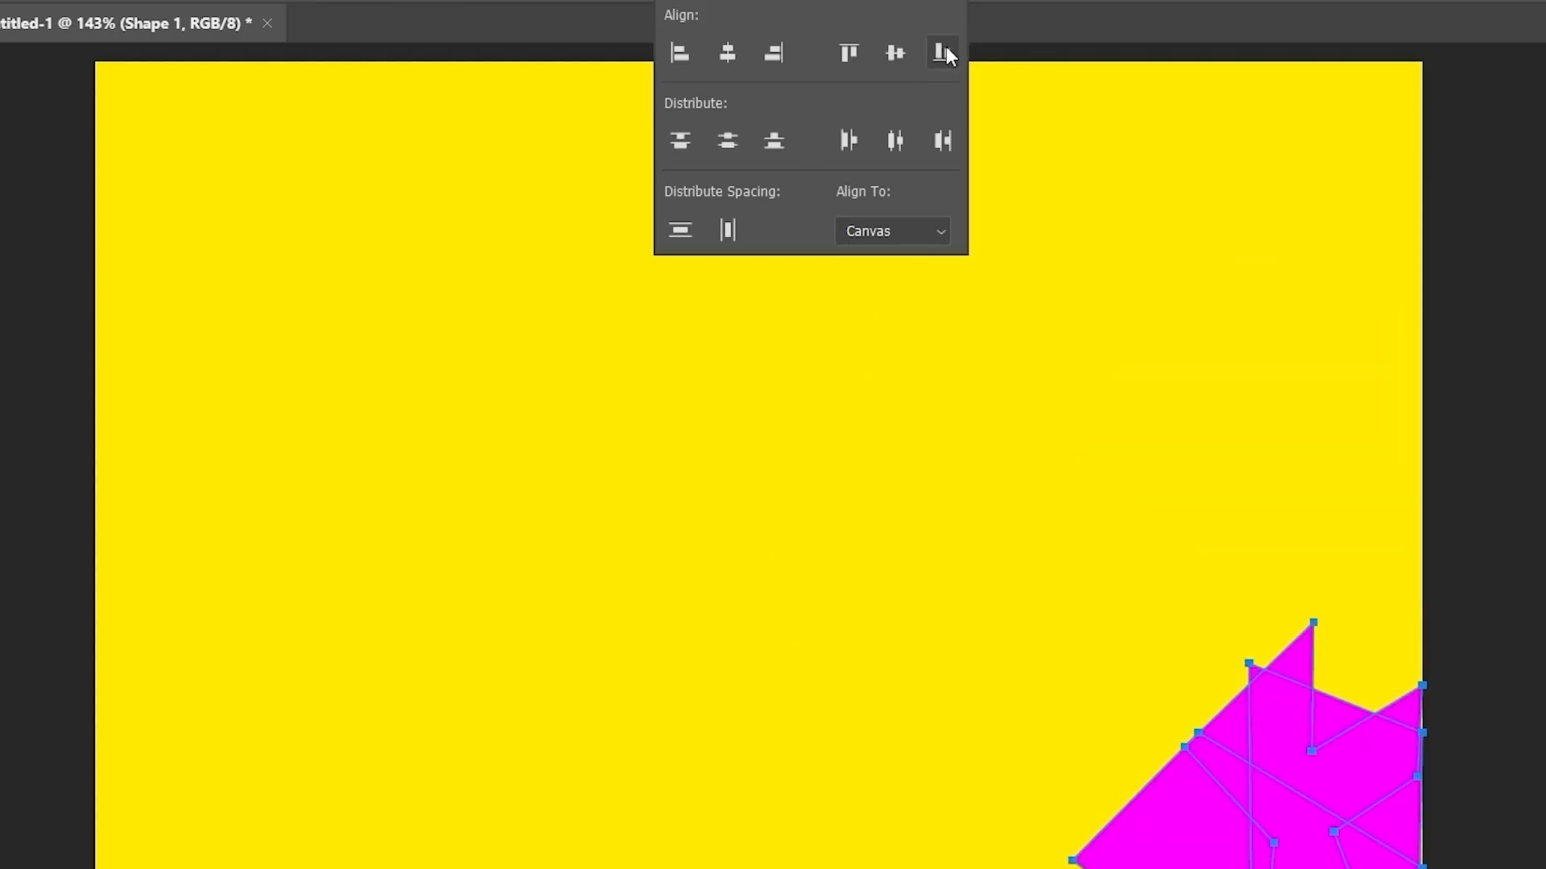
- Centre the shapes horizontally and vertically, then apply Distribute Horizontal Spacing after trying other distributes
click(726, 55)
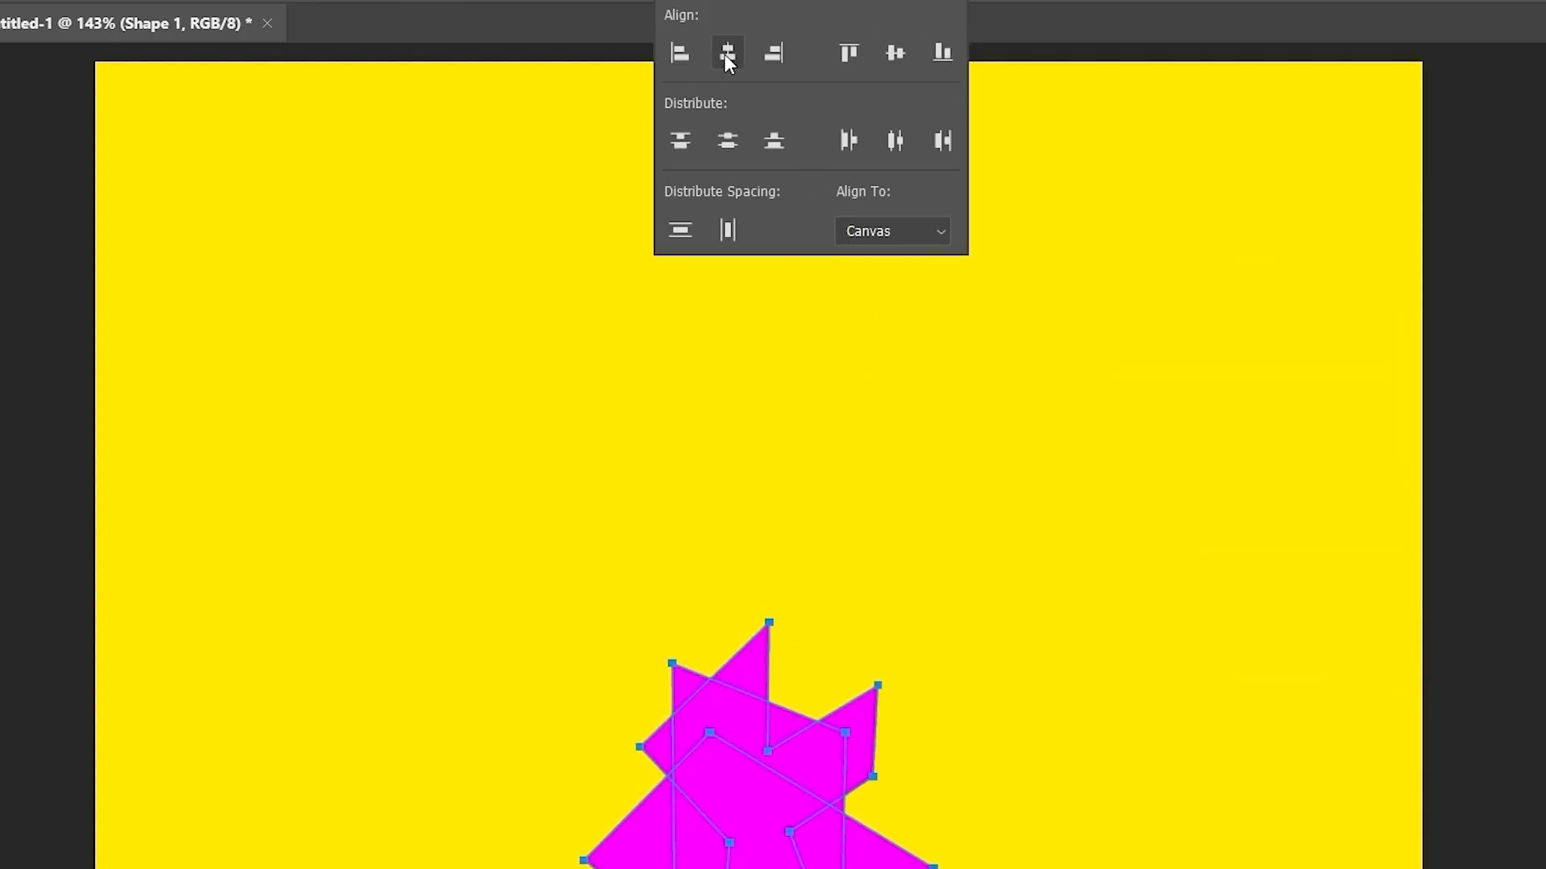
click(896, 55)
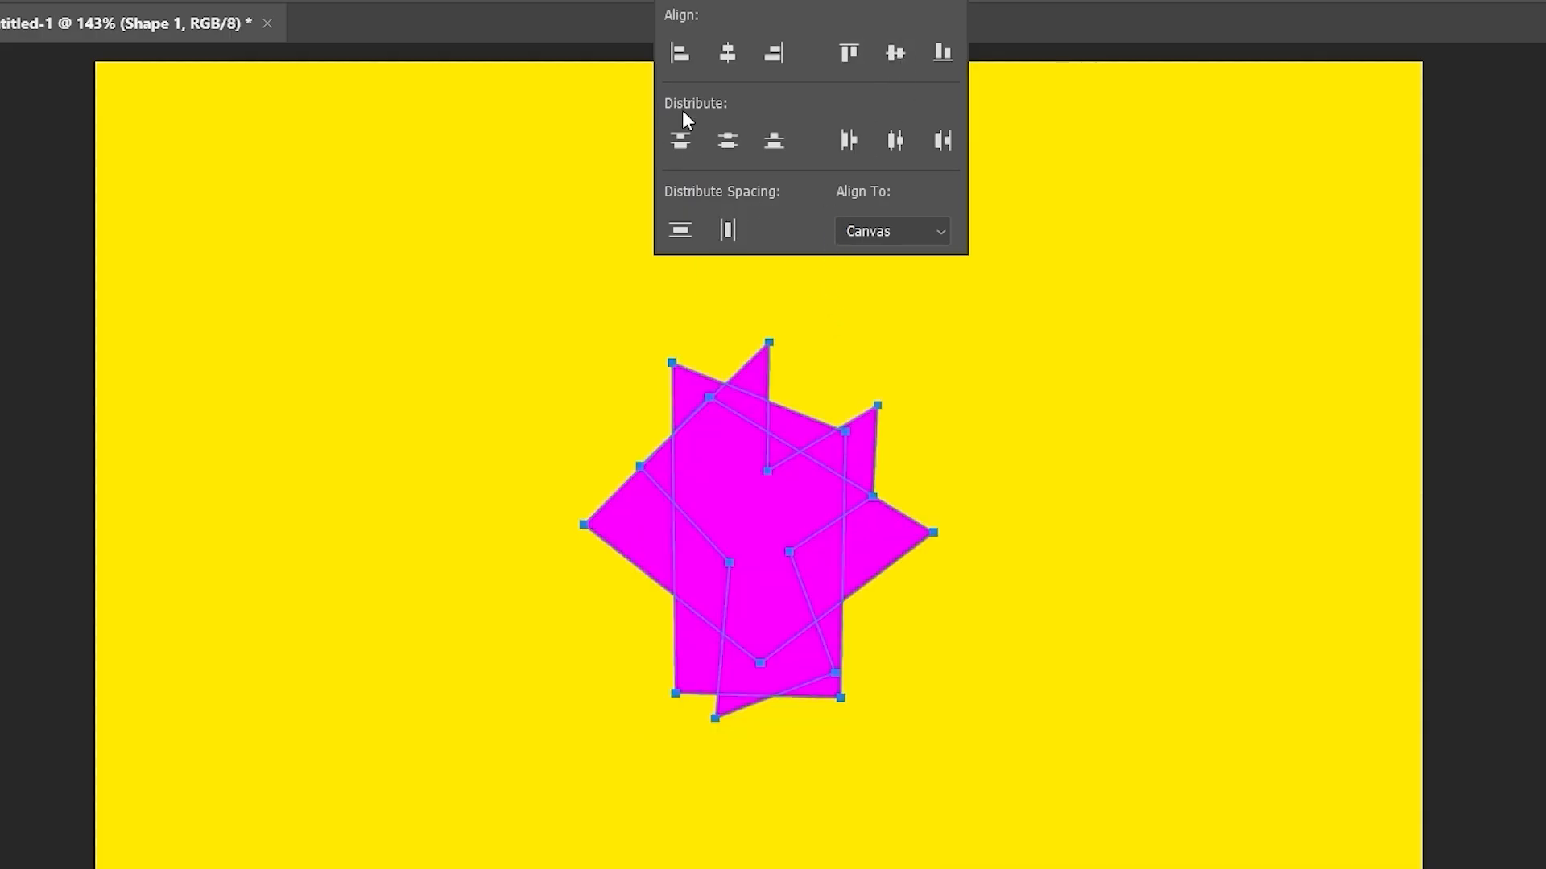
click(684, 135)
click(724, 141)
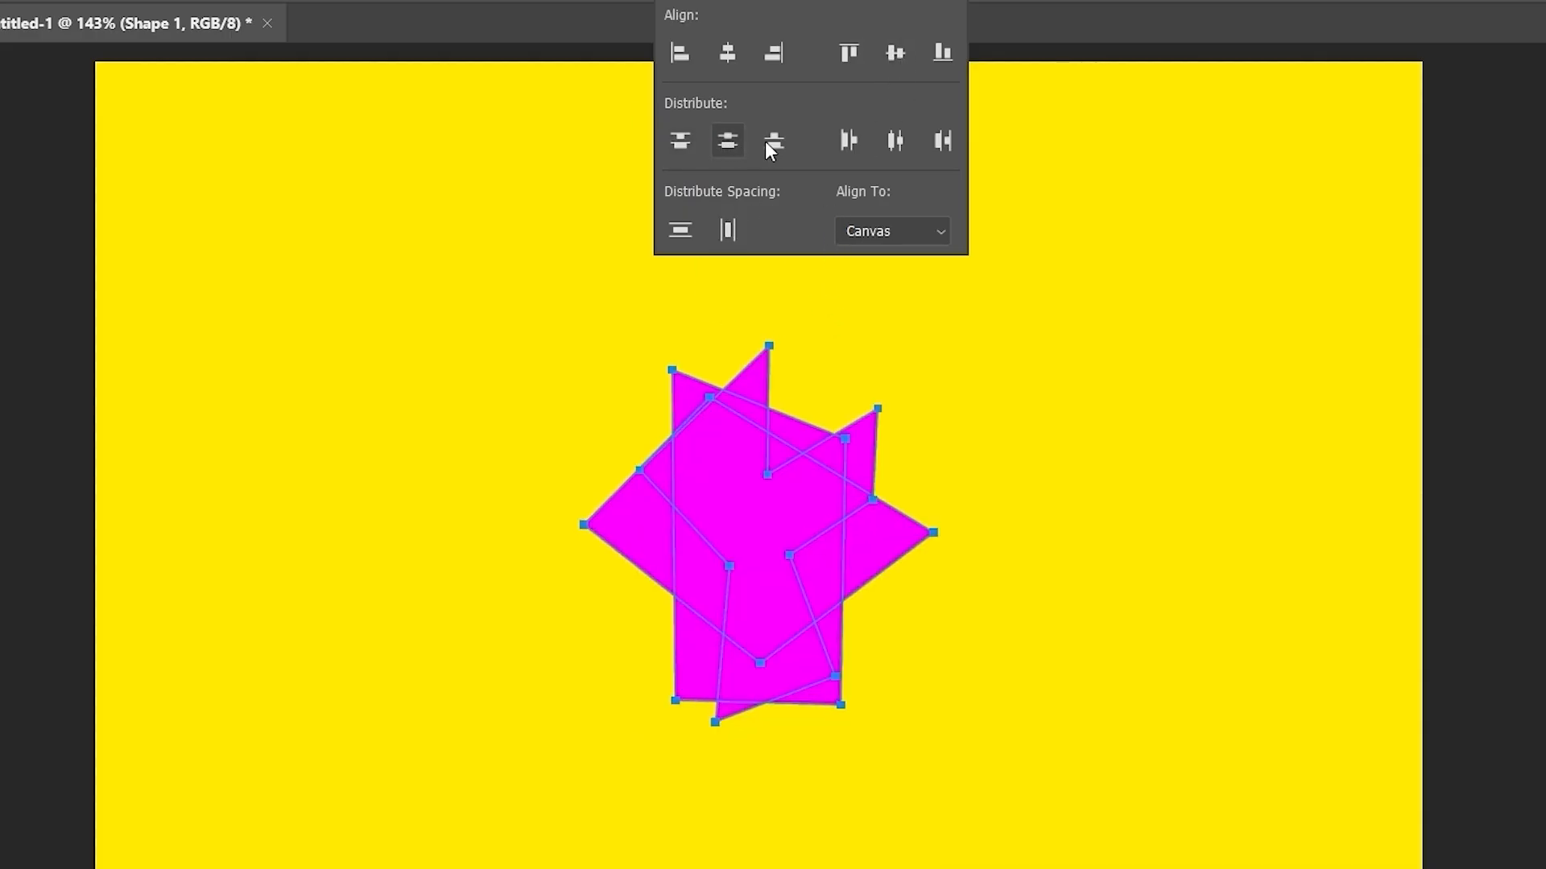
click(782, 141)
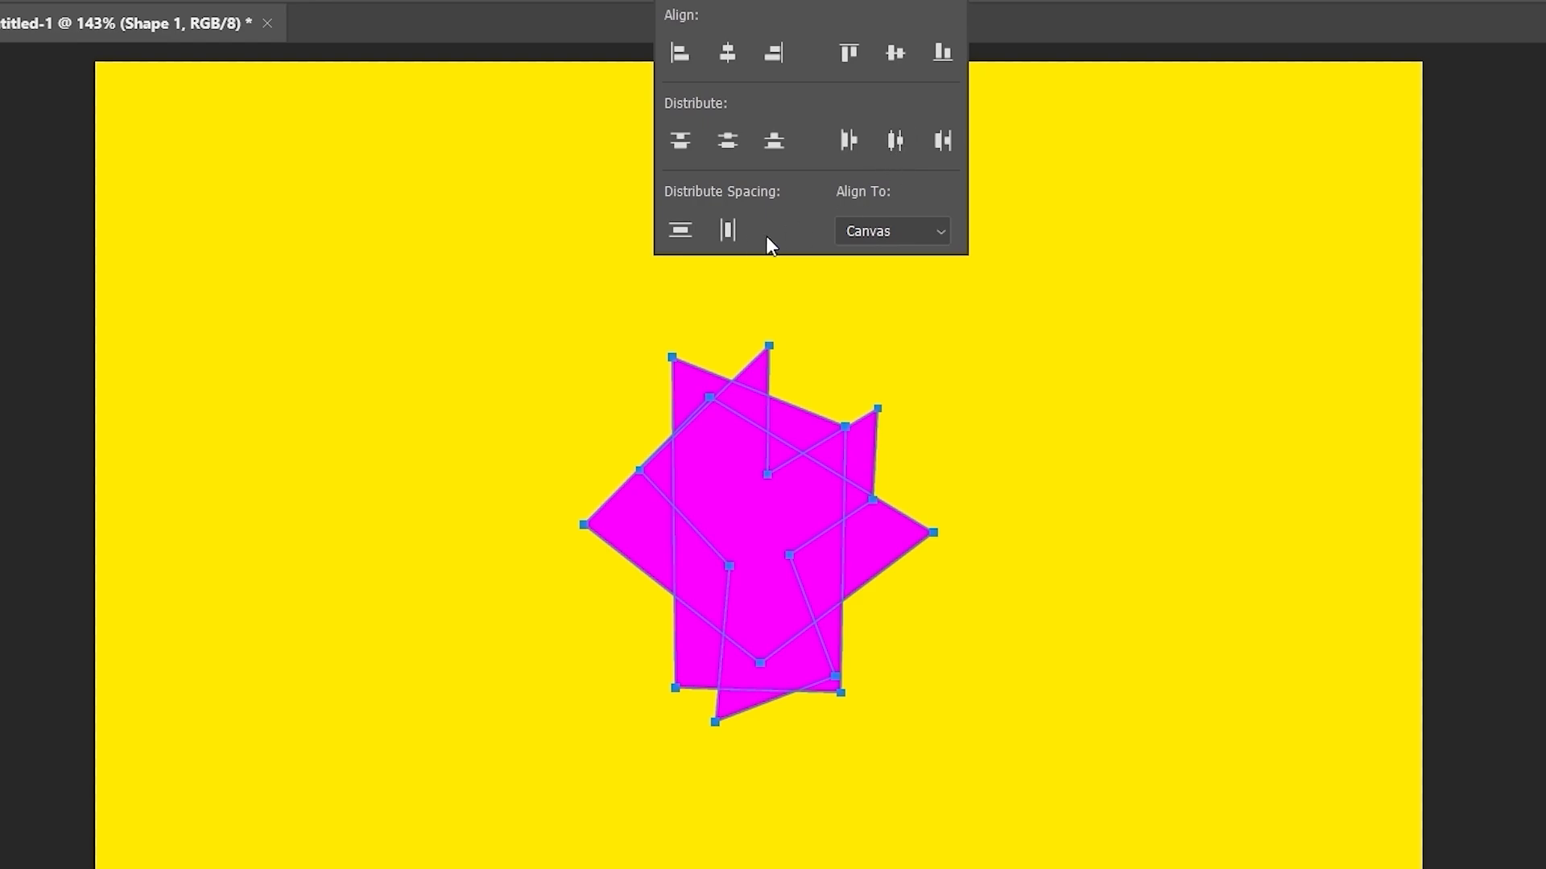
click(686, 227)
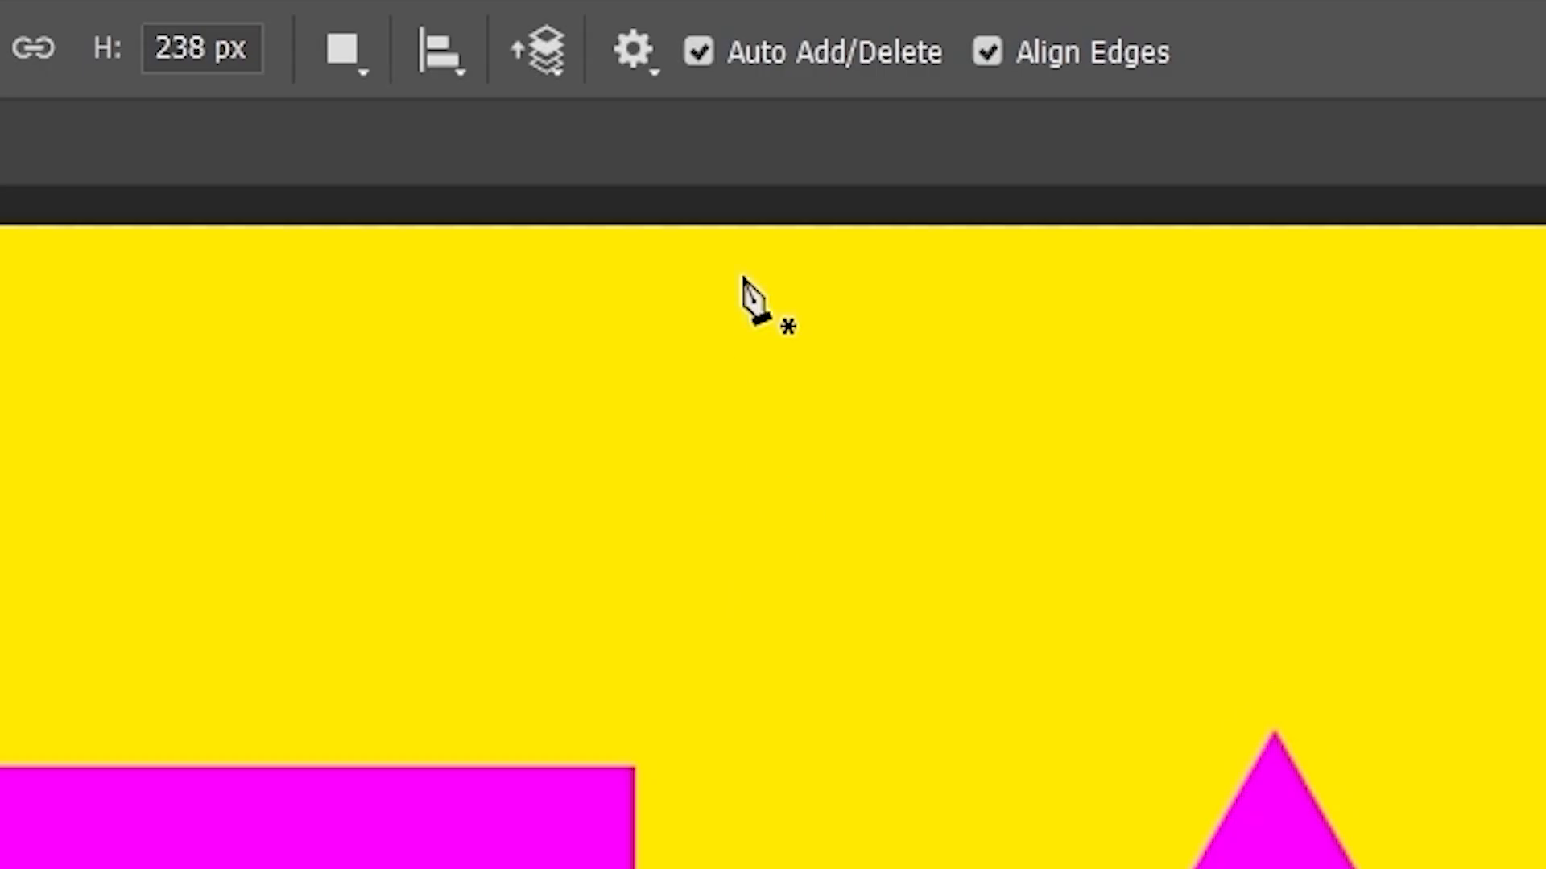
click(539, 69)
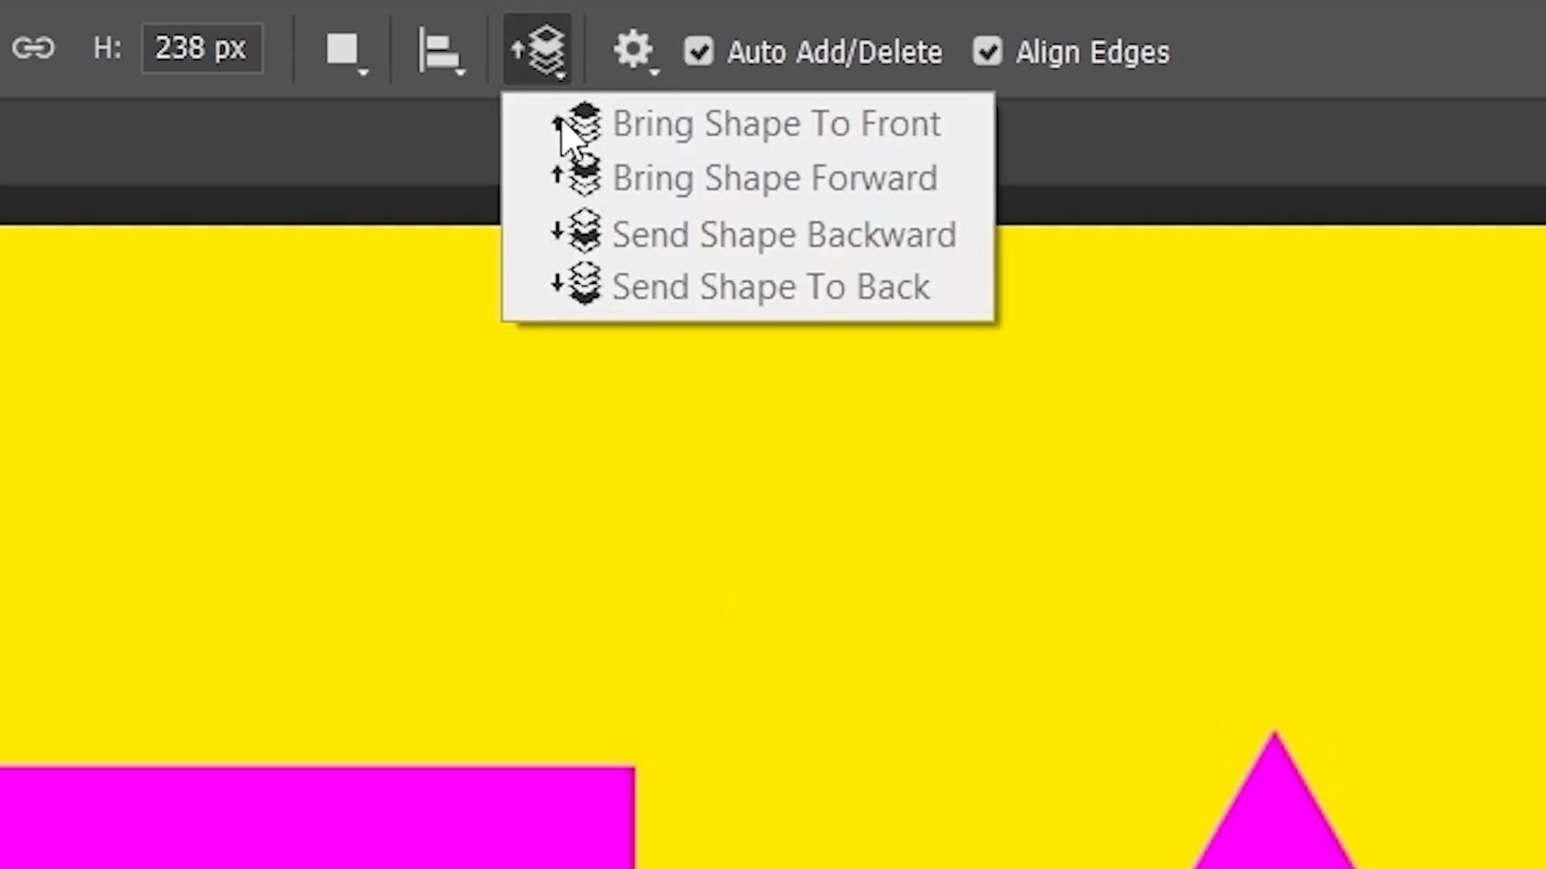
click(552, 66)
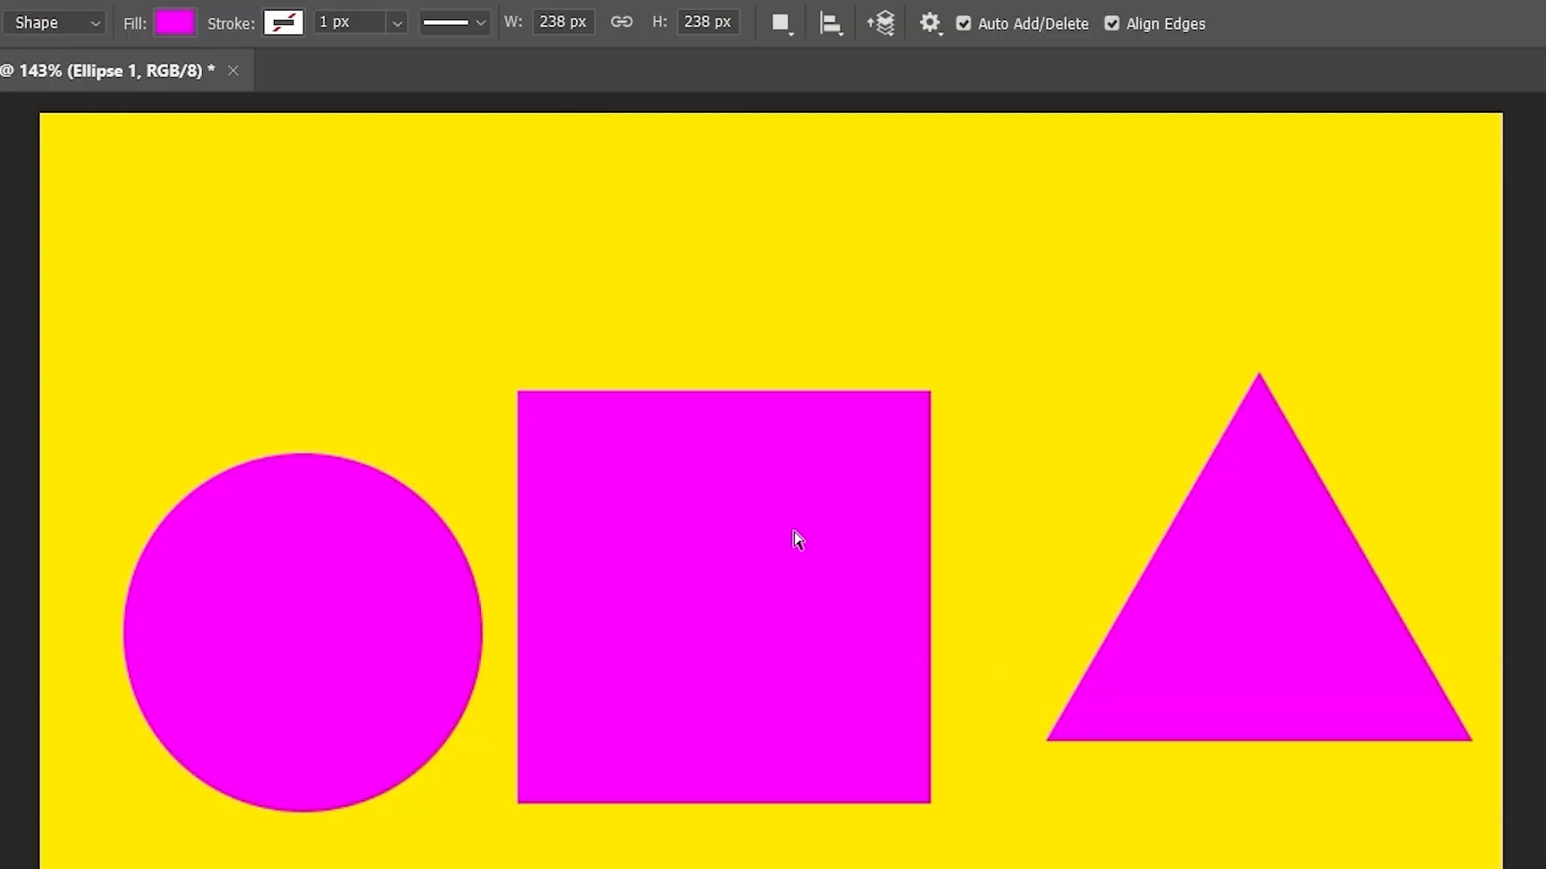
- Set the square's path to Subtract Front Shape, leaving a yellow gap between circle and triangle
ctrl+click(796, 527)
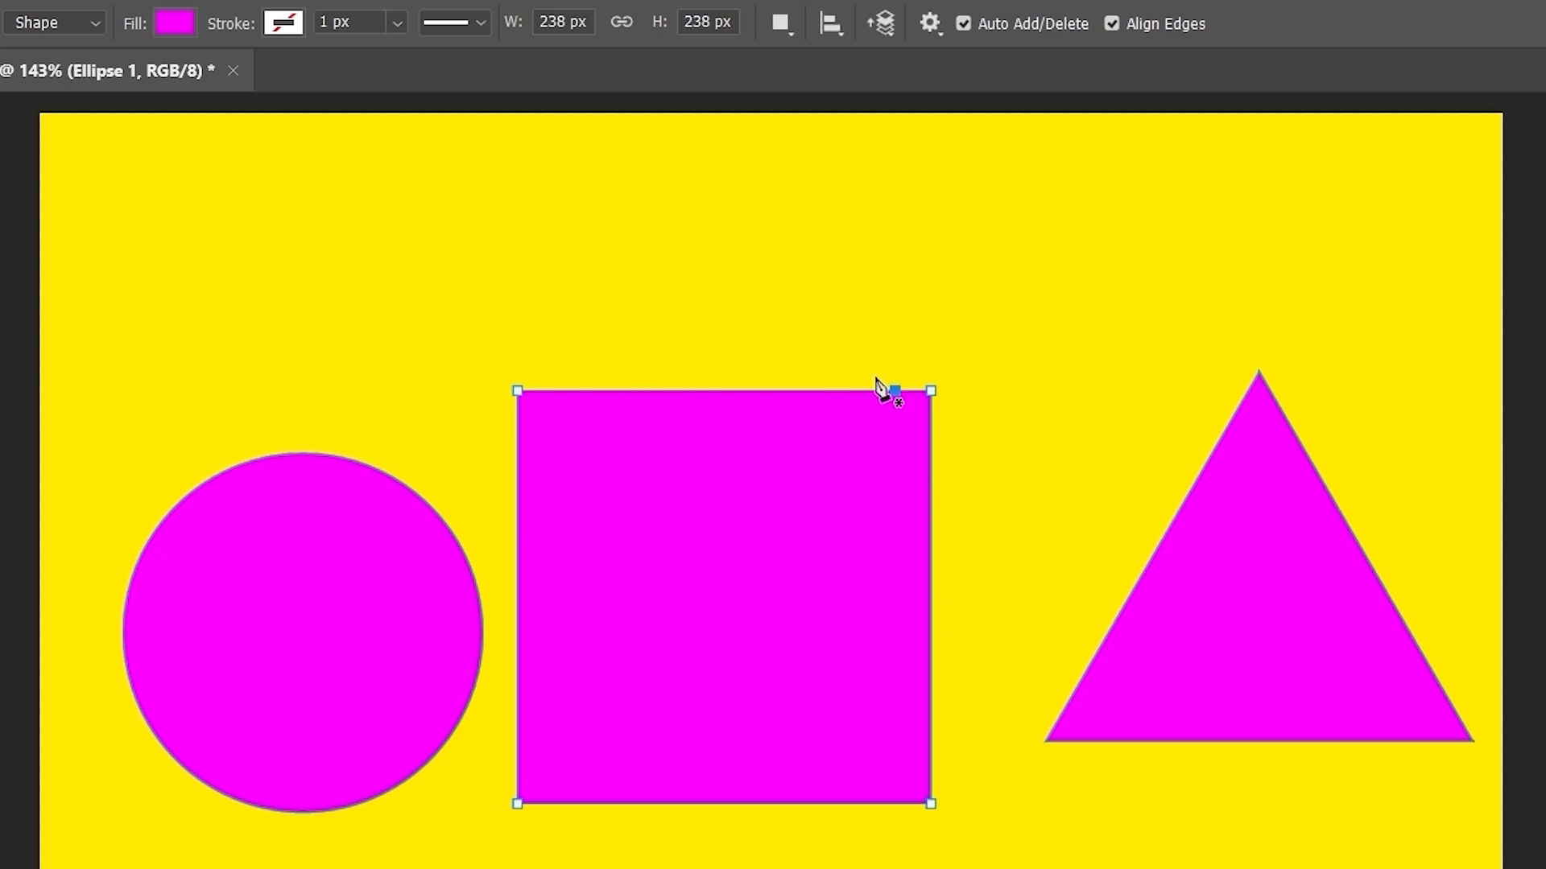
click(789, 24)
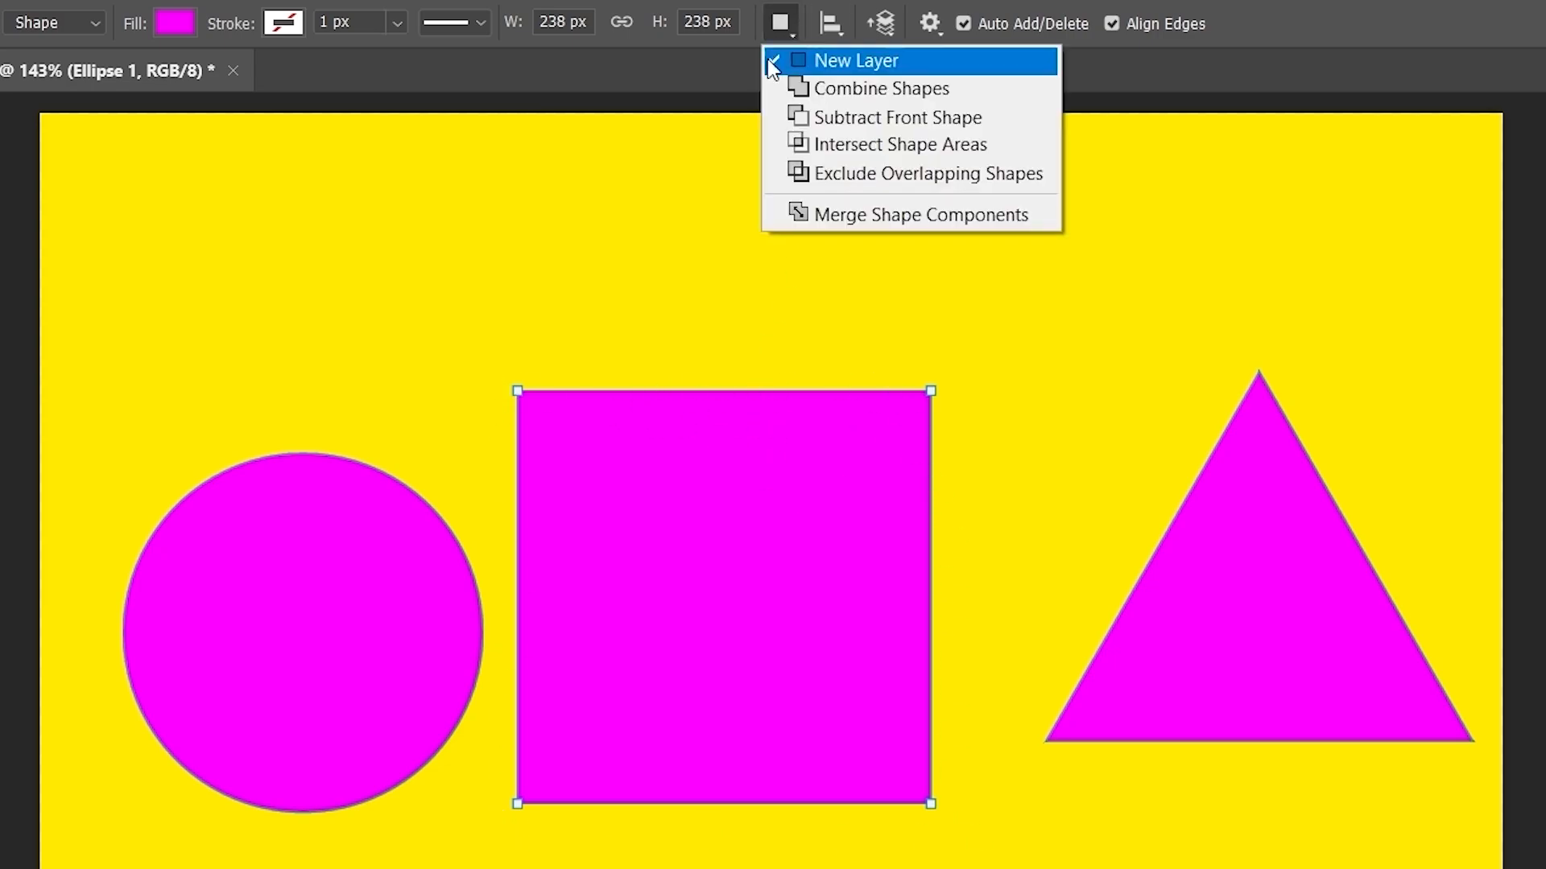
click(834, 120)
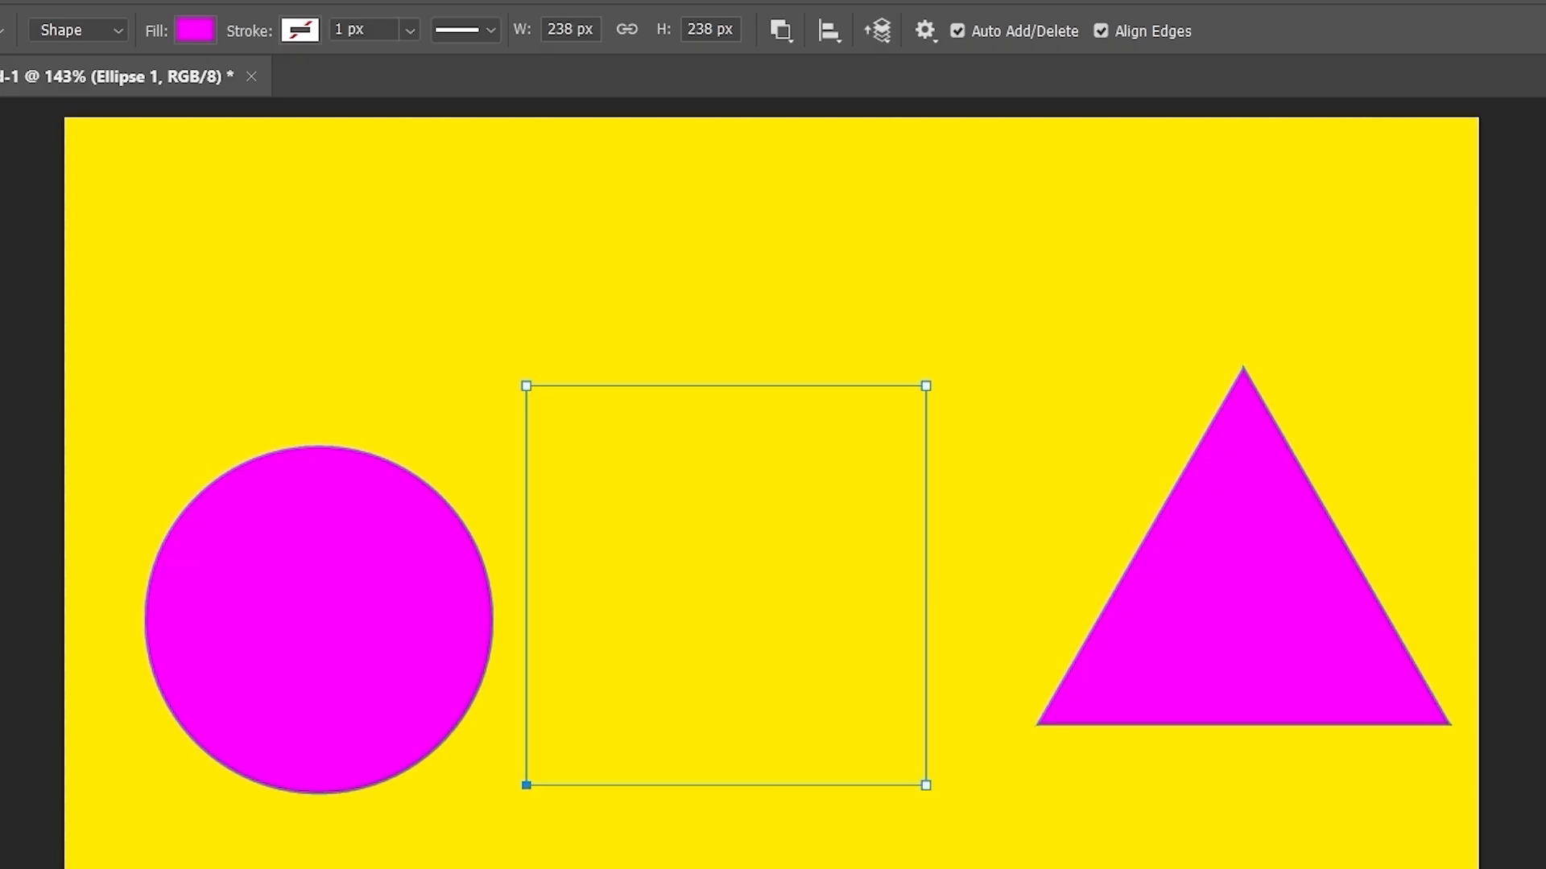
click(22, 804)
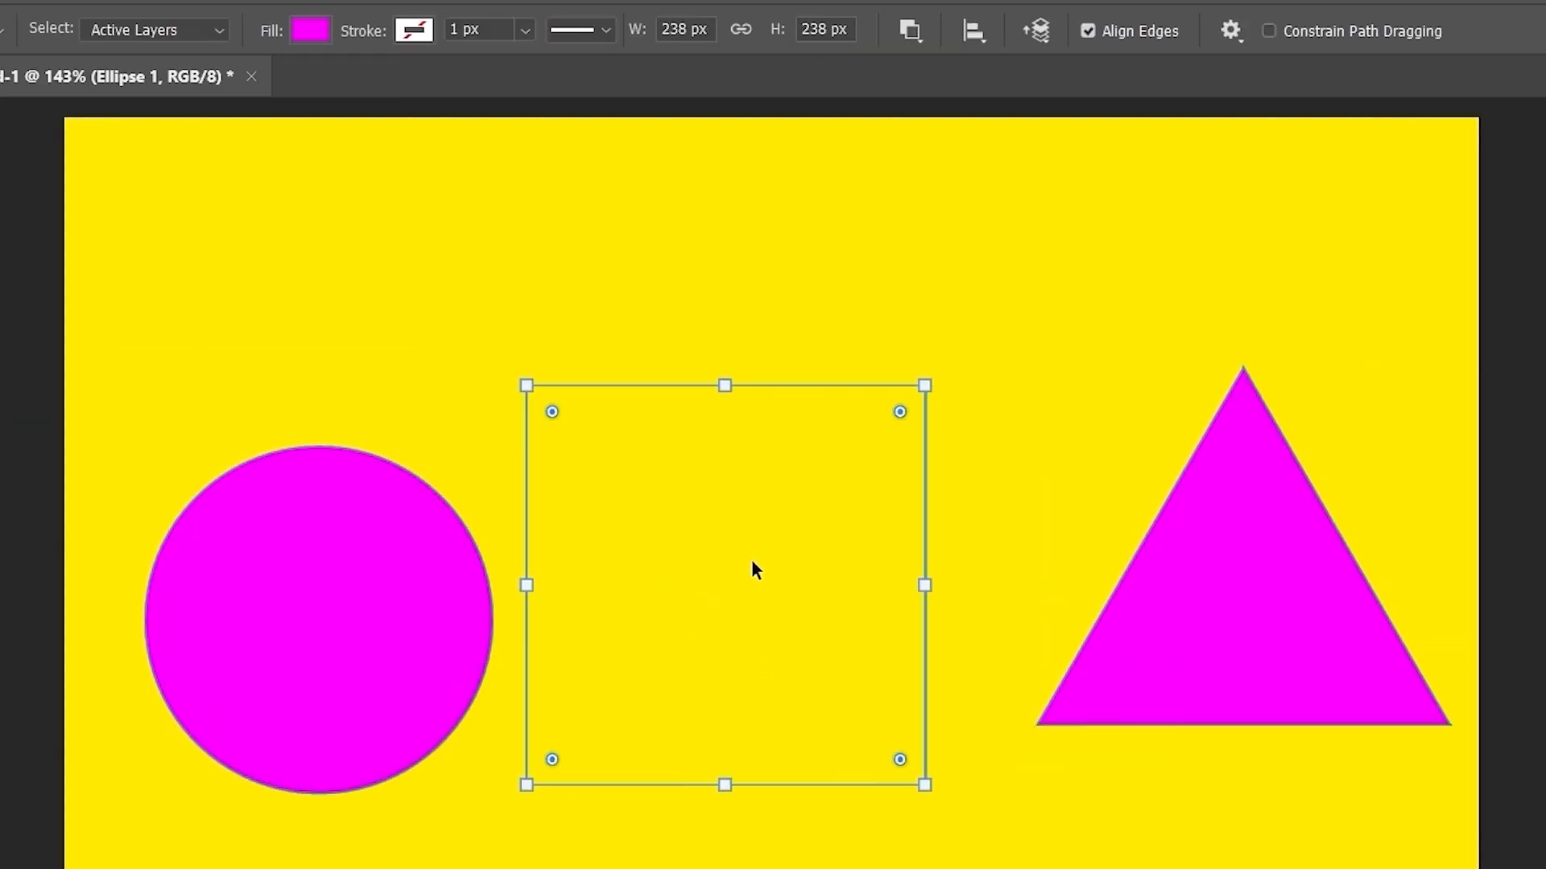
- Drag the subtracting square across the circle to test partial cut-outs, then move it off
drag(751, 559, 393, 612)
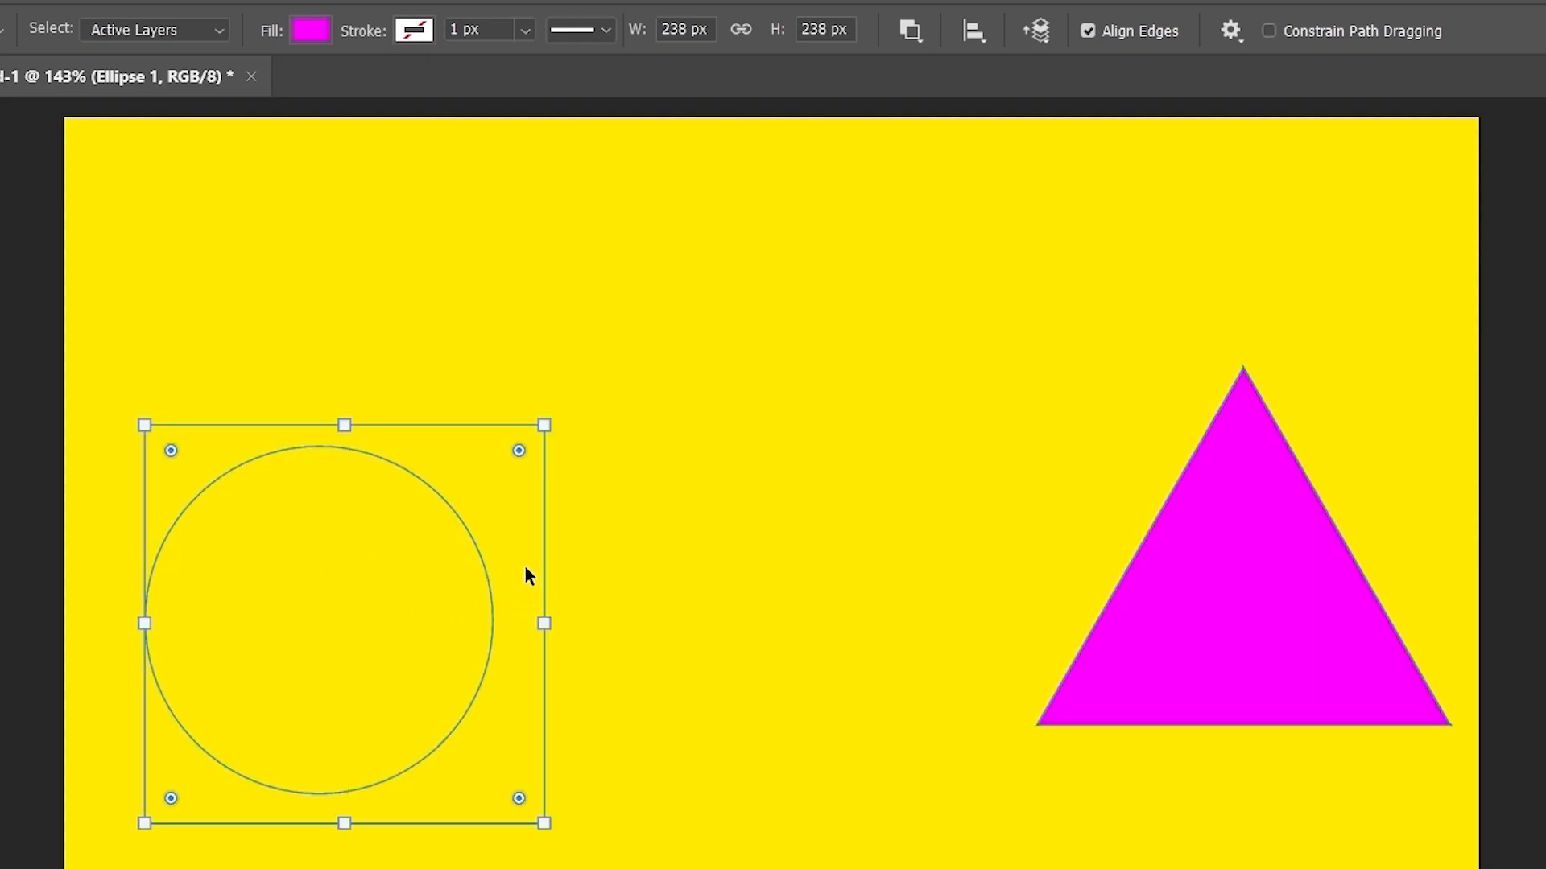
drag(528, 573, 719, 578)
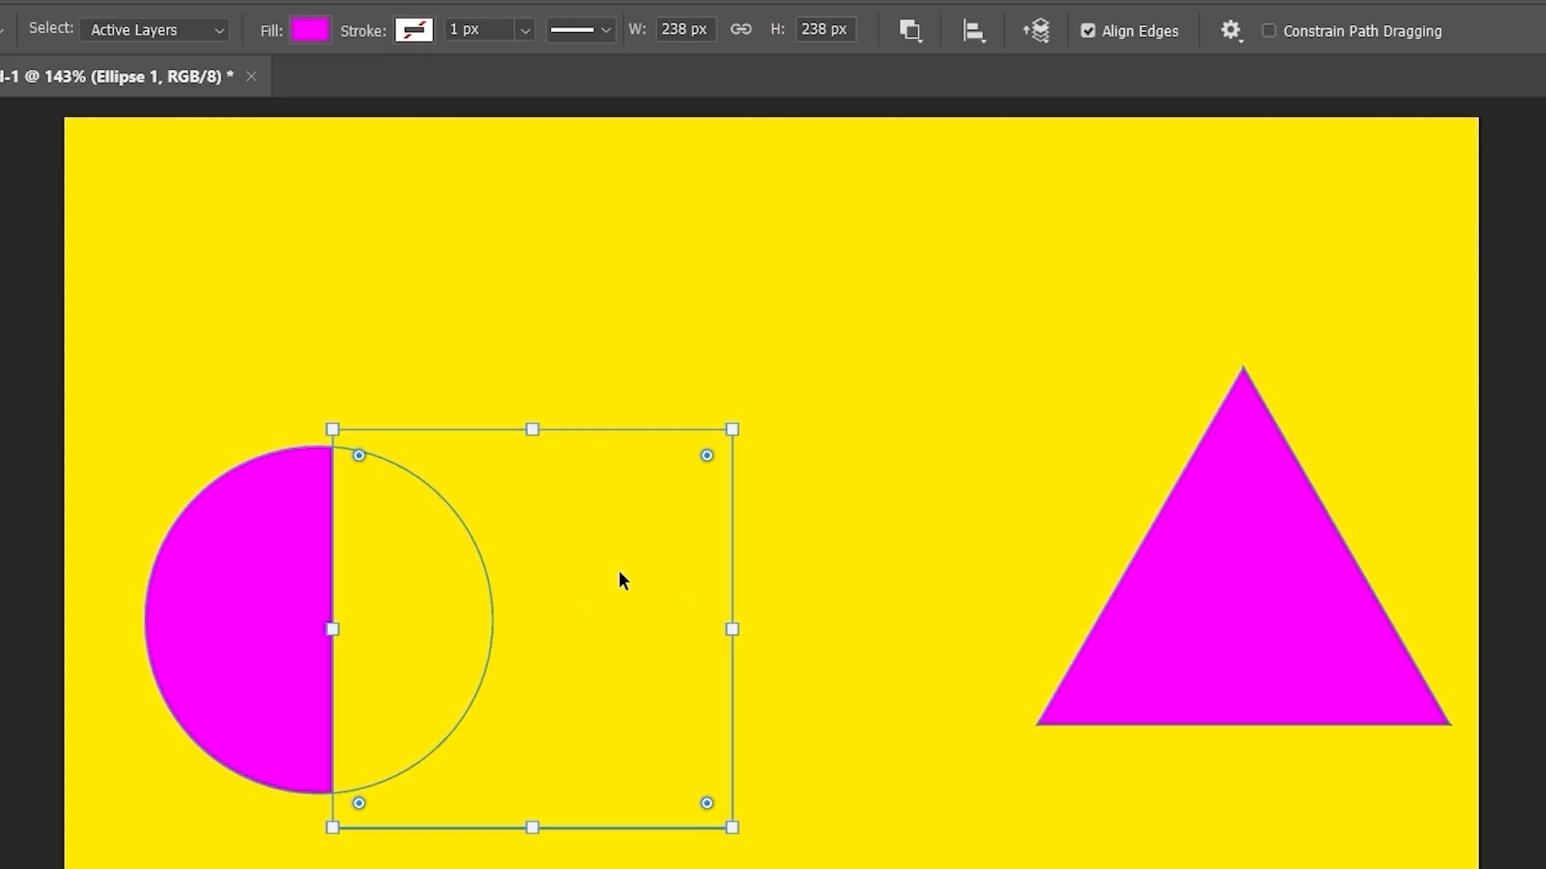
drag(618, 578, 658, 555)
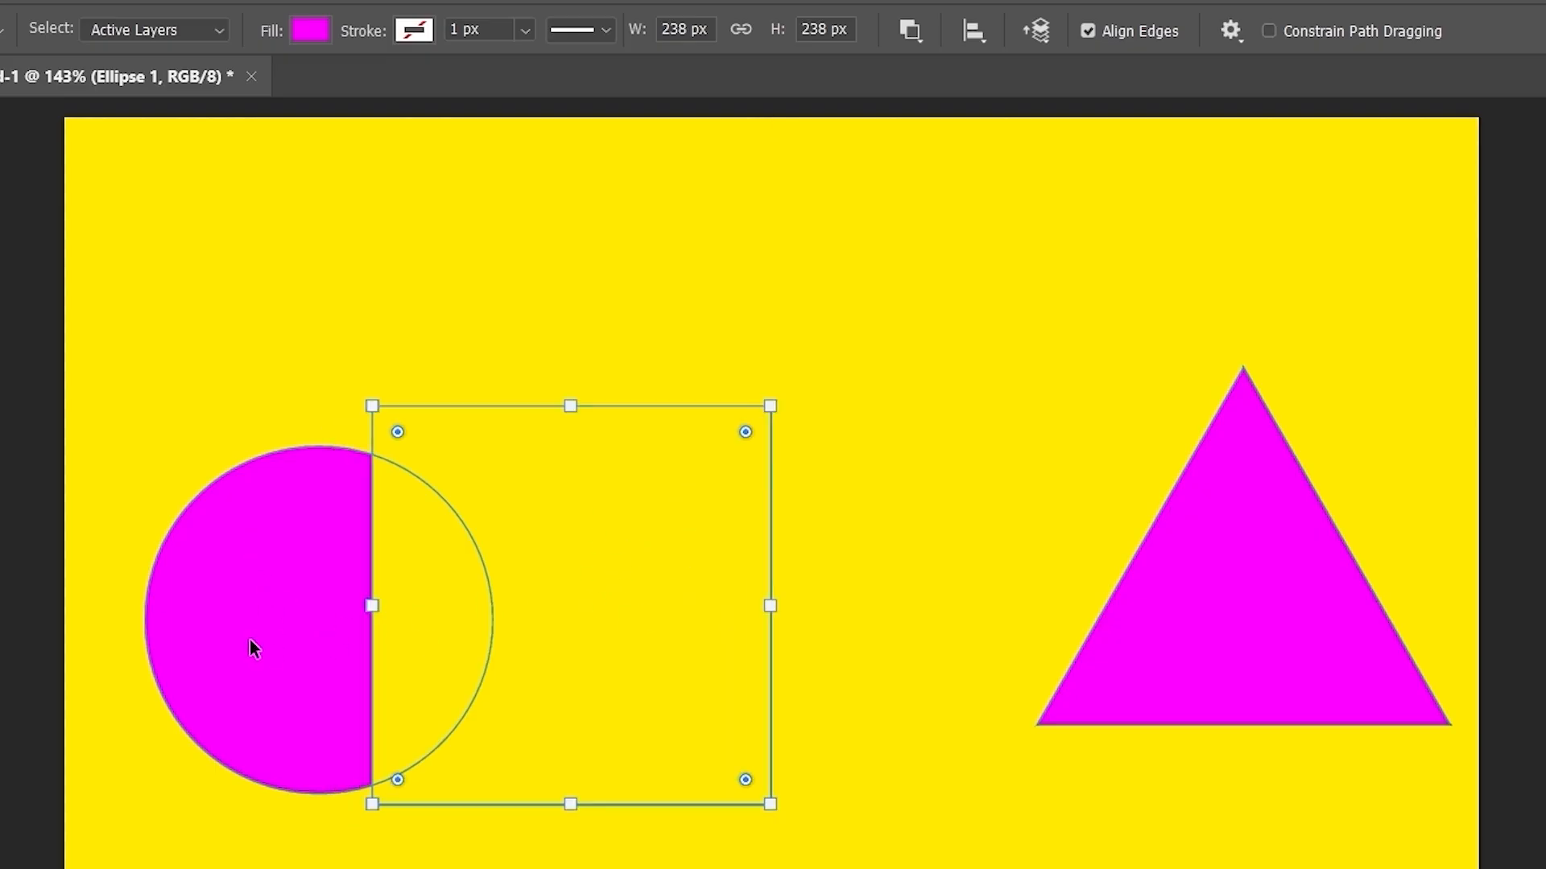
drag(564, 561, 777, 569)
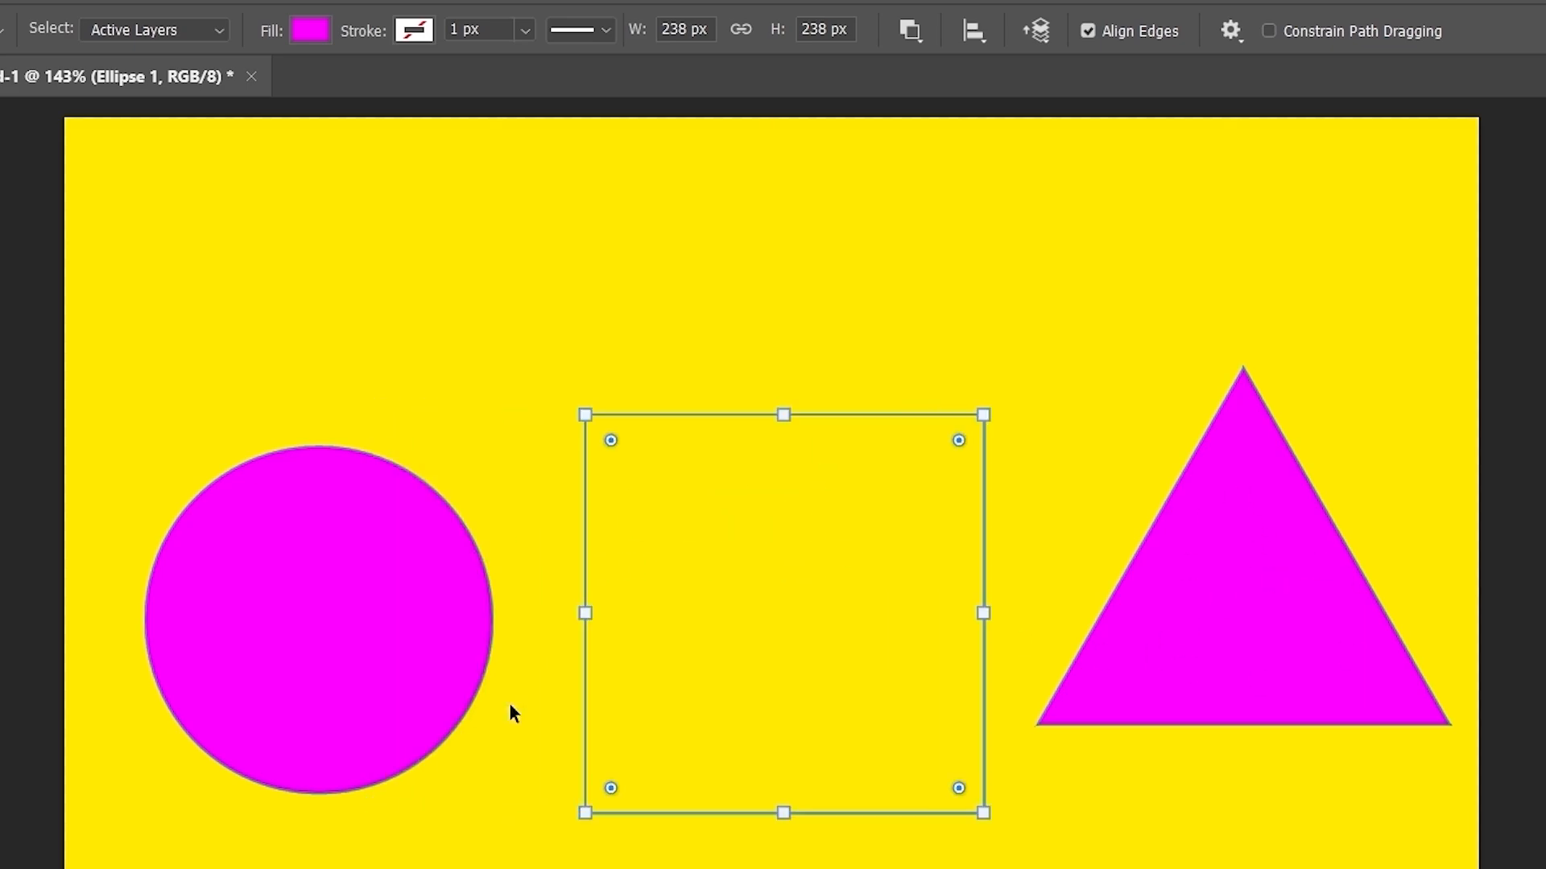
- Slide the square over the triangle and circle, then park it between them level with the triangle's apex
drag(815, 606, 1076, 593)
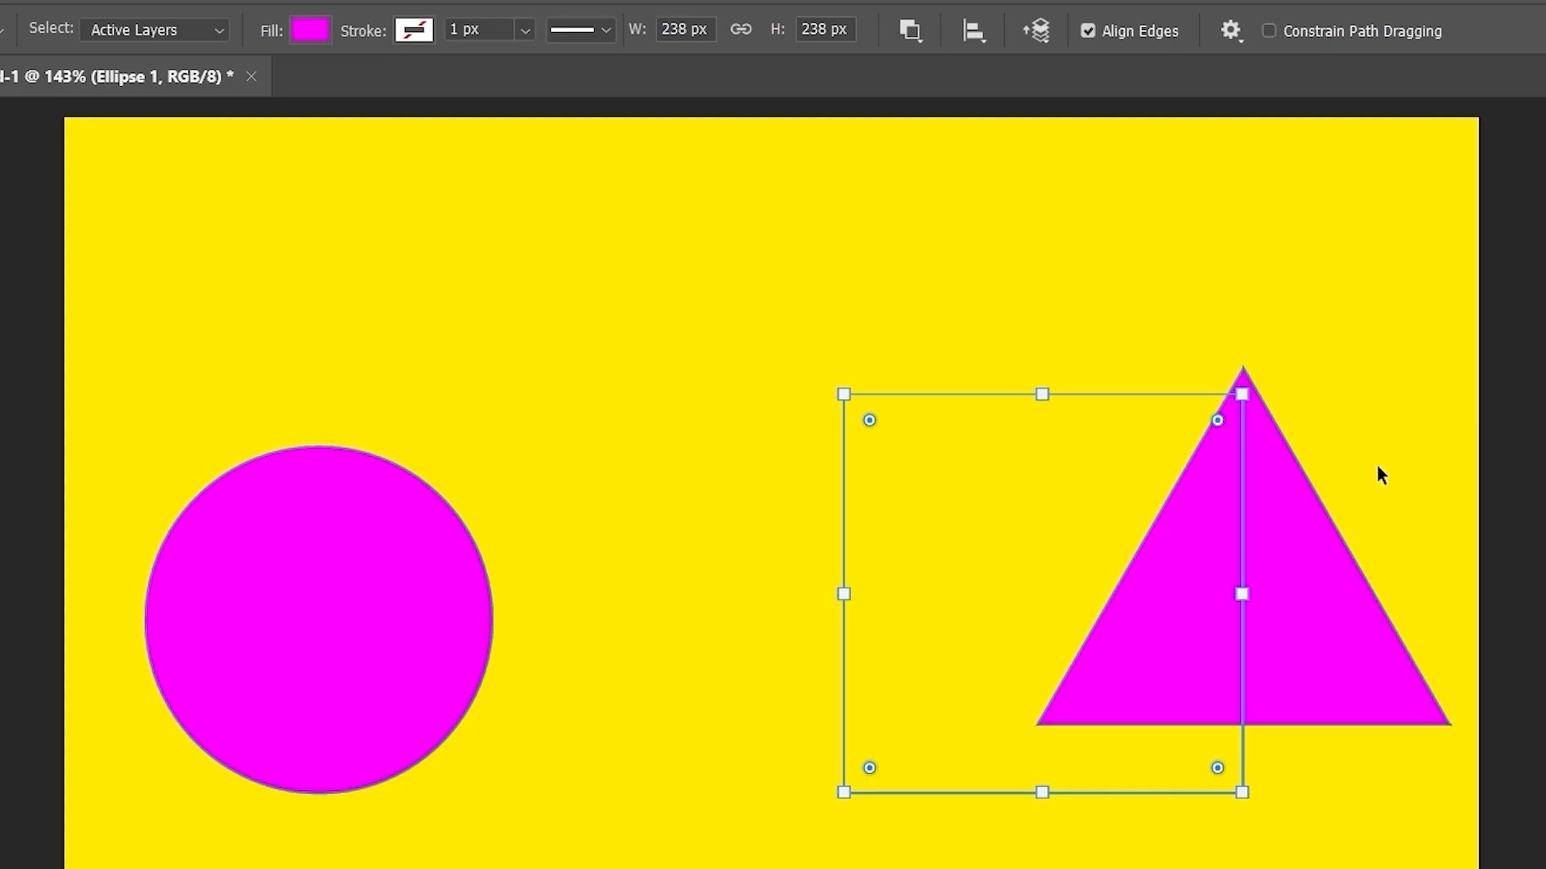
drag(1068, 557, 510, 537)
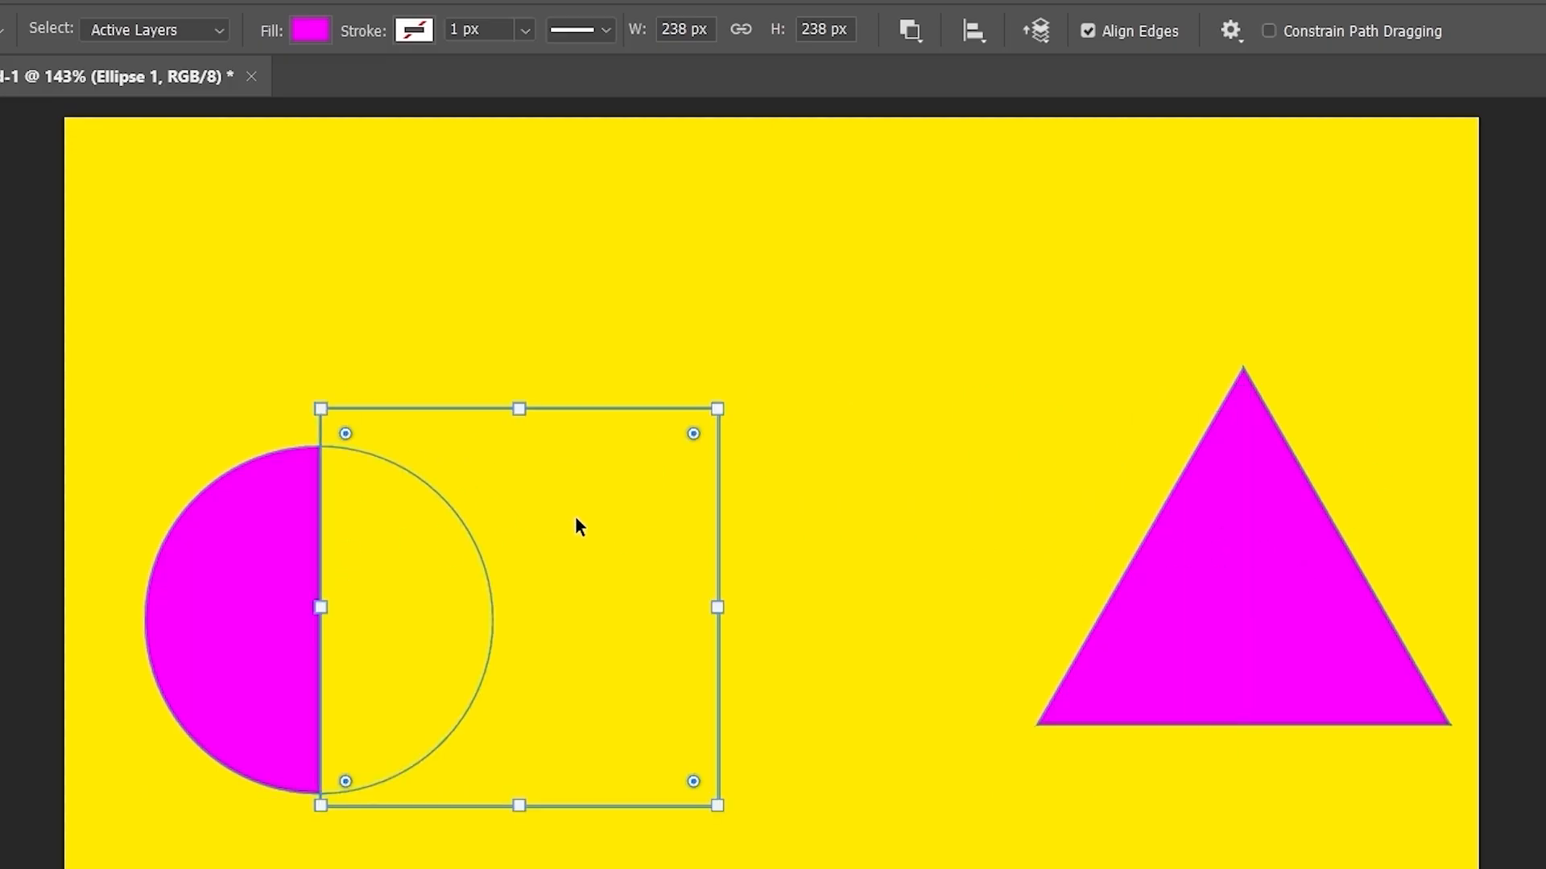
drag(577, 527, 766, 486)
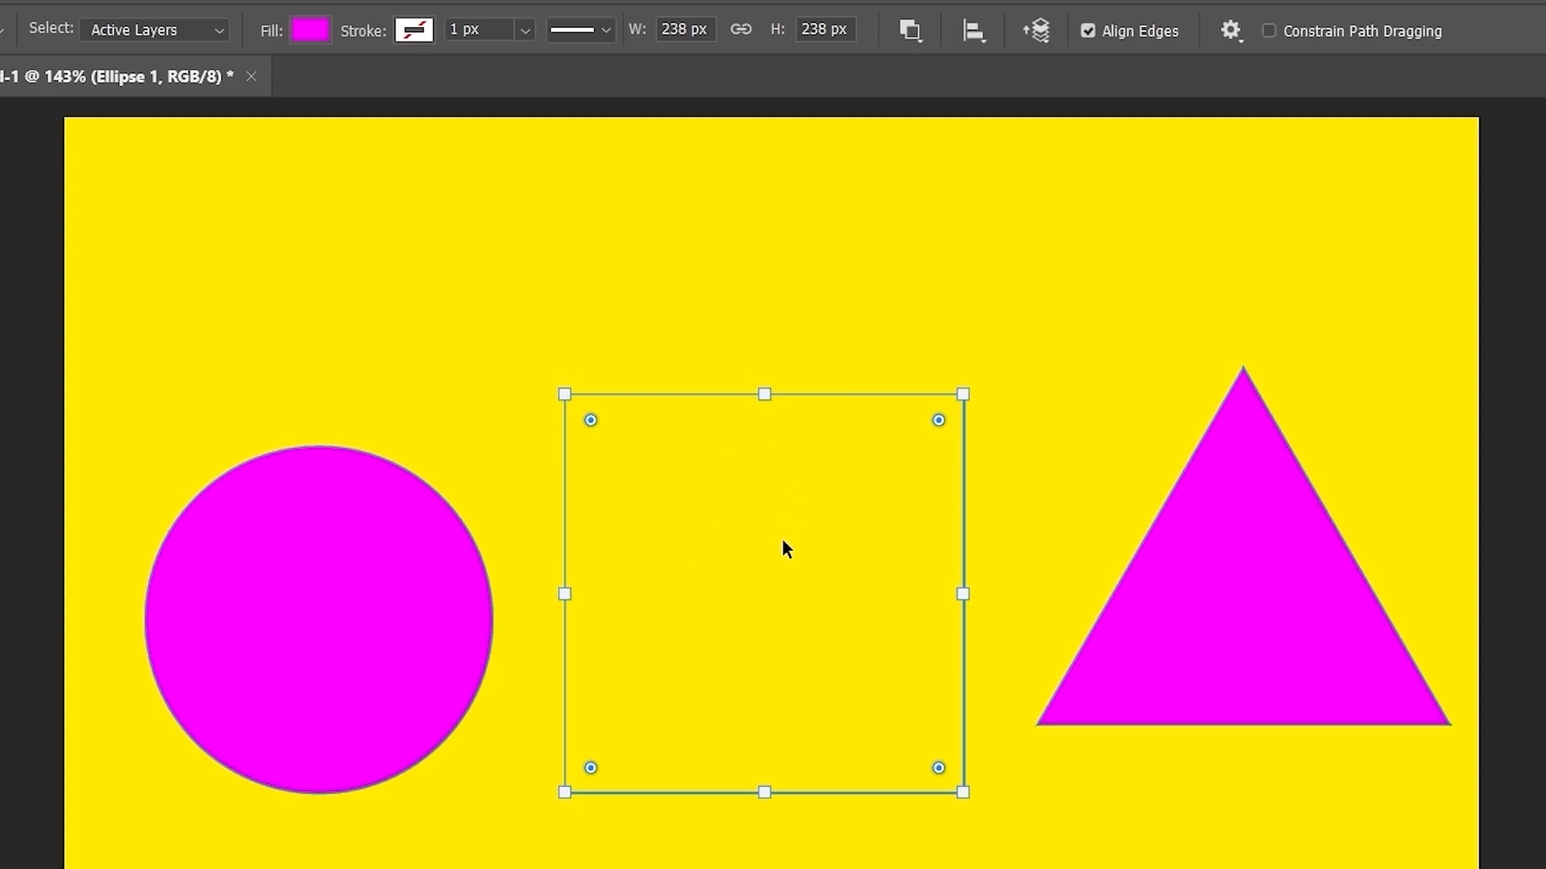
drag(783, 541, 445, 513)
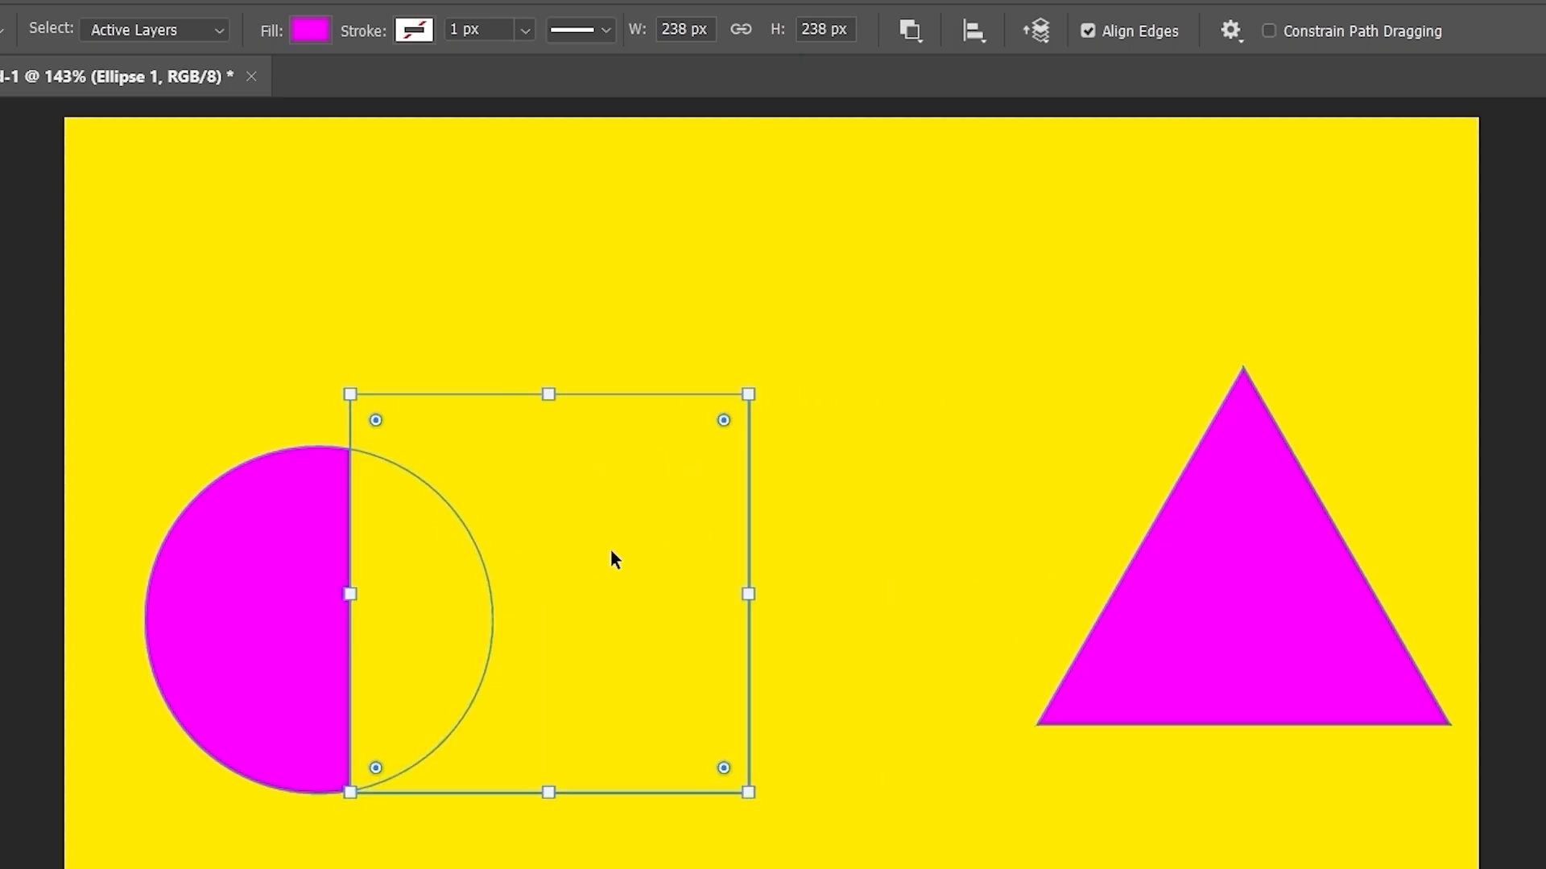
drag(610, 549, 1156, 547)
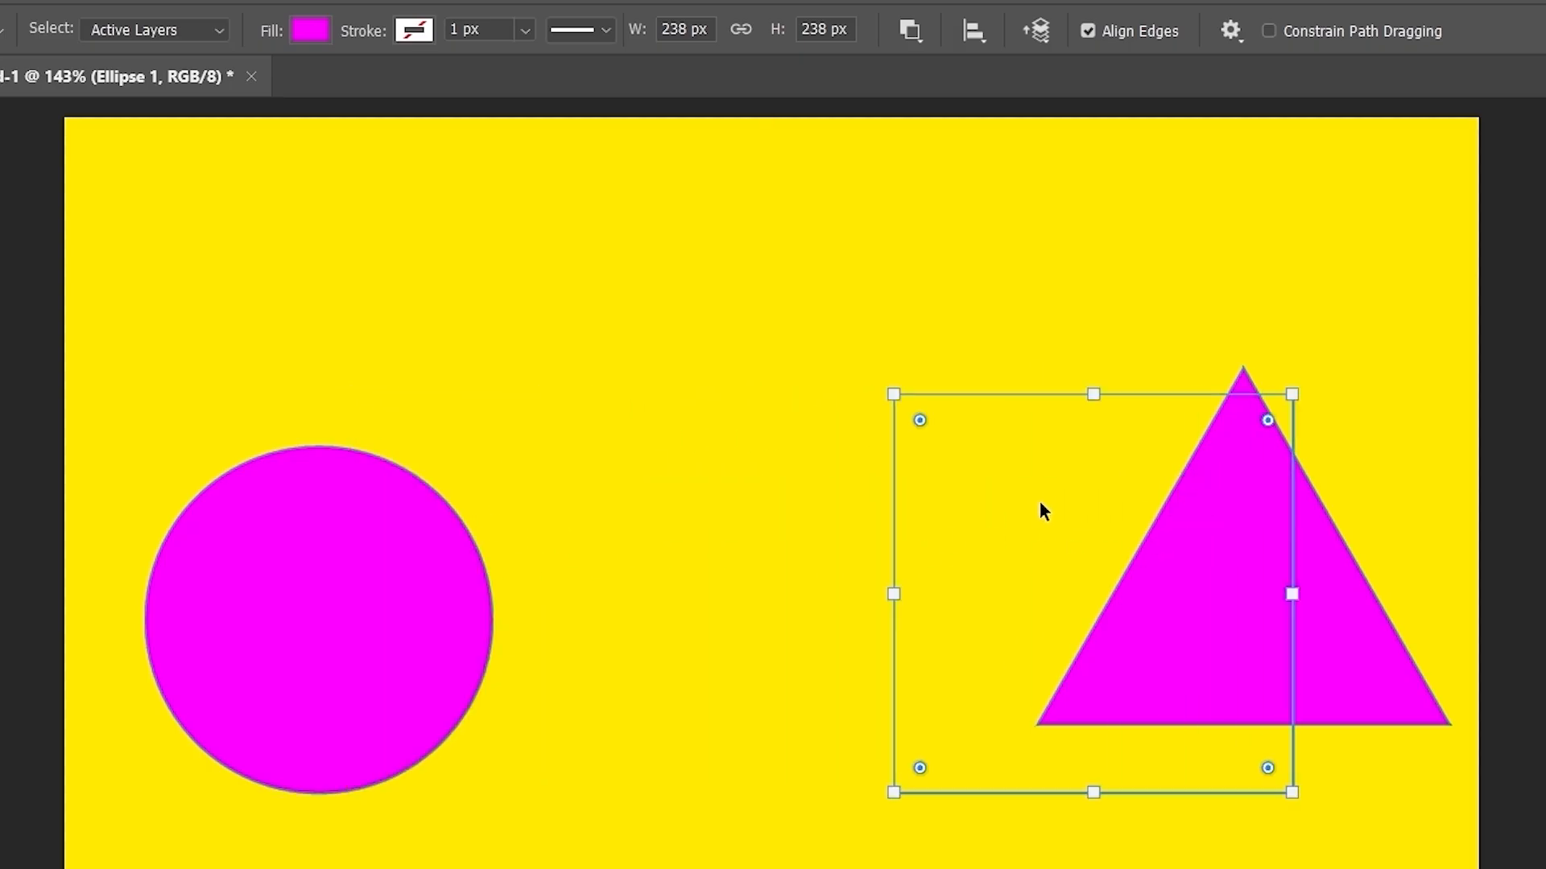
drag(1040, 503, 749, 505)
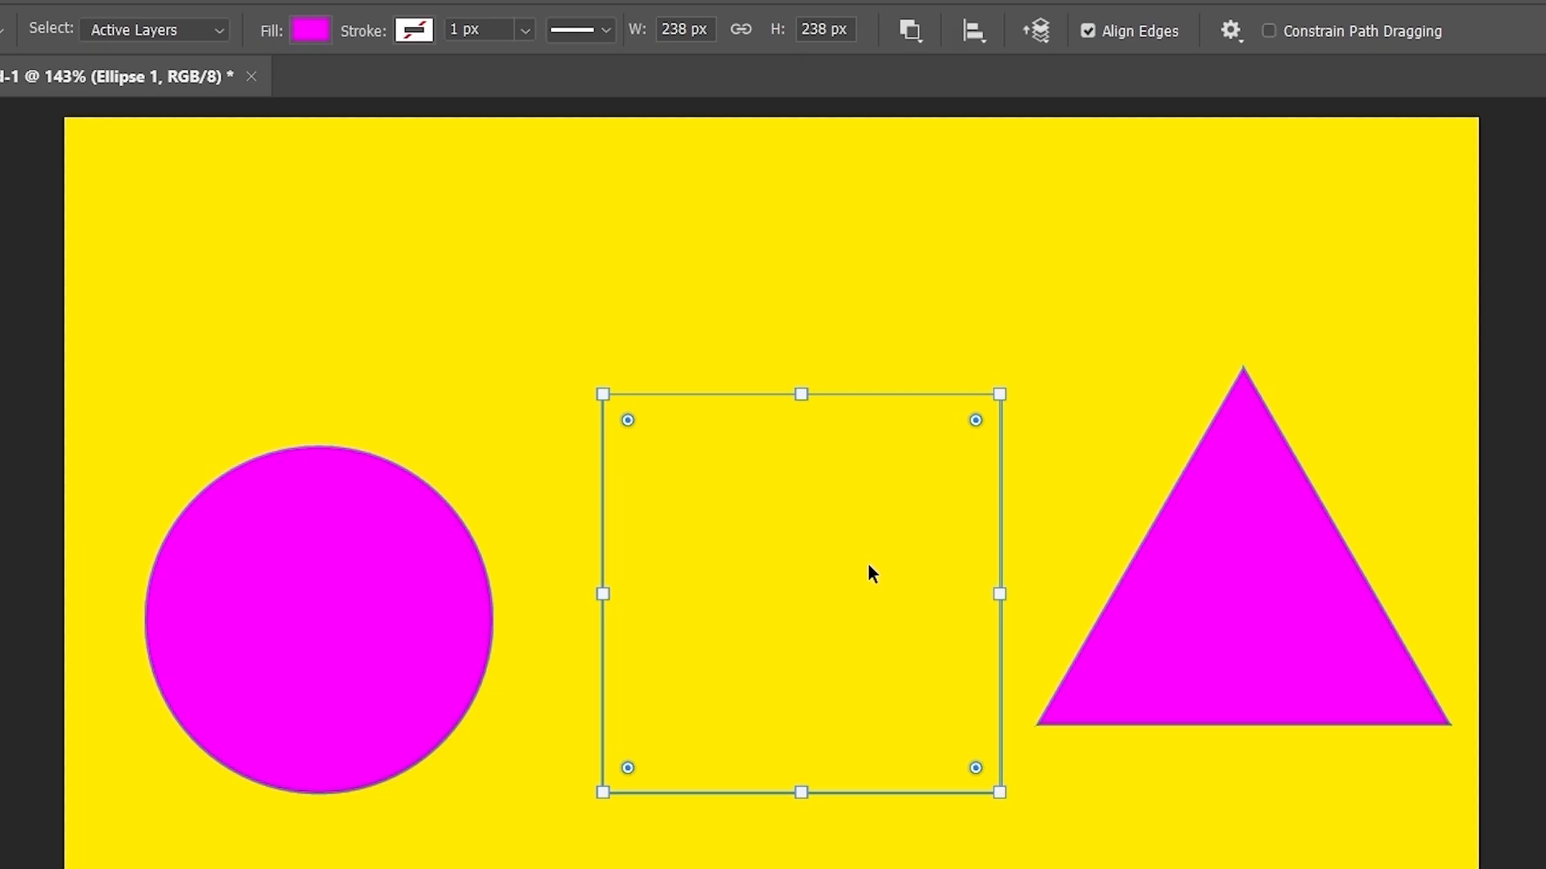
drag(863, 561, 863, 541)
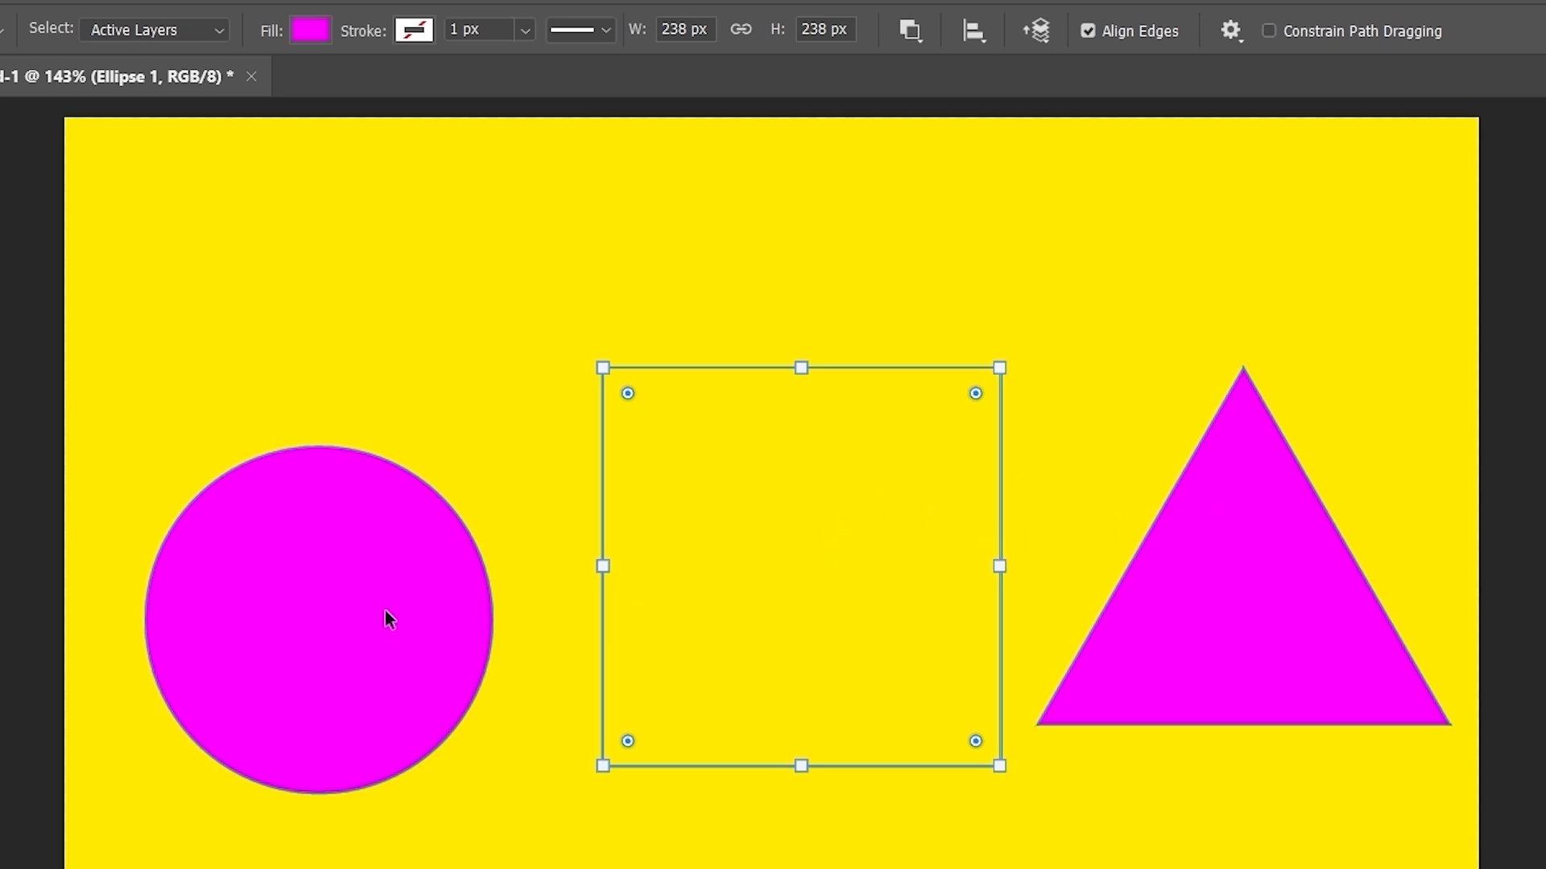
- Apply Bring Shape To Front to the square from the path arrangement menu
click(26, 728)
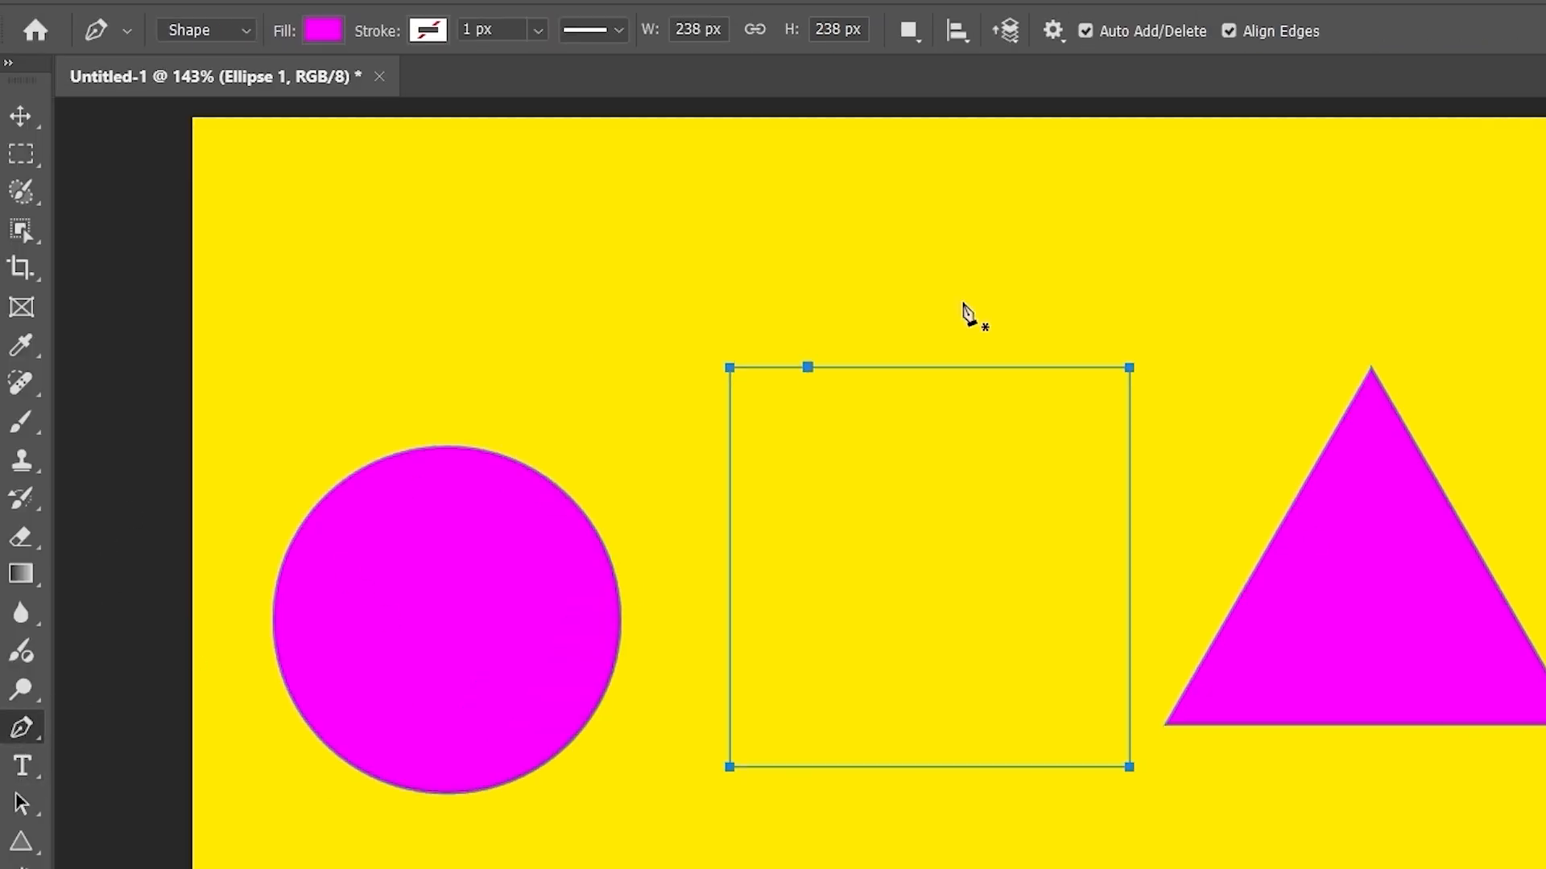
click(1008, 32)
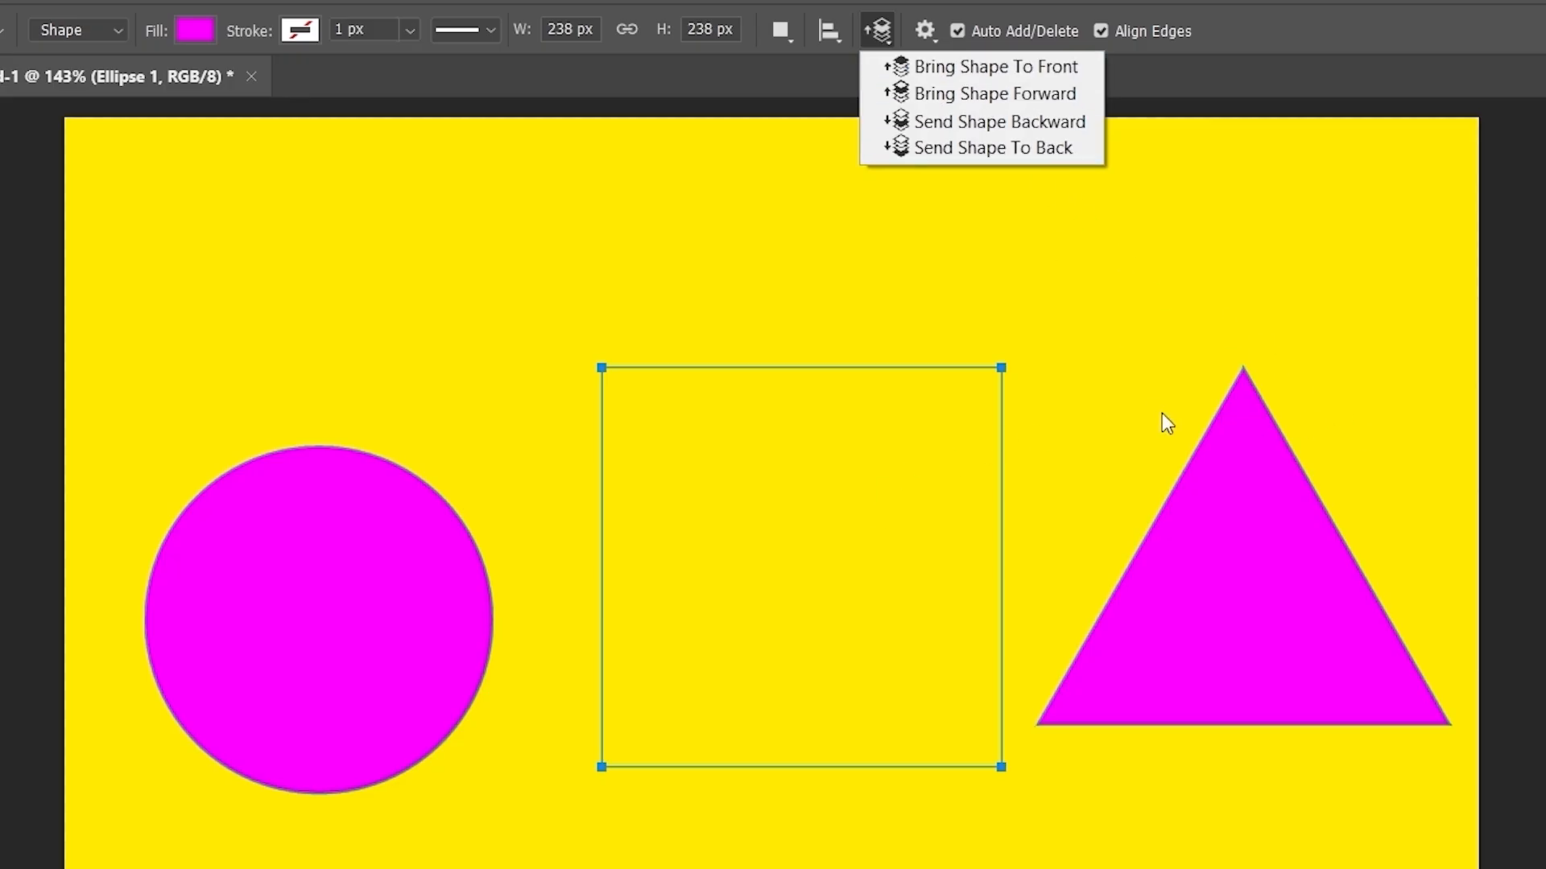
click(1004, 72)
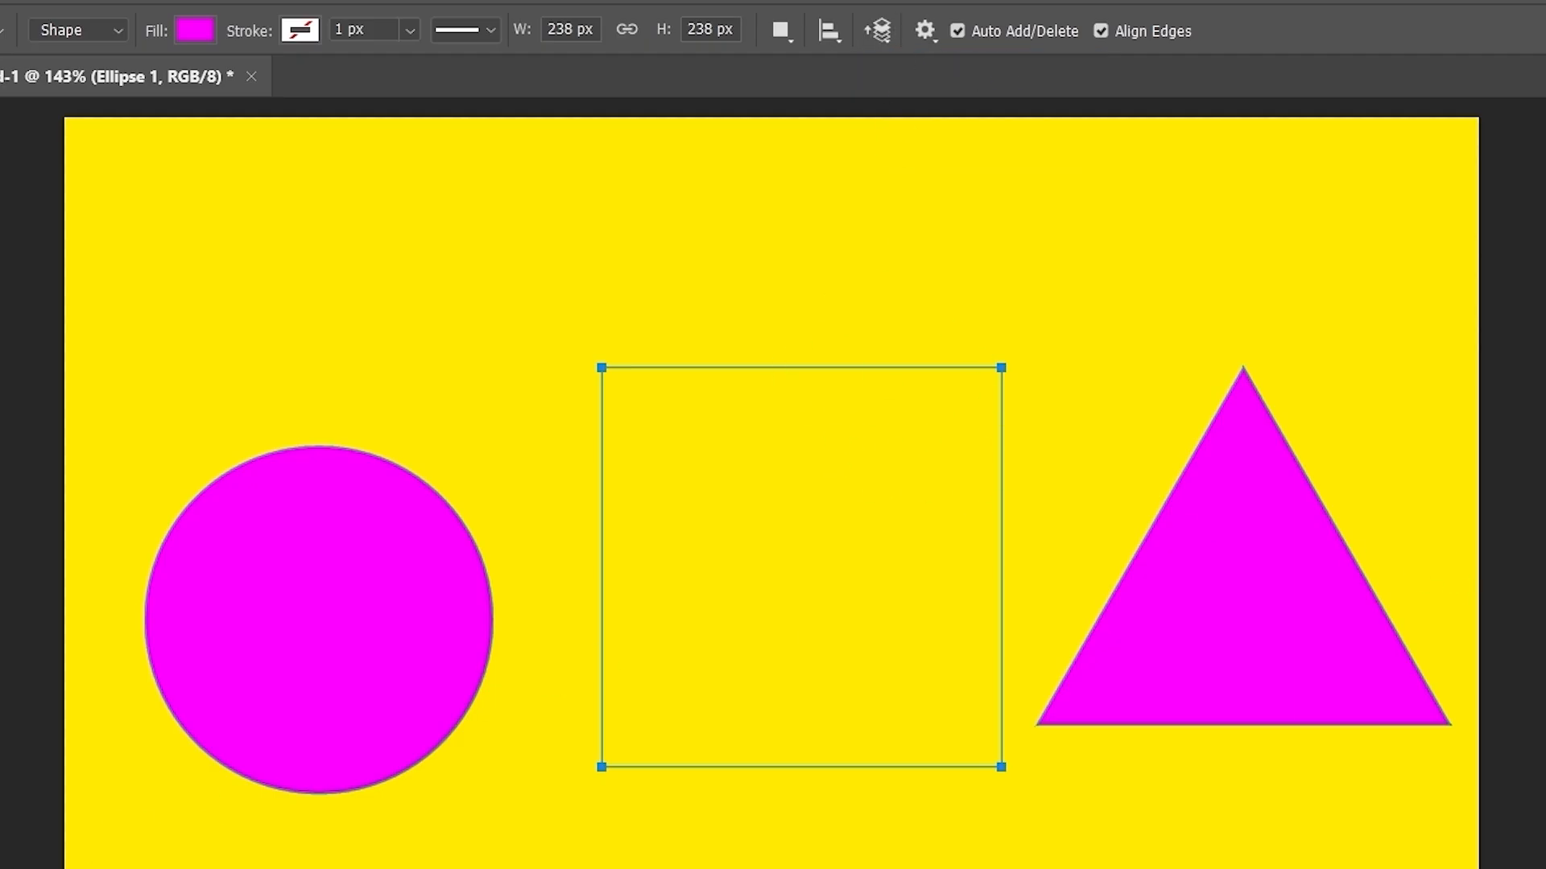
- Drag the square across the triangle and circle, then bring up the path arrangement choices again
click(22, 804)
drag(896, 573, 1107, 580)
drag(975, 573, 1119, 514)
drag(1009, 485, 338, 537)
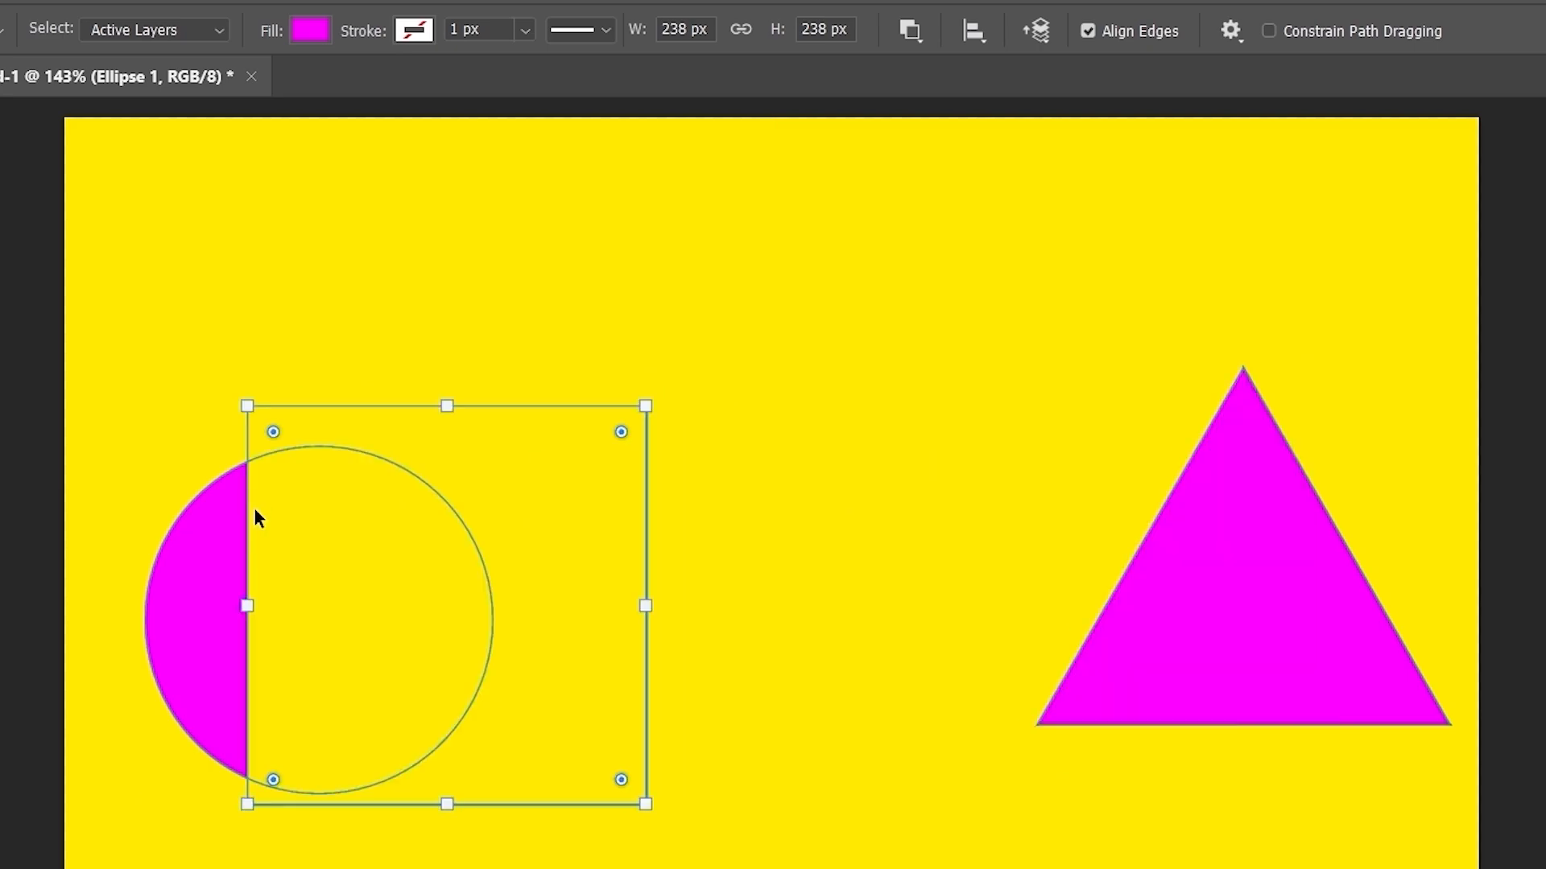
drag(530, 506, 812, 483)
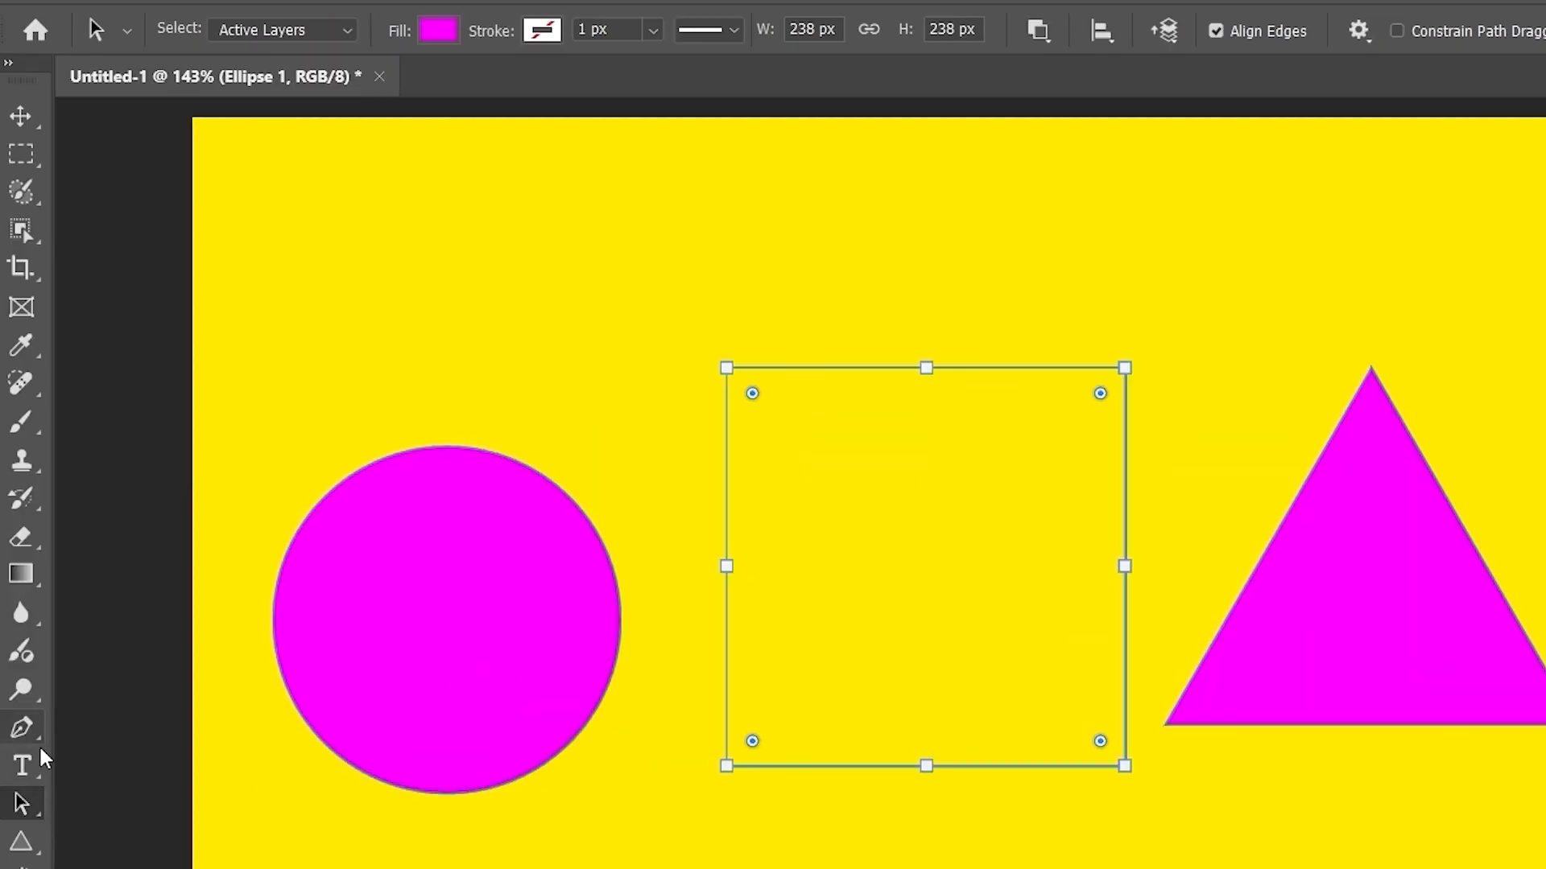
click(35, 730)
click(877, 31)
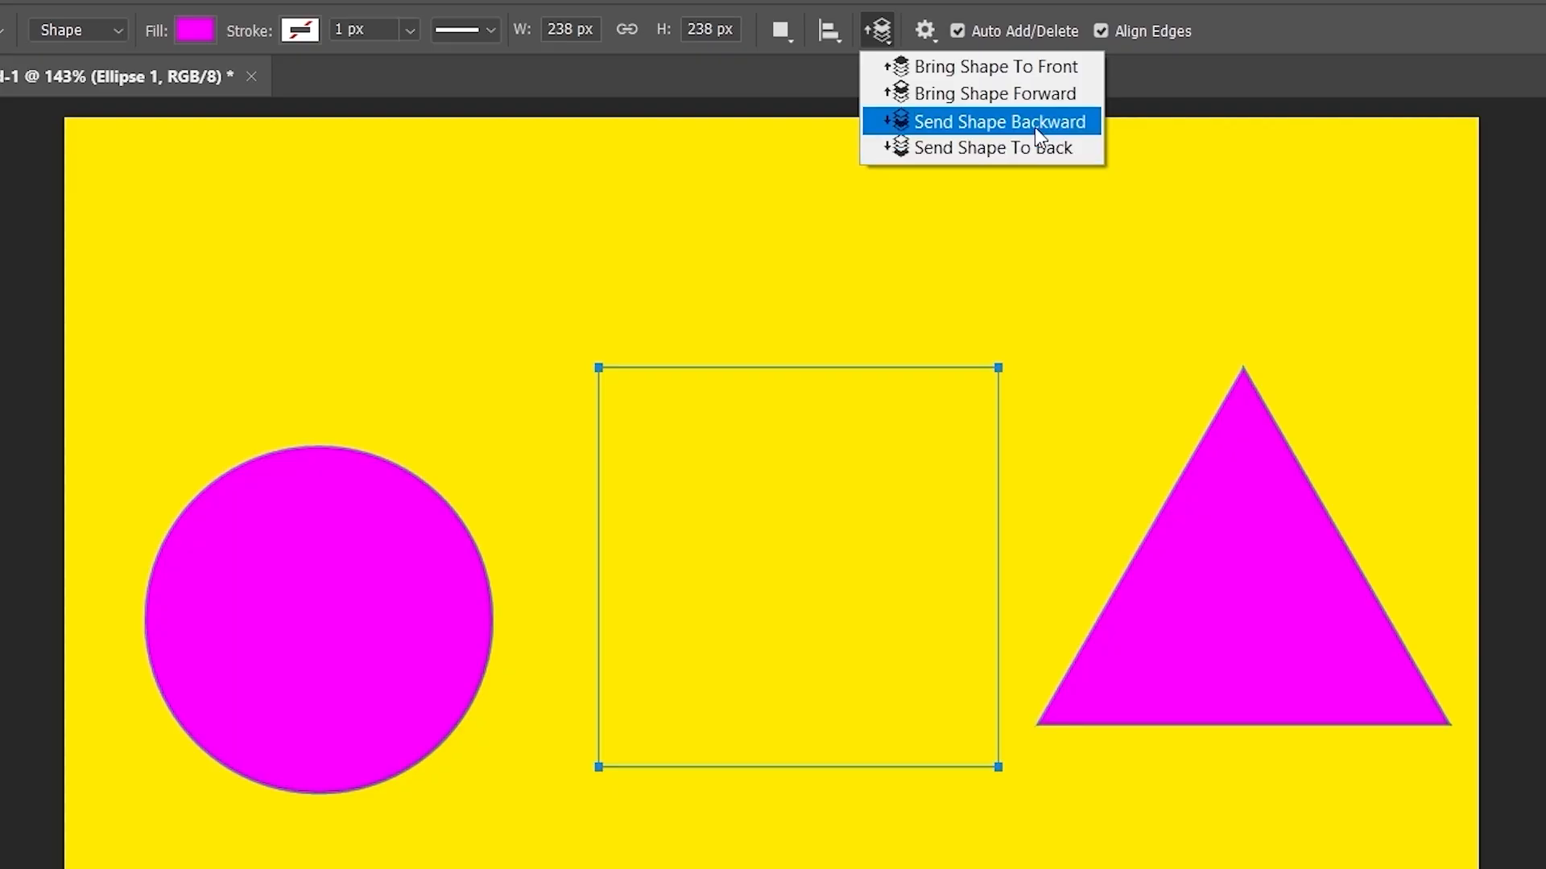
- Send the square to the back and move it between the circle and triangle
click(1025, 150)
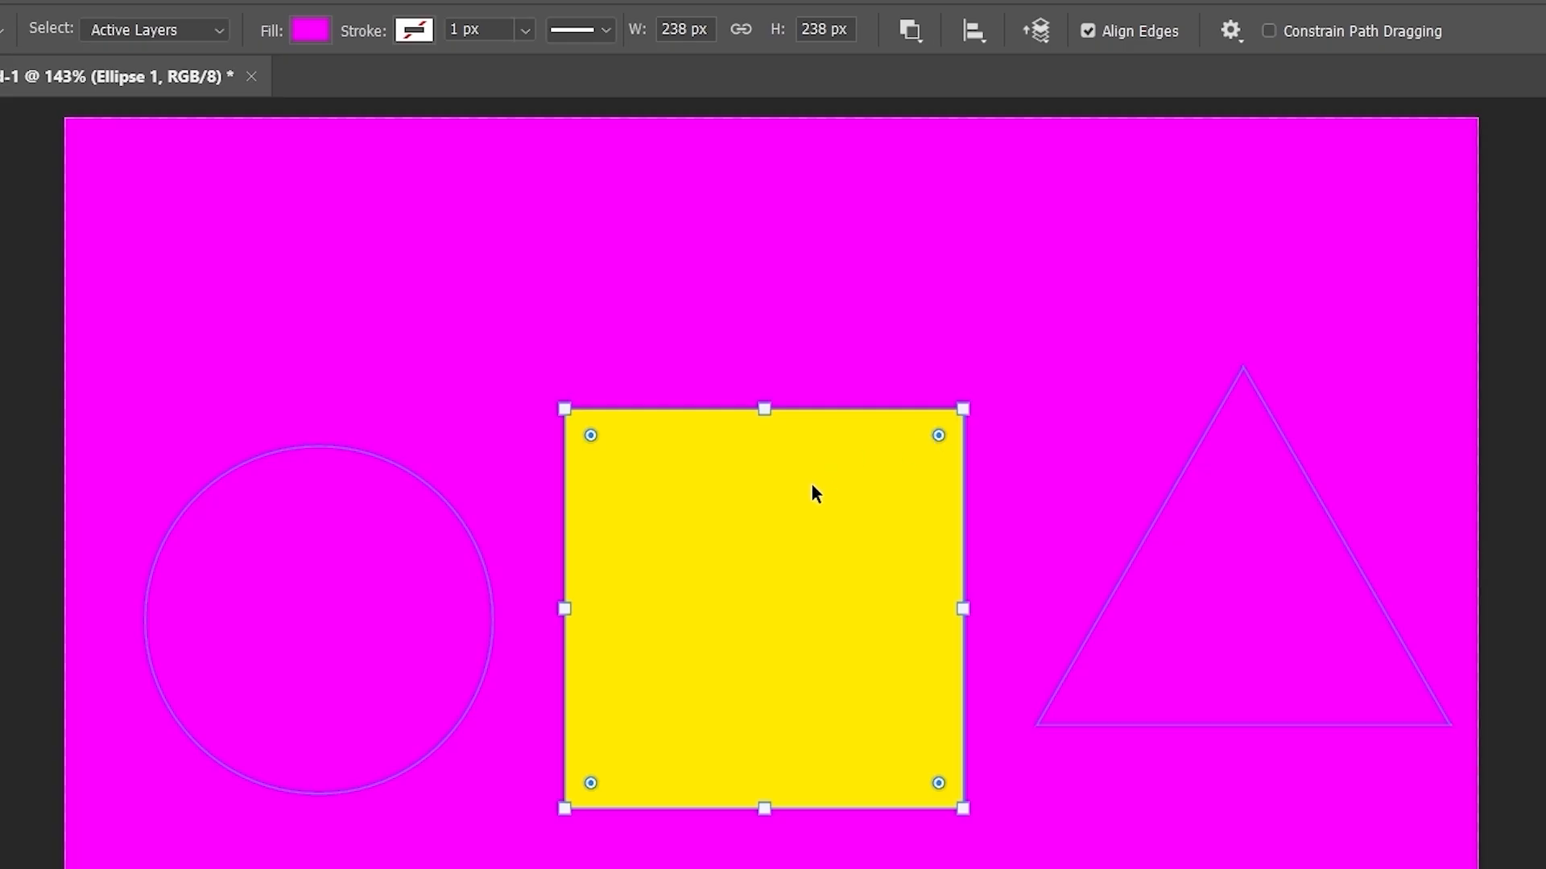
drag(813, 528, 541, 526)
drag(553, 524, 848, 524)
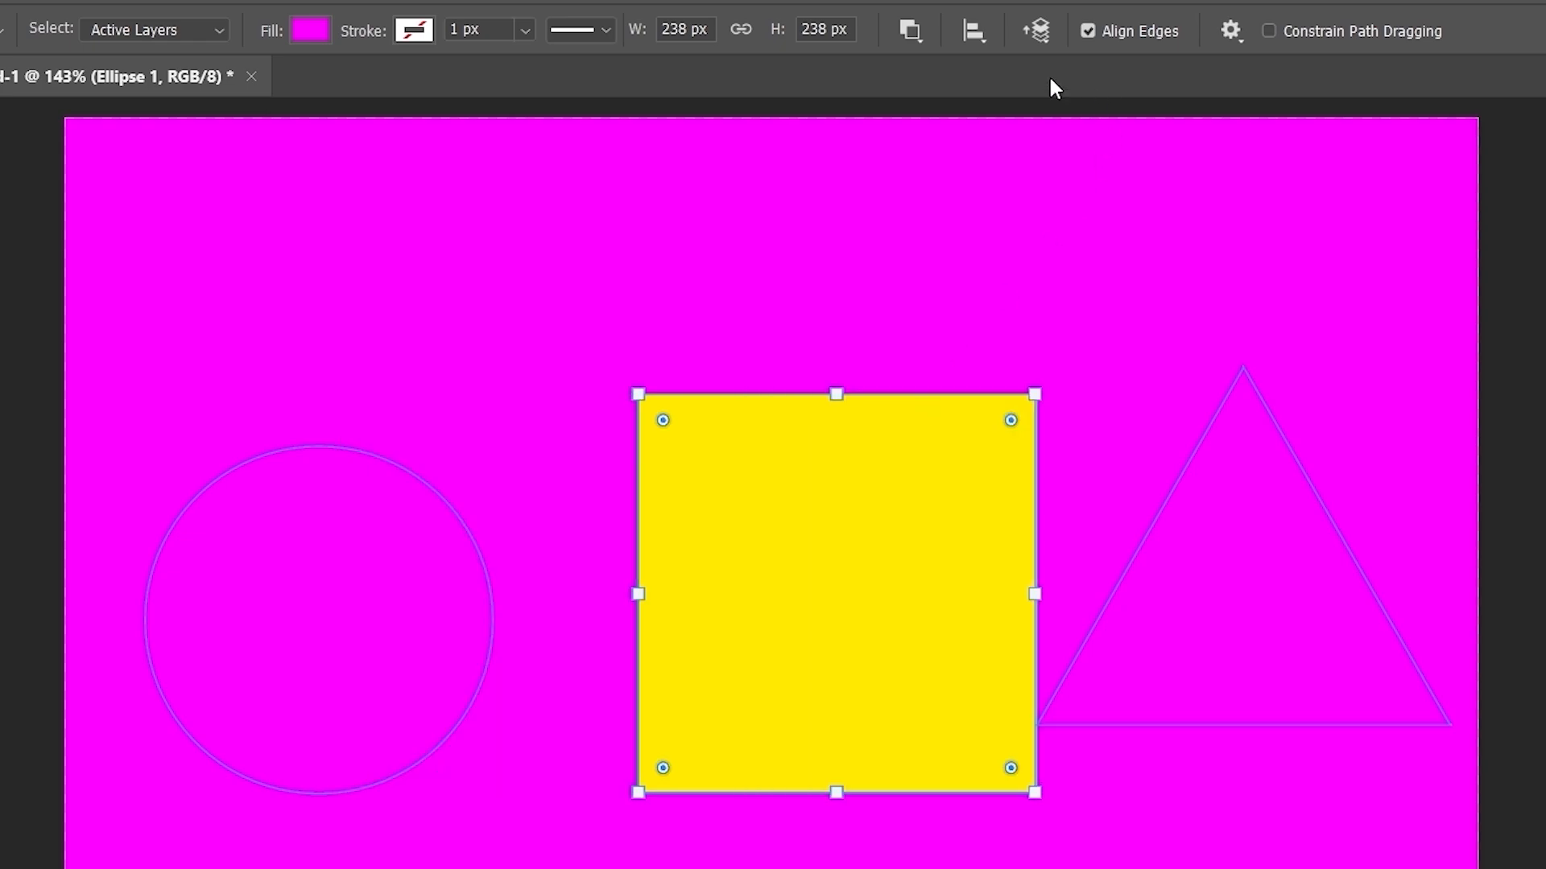
- Bring the square shape to the front and move it over the circle's right half
click(1036, 30)
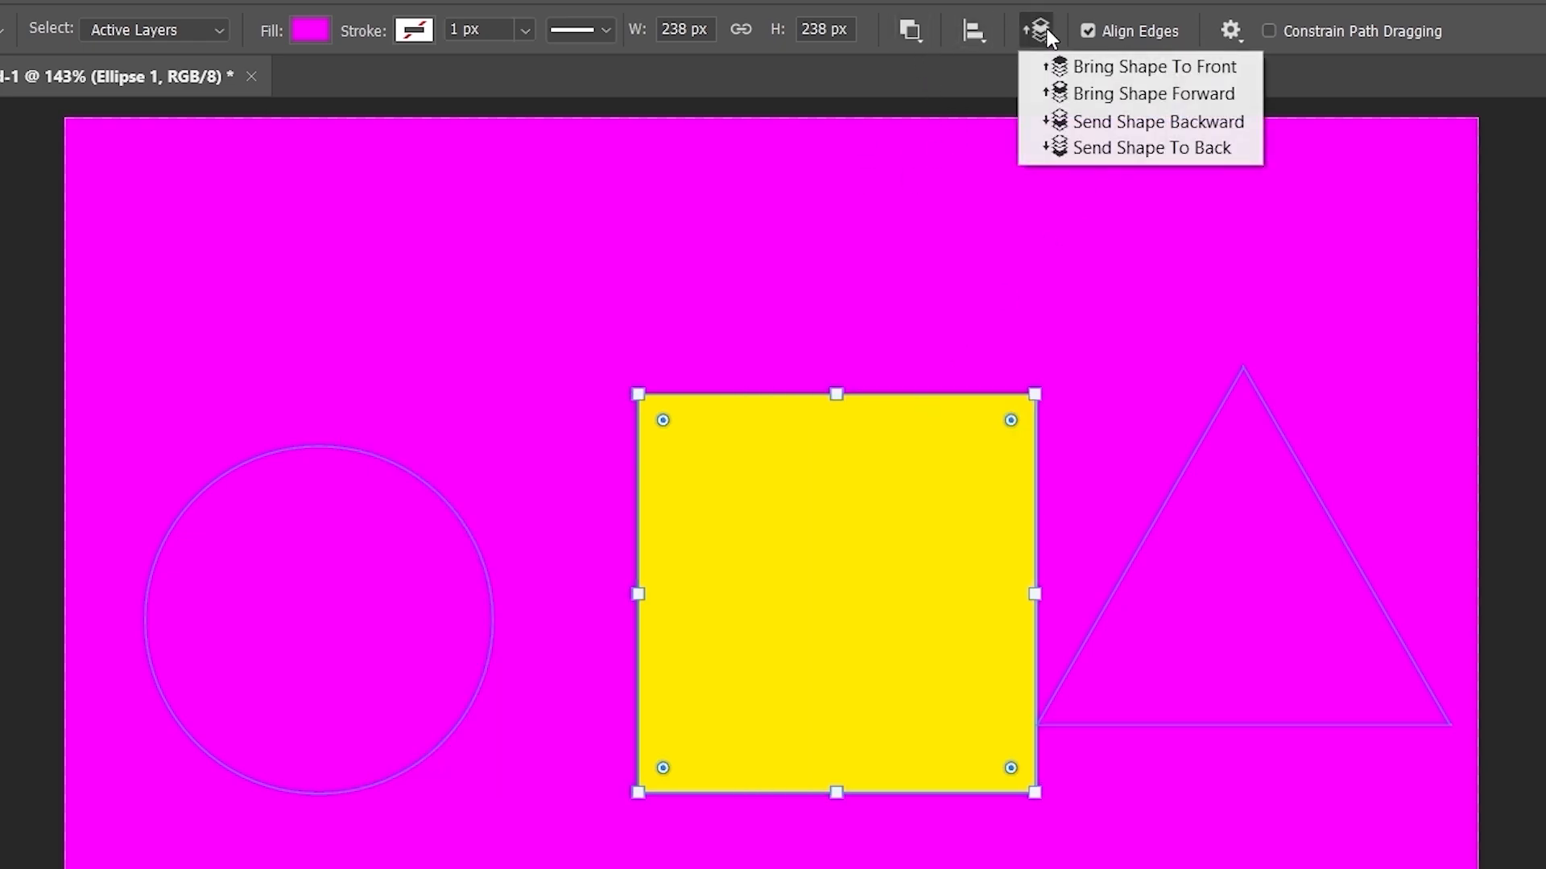
click(1084, 70)
click(1036, 31)
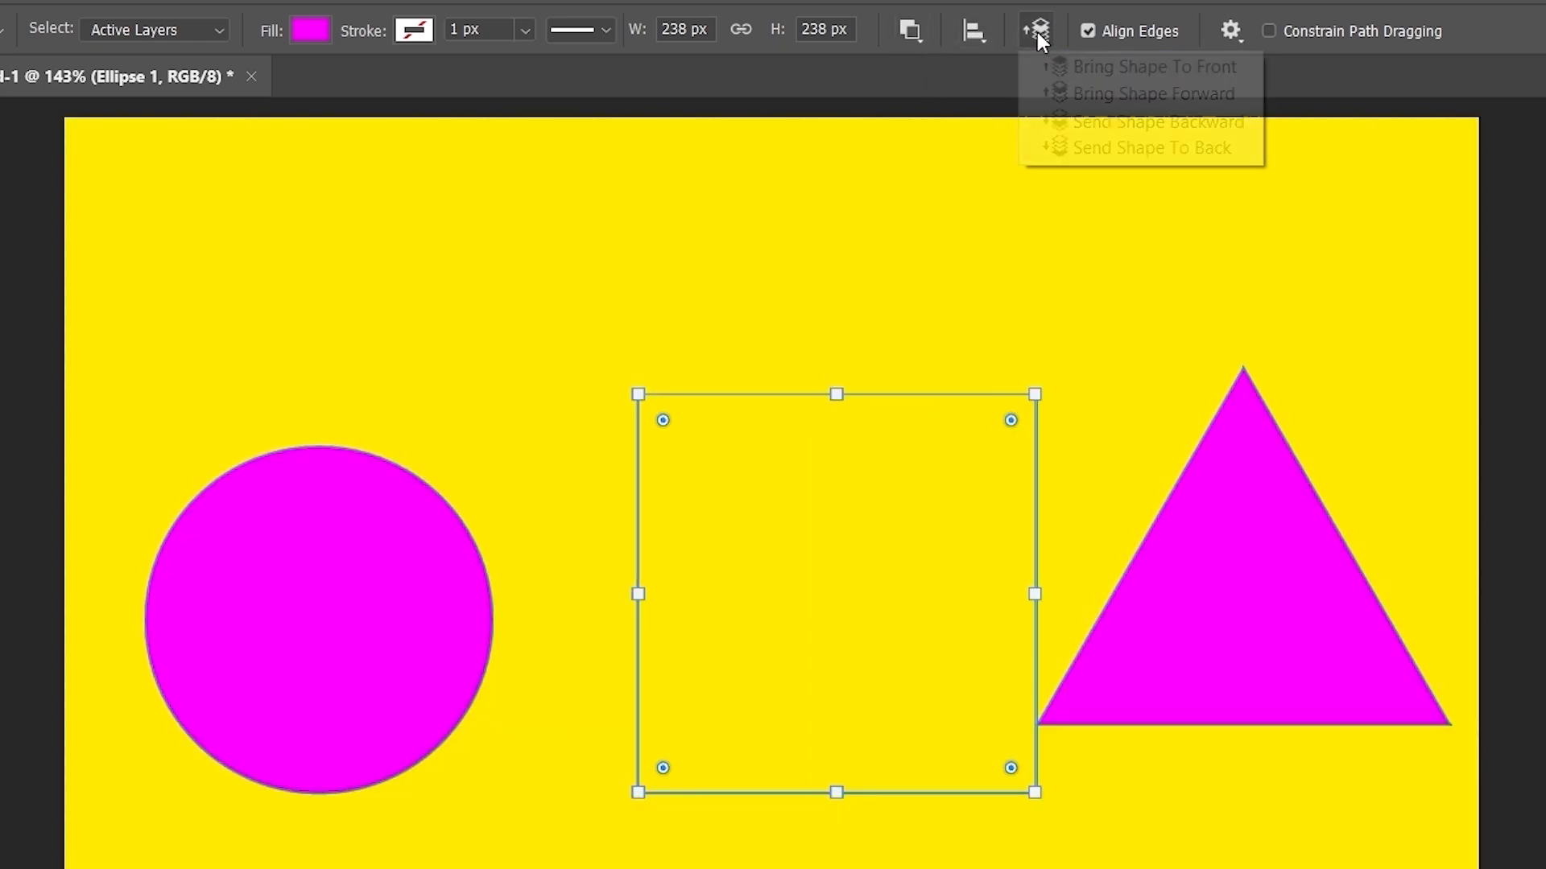
click(1079, 69)
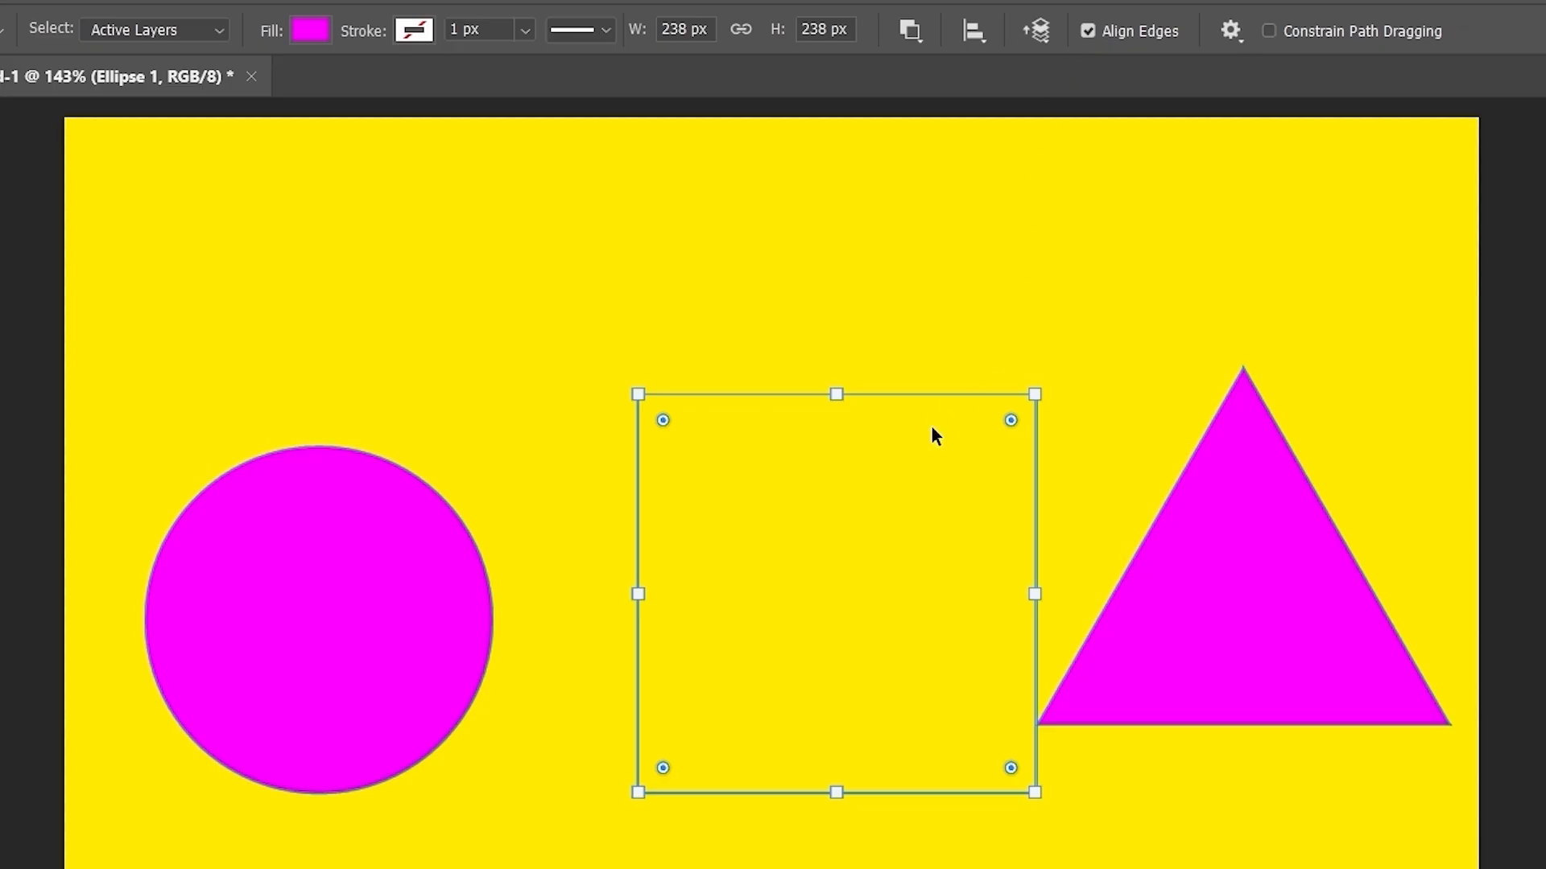
drag(931, 427, 798, 504)
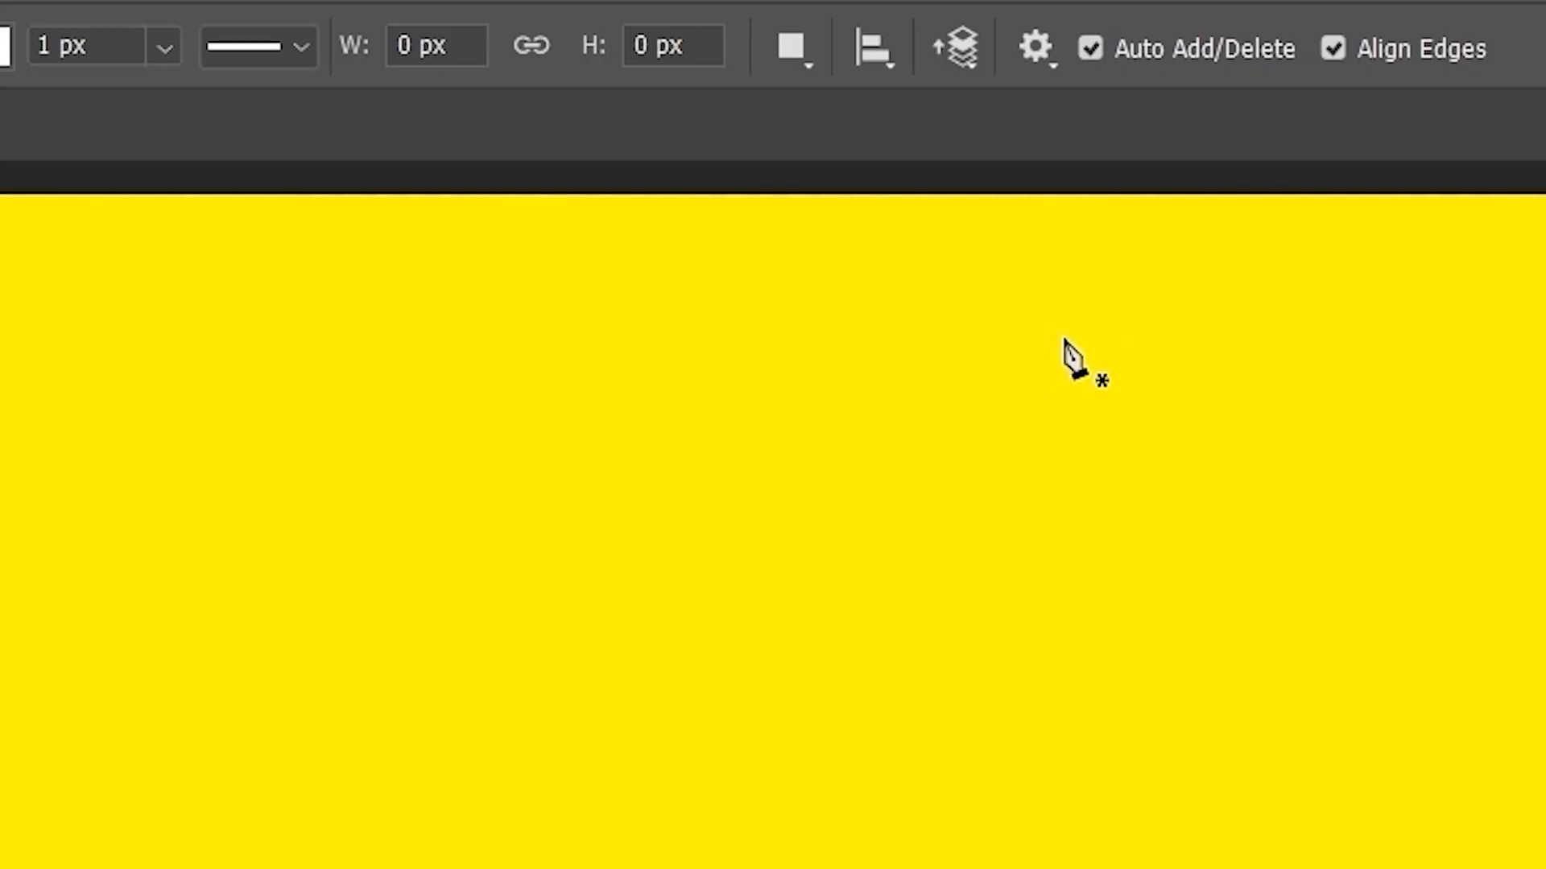
- Set the pen shape to No Color fill with a black 15 px stroke
click(1035, 58)
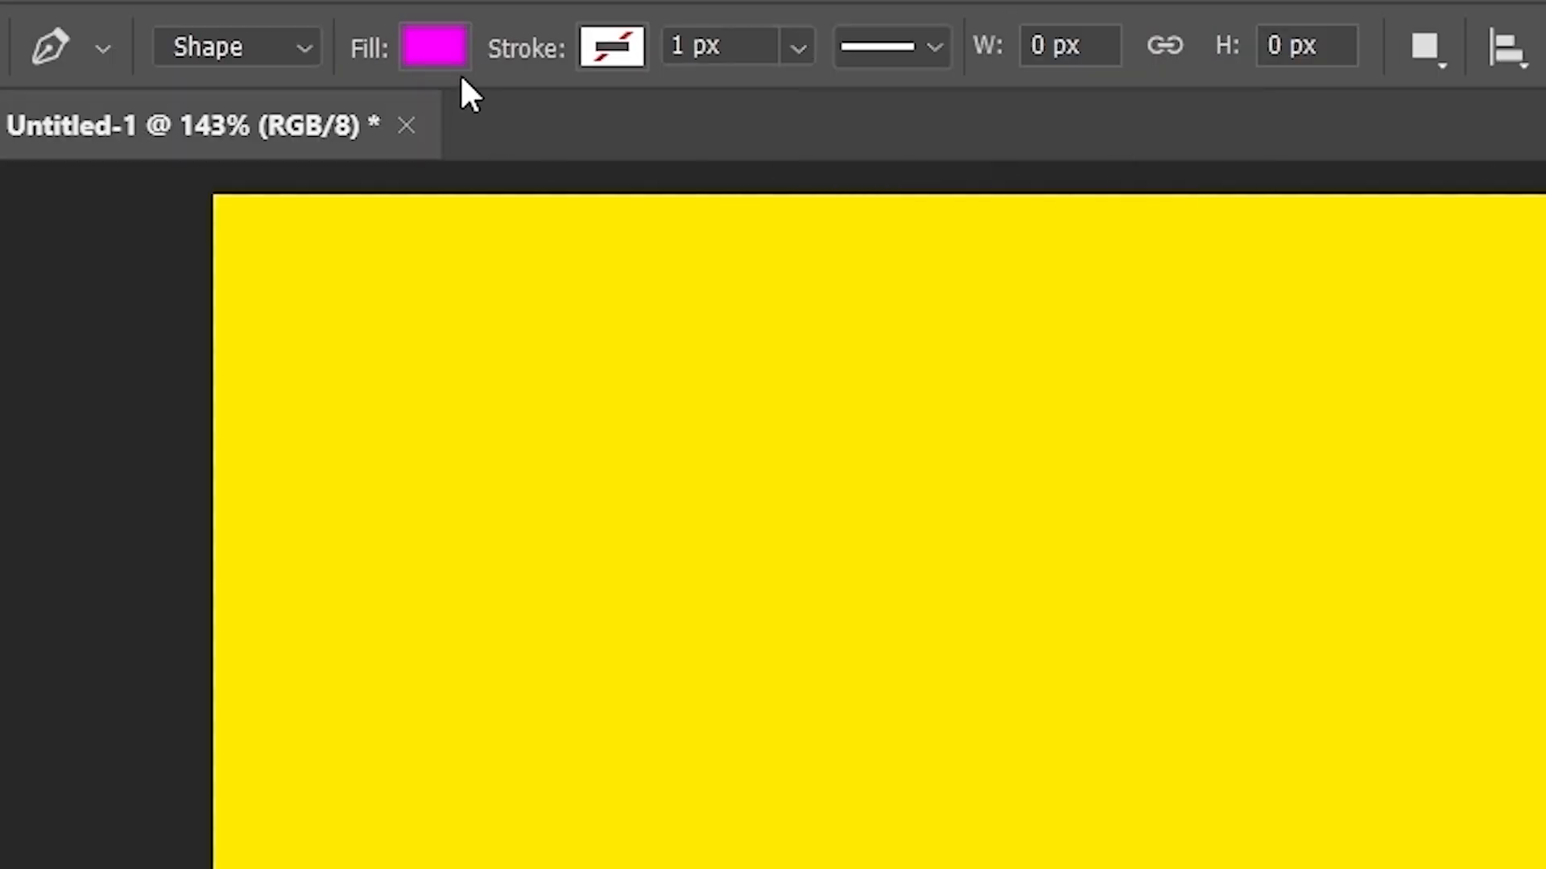
click(454, 45)
click(143, 145)
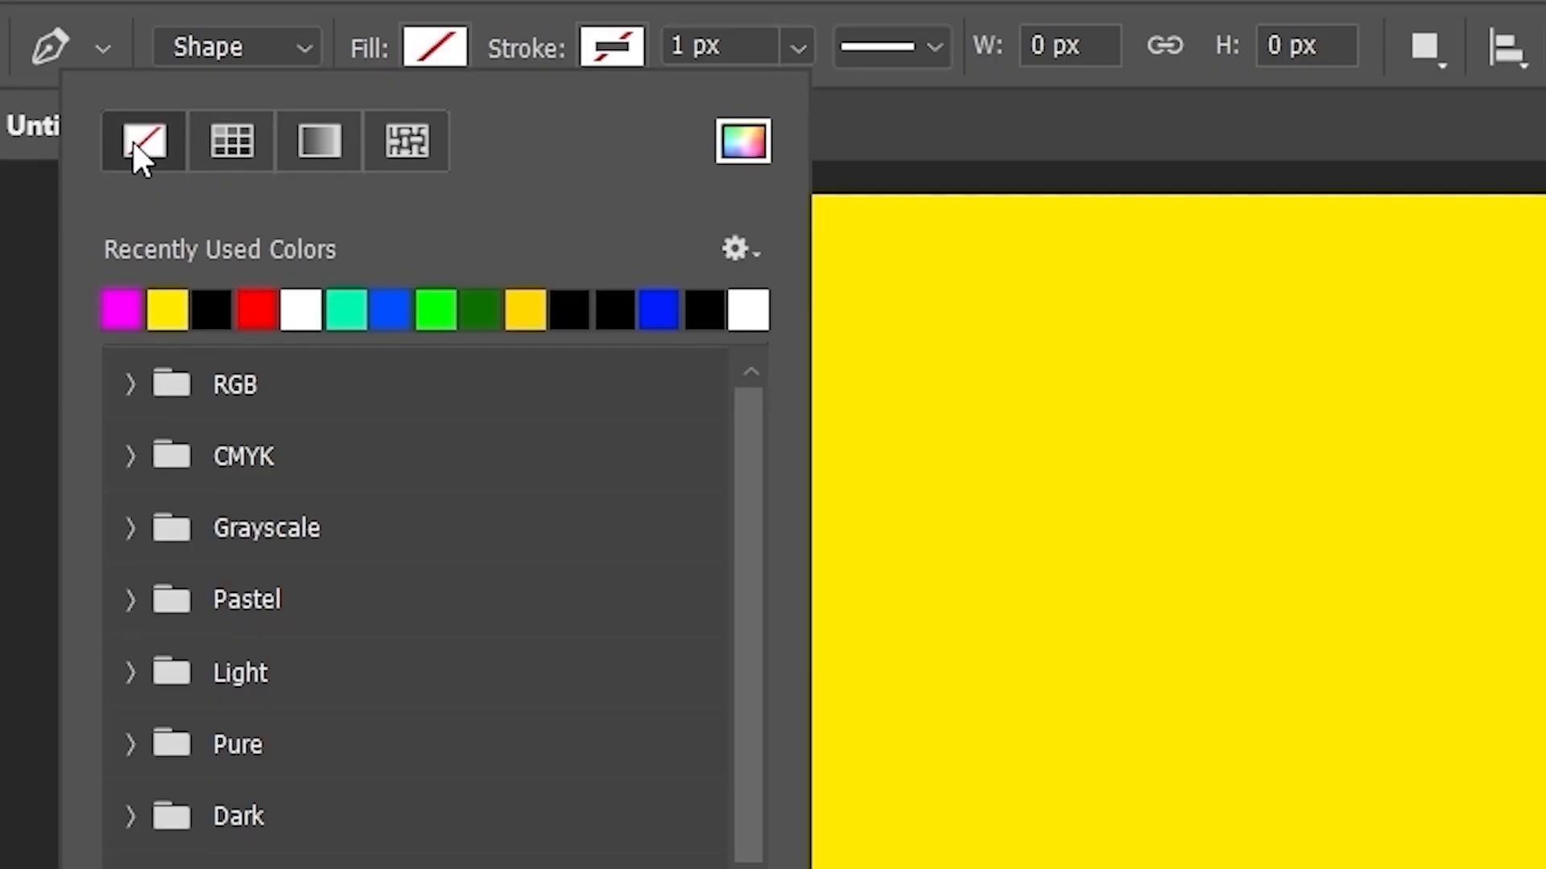
click(624, 55)
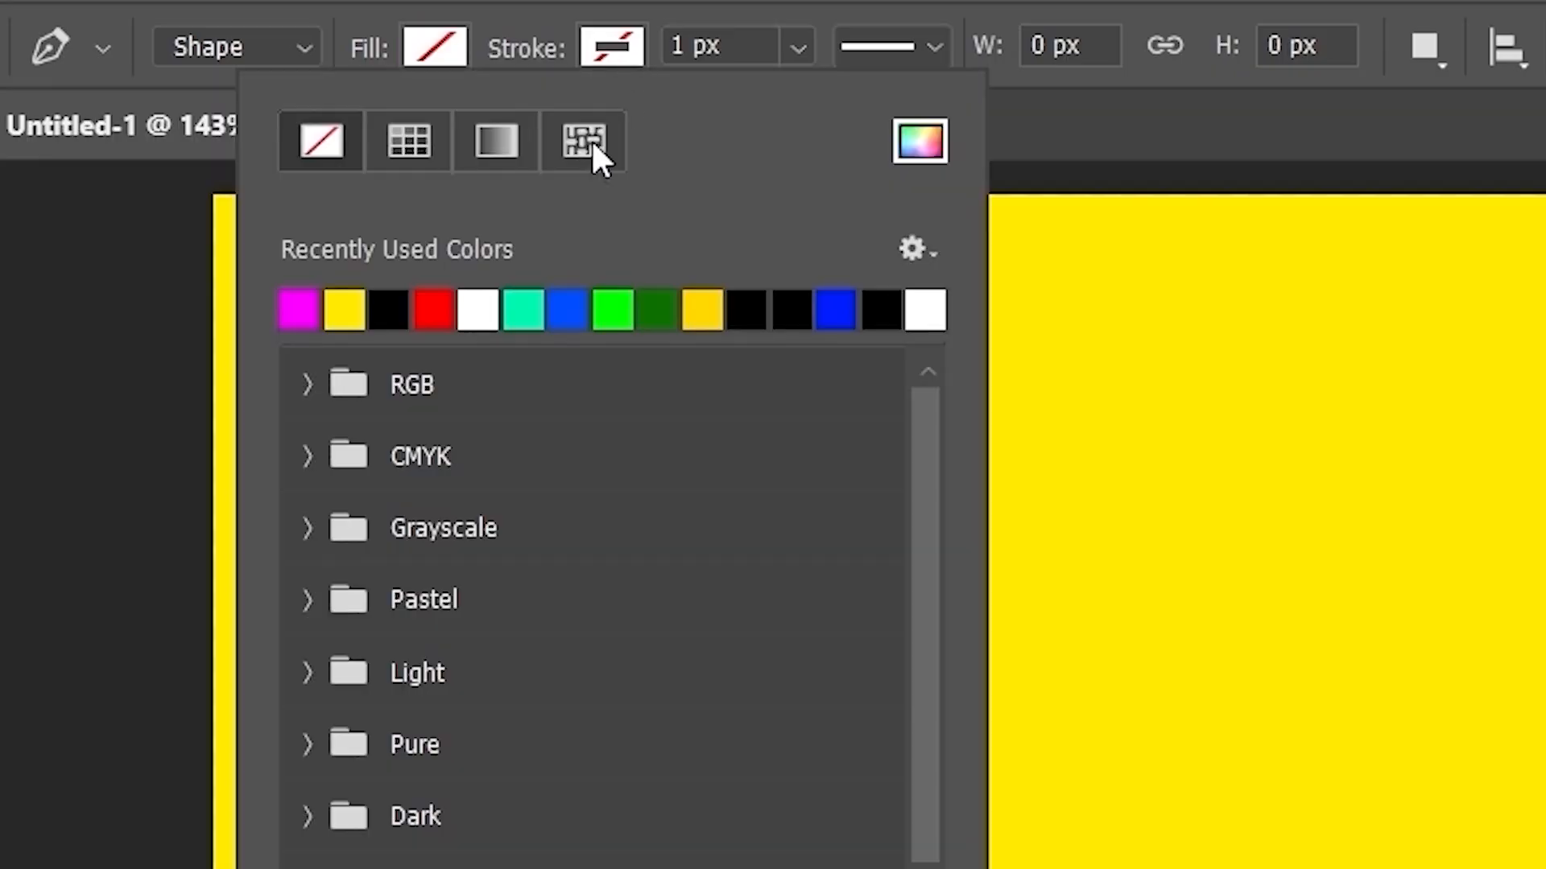
click(390, 310)
click(749, 42)
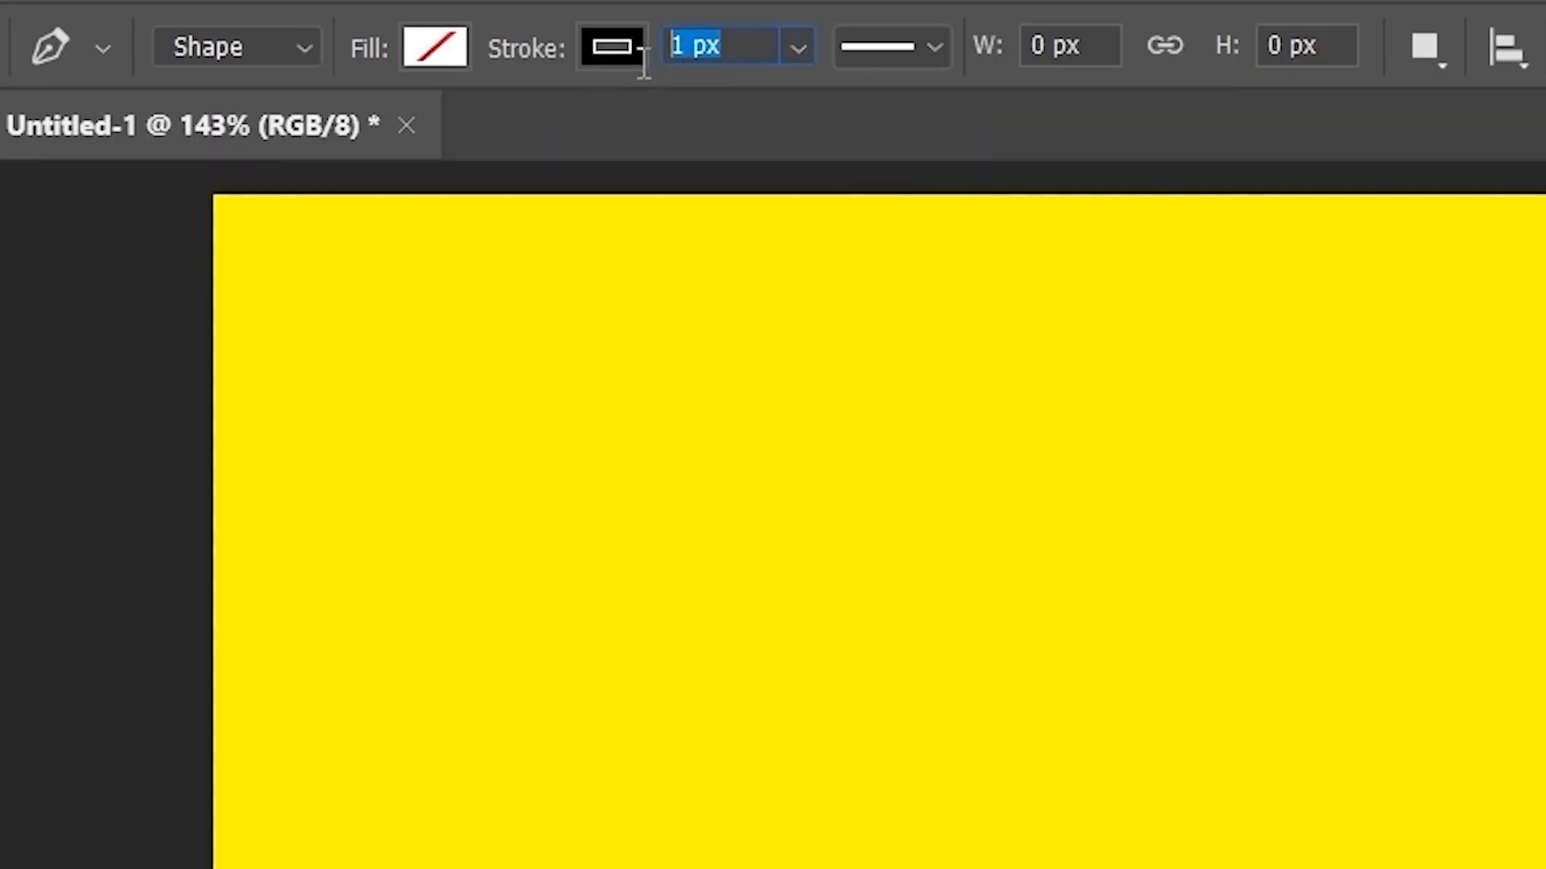
text(15)
key(Return)
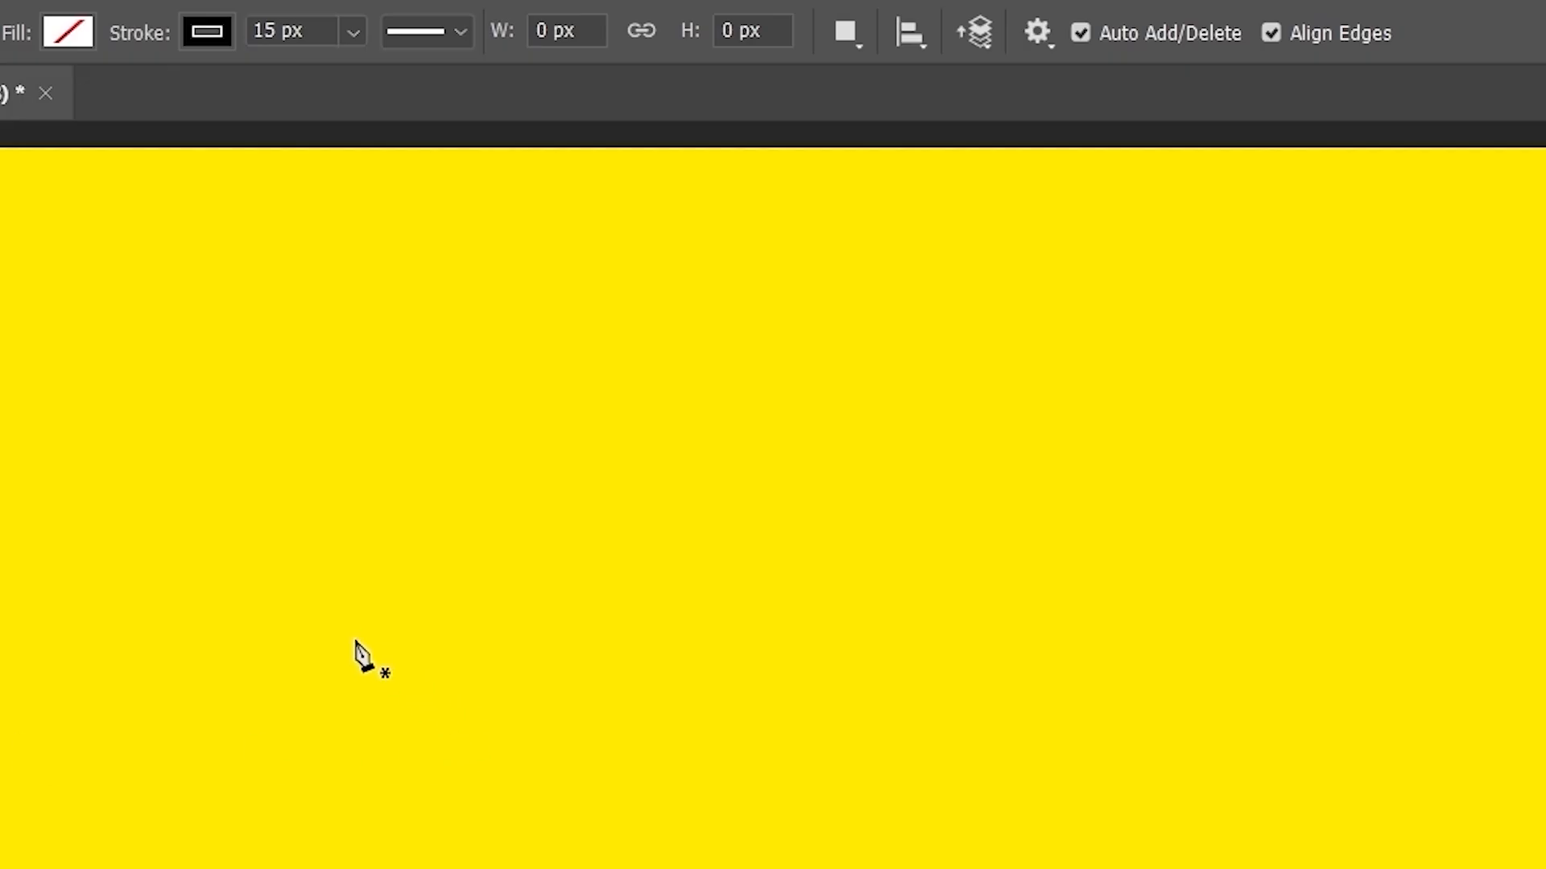
- Draw a horizontal line across the canvas and thicken its stroke to 25 px
click(354, 638)
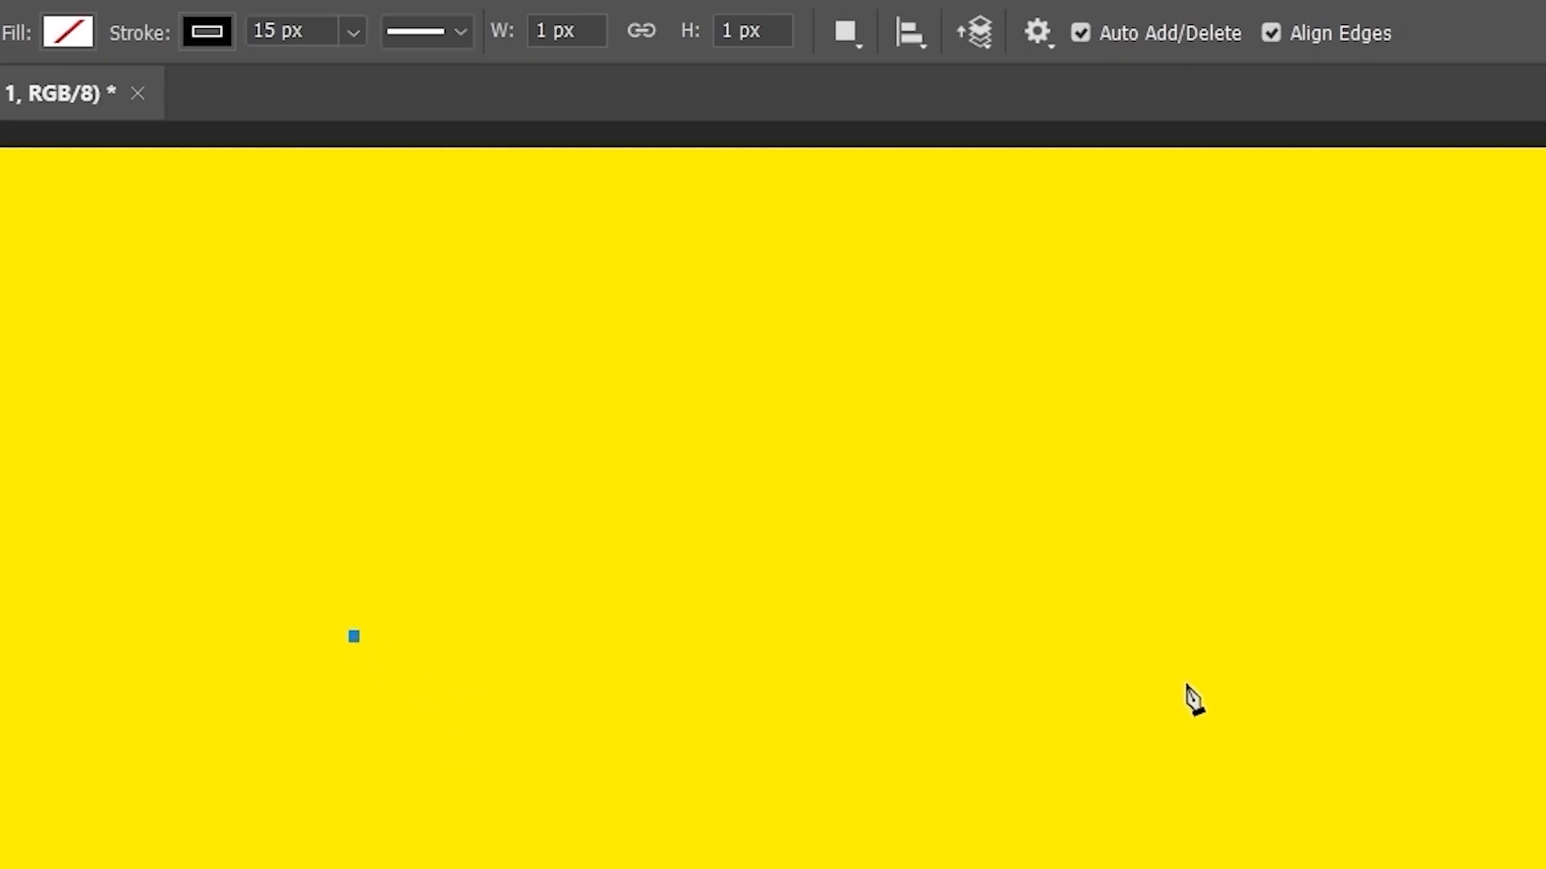
click(1386, 637)
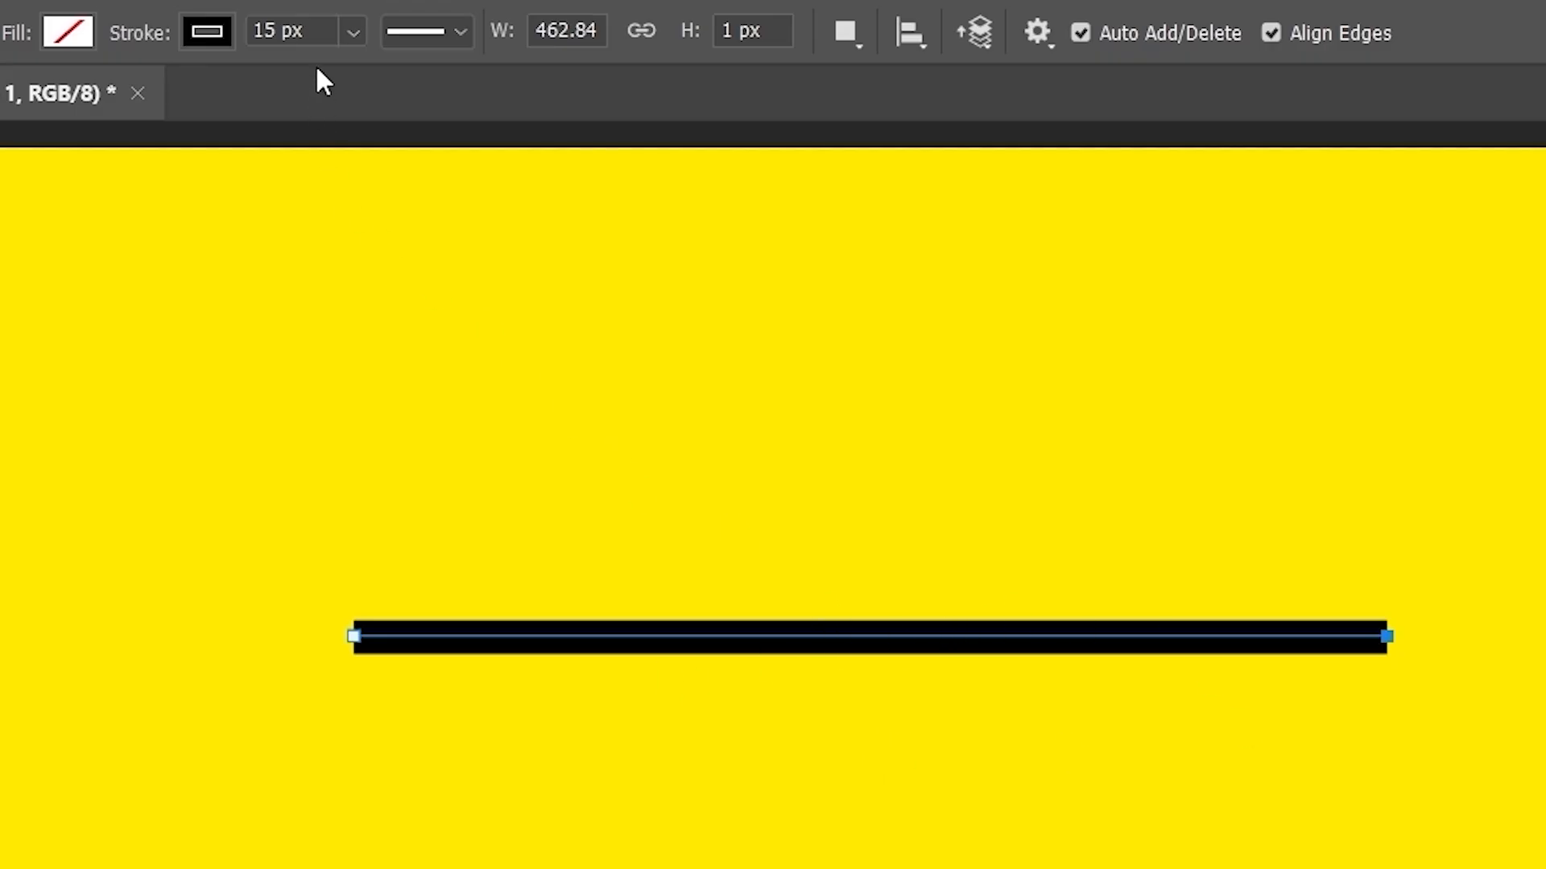
click(318, 28)
drag(318, 28, 228, 47)
text(25)
key(Return)
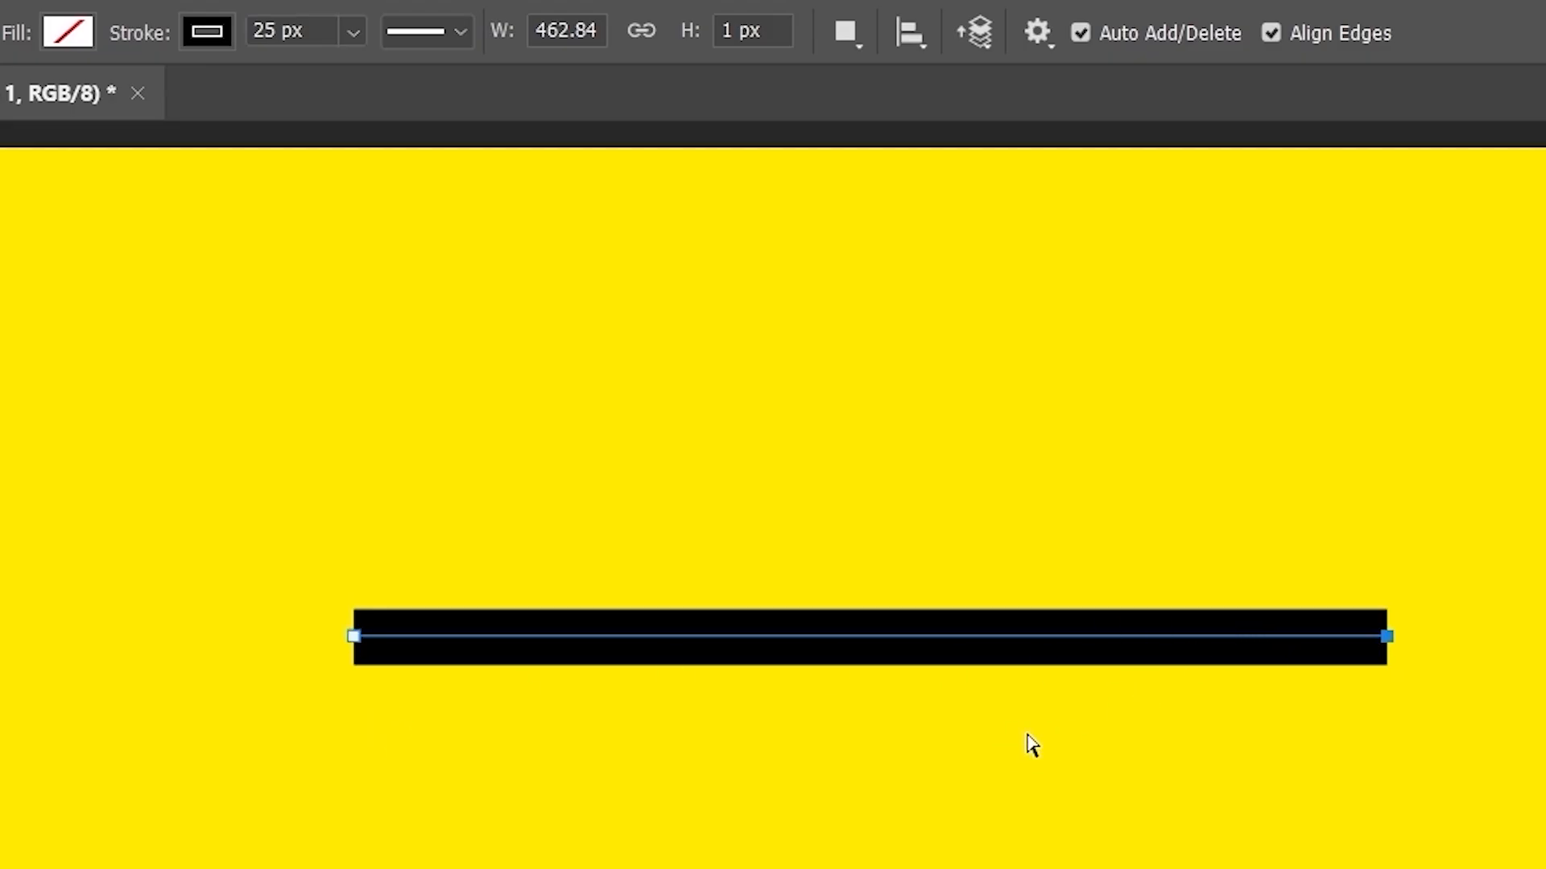
scroll(1028, 742, up, 3)
click(1037, 32)
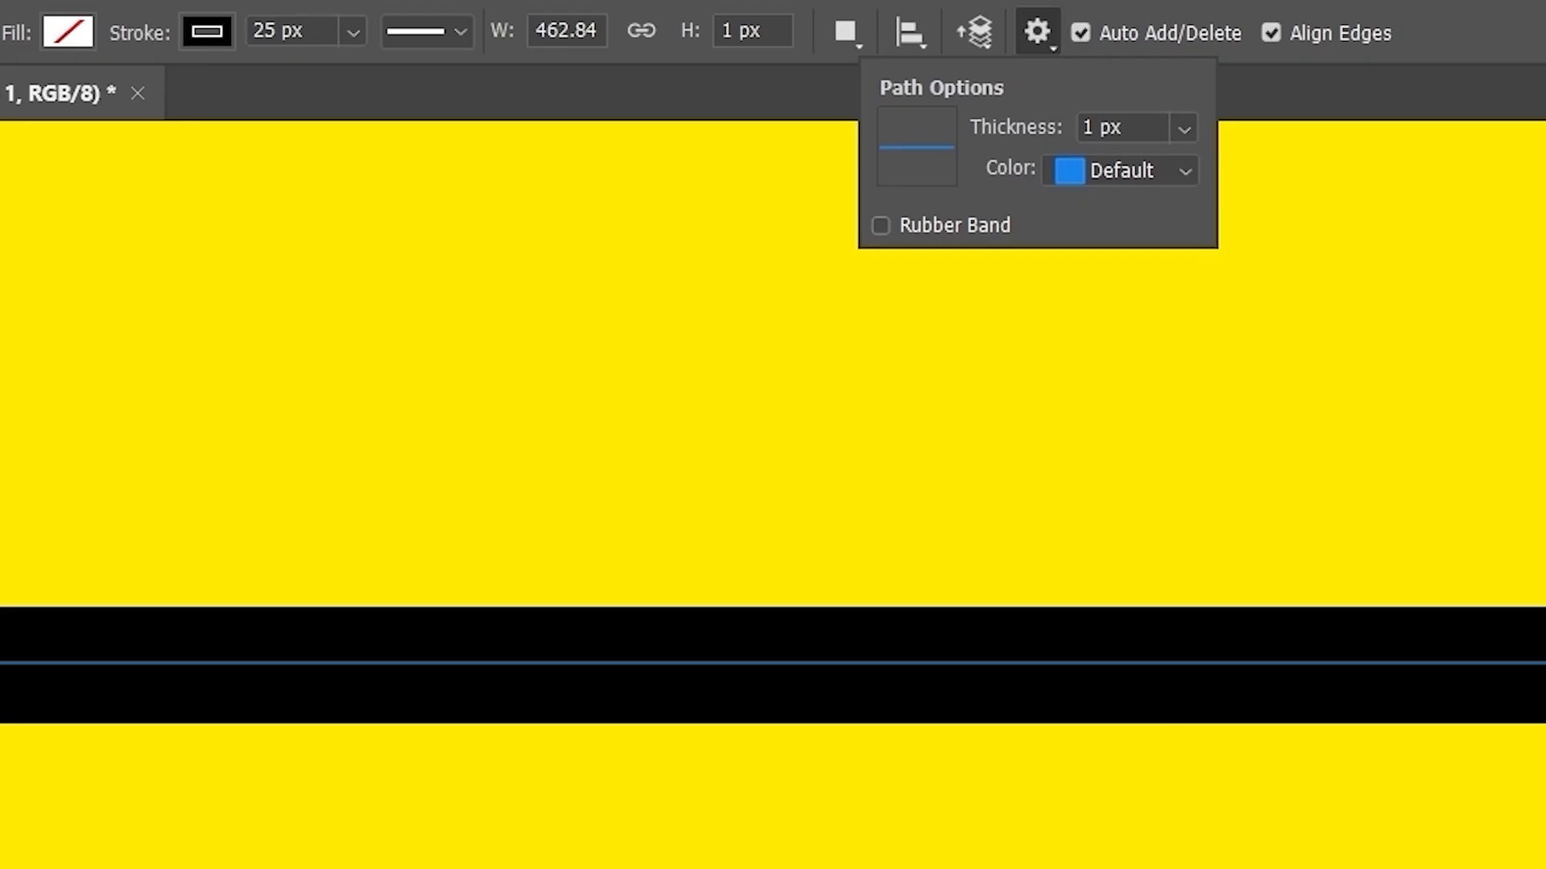
- Try path outline thicknesses of 3, 1, 0.5 and 0.75 px, settling on 3 px
key(Escape)
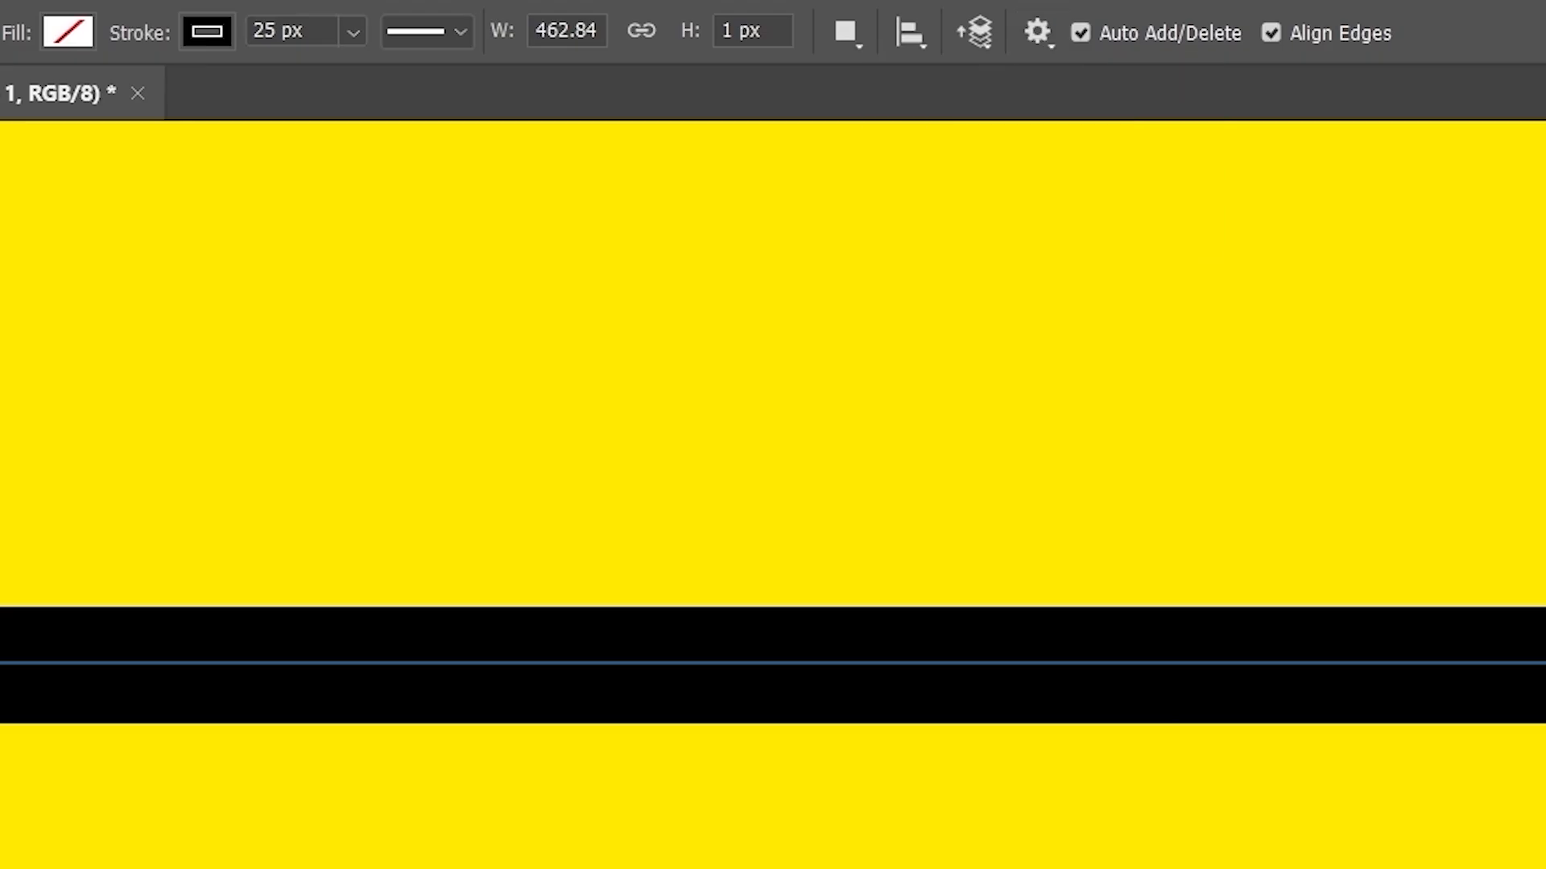
click(1035, 33)
click(1181, 128)
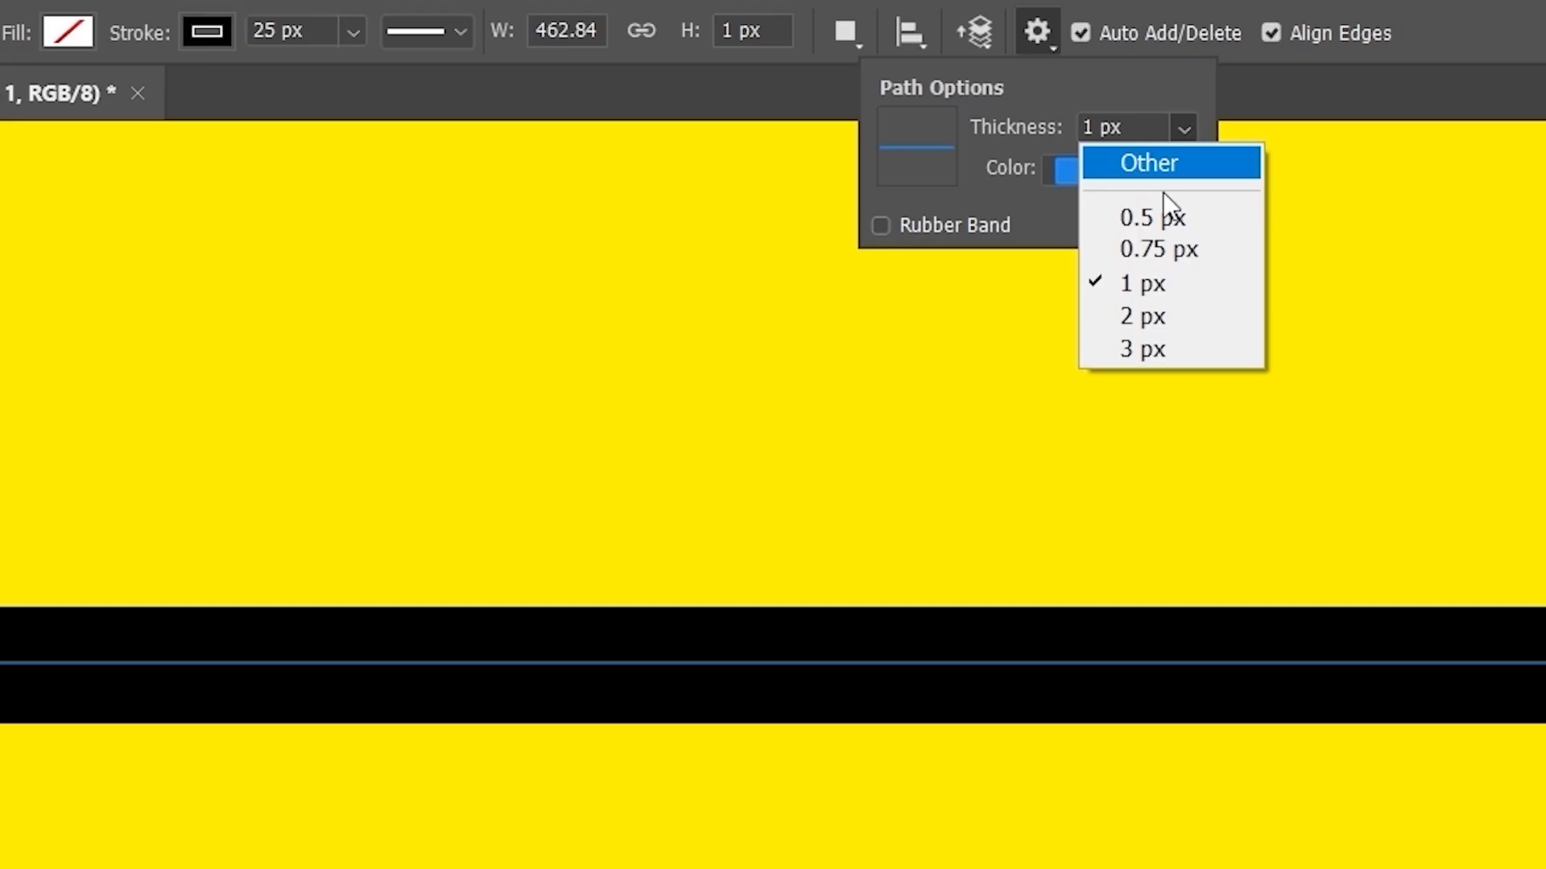
click(1148, 351)
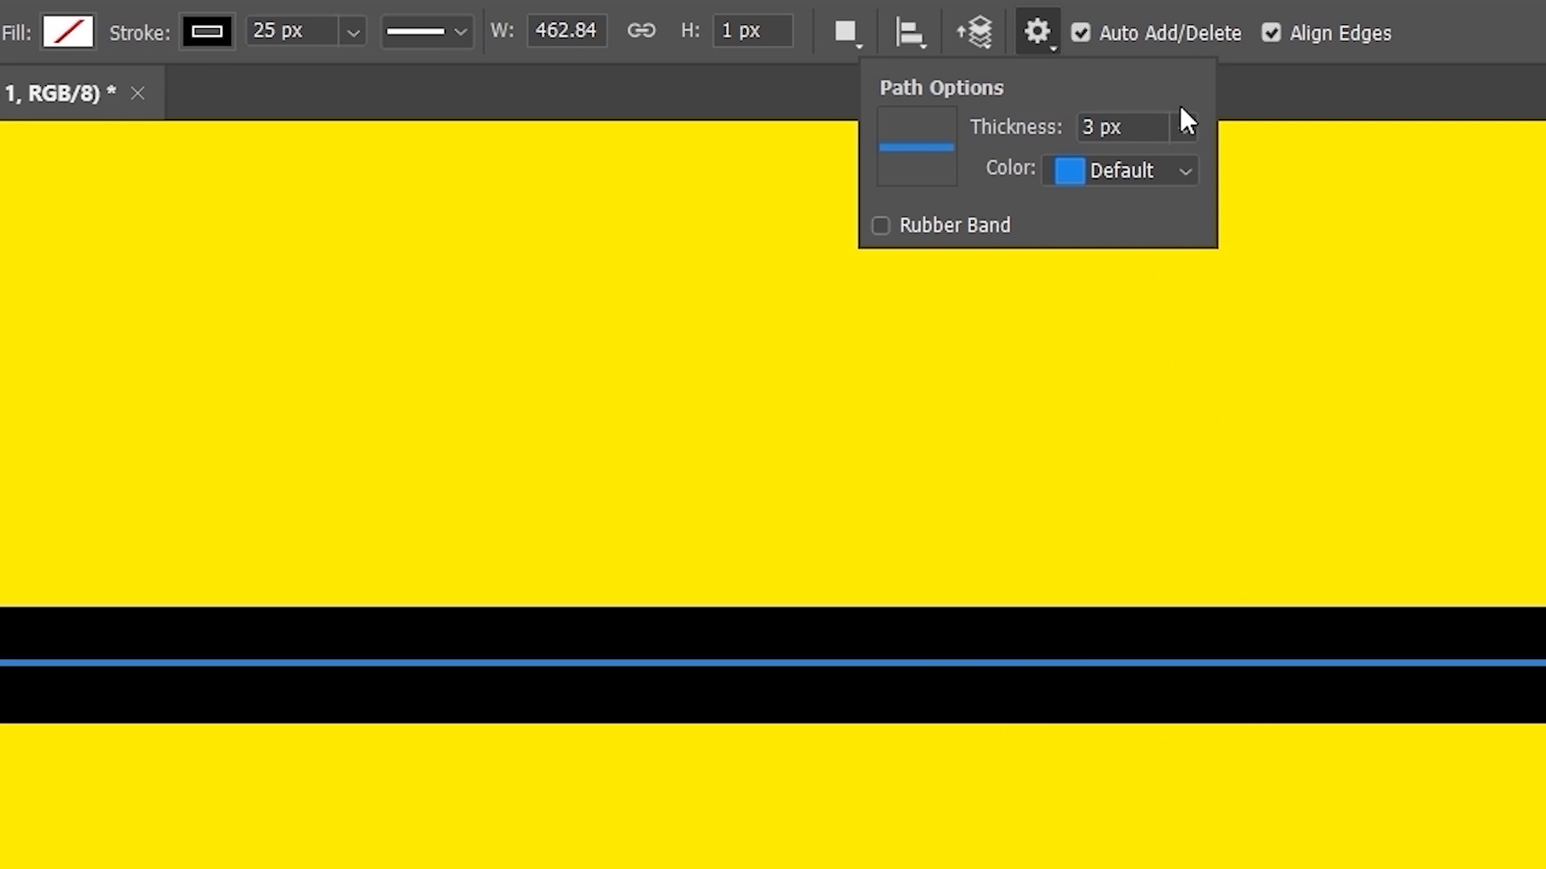
click(1183, 127)
click(1143, 282)
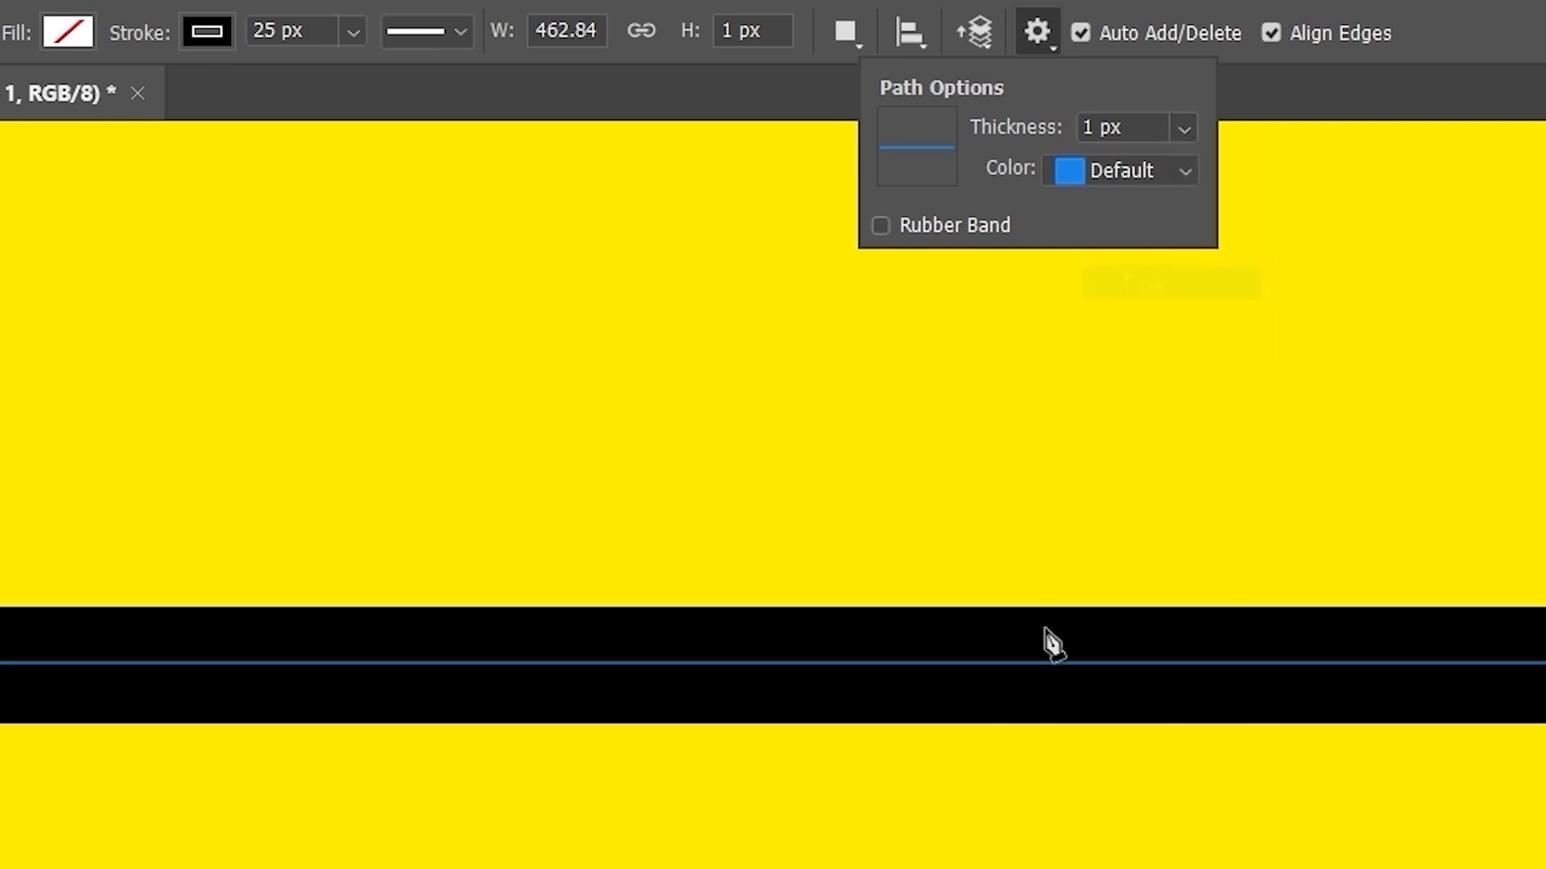
click(1191, 129)
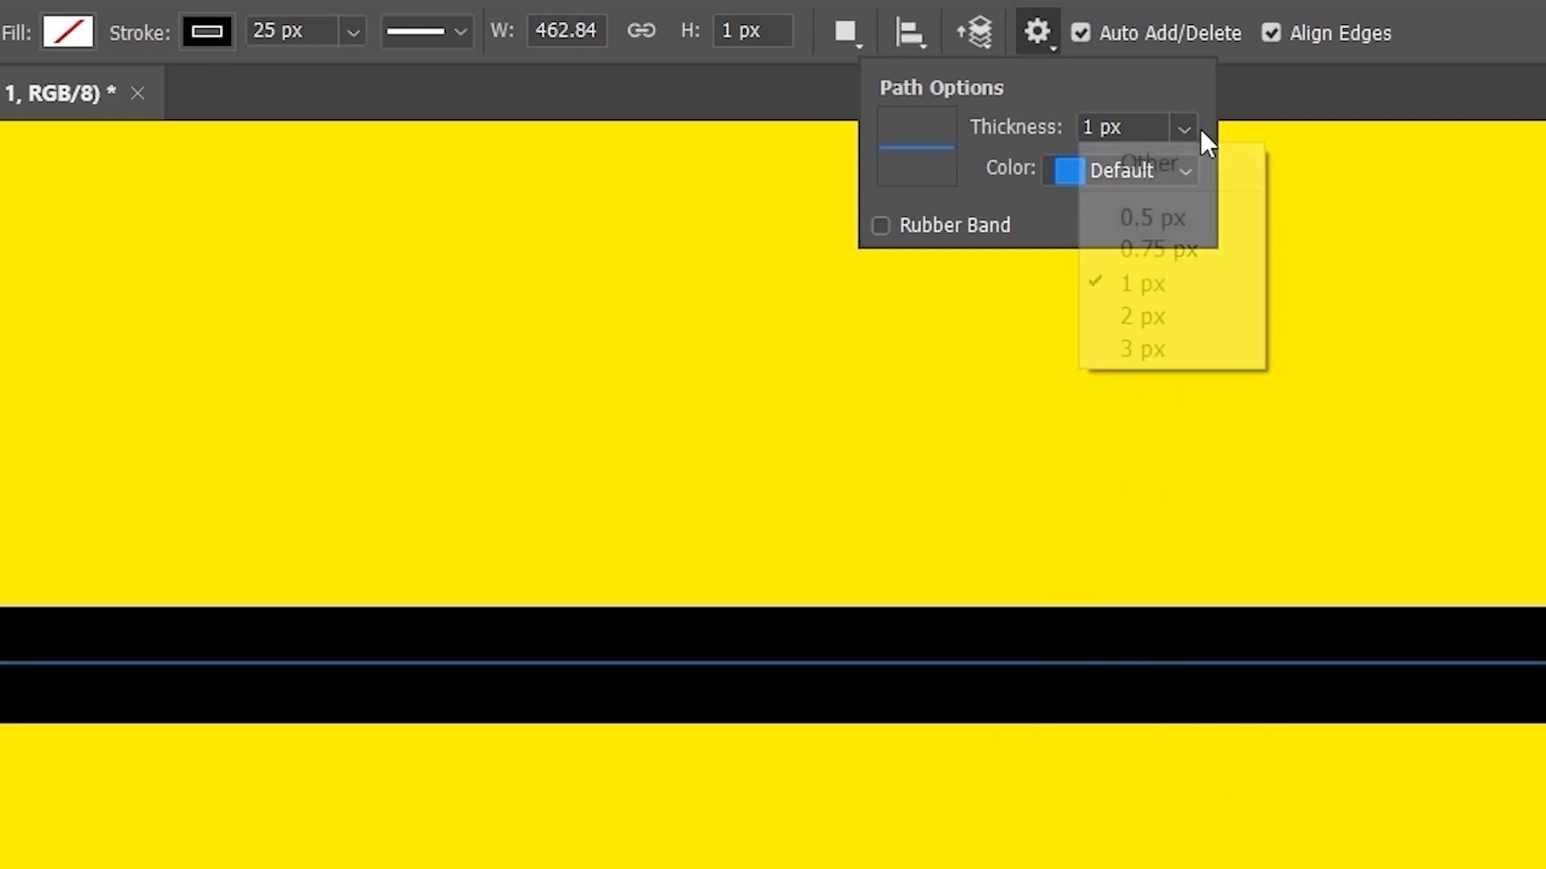
click(1199, 215)
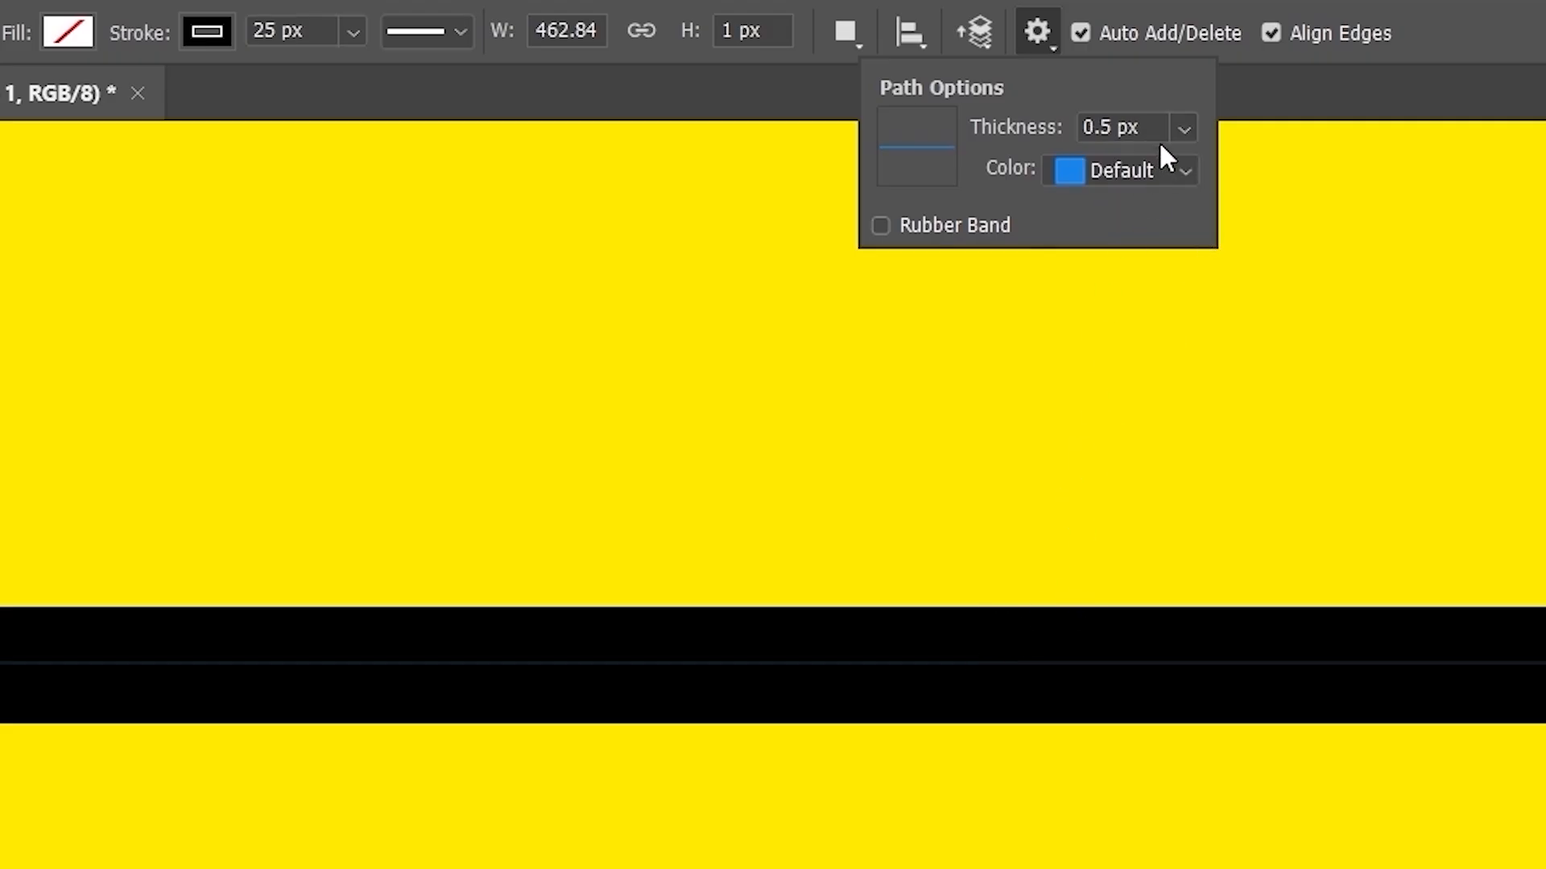
click(1189, 128)
click(1184, 245)
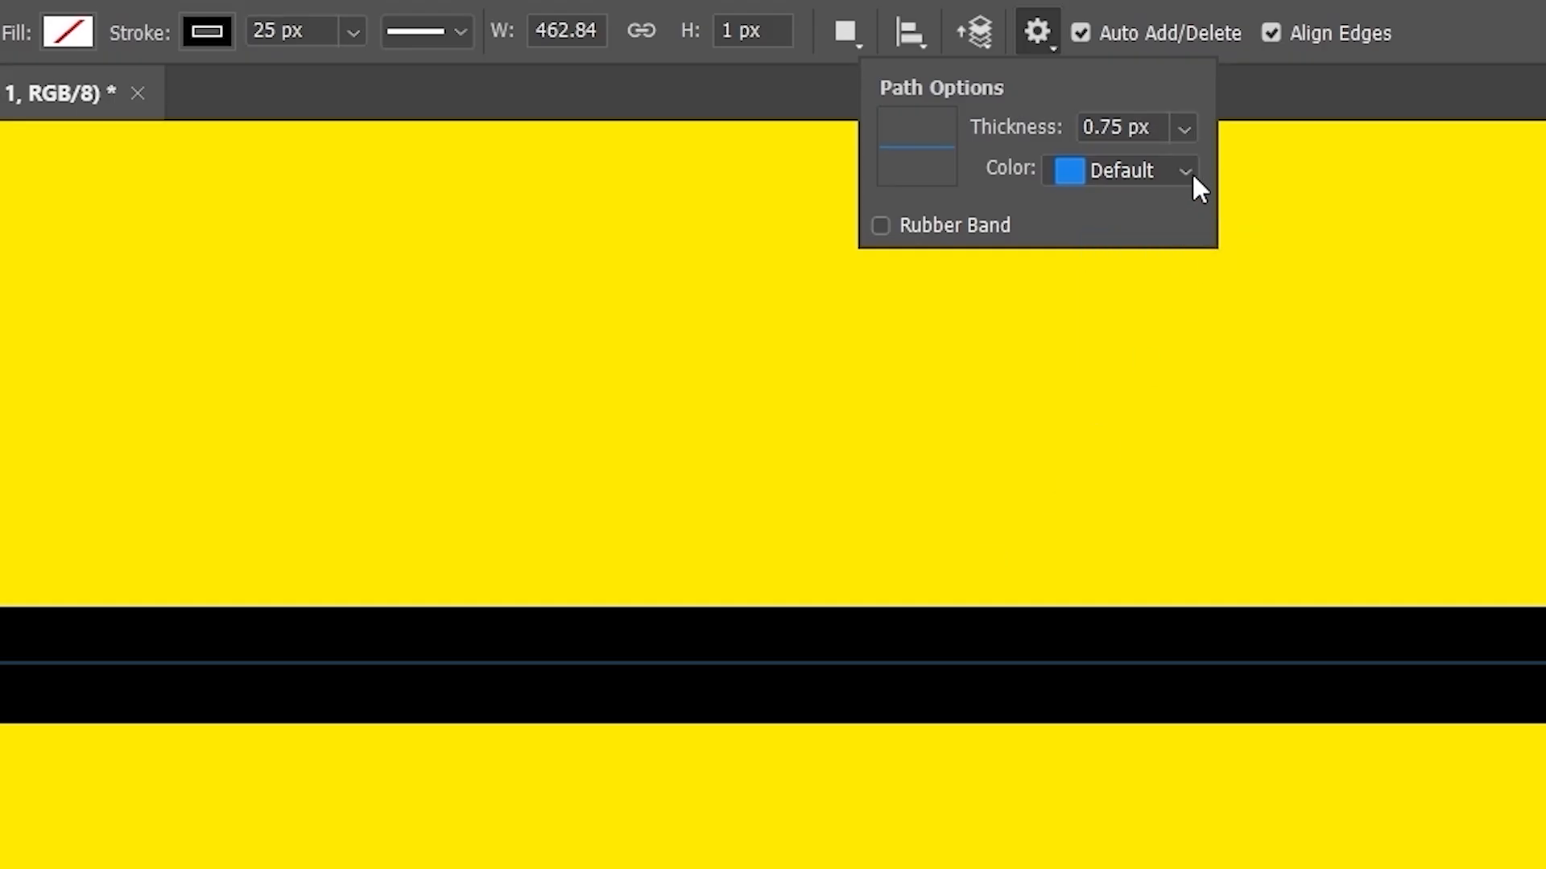
click(1190, 129)
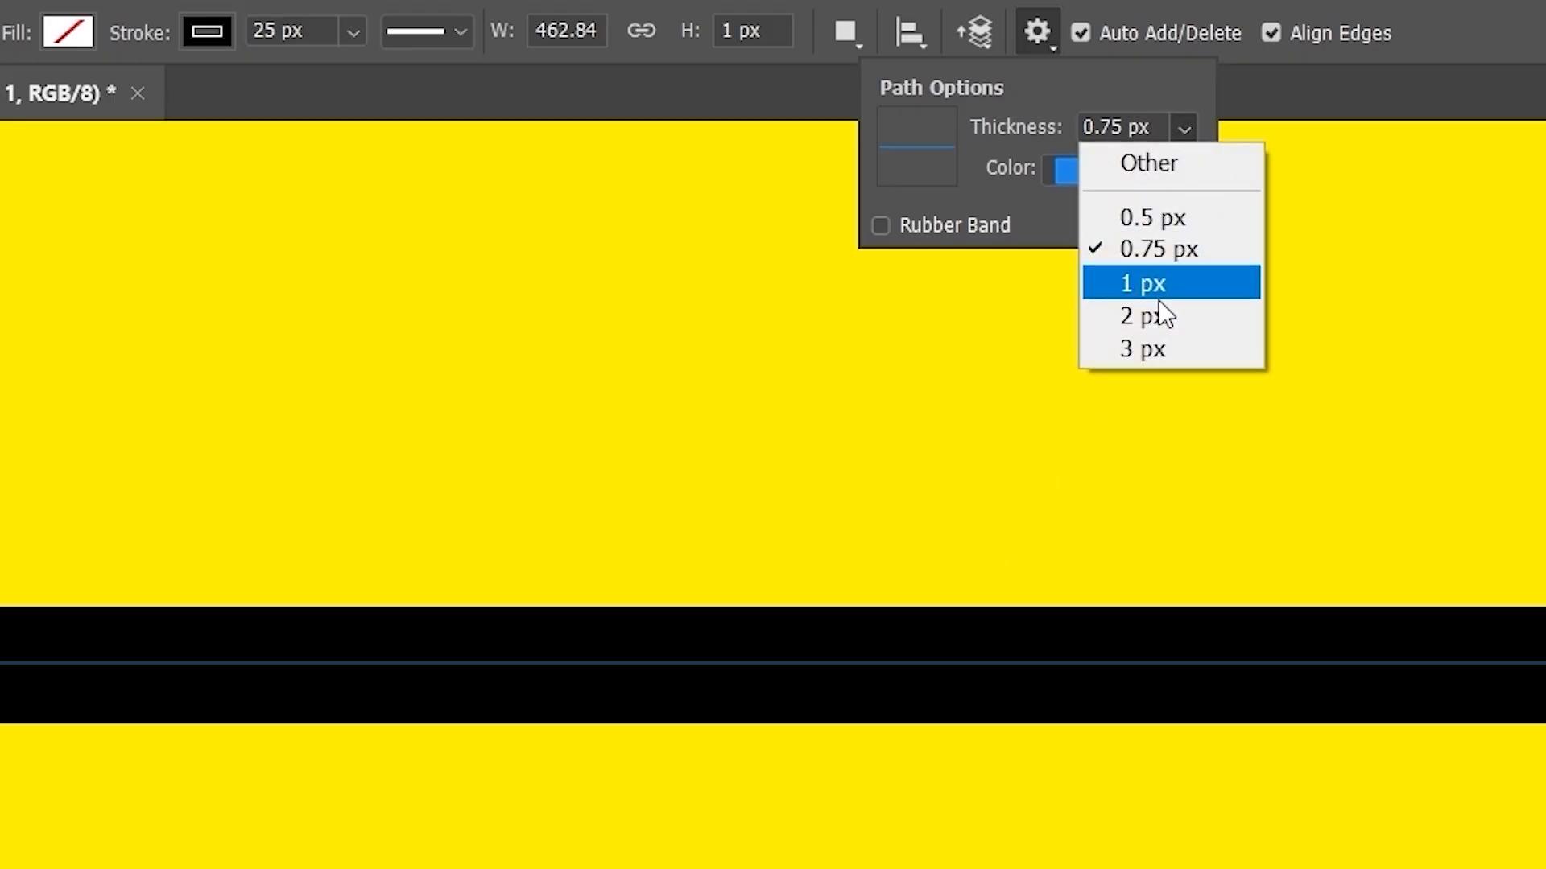
click(1172, 356)
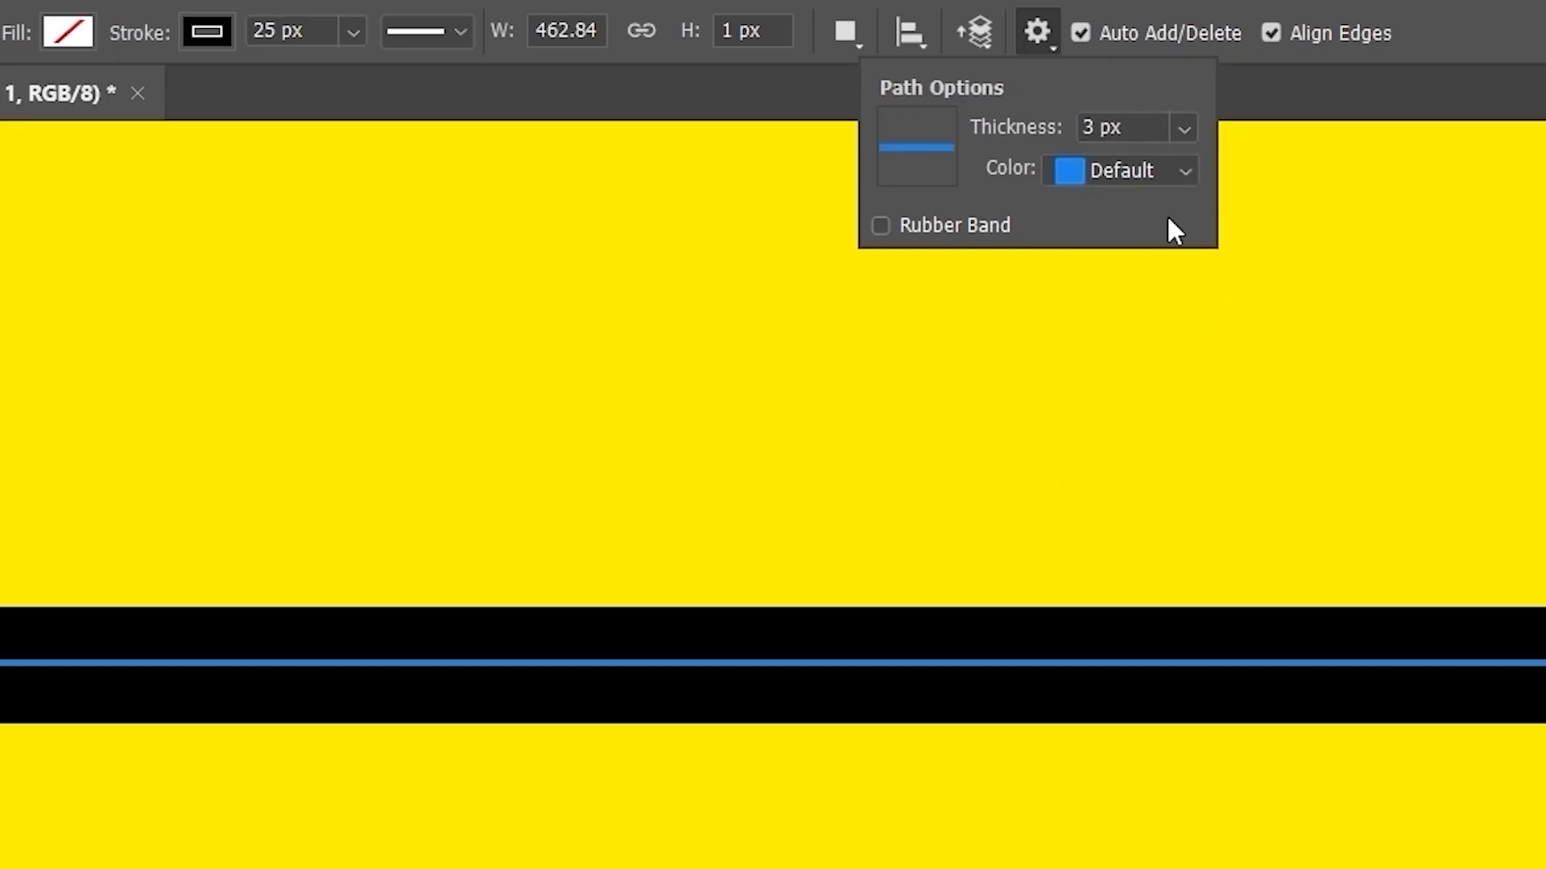
- Make the path outline color Magenta and fit the canvas in view
scroll(1066, 622, down, 3)
scroll(1067, 623, up, 3)
click(1156, 171)
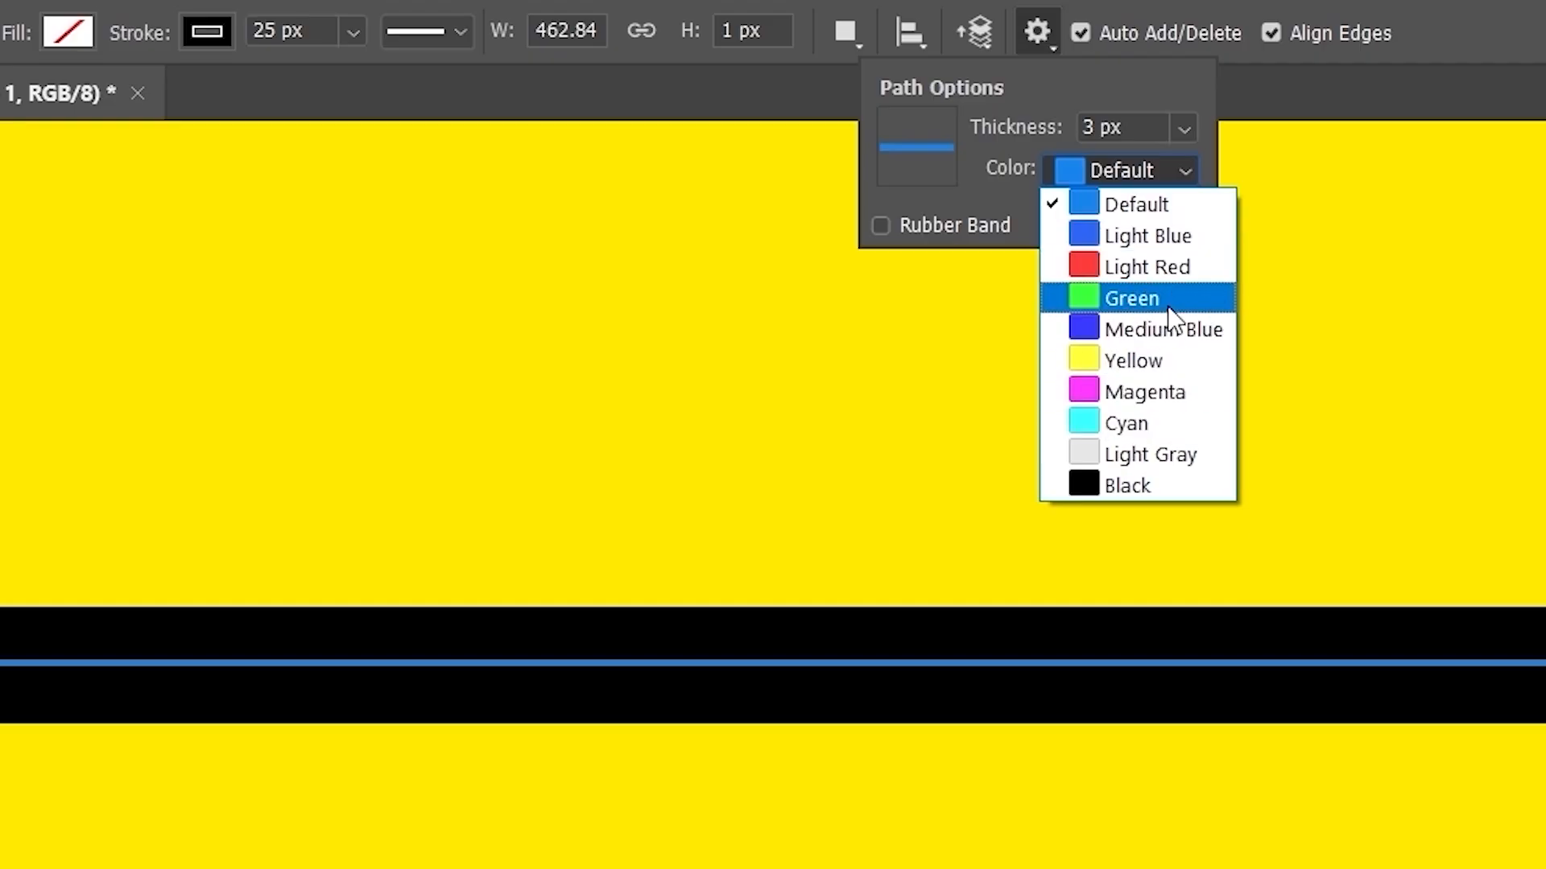
click(1176, 404)
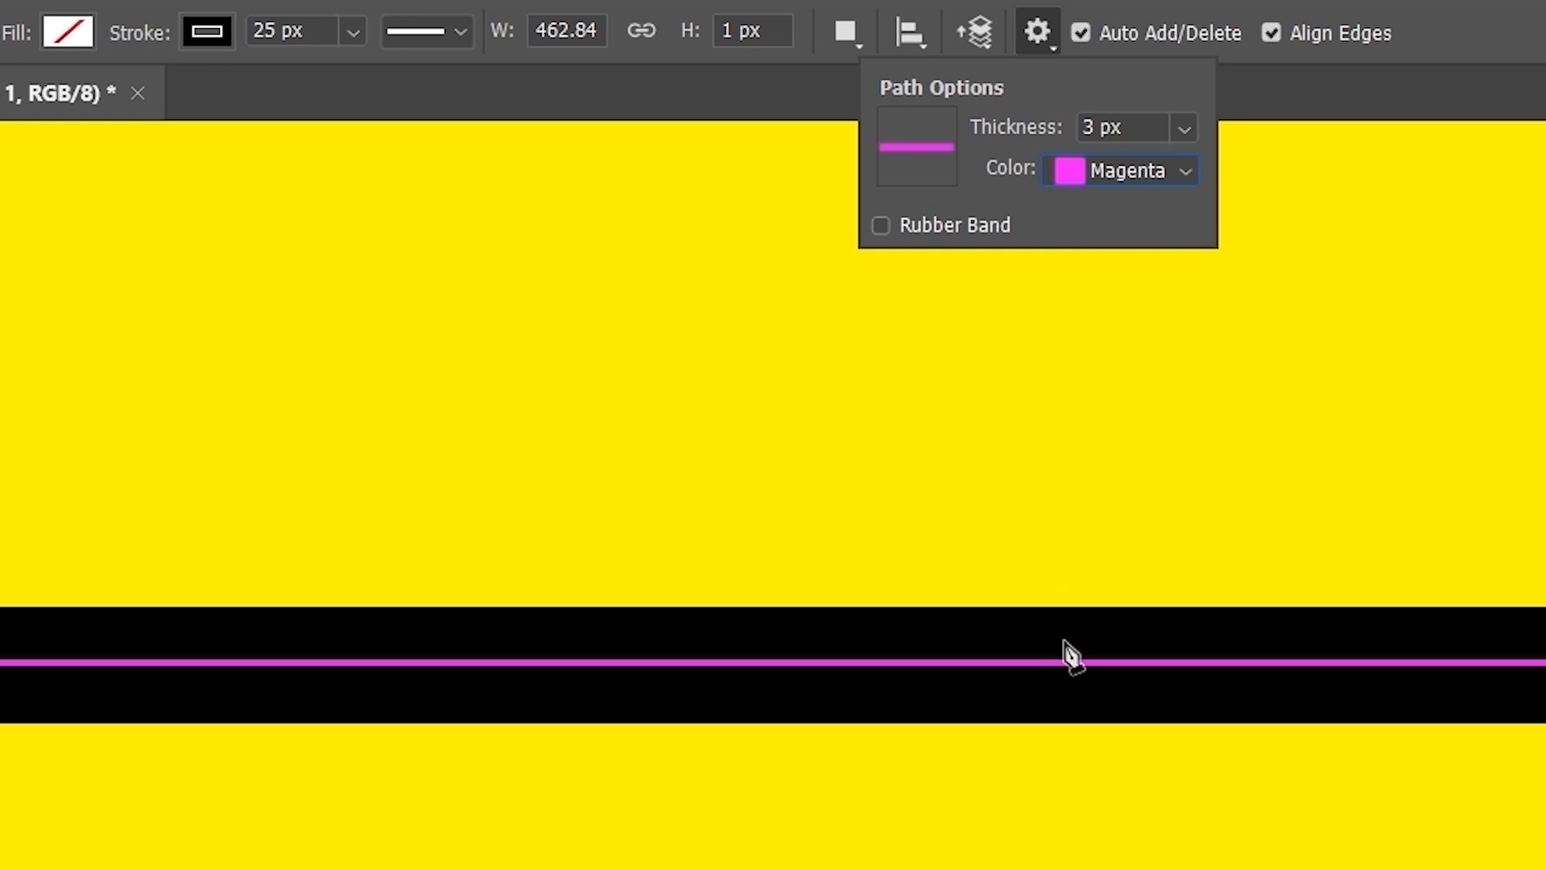
key(ctrl+0)
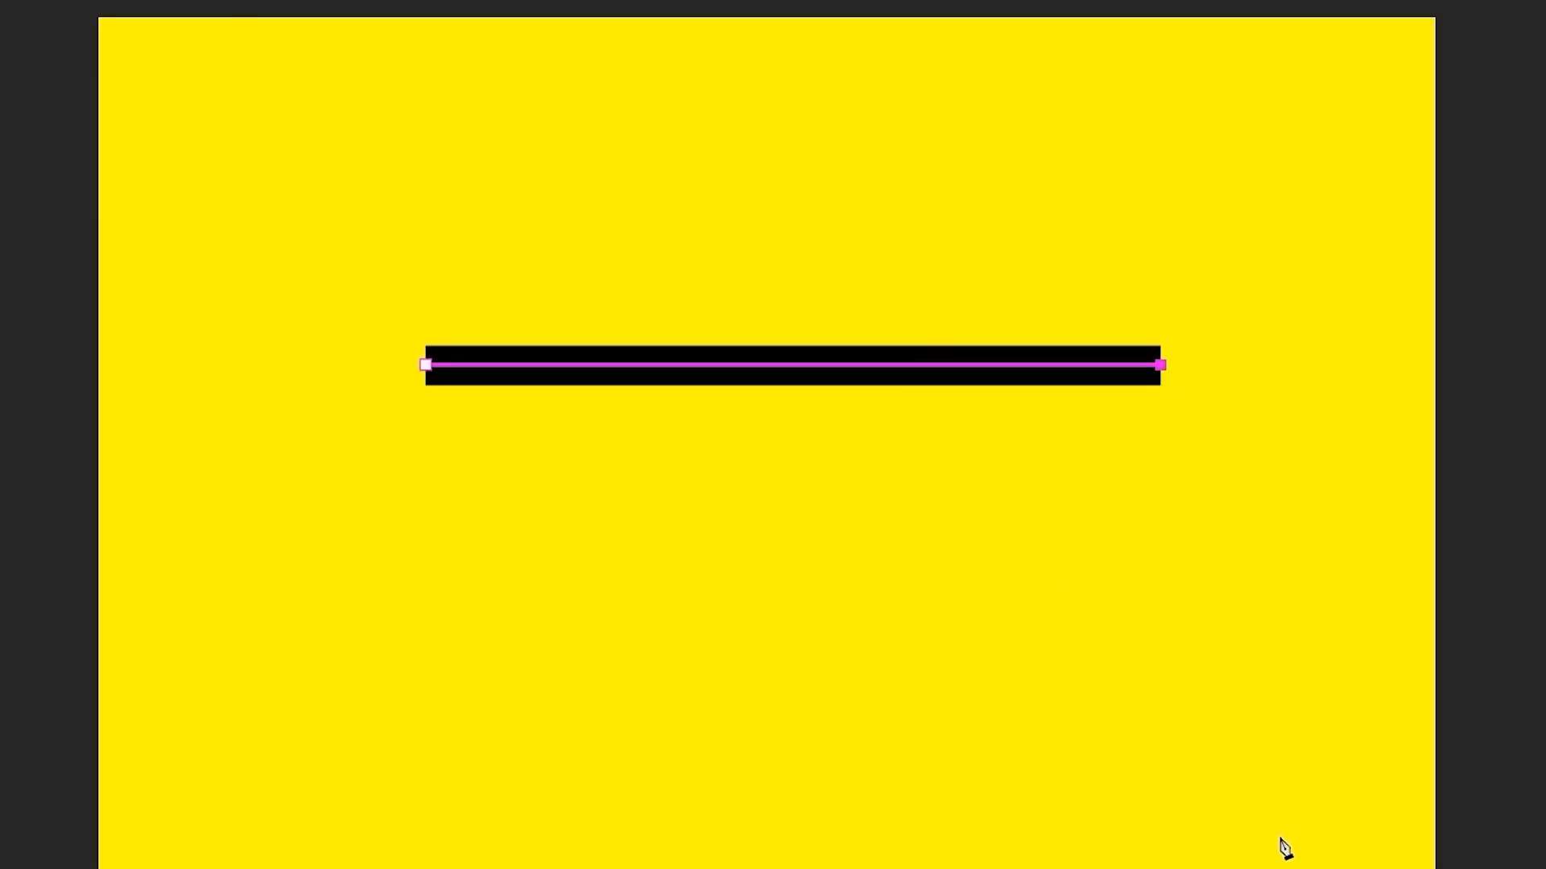
- Draw a closed multi-point path below the black line
click(1140, 765)
click(597, 825)
click(199, 666)
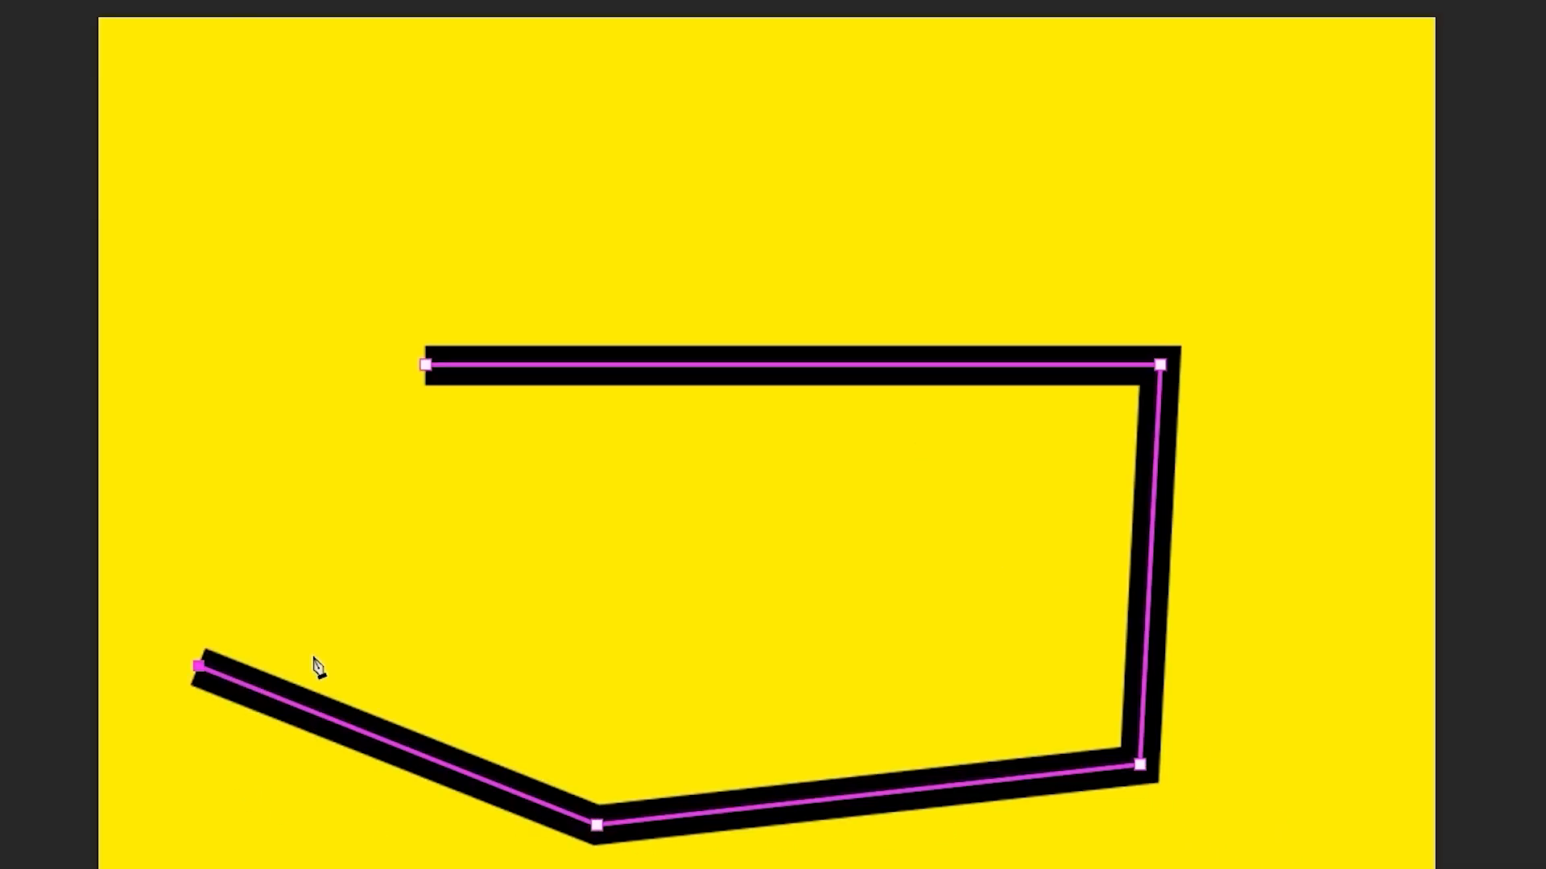
click(486, 587)
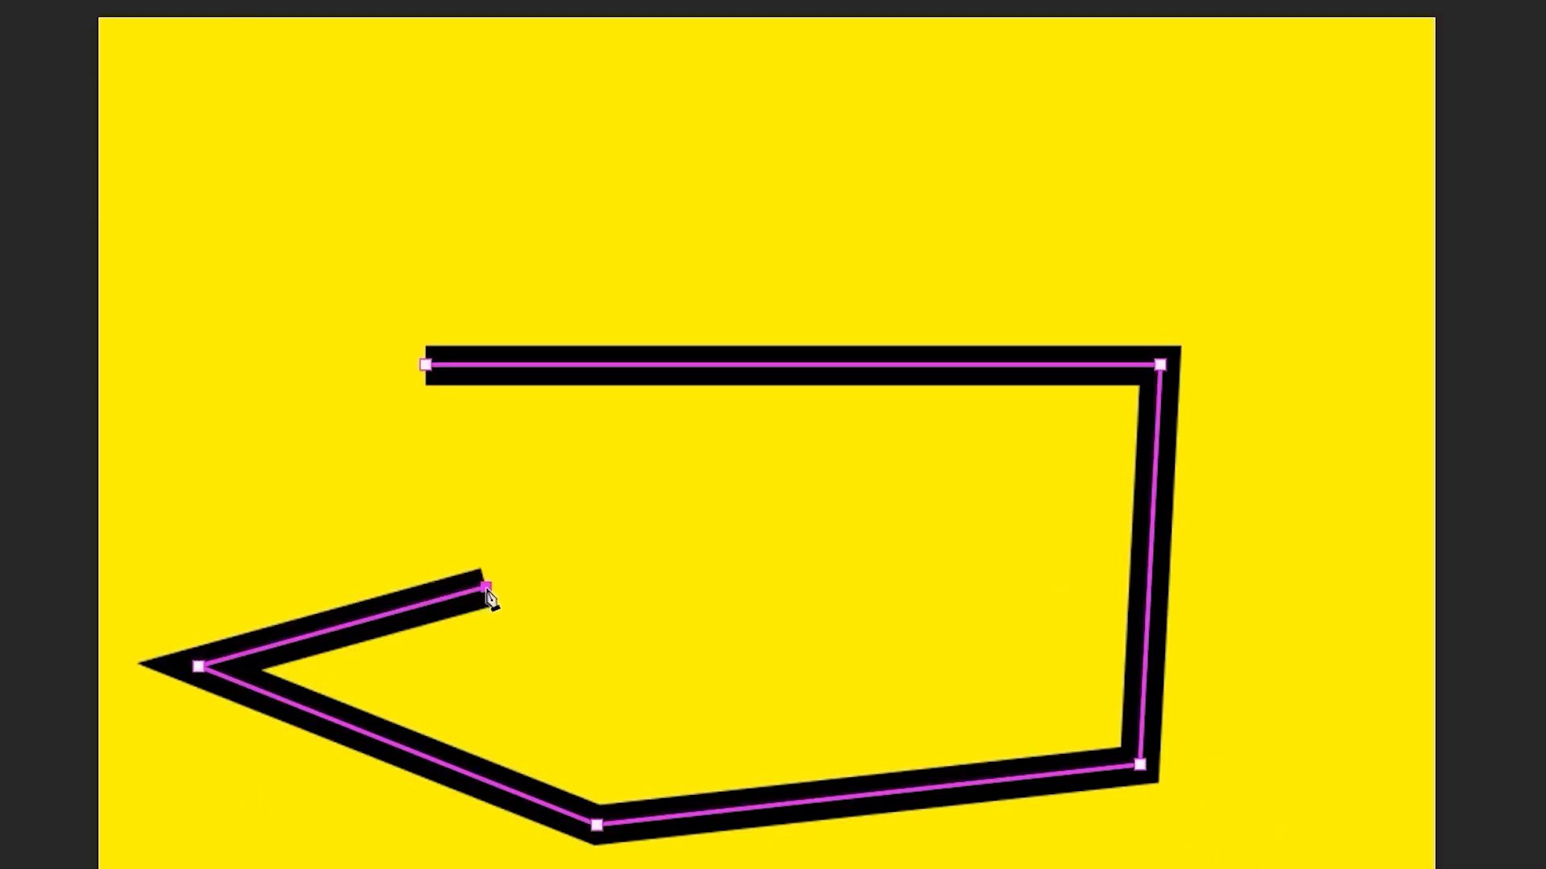
click(425, 366)
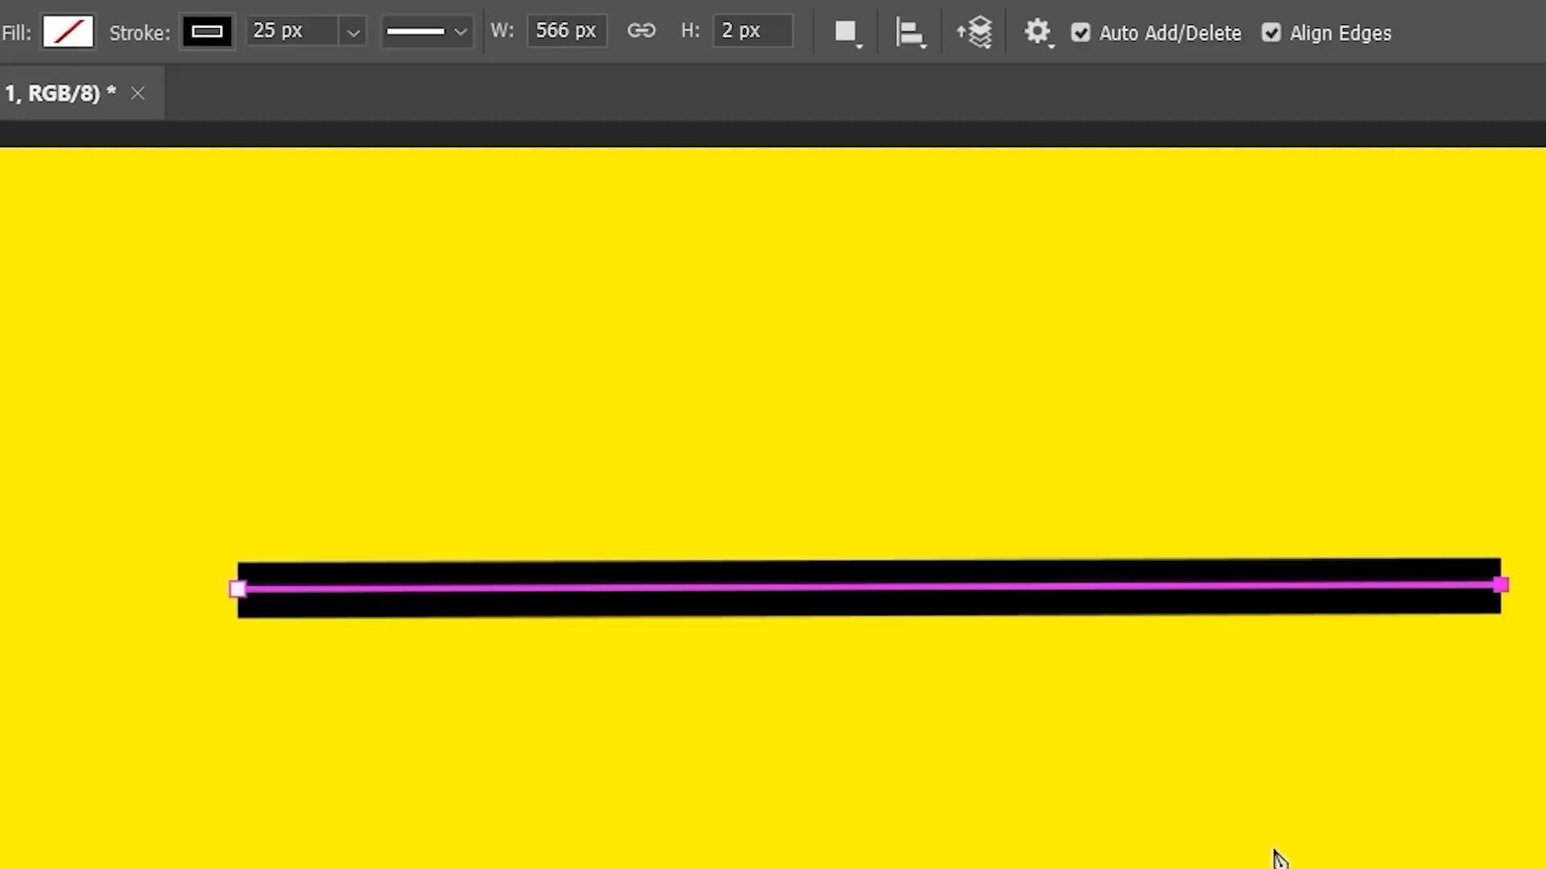
- Turn on Rubber Band and draw a closed triangle with the preview
click(1034, 52)
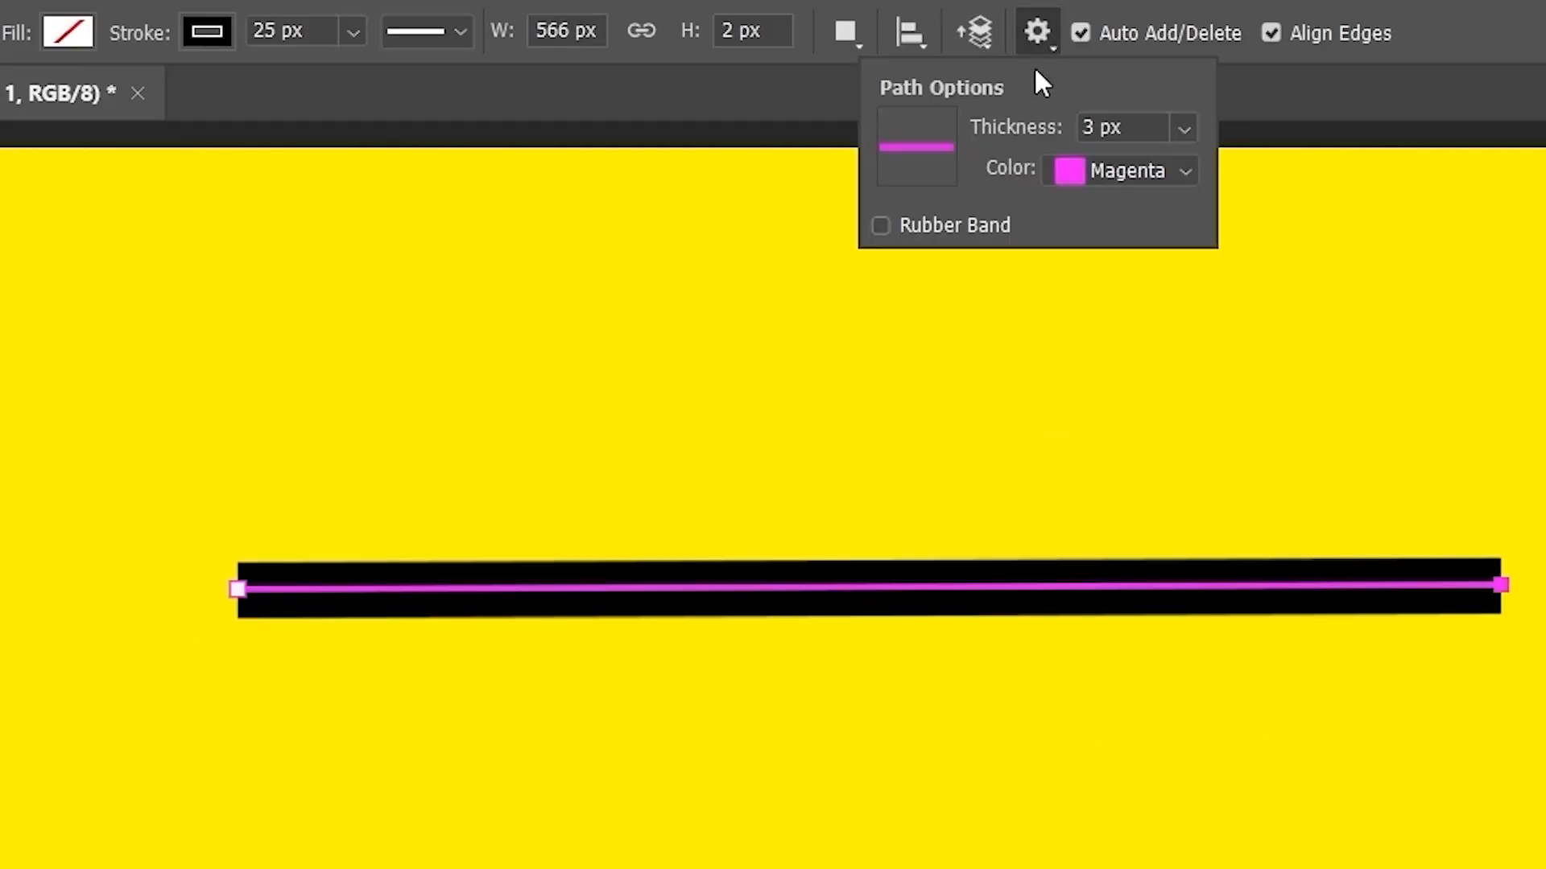
click(880, 227)
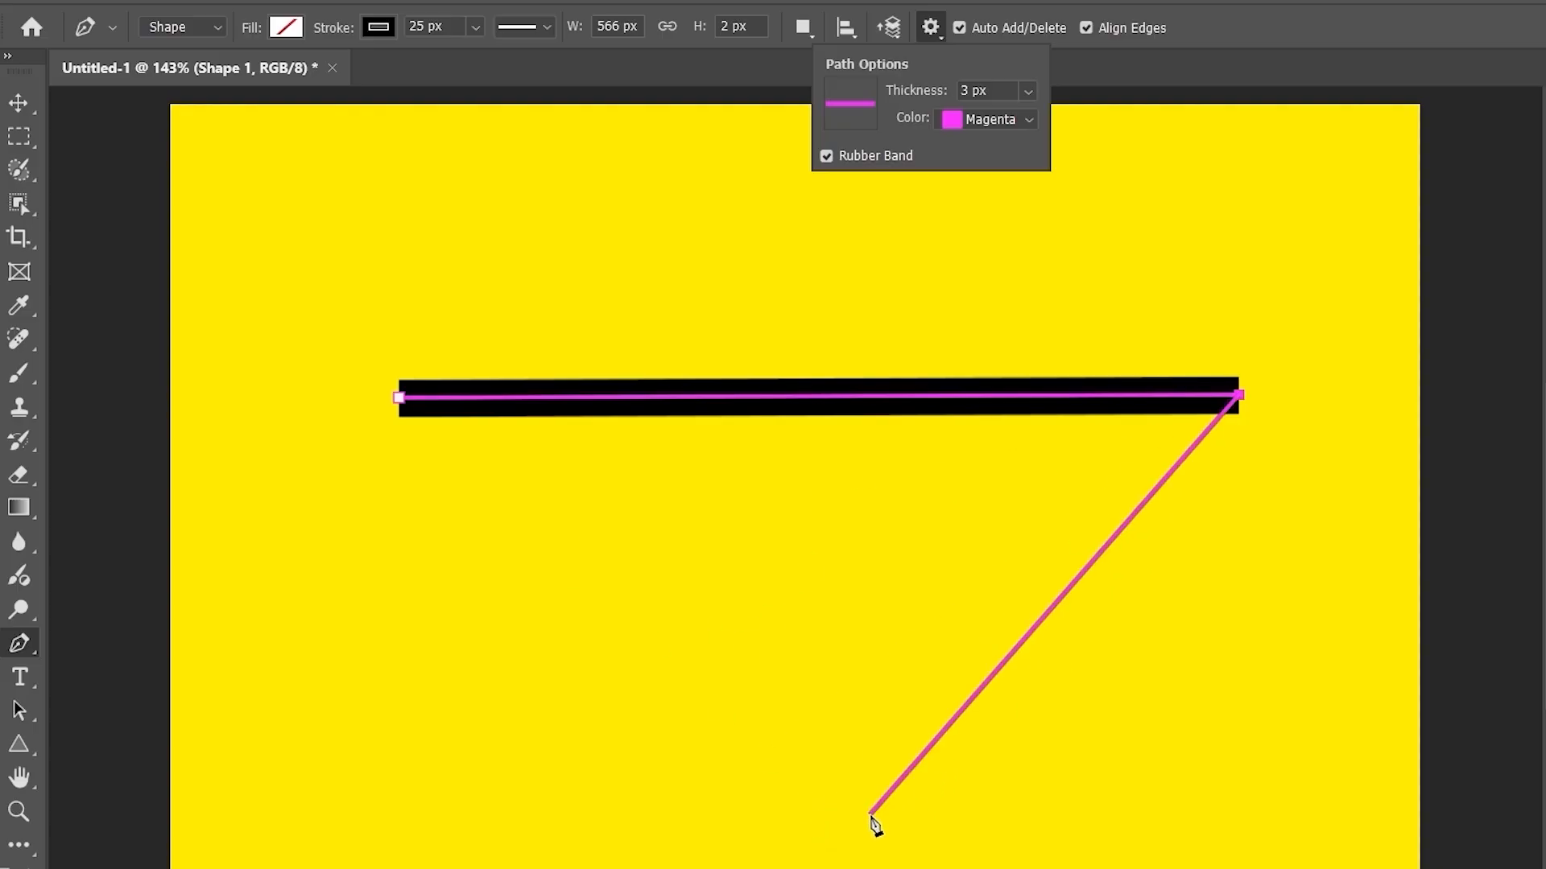
click(870, 816)
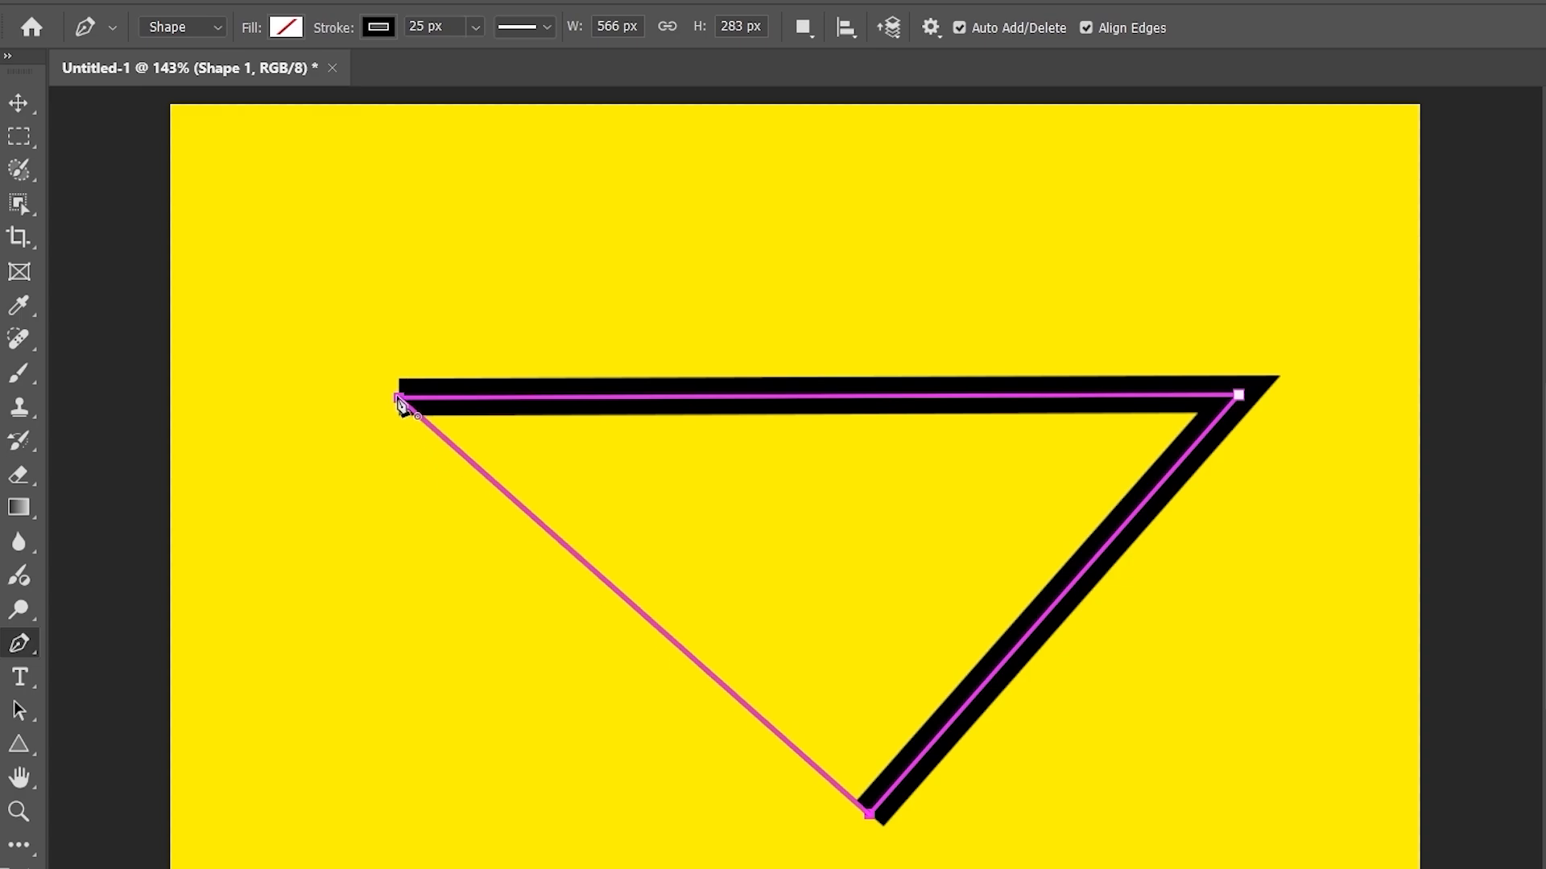
key(Escape)
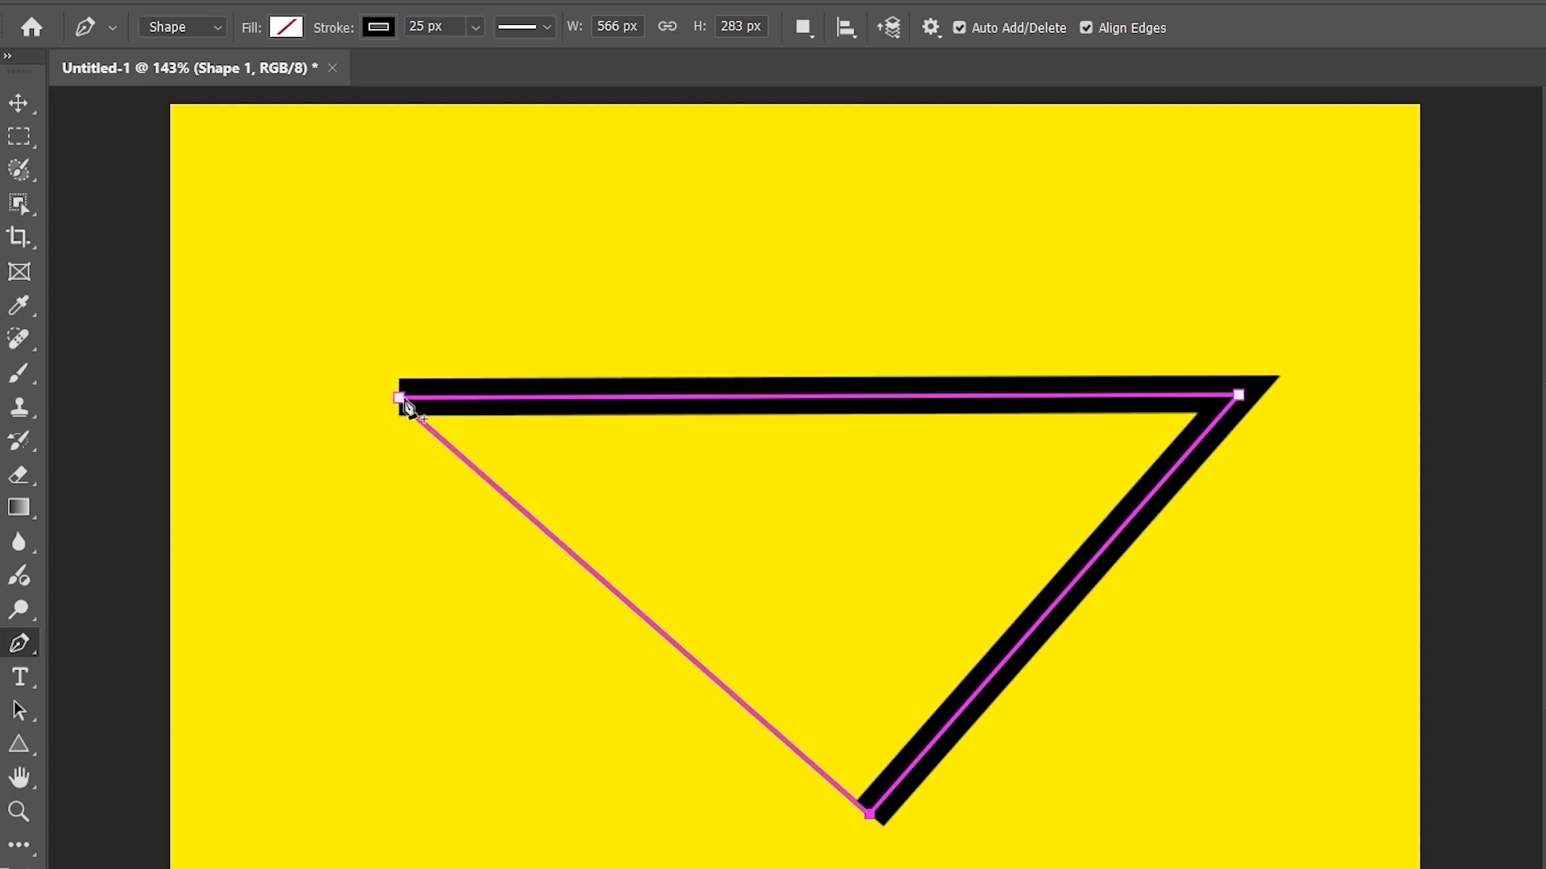
click(400, 398)
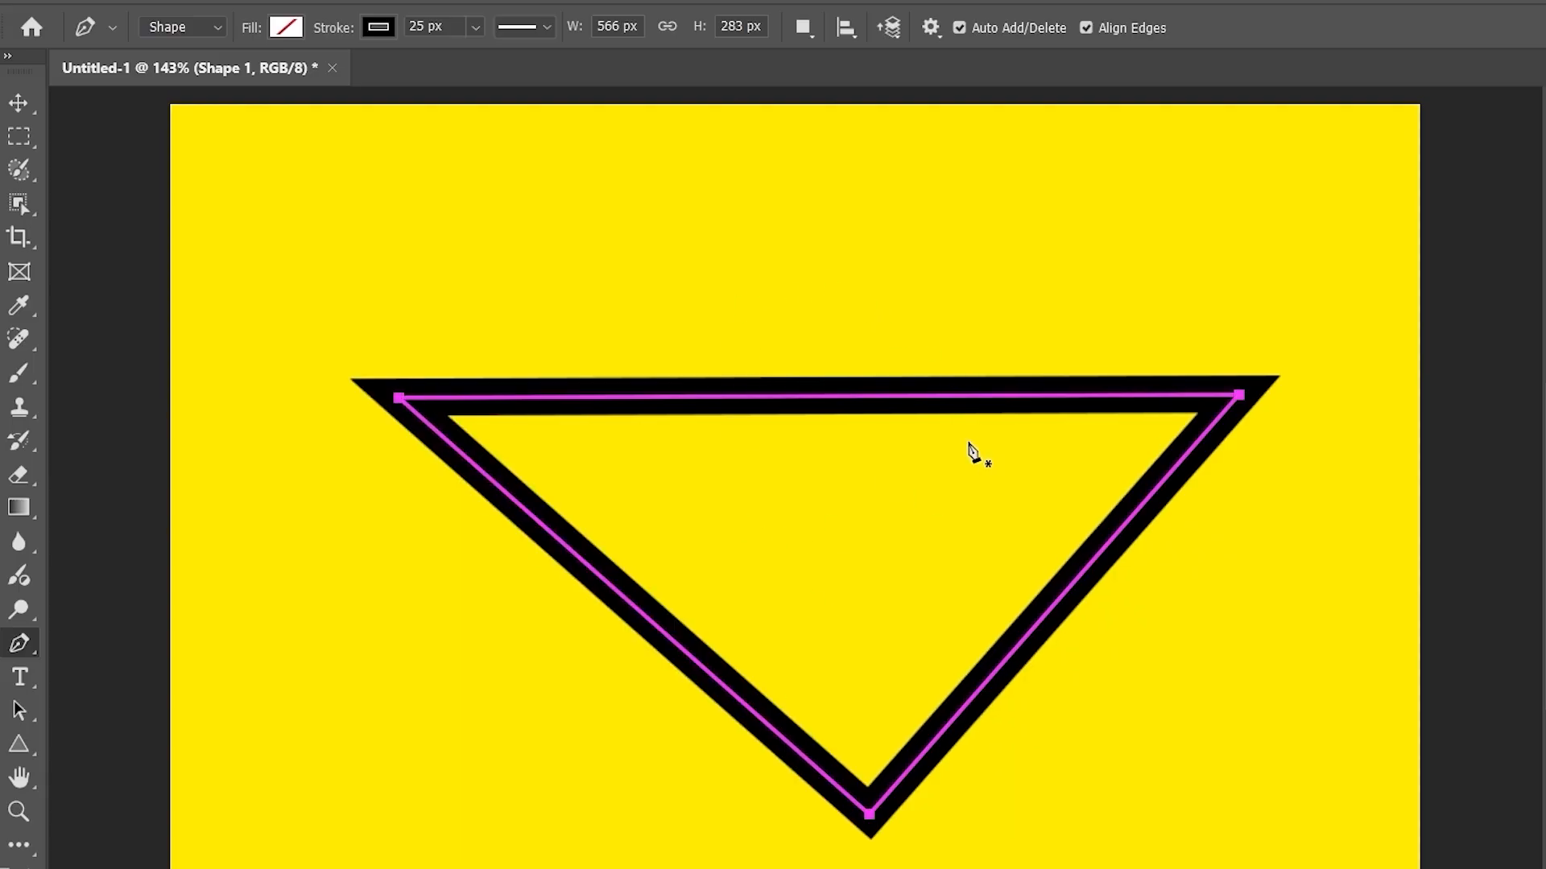
- Reset the Pen tool to its defaults and switch it back to Shape mode
click(930, 27)
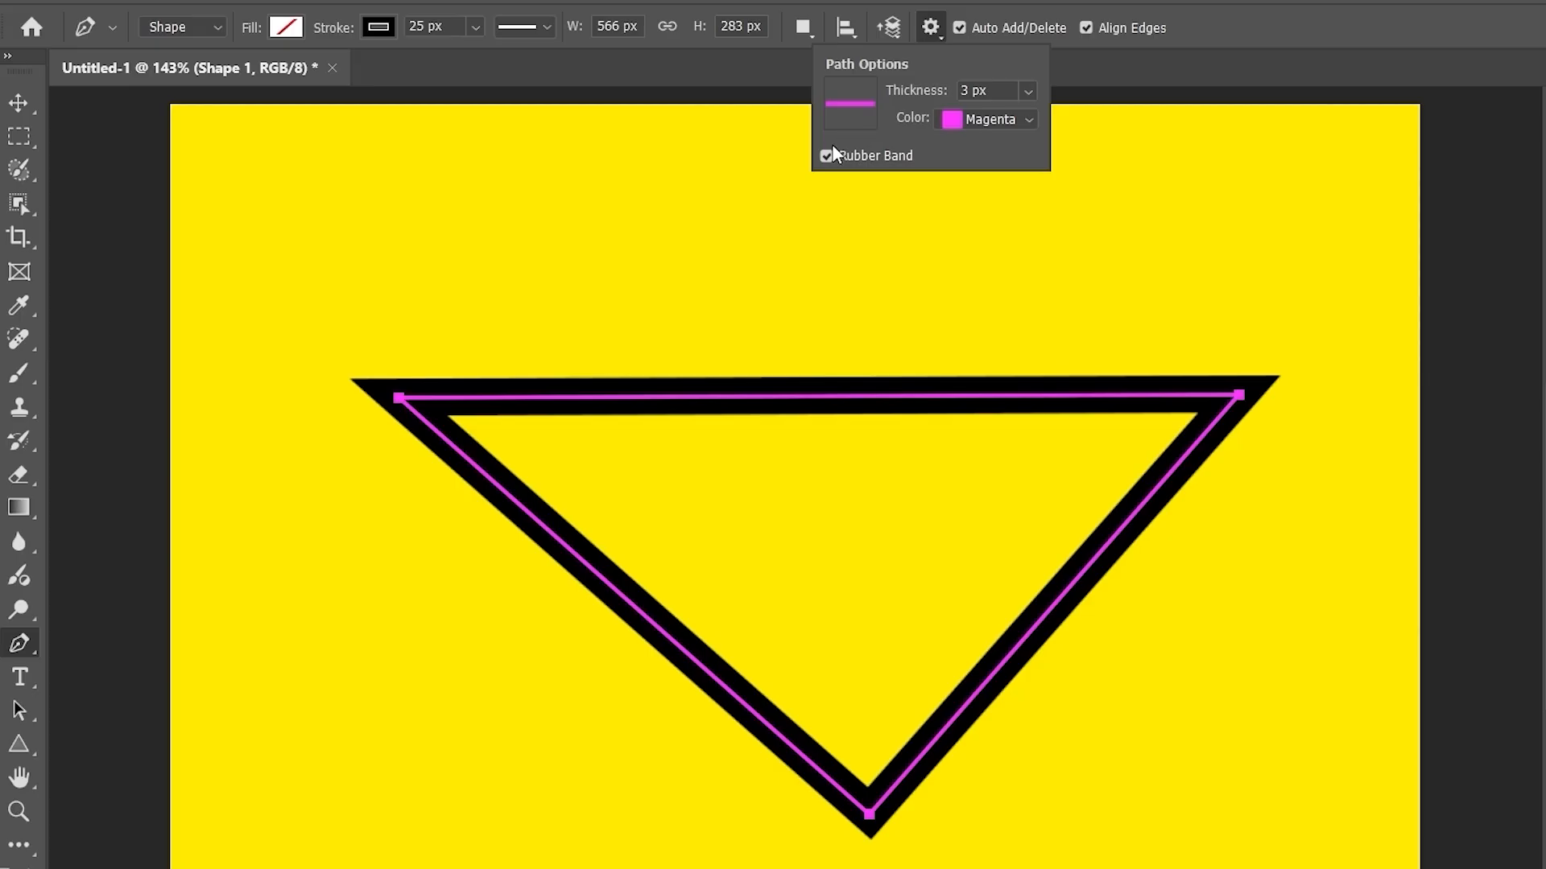
click(1139, 87)
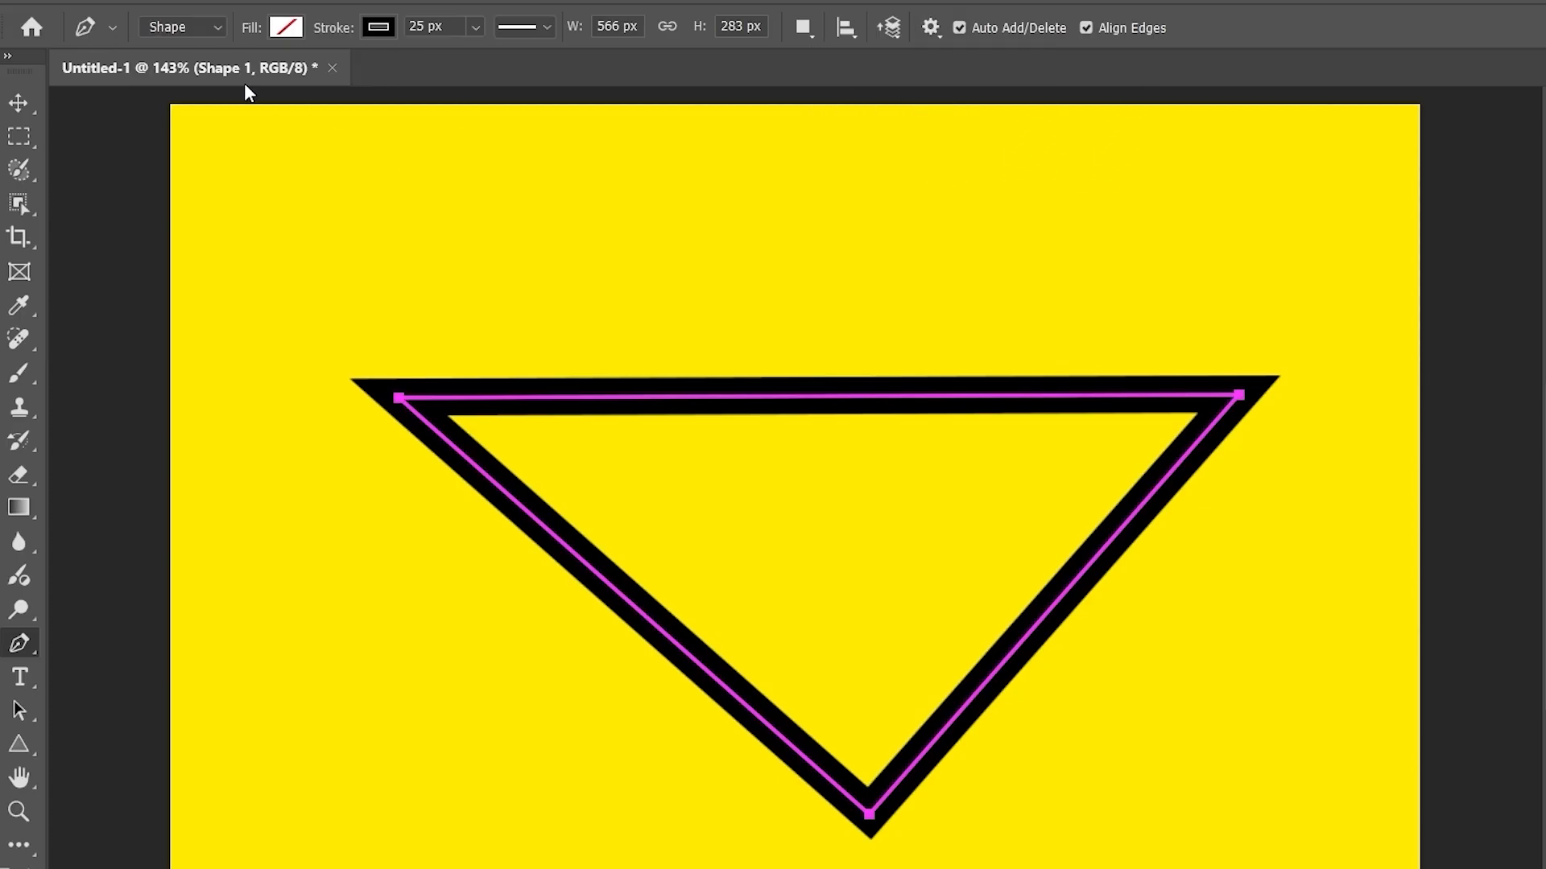
right_click(88, 30)
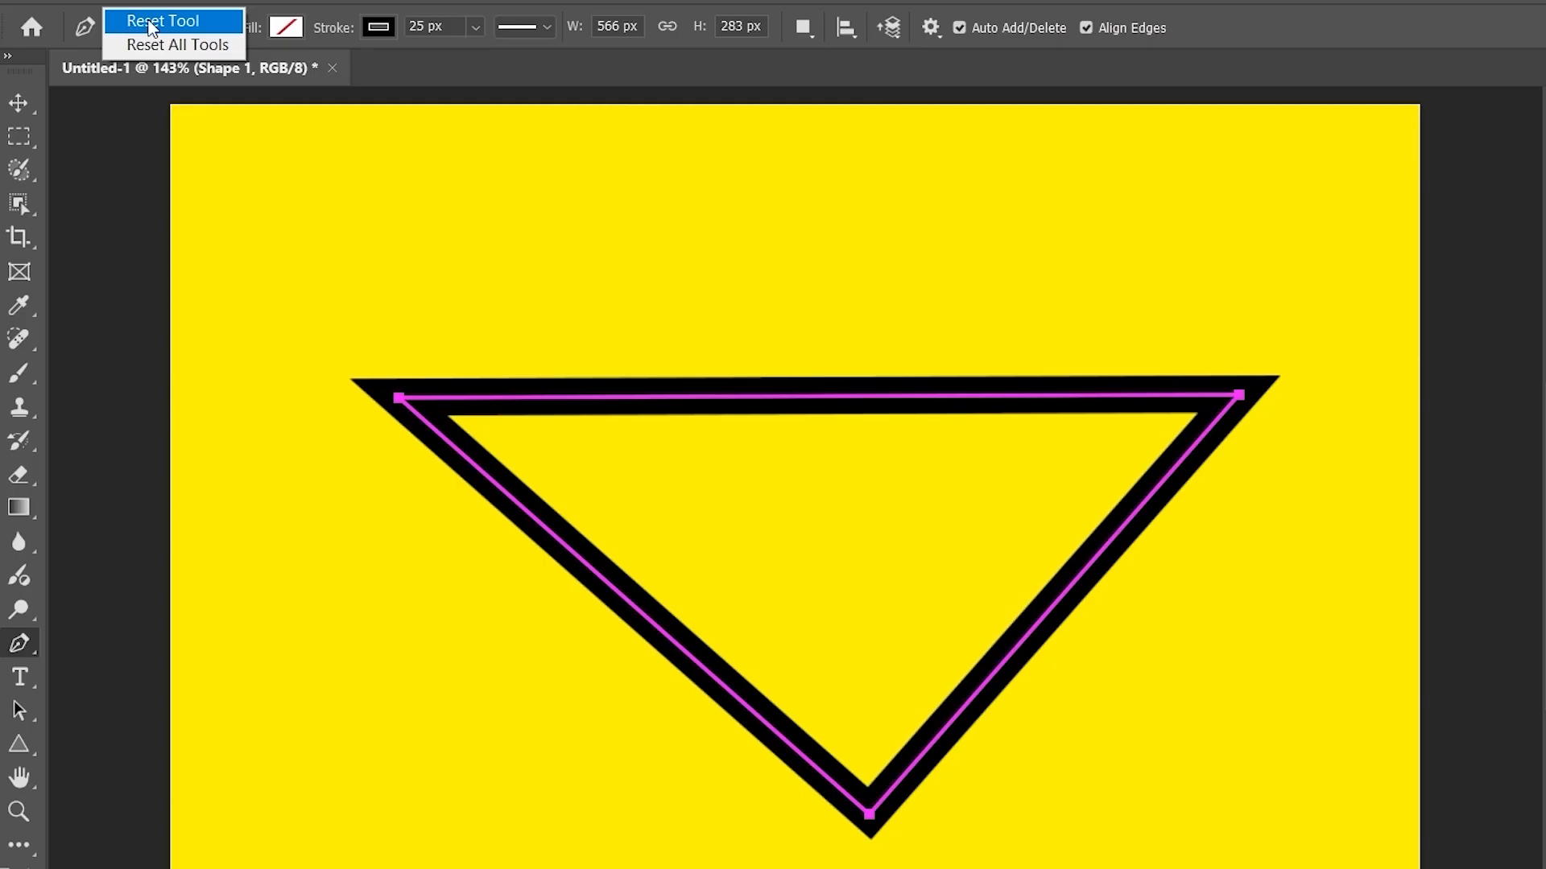
click(151, 24)
click(162, 33)
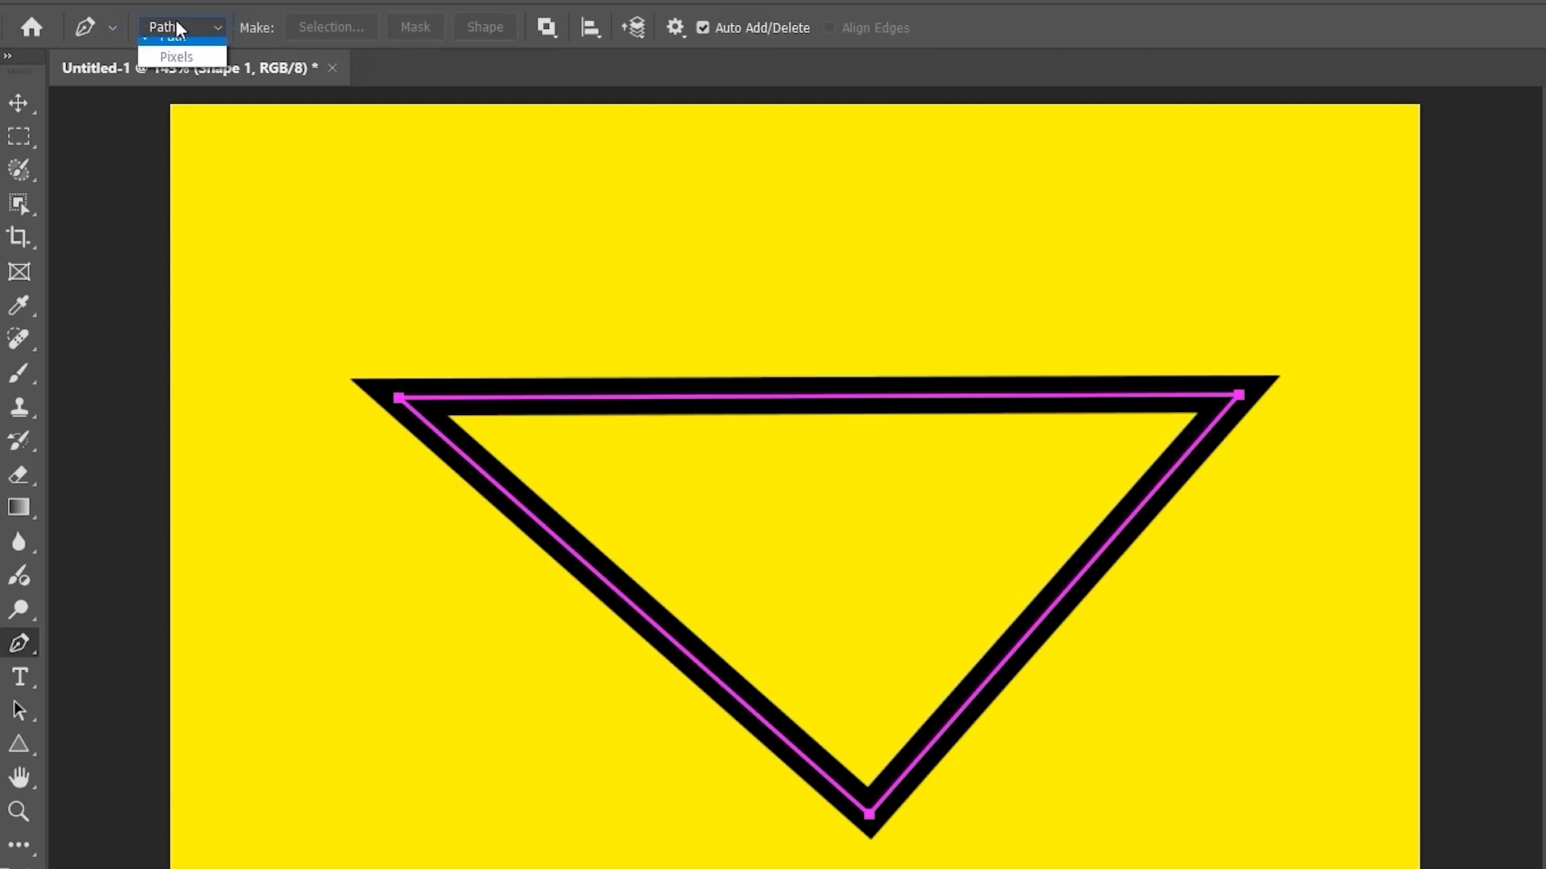
click(181, 43)
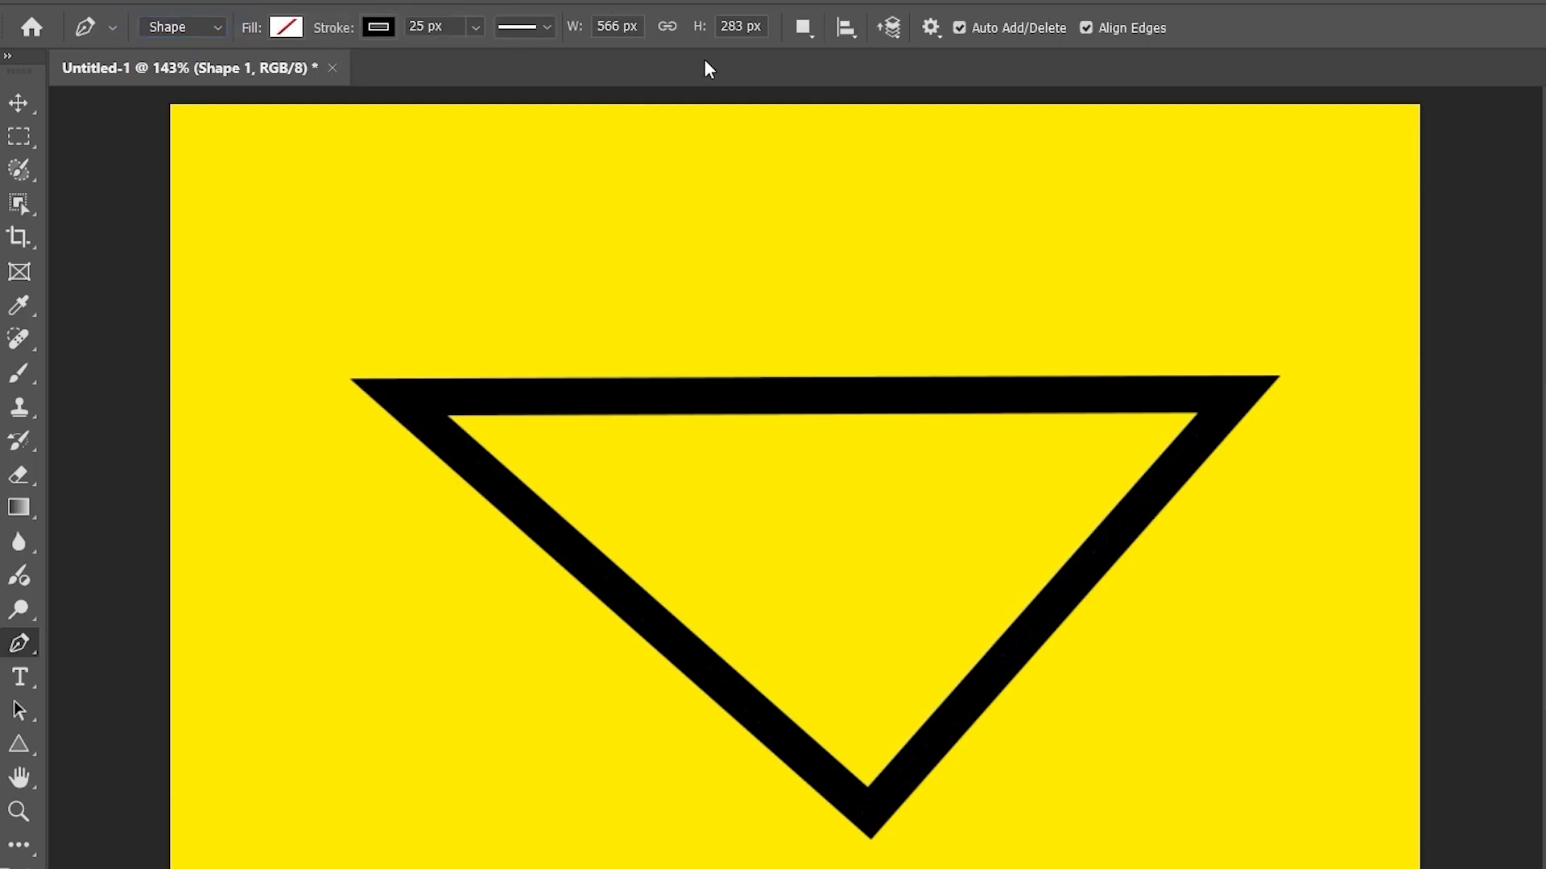
- Set the path outline to 1 px thickness with Default colour
click(932, 32)
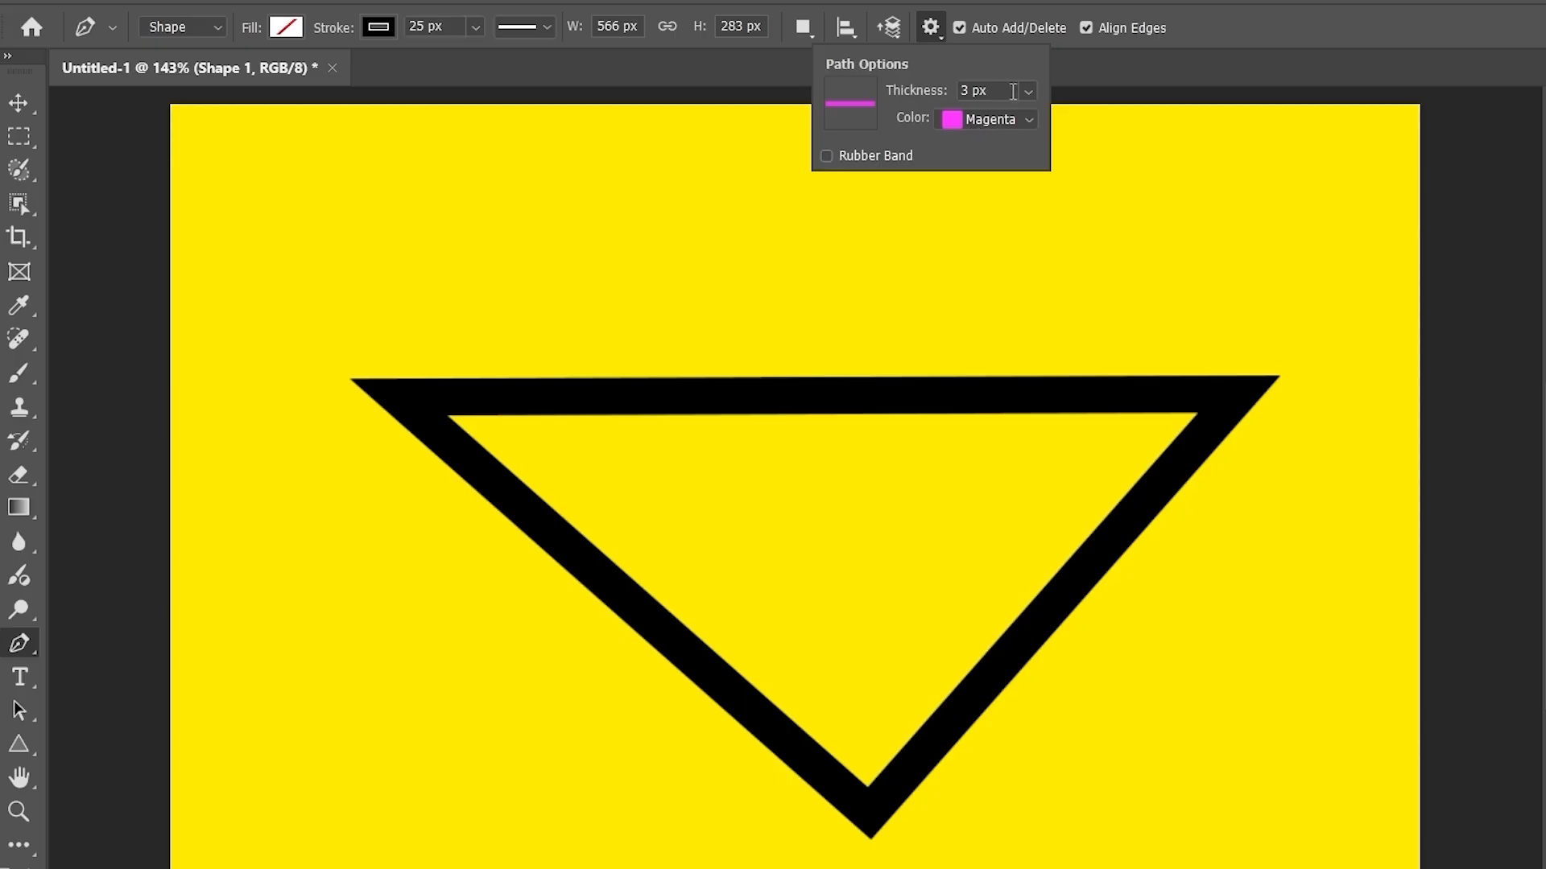
click(1034, 94)
click(1012, 191)
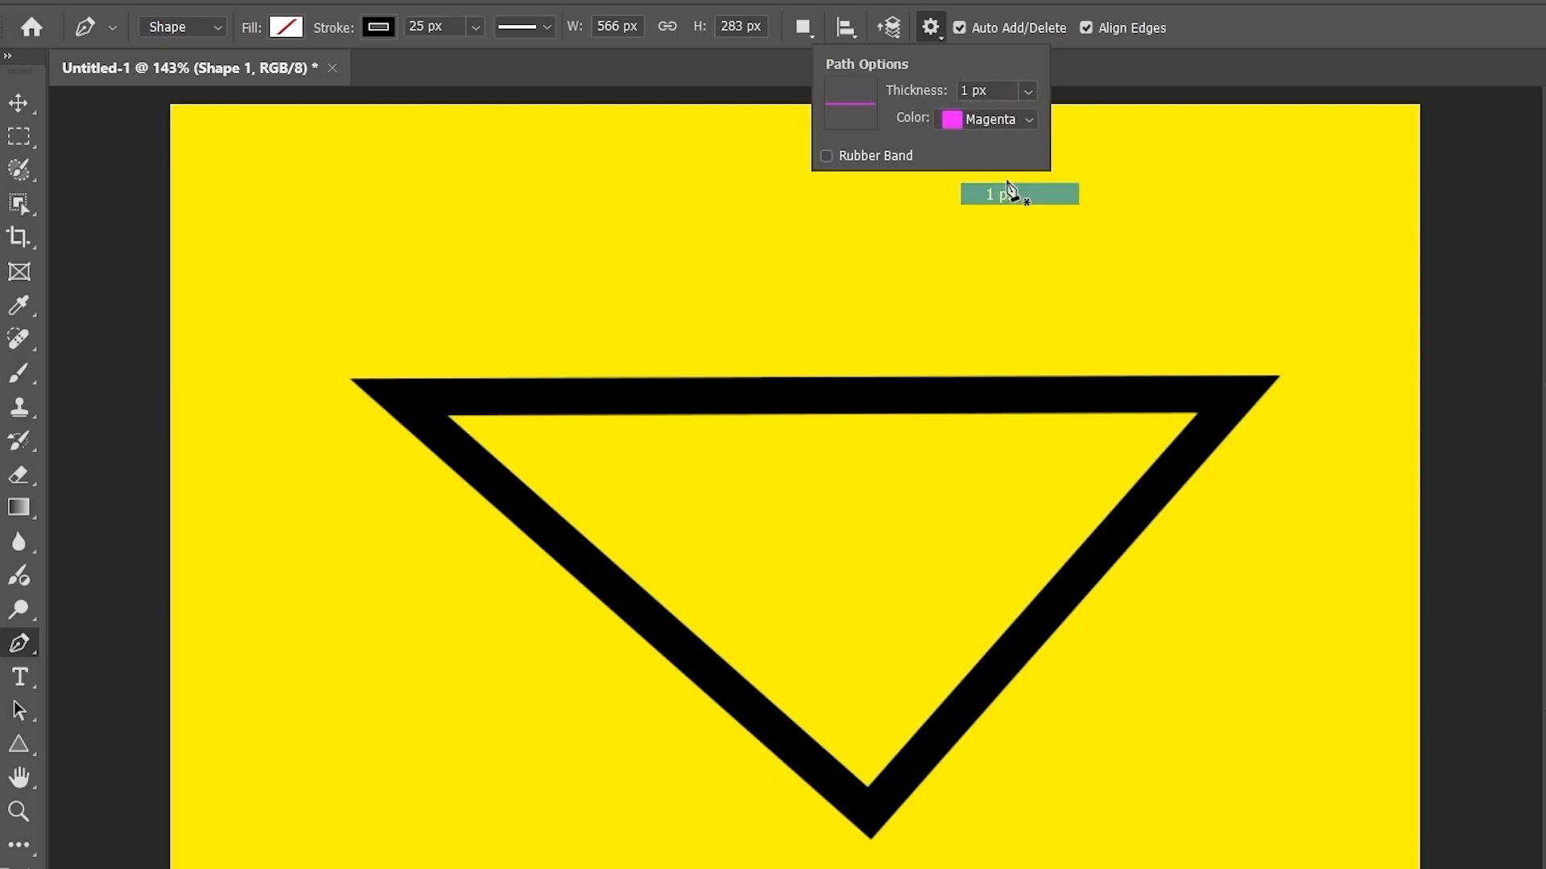
click(1013, 119)
click(980, 143)
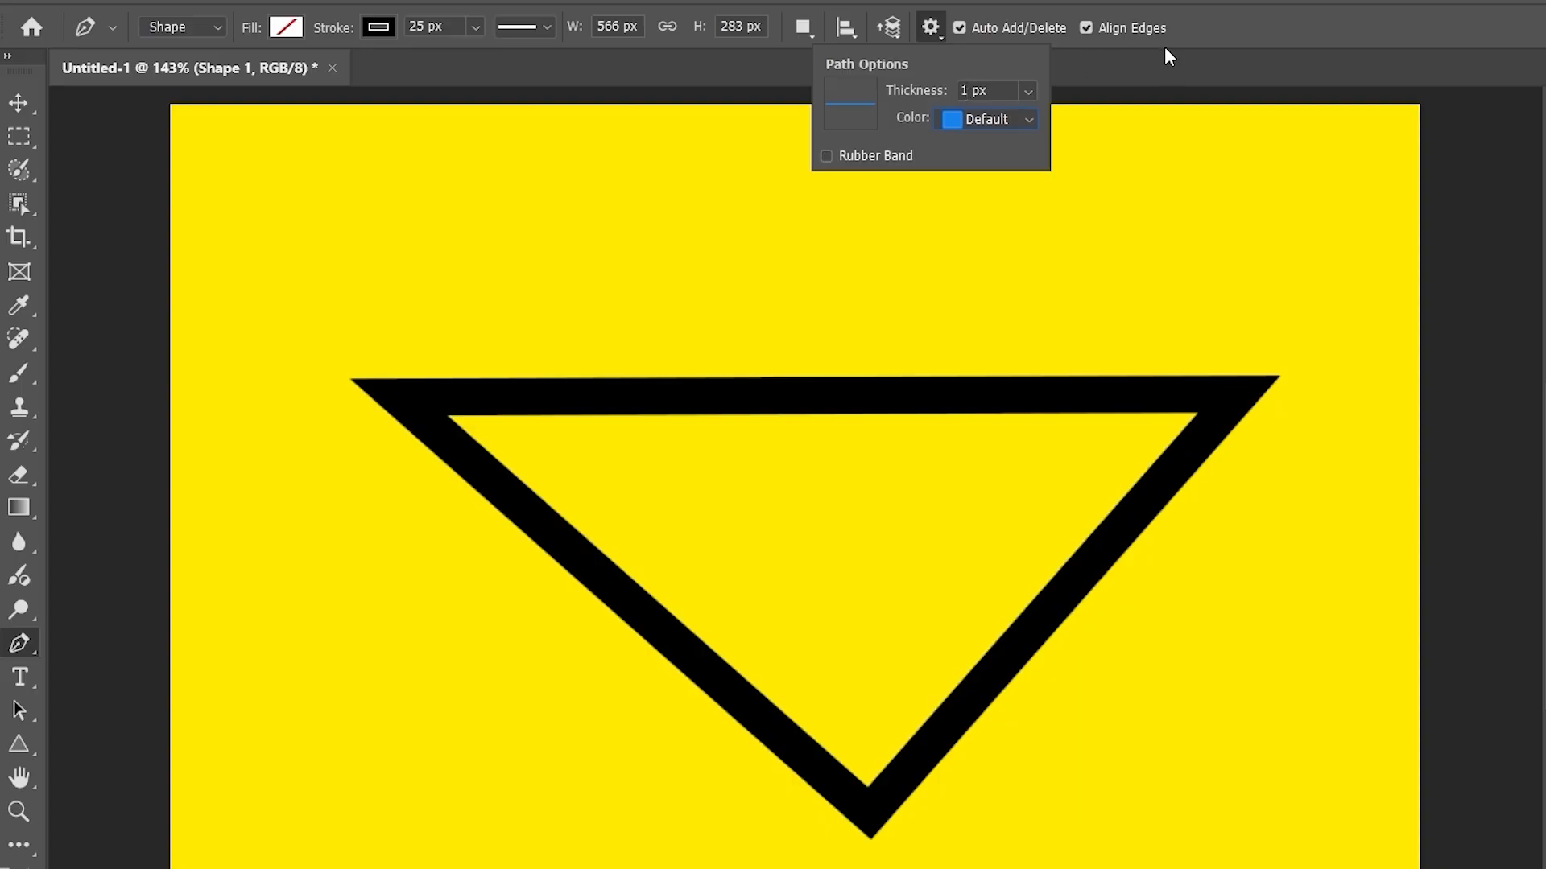
click(1156, 69)
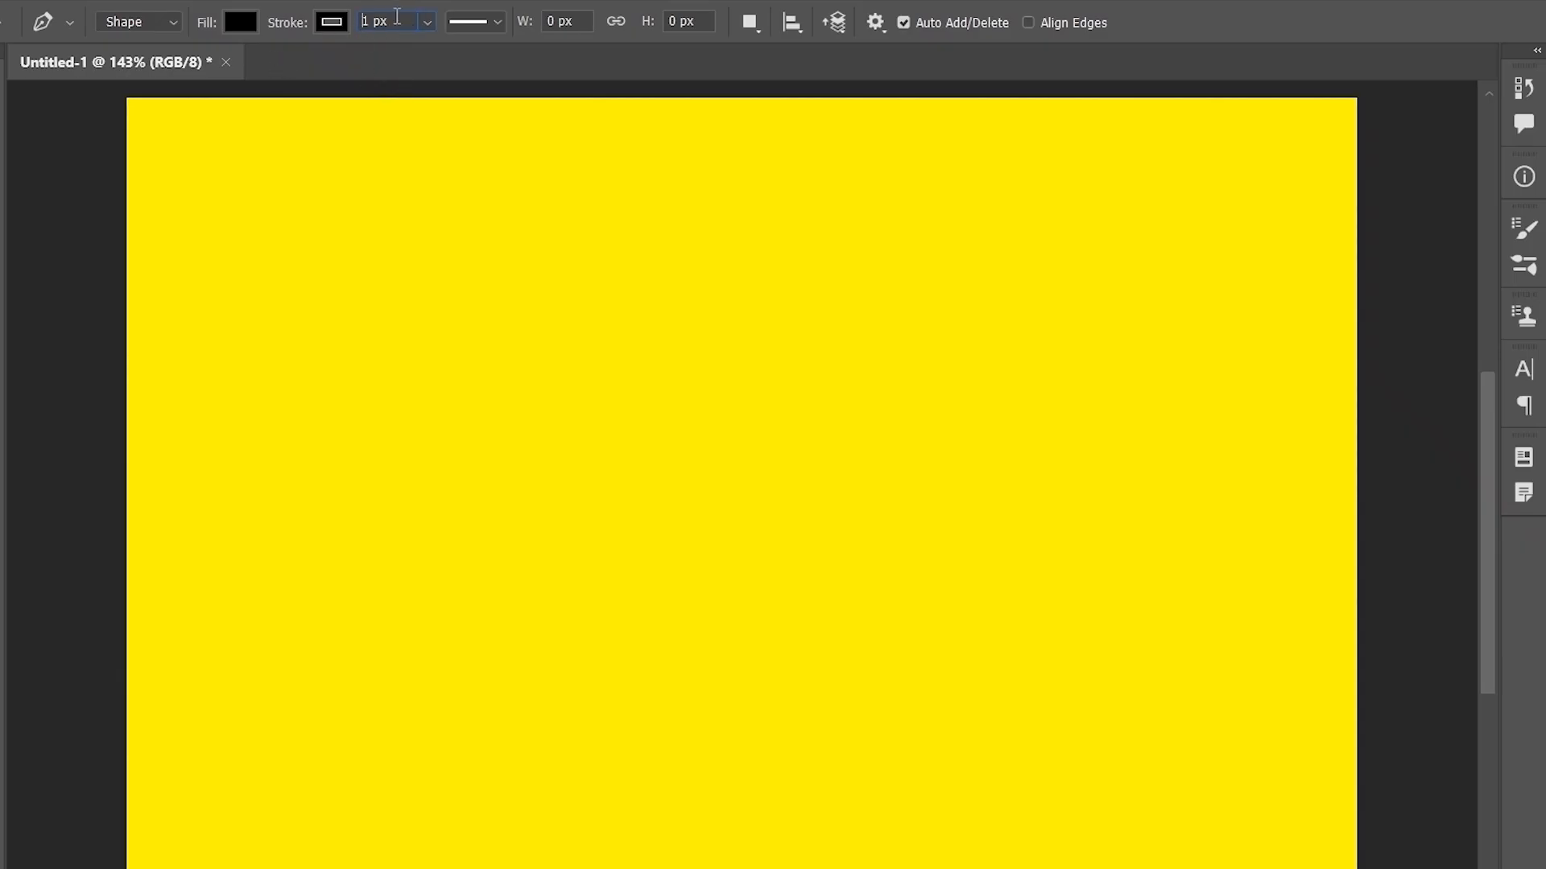
- Set the shape stroke width to 50 px with No Color fill
drag(397, 16, 361, 24)
text(50)
click(245, 24)
click(90, 72)
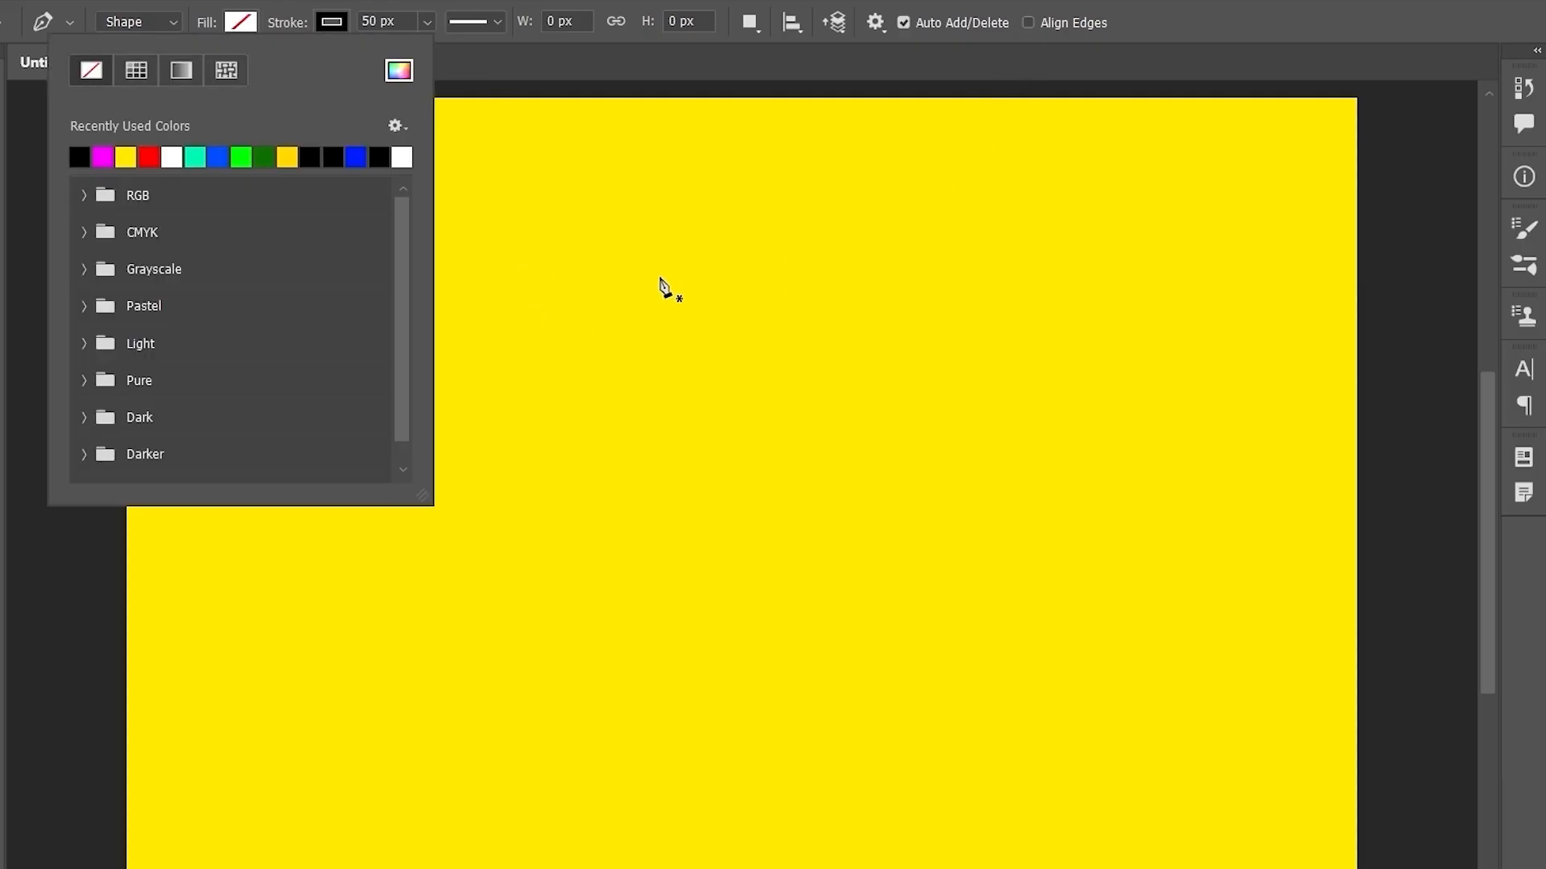
- Draw a closed four-sided outline on the canvas and zoom in on its edges
click(563, 333)
click(1136, 330)
click(1147, 677)
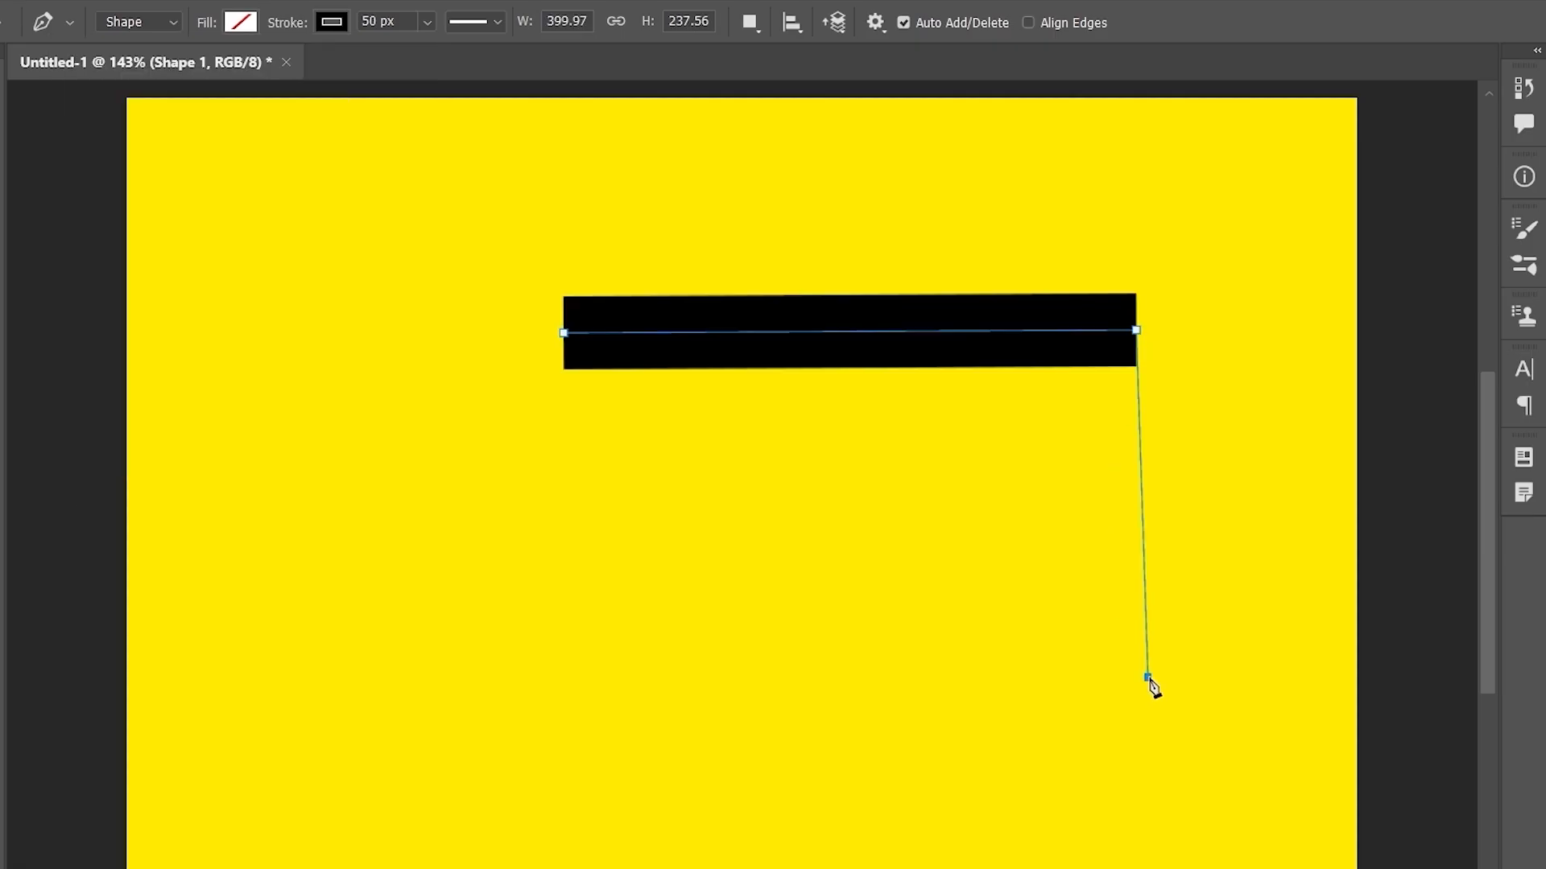
click(449, 684)
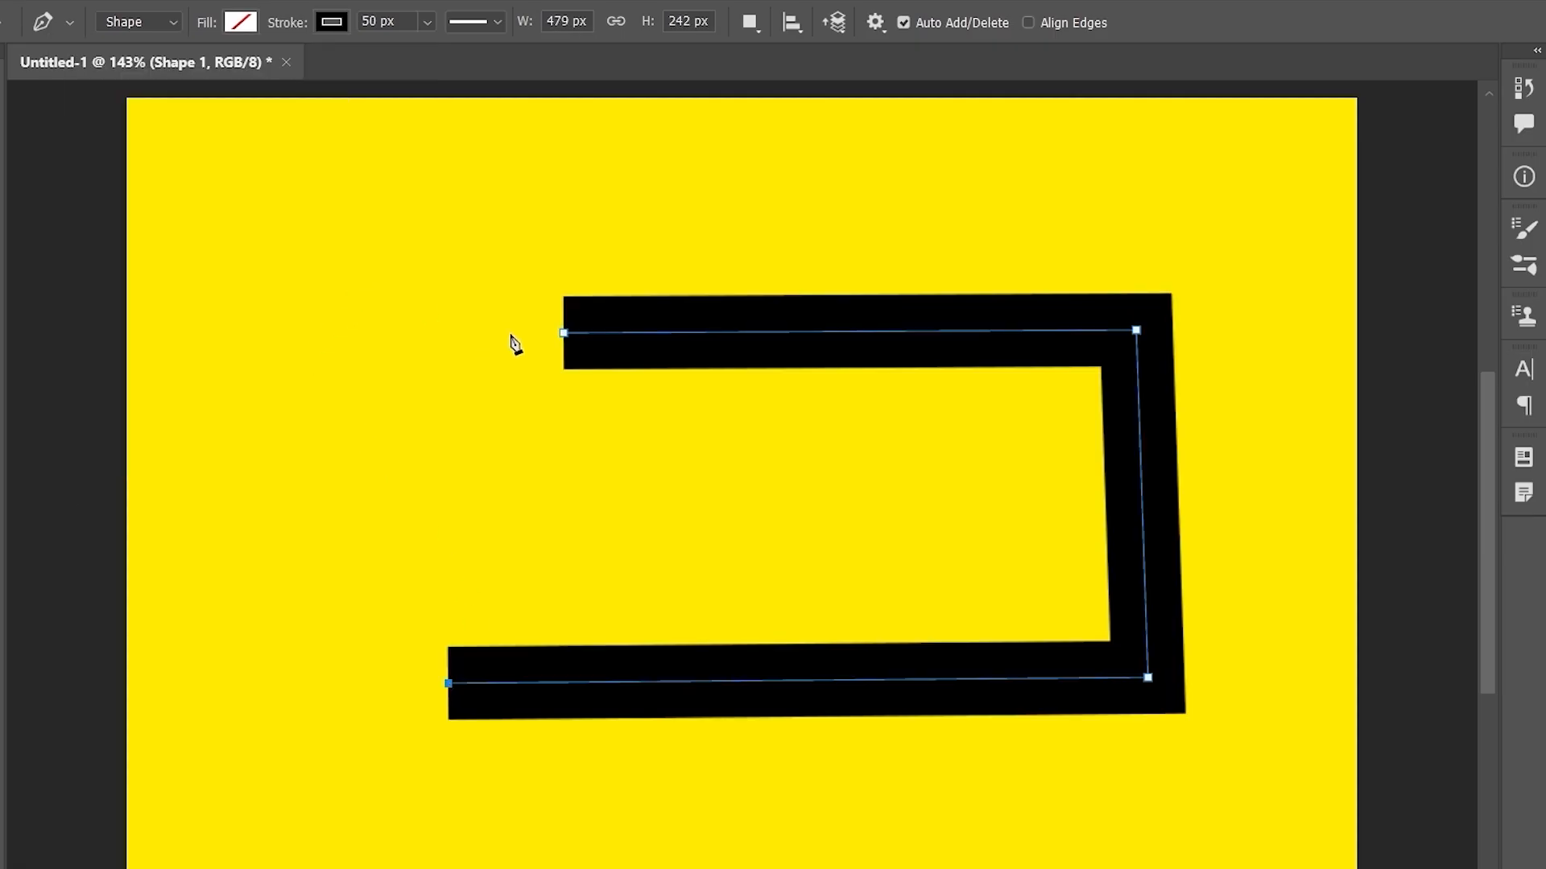
click(562, 332)
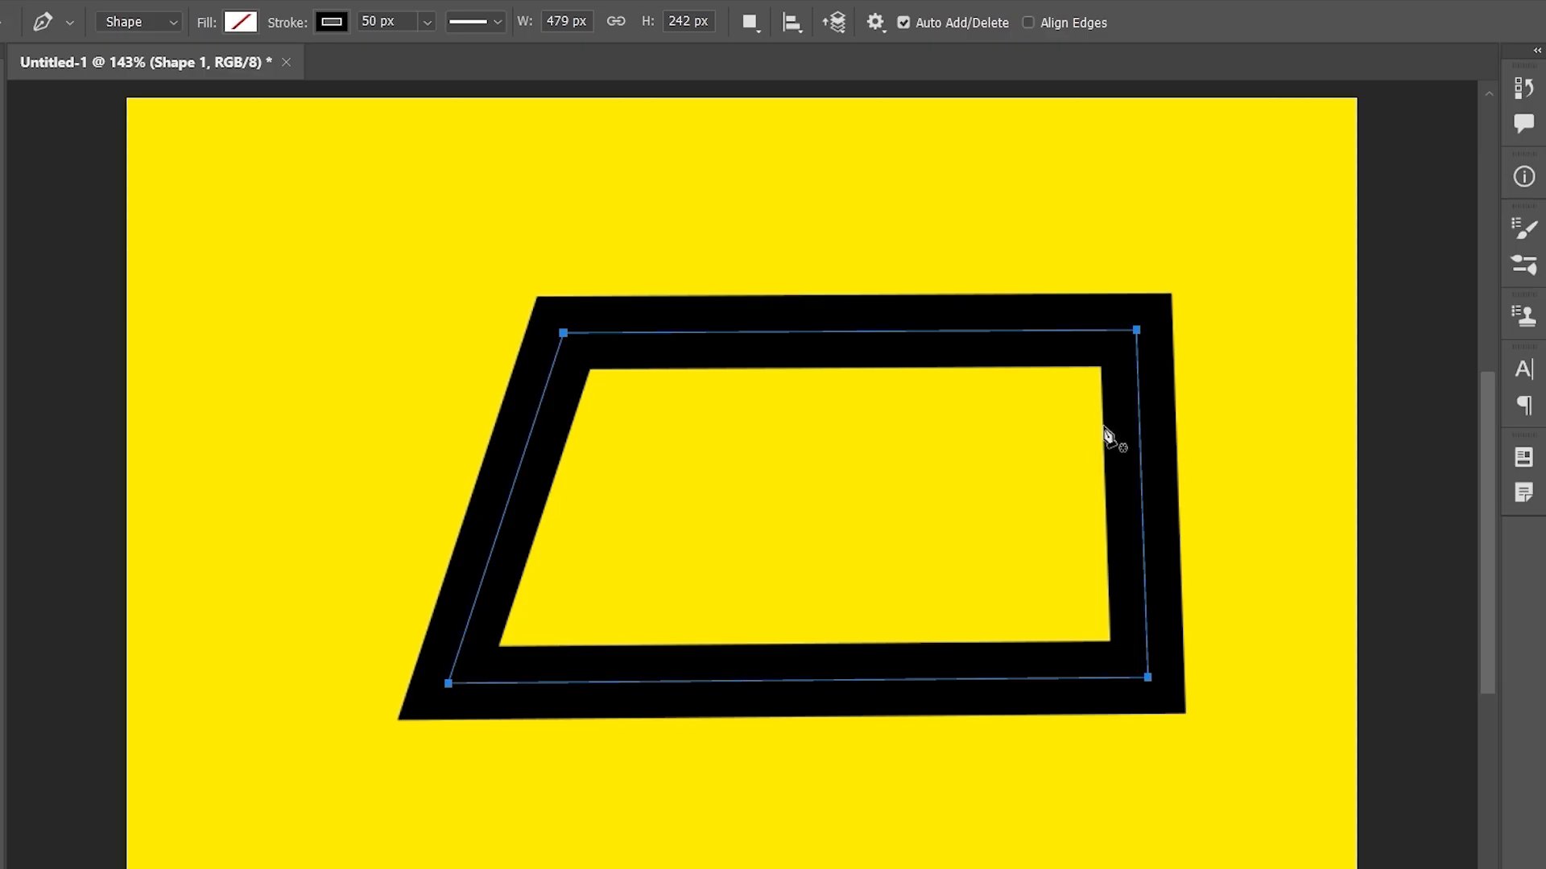
key(ctrl+plus)
key(ctrl+plus)
key(ctrl+plus)
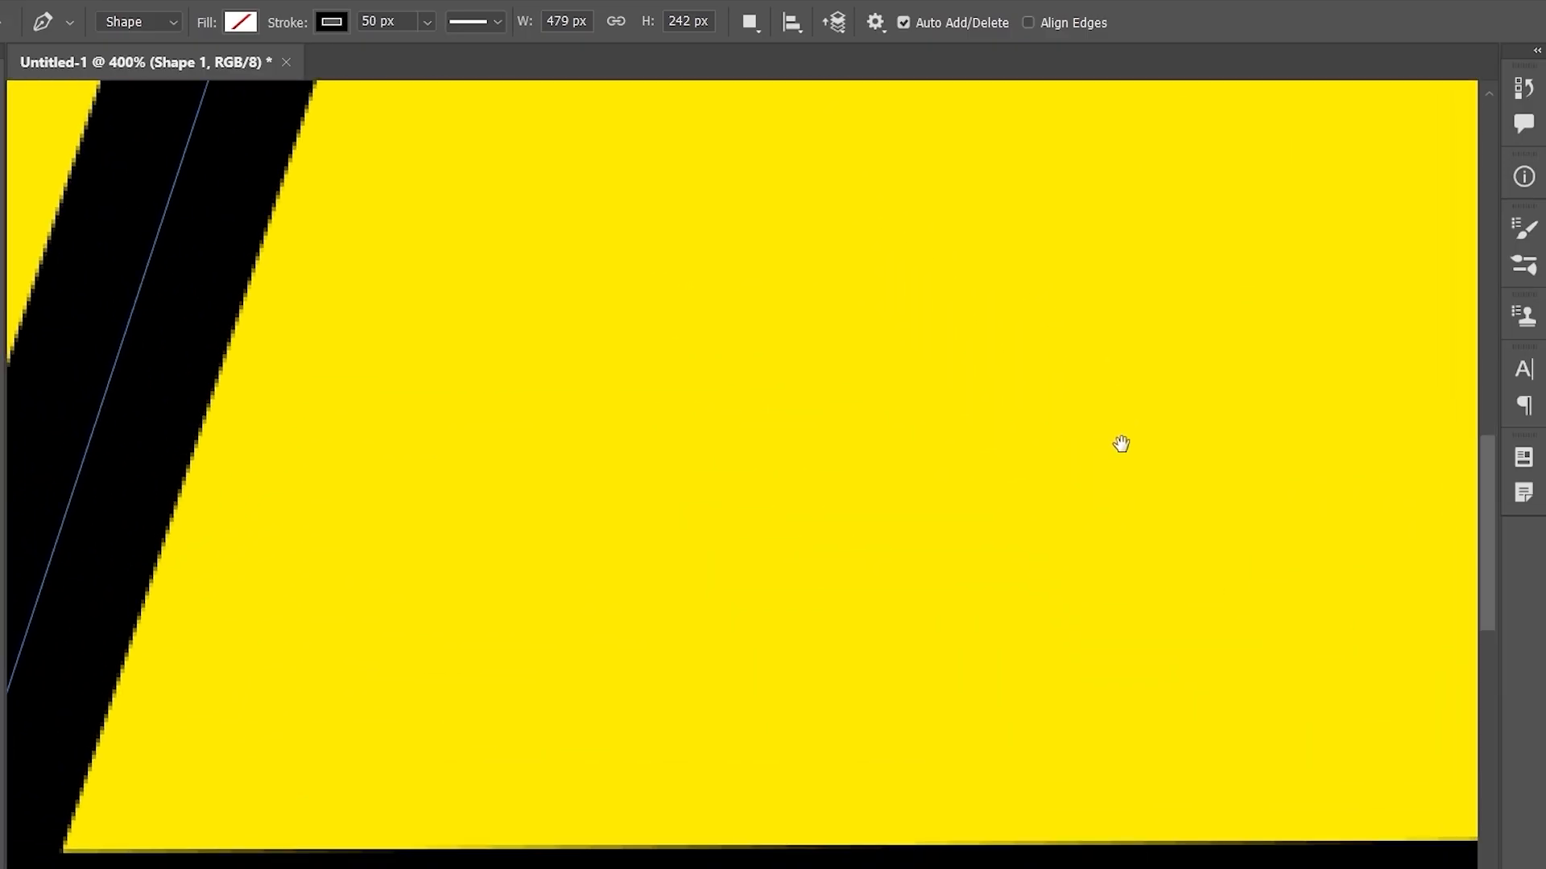
- Pan to the outline's edge and toggle Align Edges on and off to compare pixels
scroll(638, 462, right, 10)
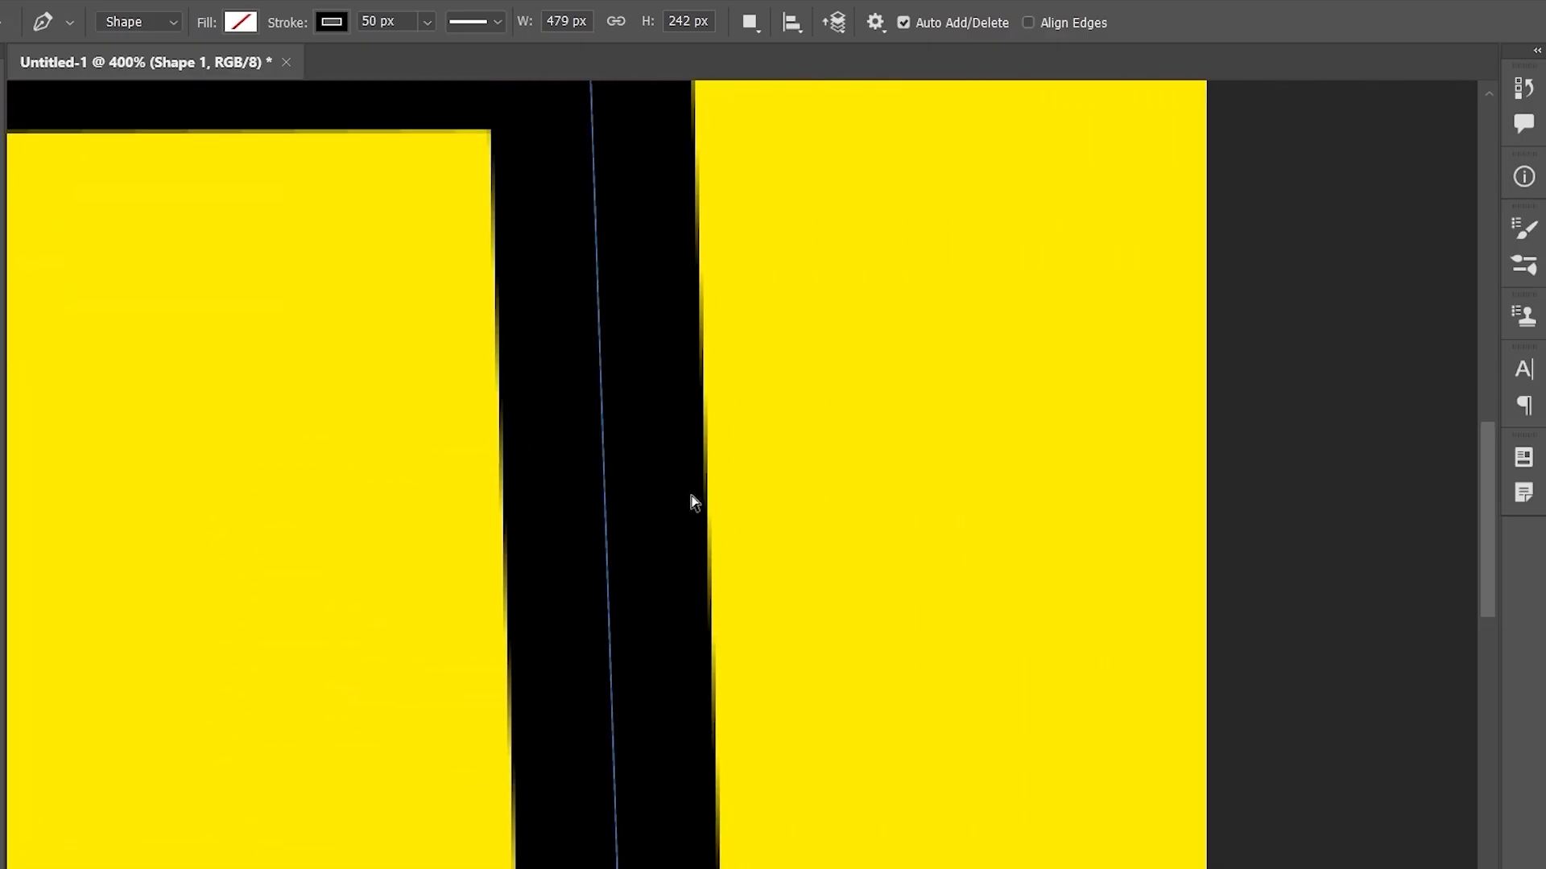
scroll(690, 503, up, 10)
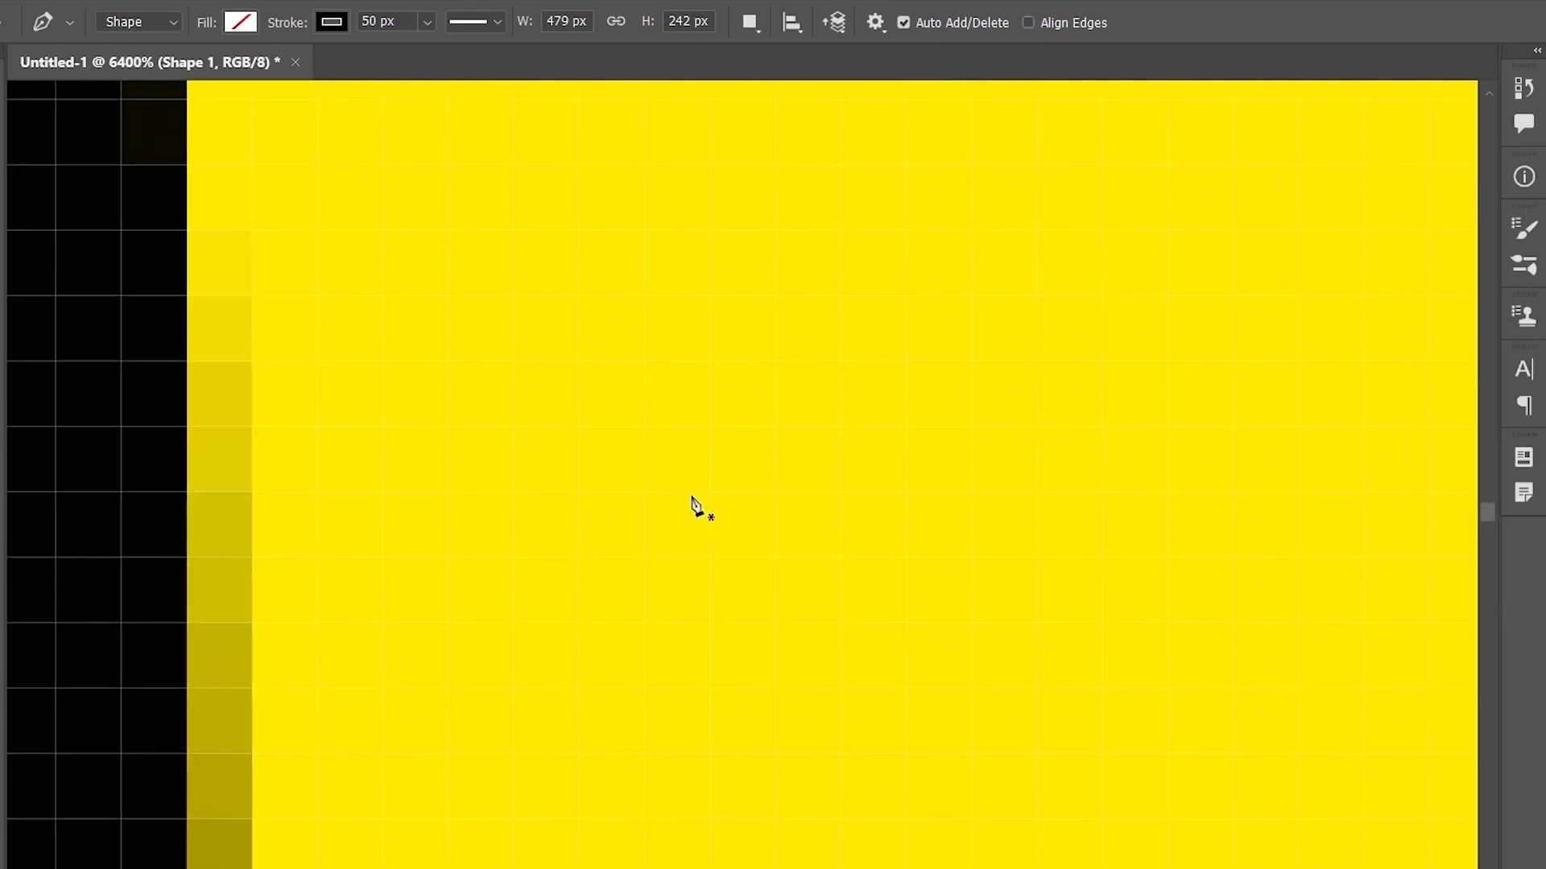
drag(690, 499, 1039, 662)
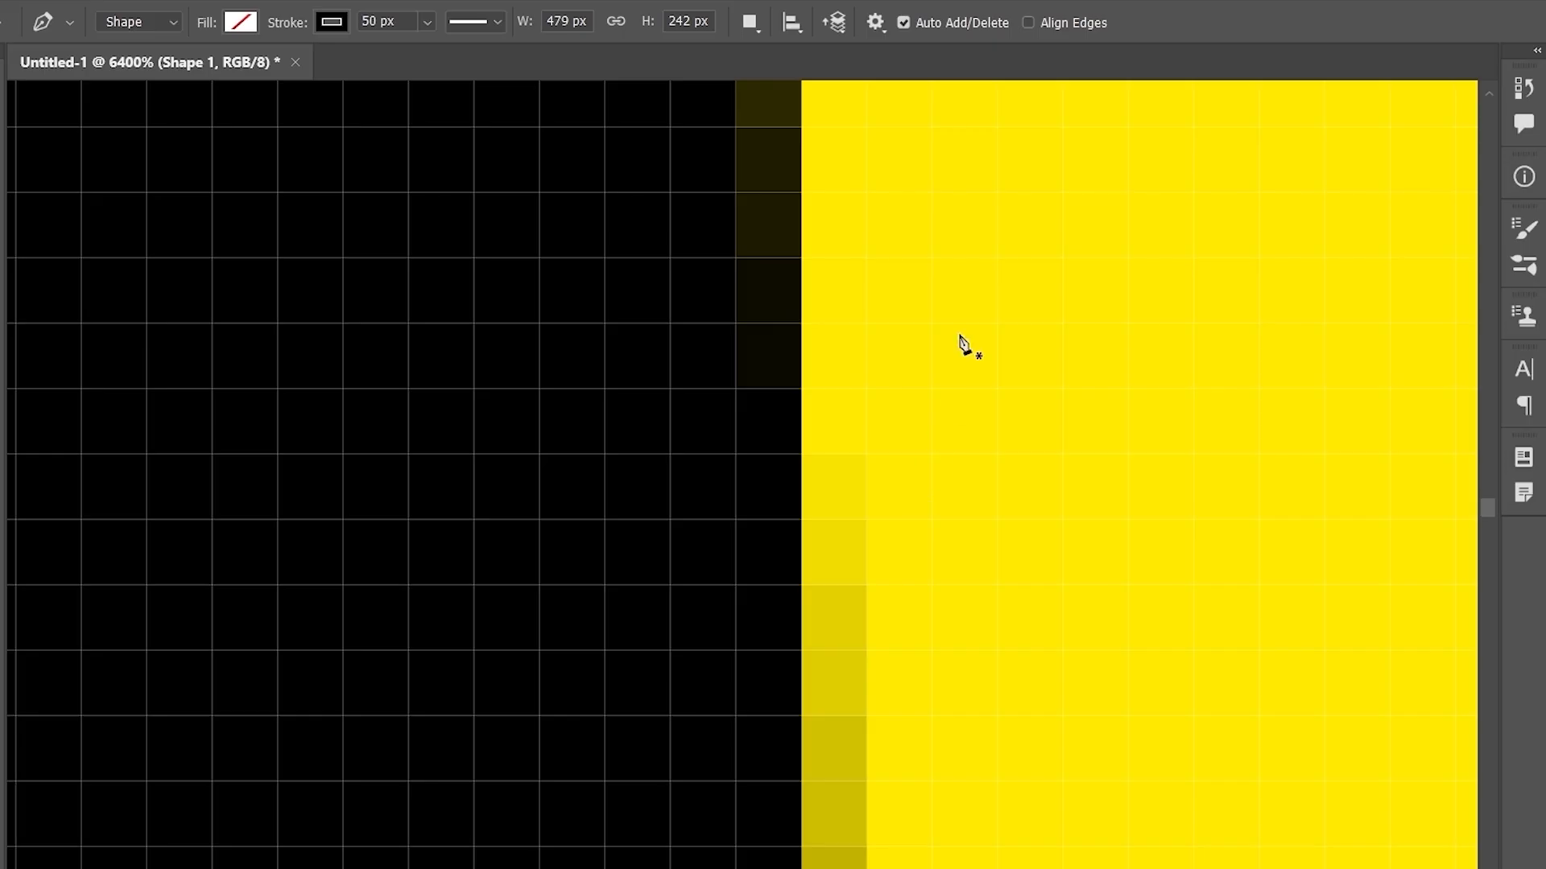
click(1028, 24)
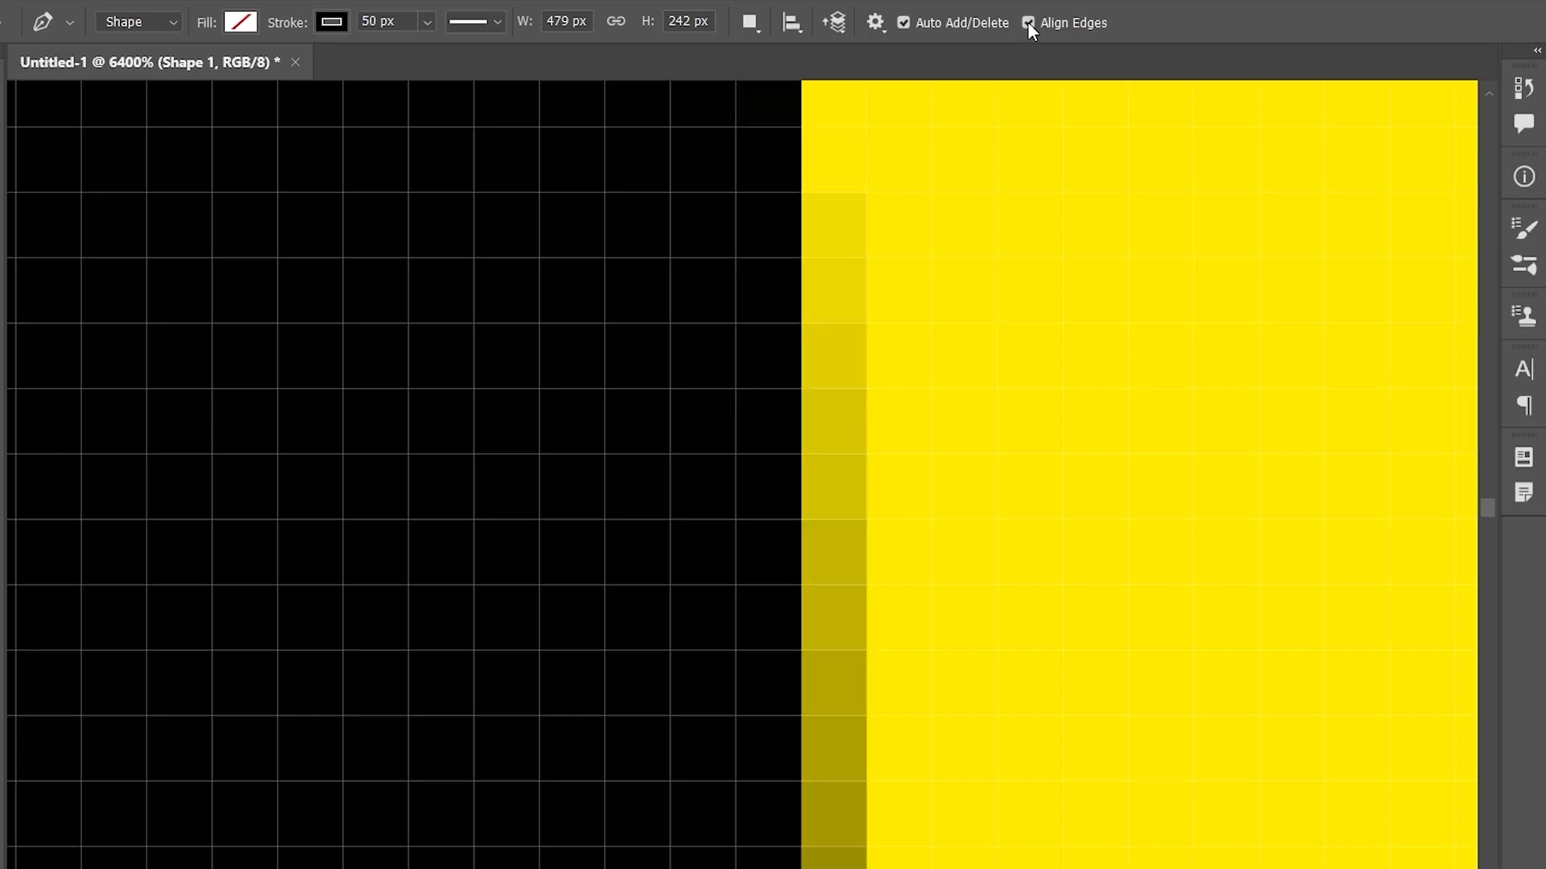
click(1028, 24)
click(1028, 23)
- Keep comparing edges, leave Align Edges turned on, and fit the canvas in view
scroll(1004, 396, up, 3)
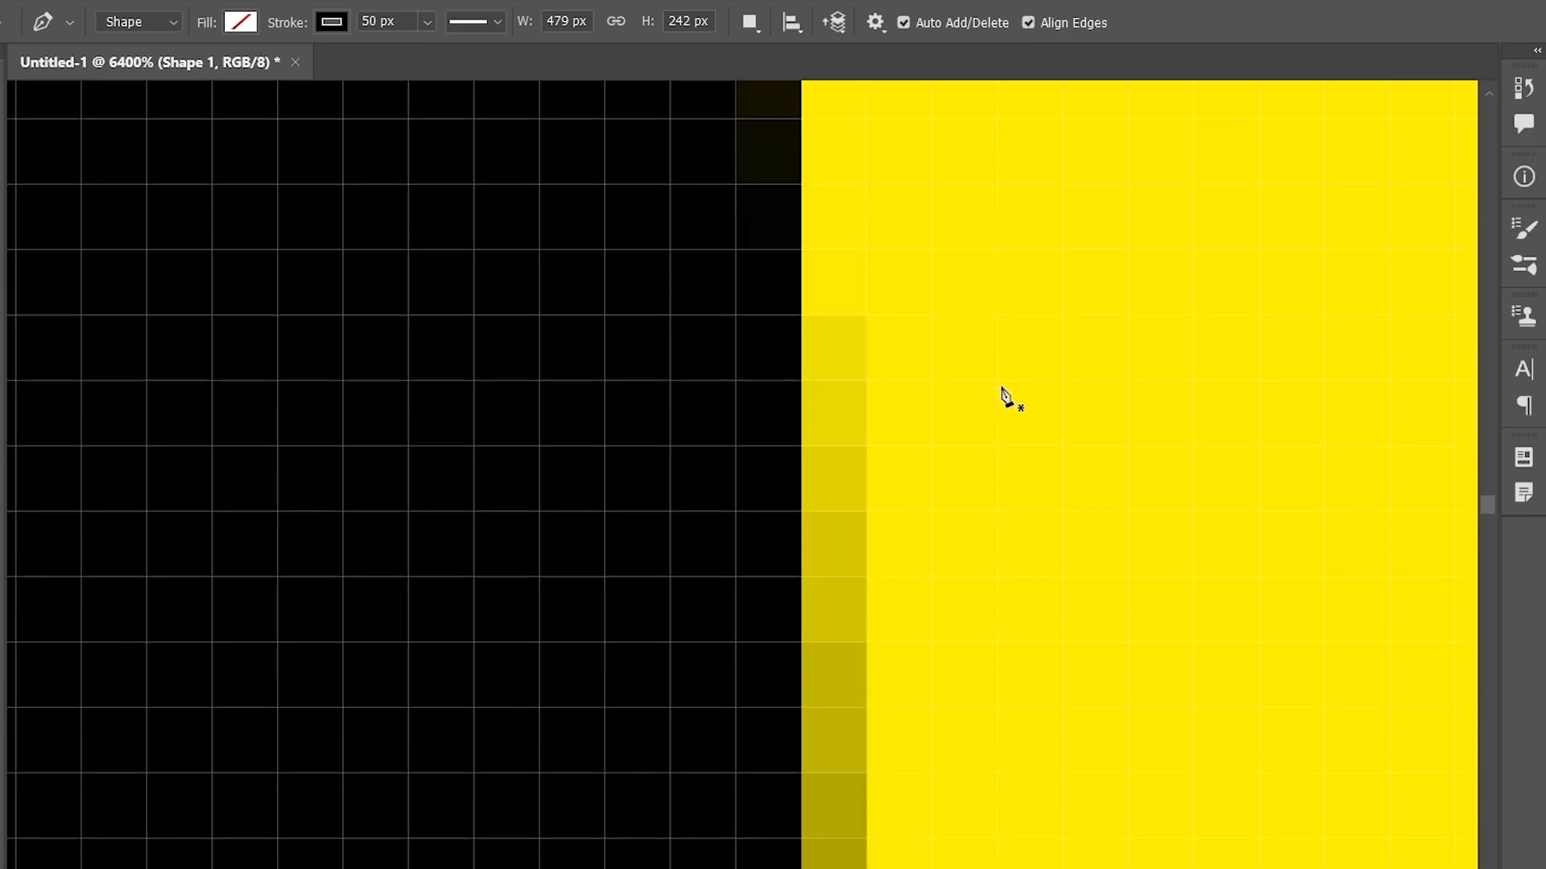
click(1039, 19)
click(1038, 18)
click(1038, 18)
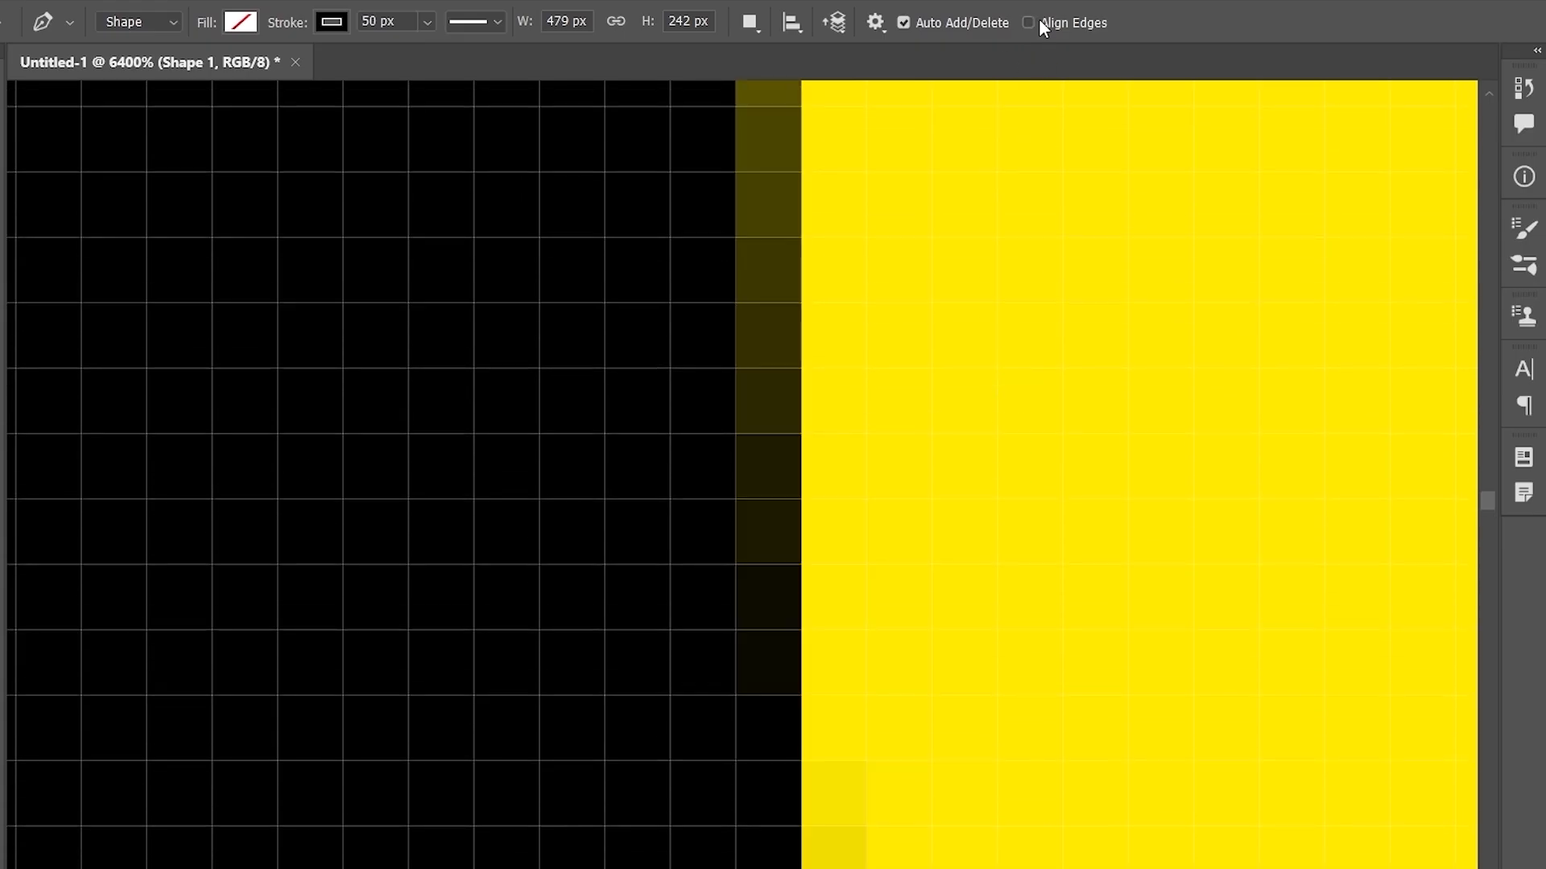
click(1039, 19)
scroll(934, 346, down, 2)
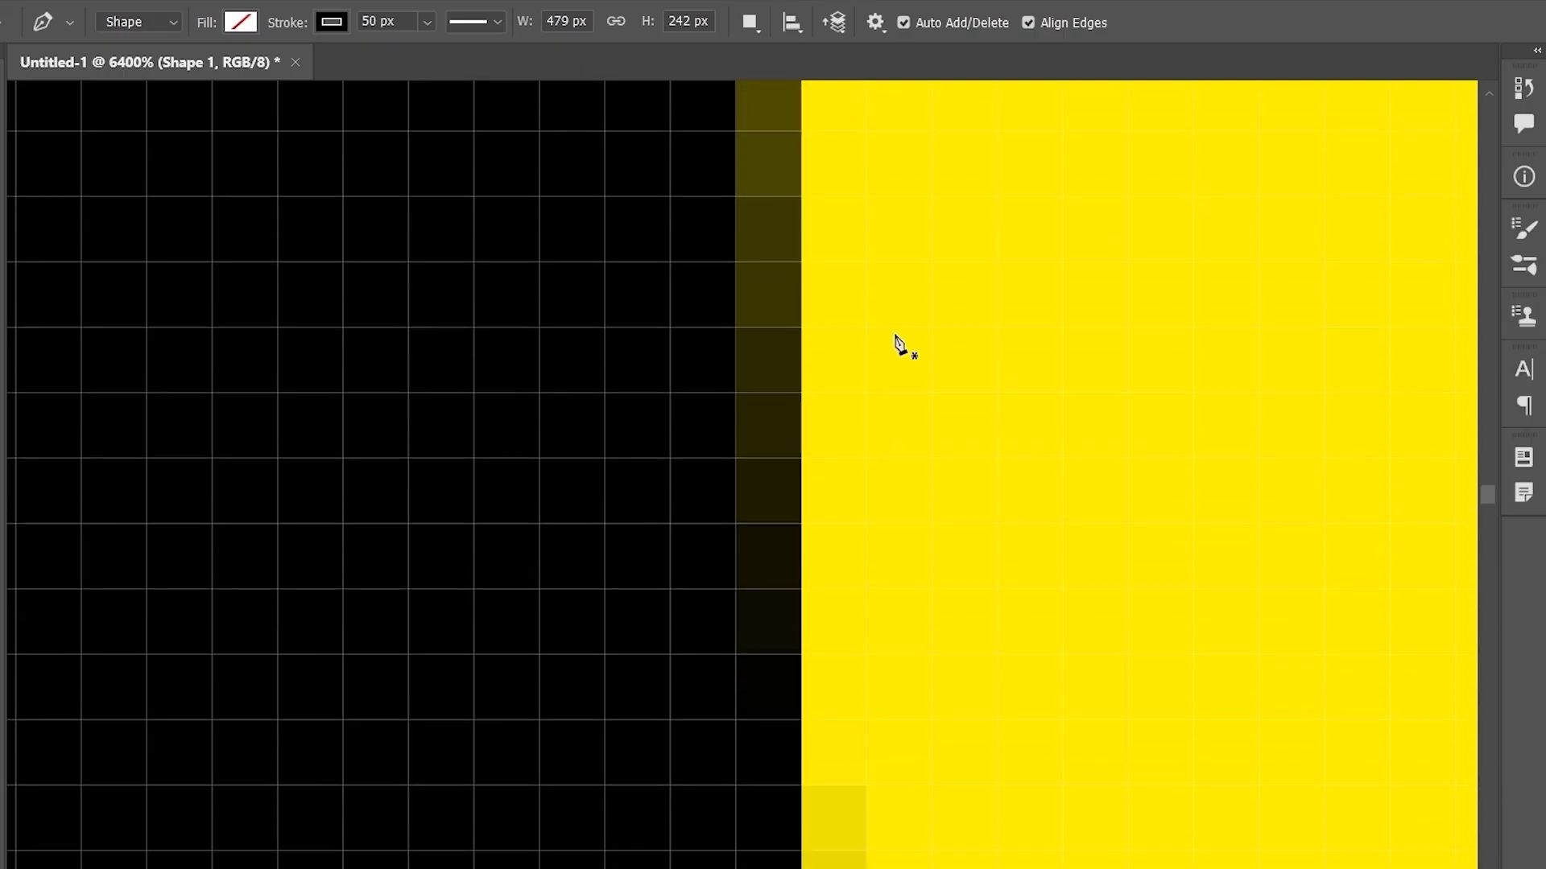
click(1028, 23)
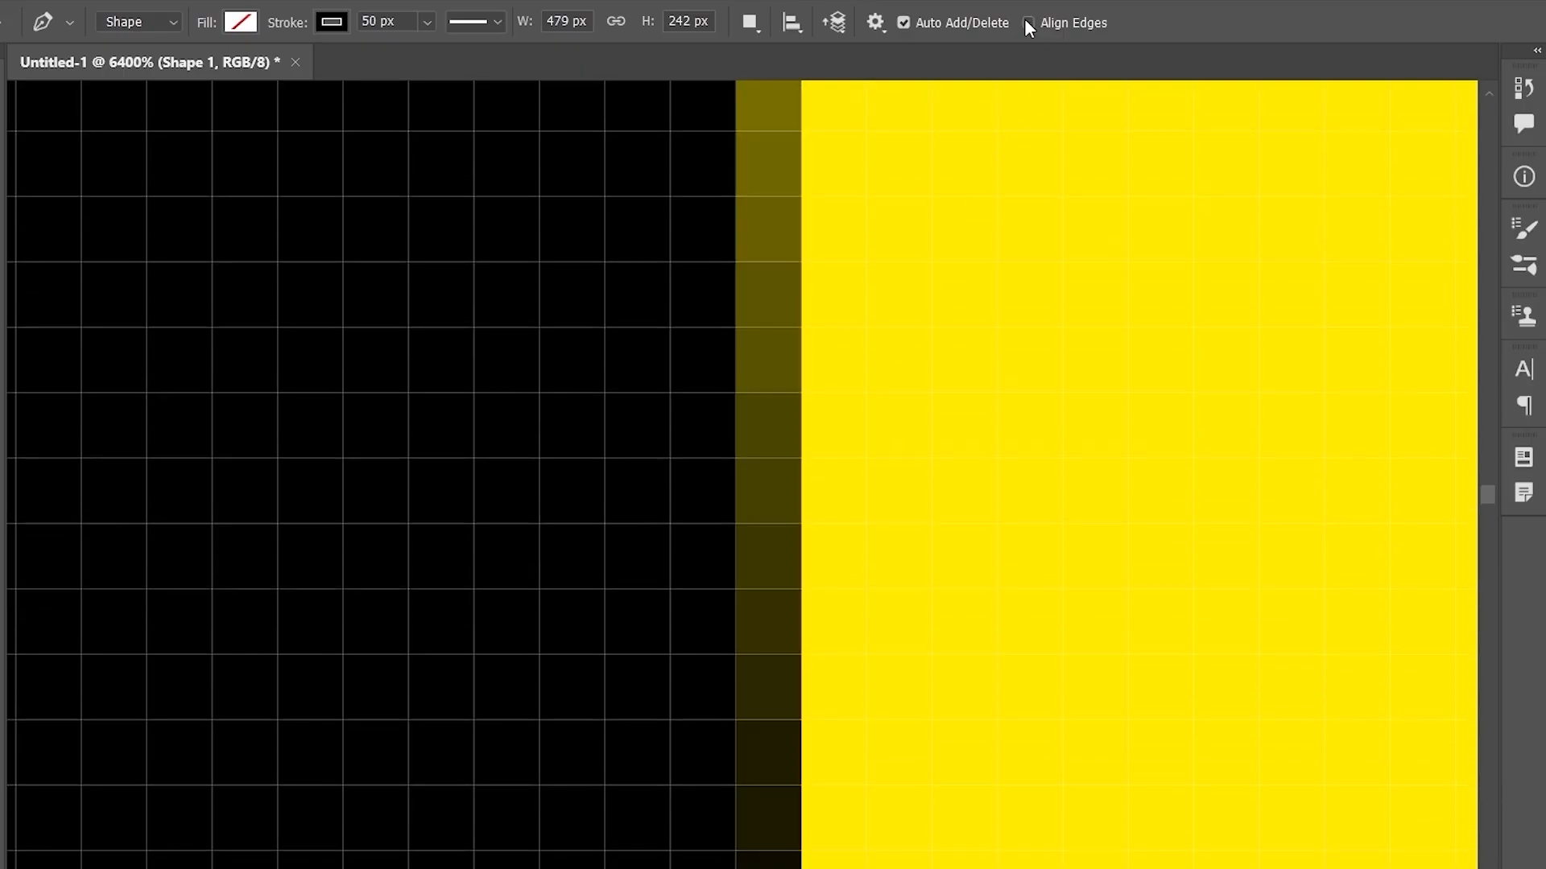
scroll(919, 448, down, 2)
scroll(923, 448, up, 2)
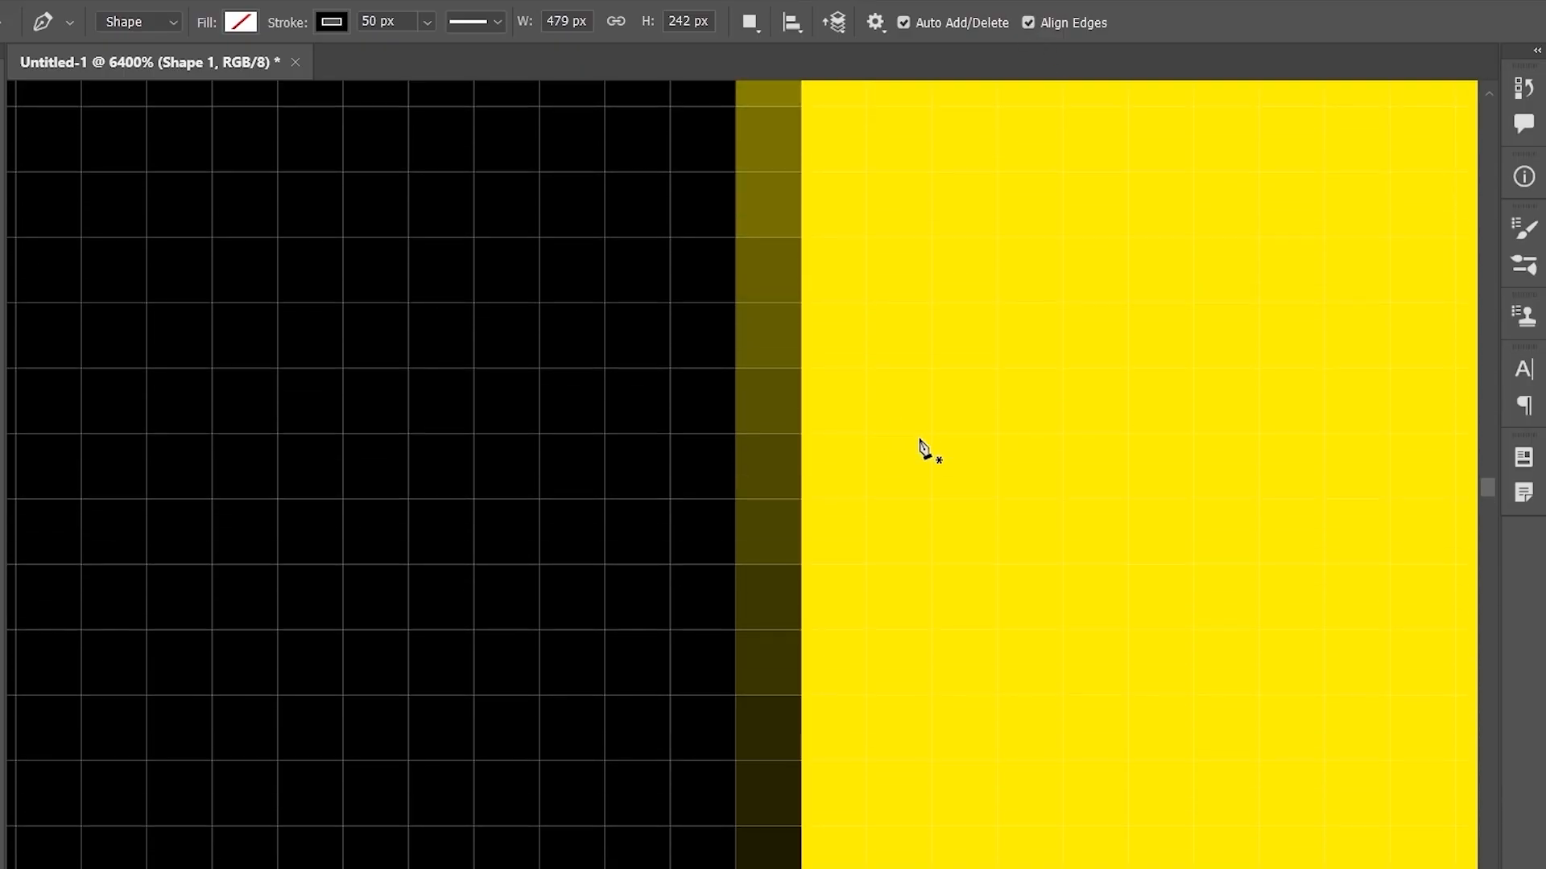
scroll(923, 449, up, 2)
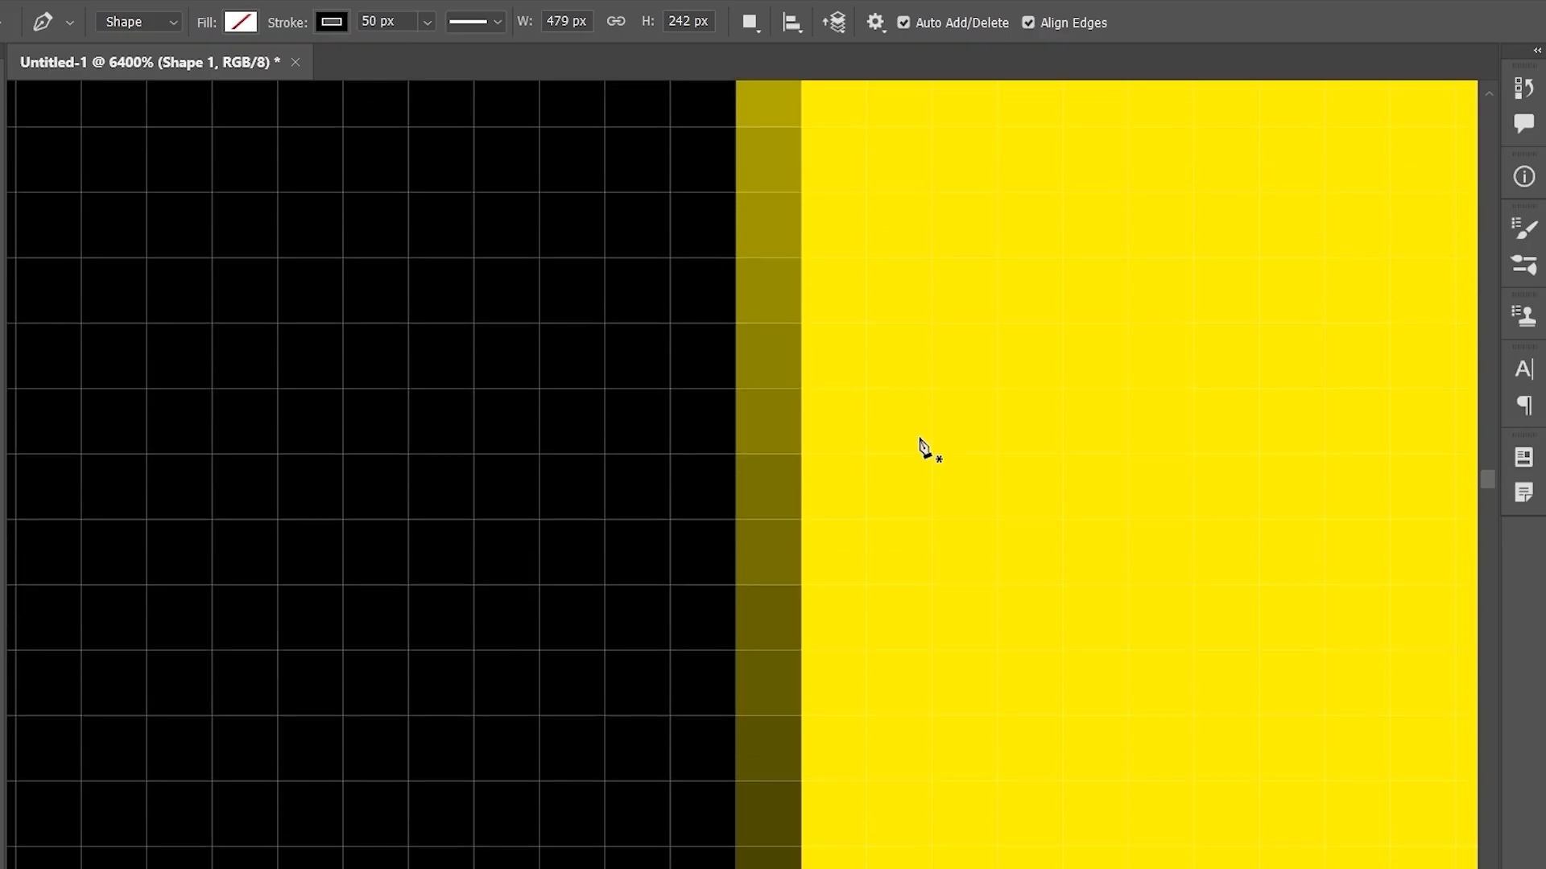
click(1029, 23)
scroll(774, 407, up, 3)
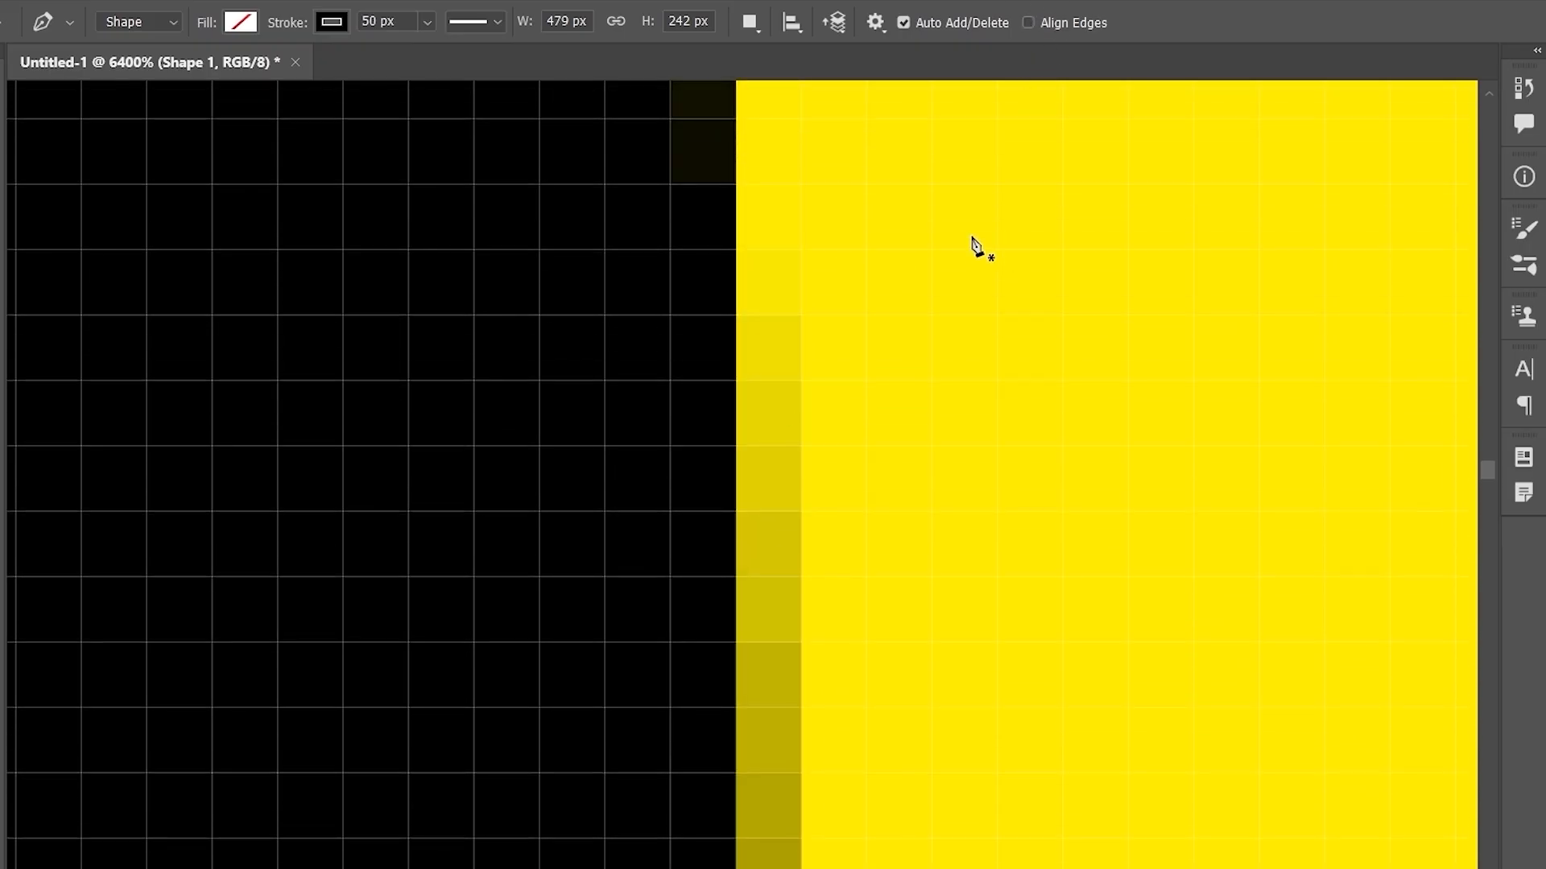
scroll(974, 244, up, 3)
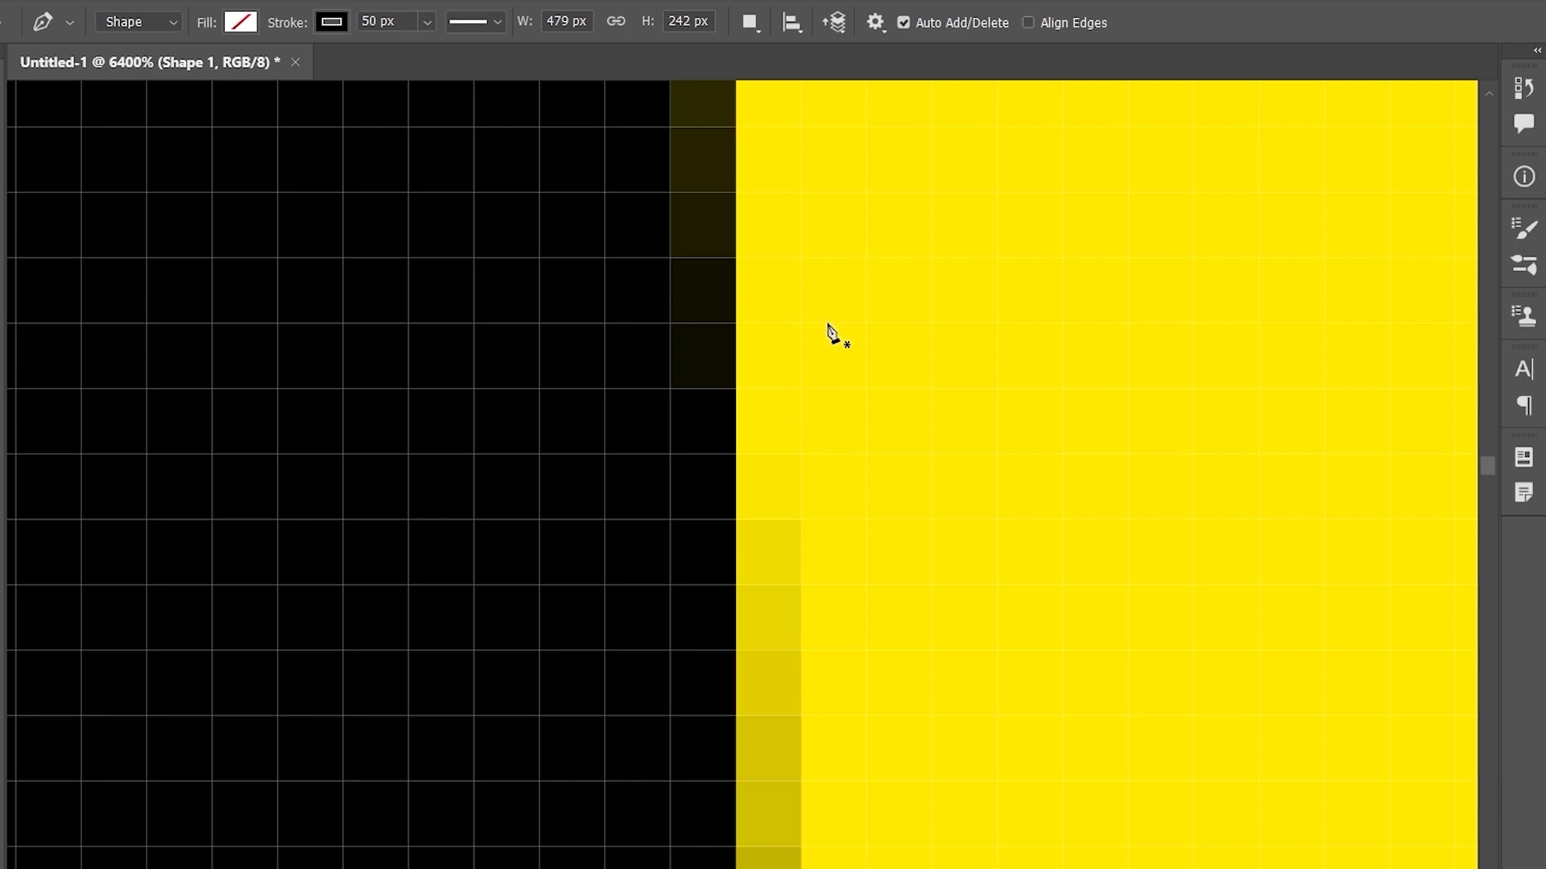
click(1029, 23)
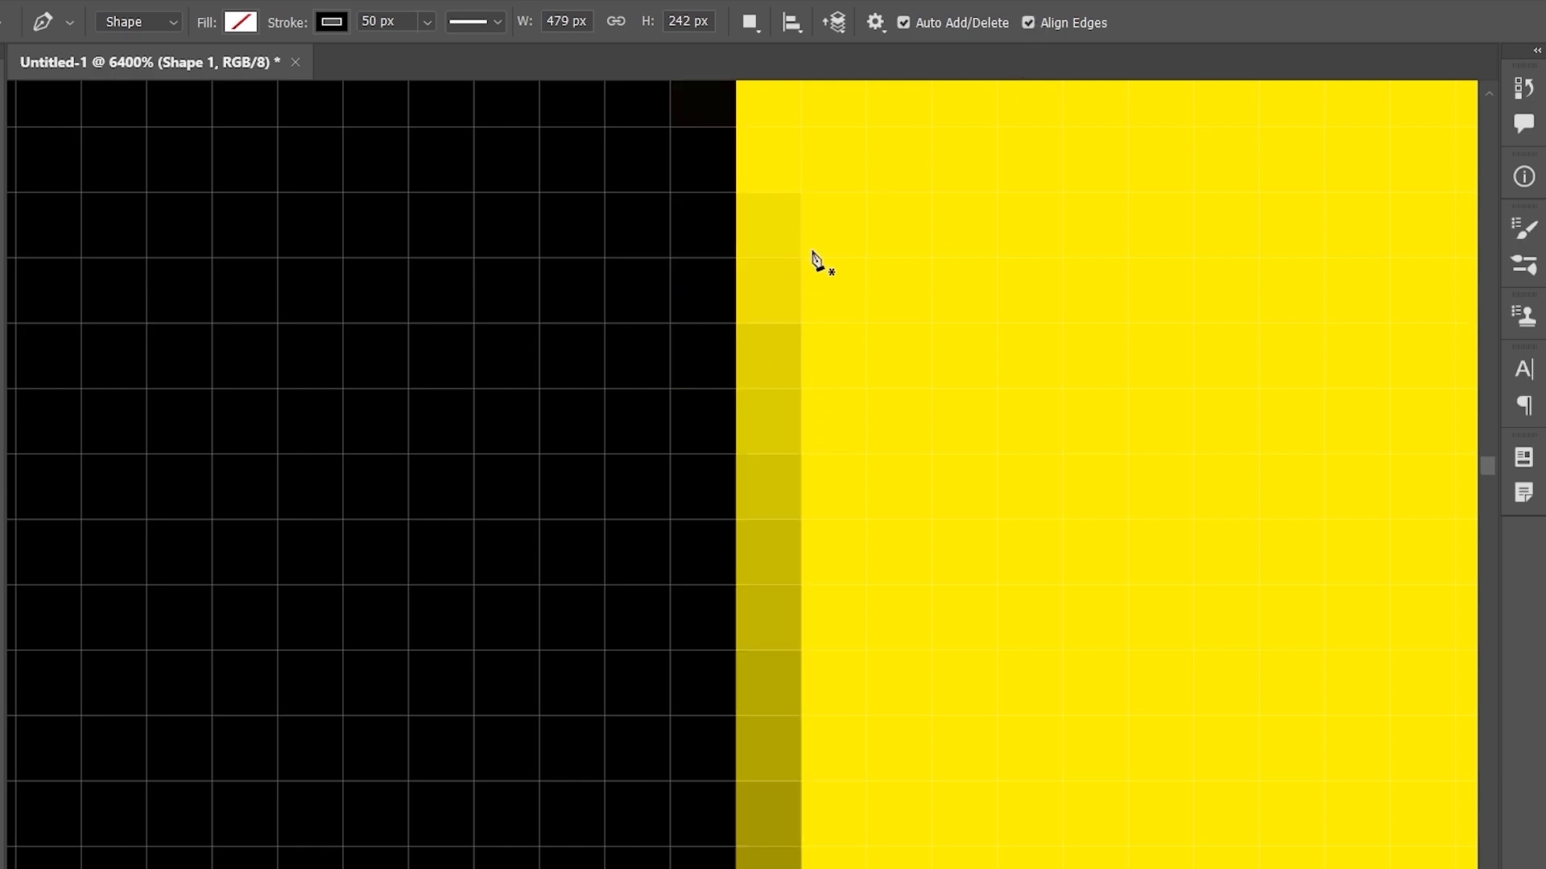
scroll(847, 404, down, 1)
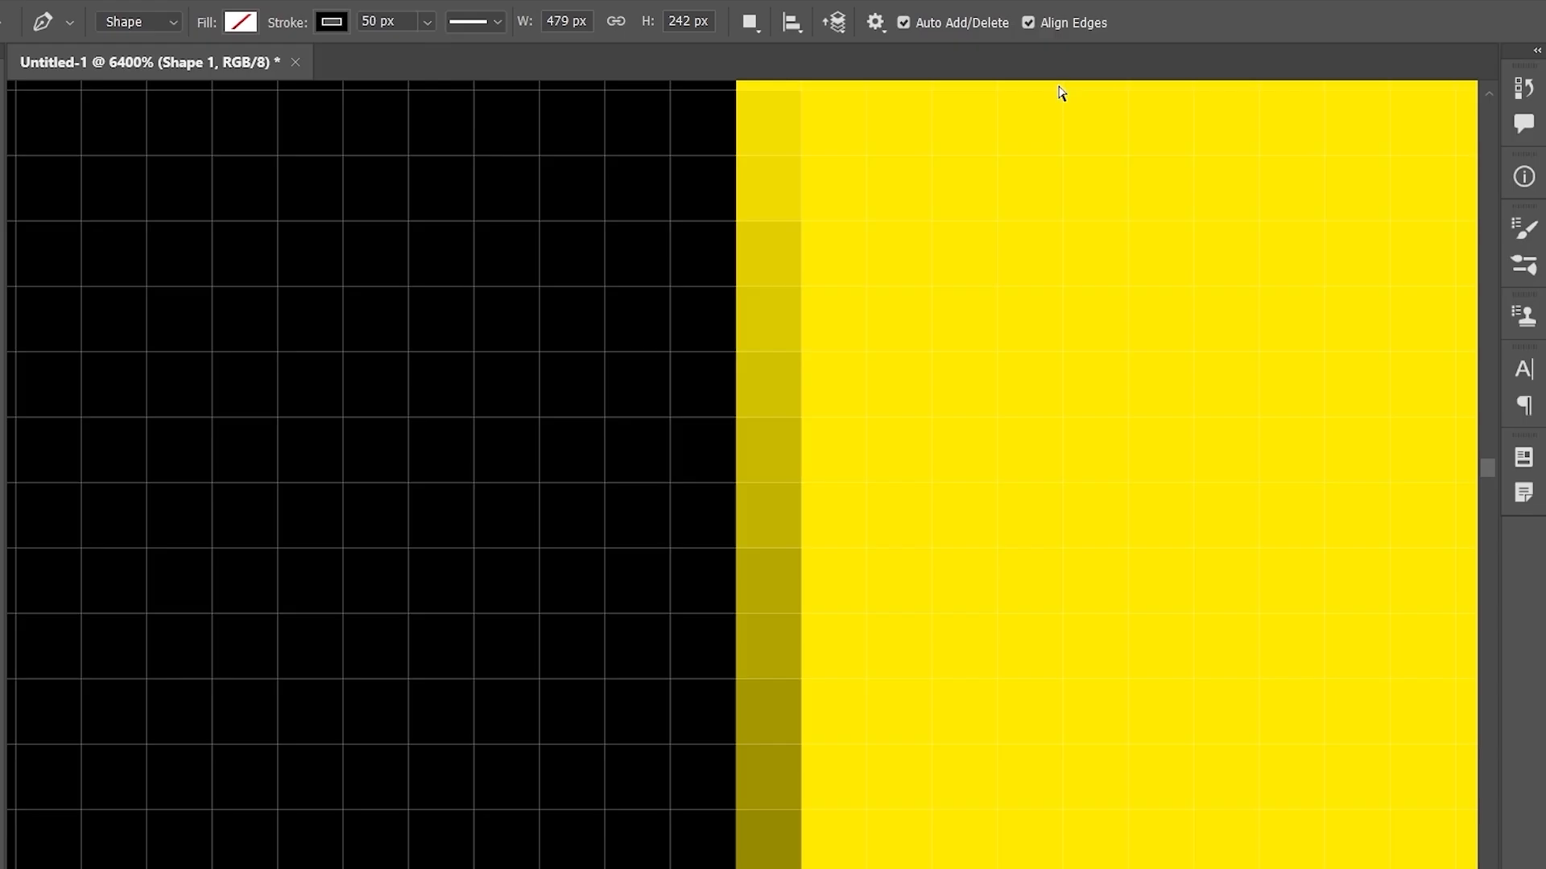
key(ctrl+0)
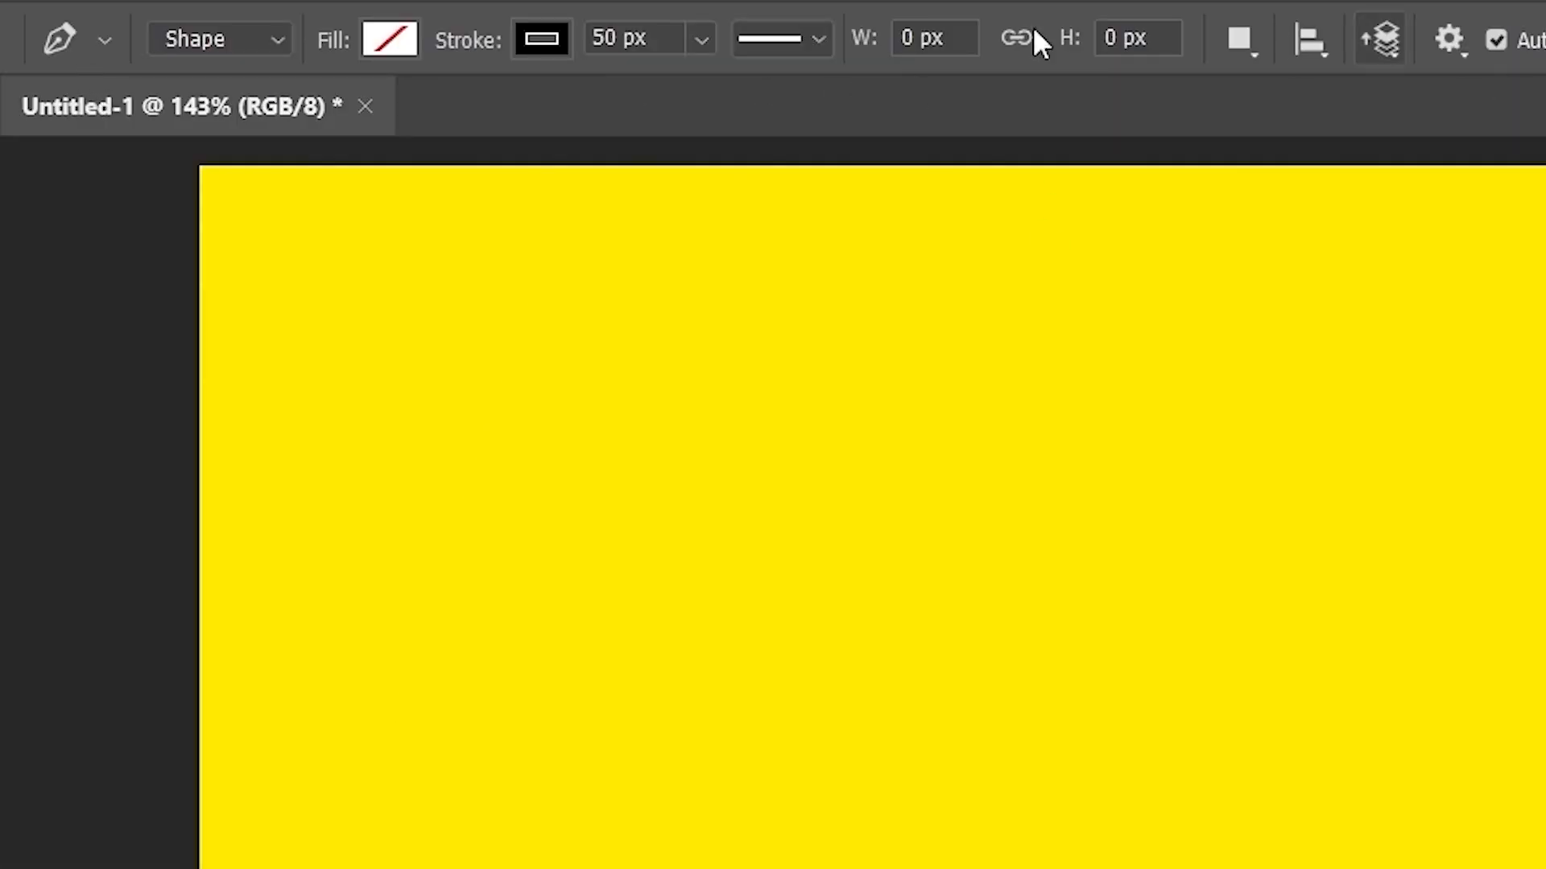
- Draw a closed four-corner path in Path mode and make it a selection with 0 px feather
click(214, 42)
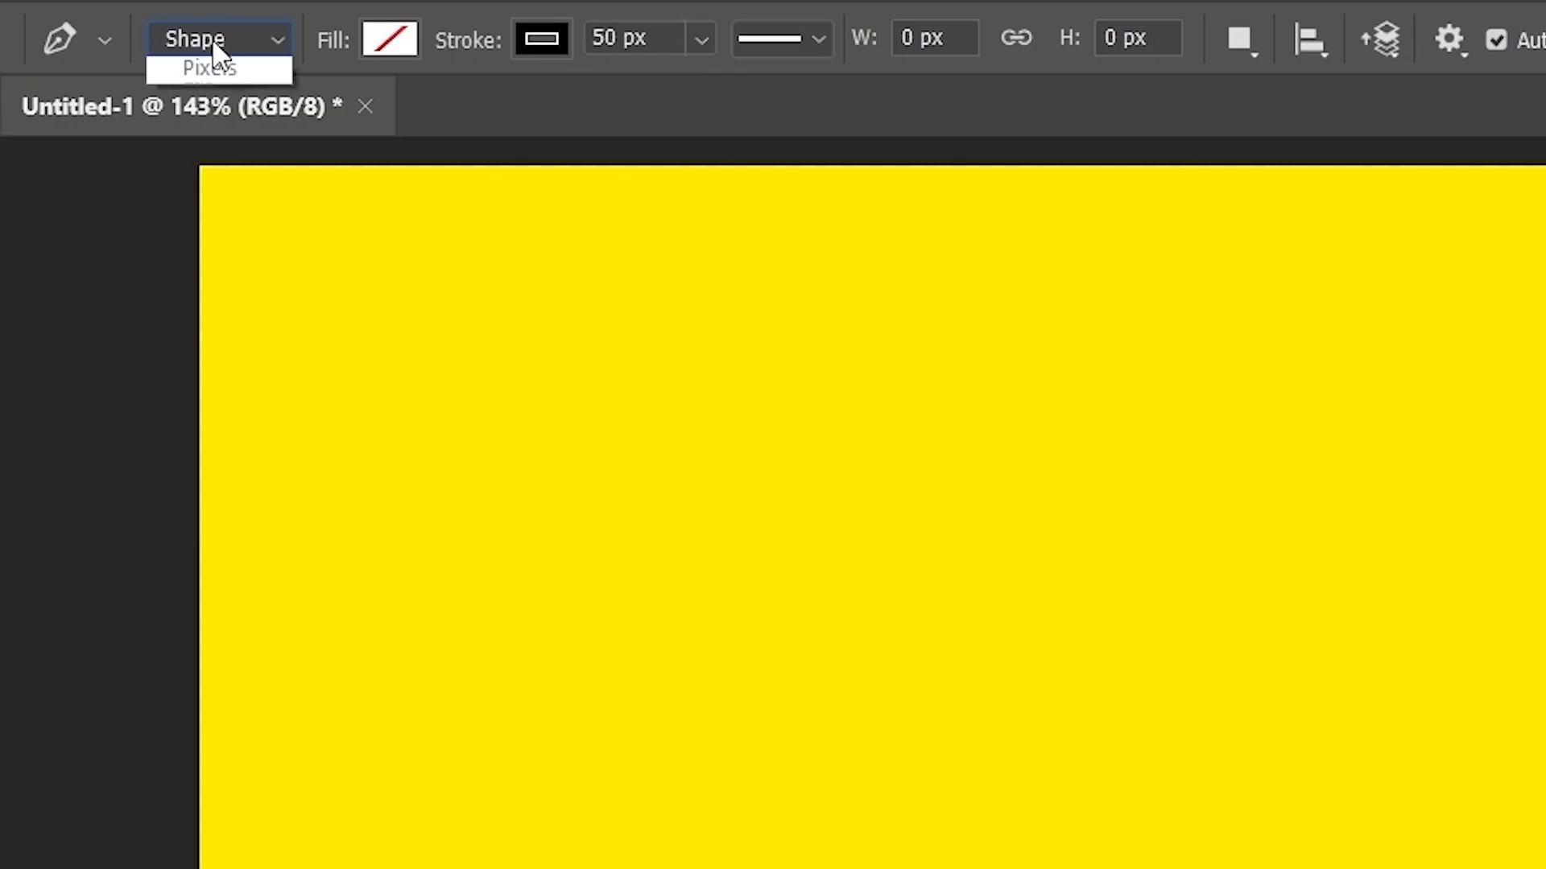
click(207, 111)
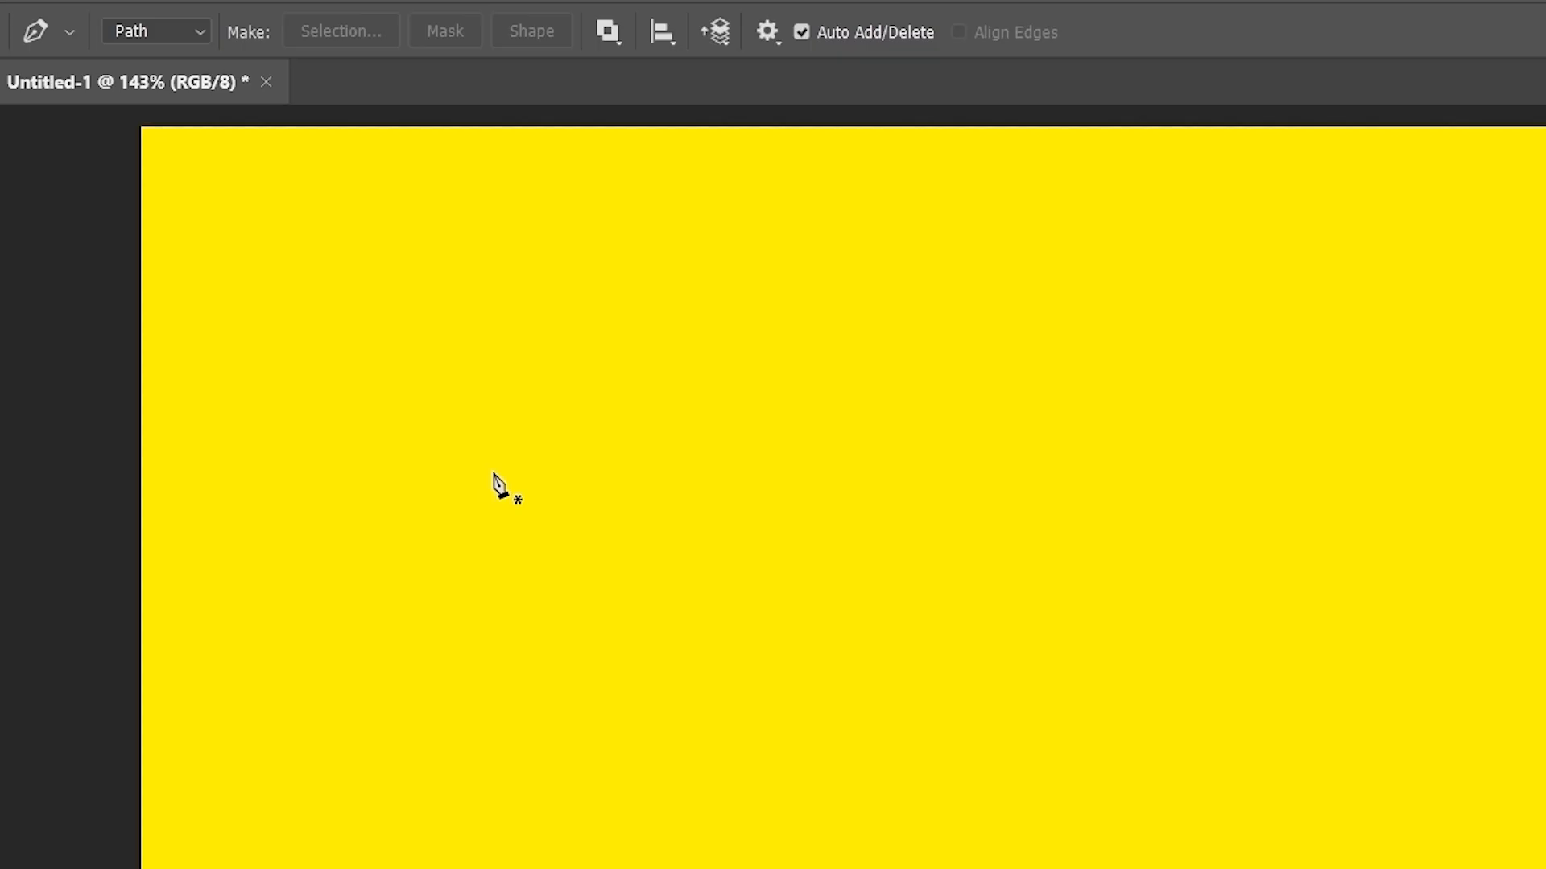
click(492, 471)
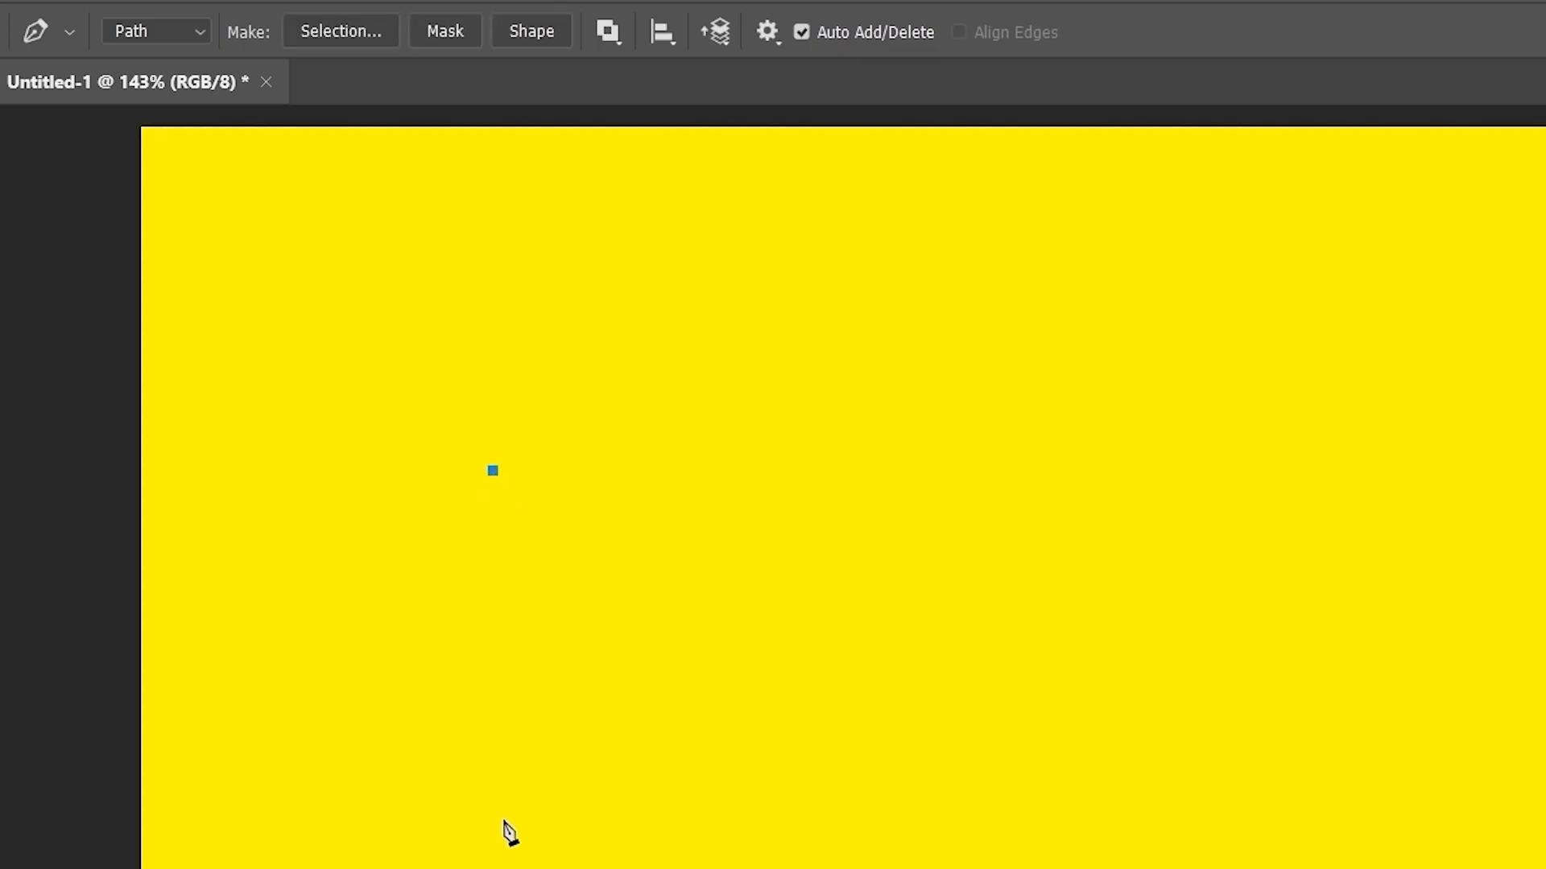
click(503, 826)
click(1220, 827)
click(1172, 444)
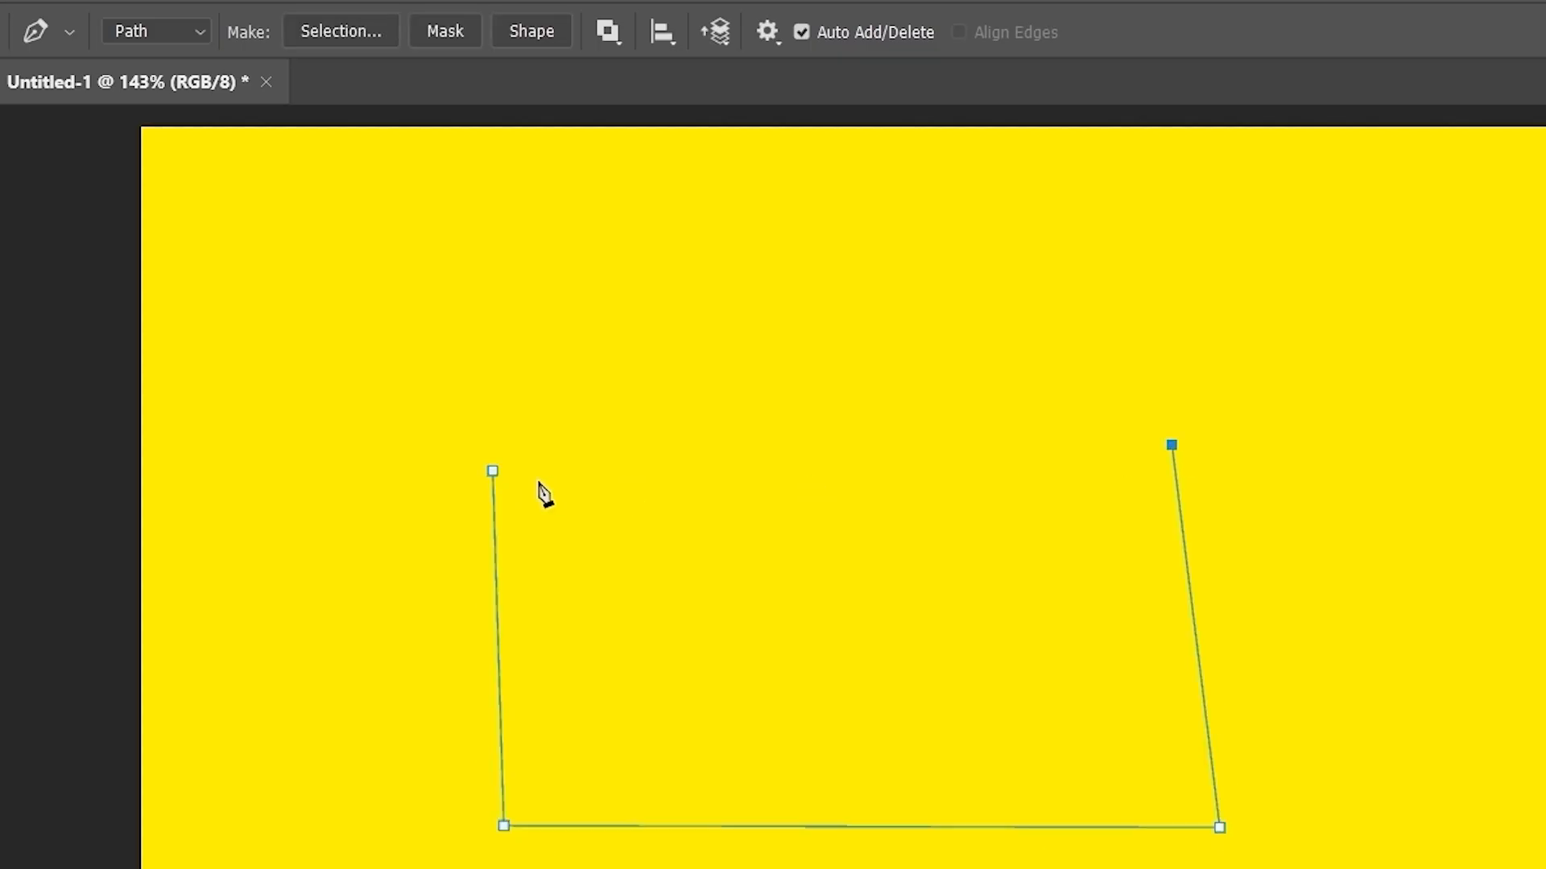
click(492, 471)
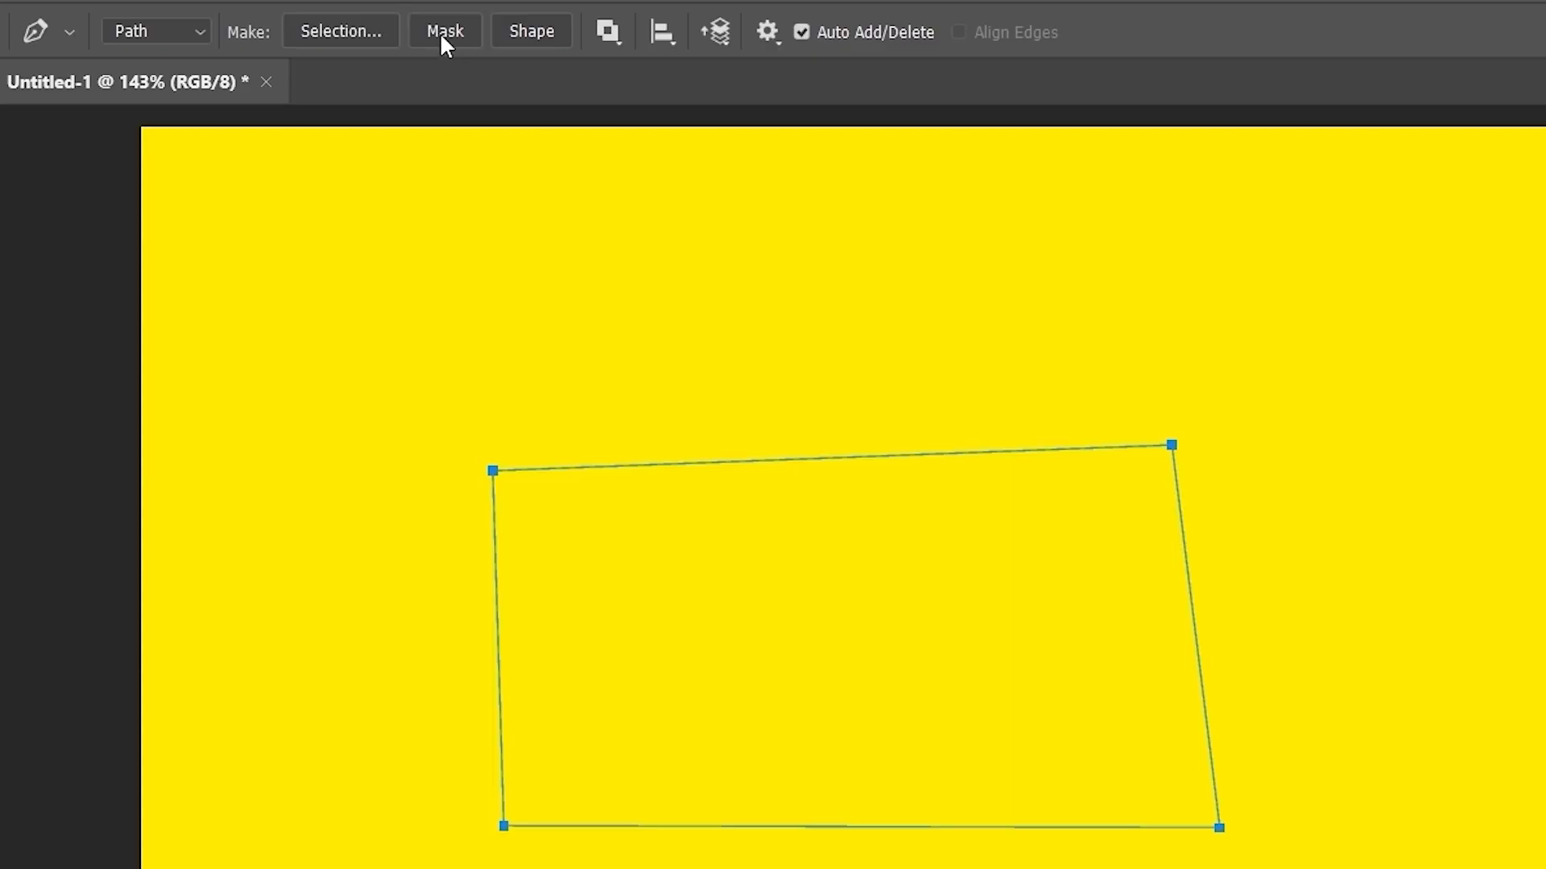
click(337, 32)
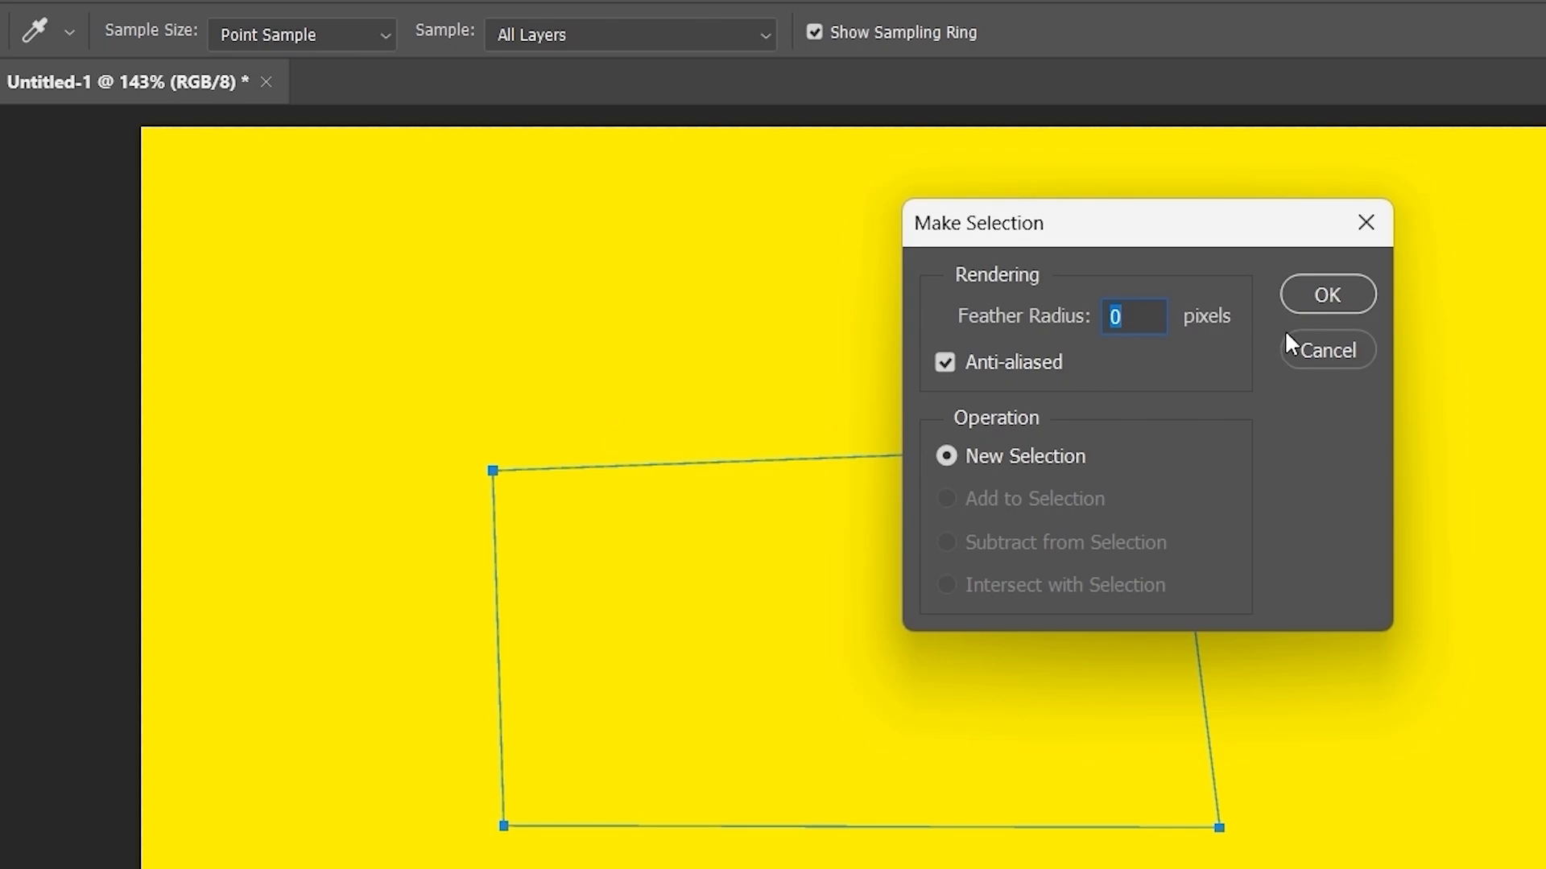
click(1329, 304)
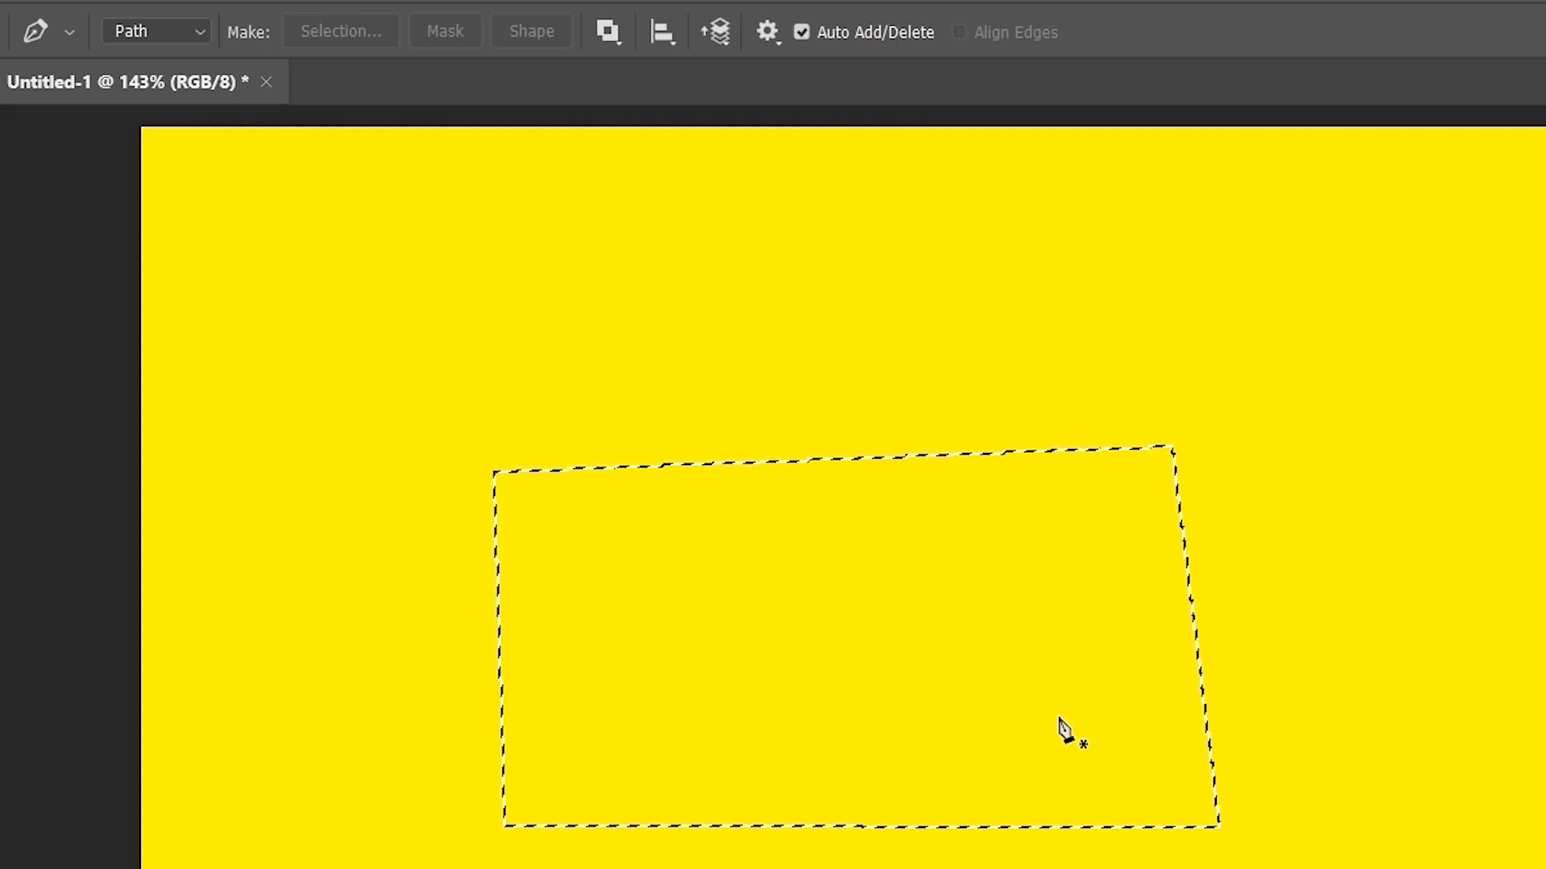
- Deselect, then apply the path as a vector mask and undo it
key(ctrl+d)
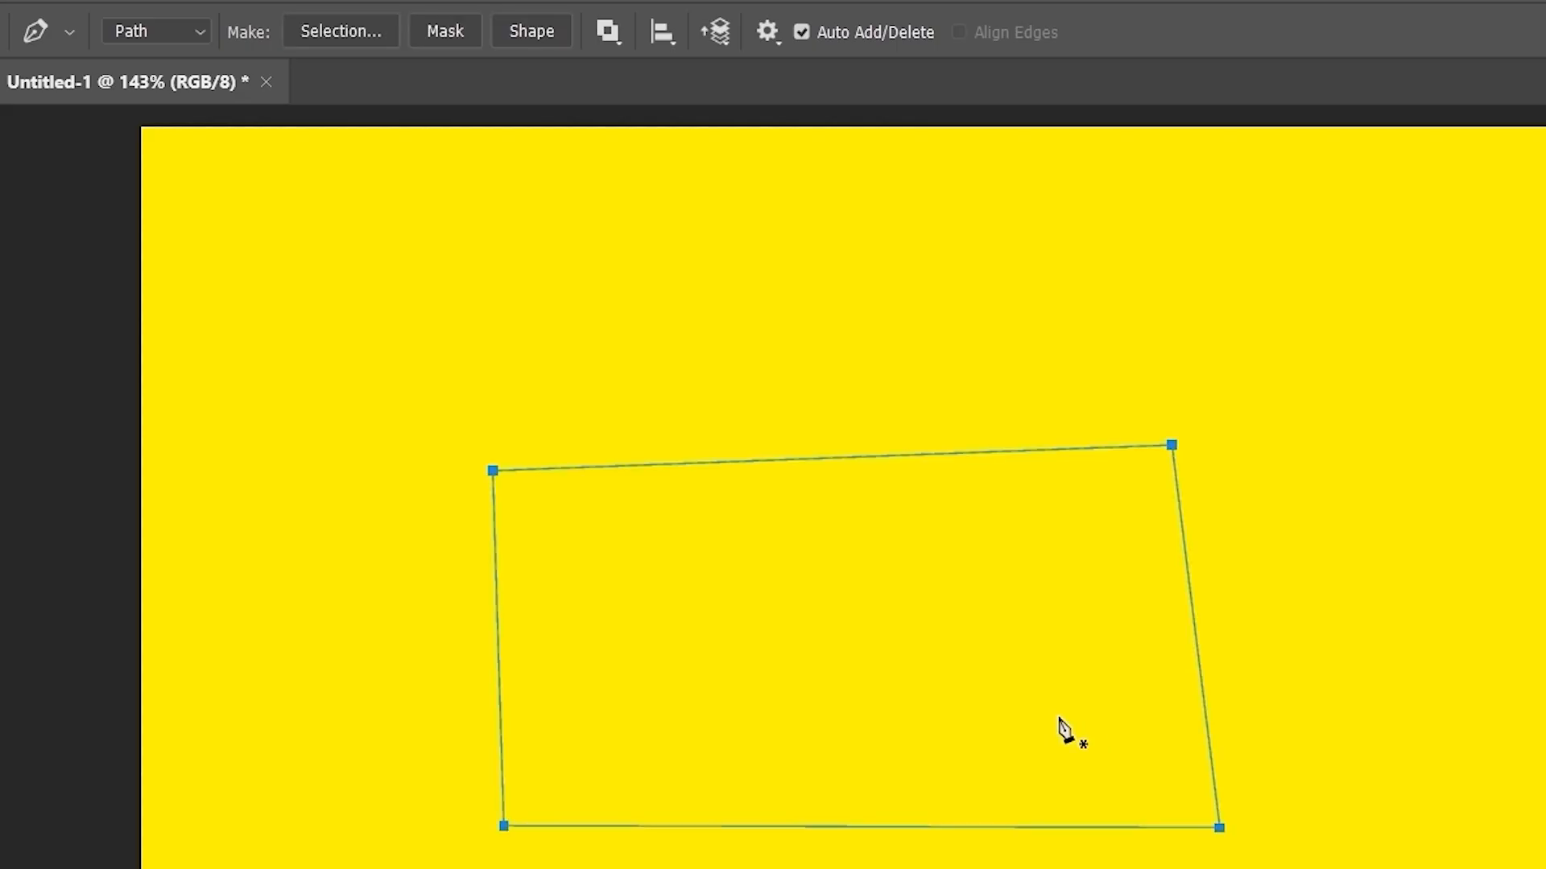
click(456, 31)
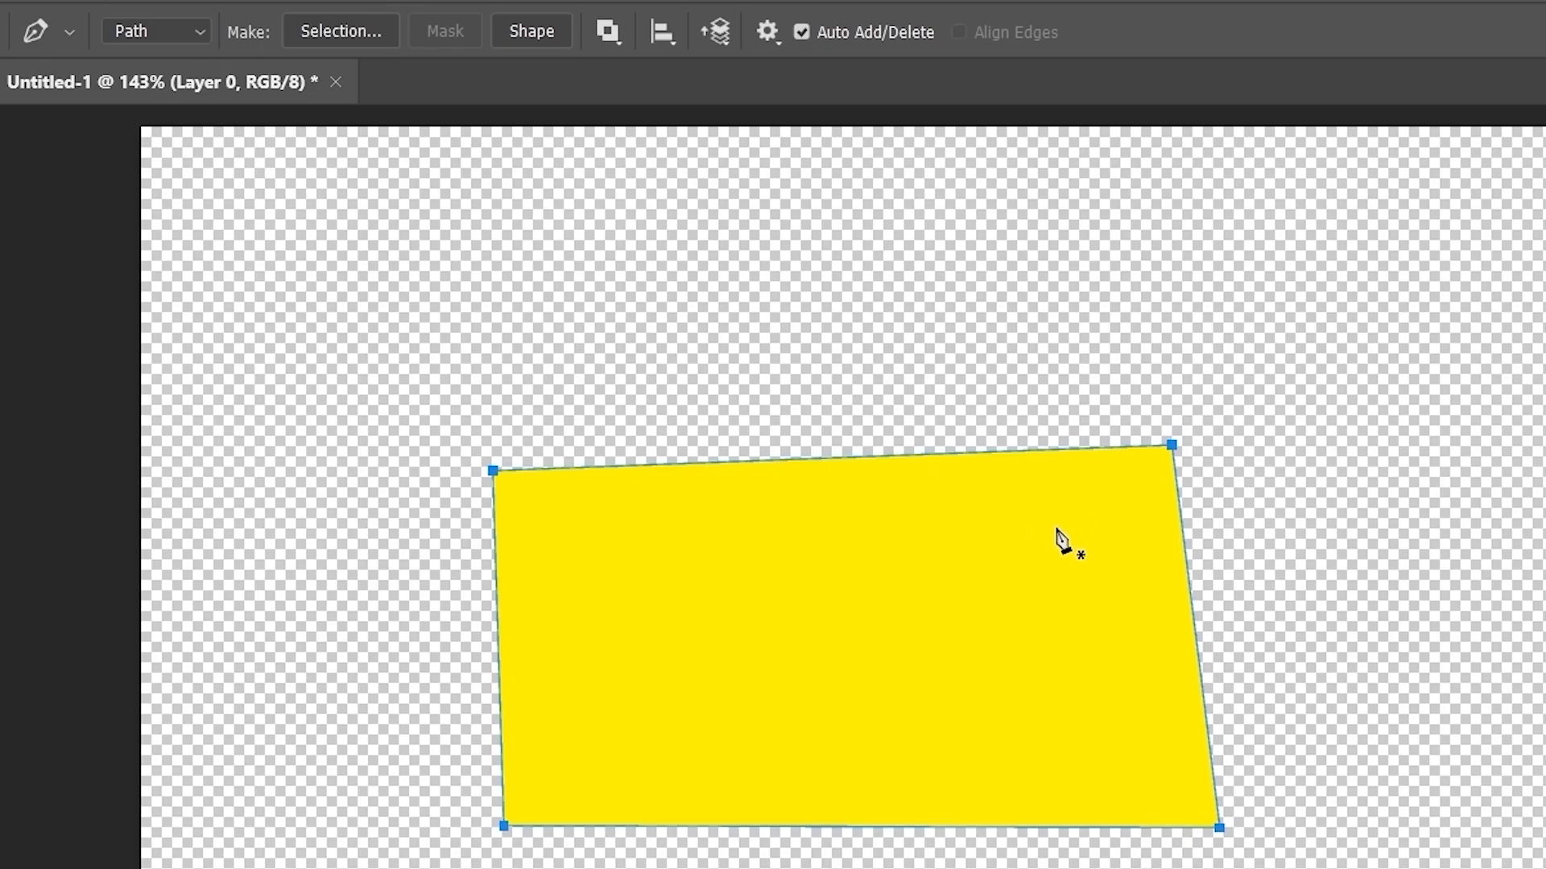
key(ctrl+z)
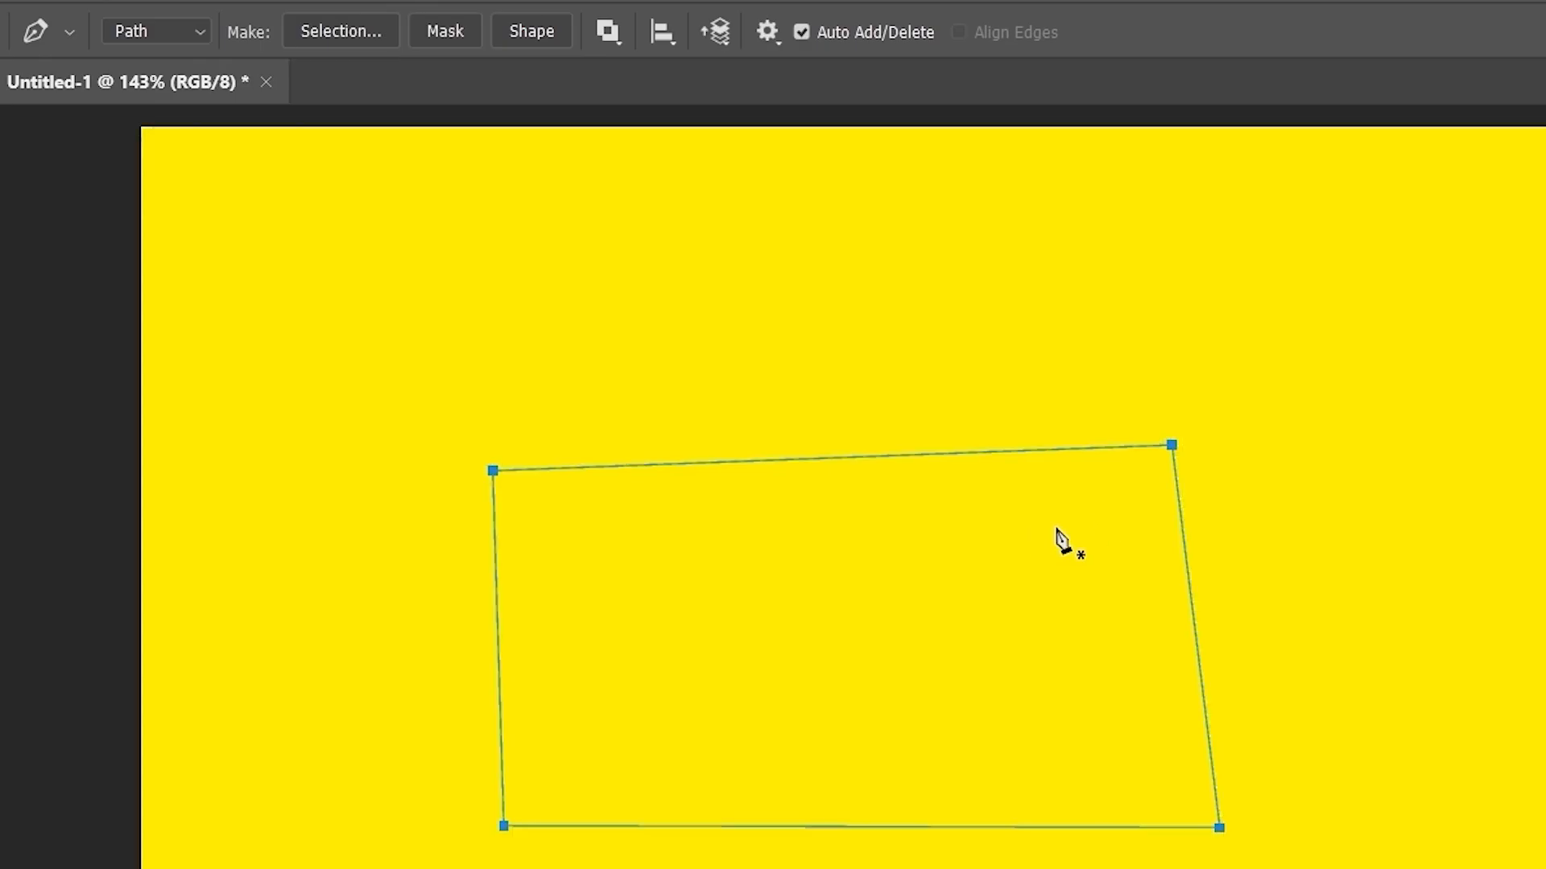
- Turn the path into a shape layer, keep the pen in Path mode, and undo the shape
click(536, 30)
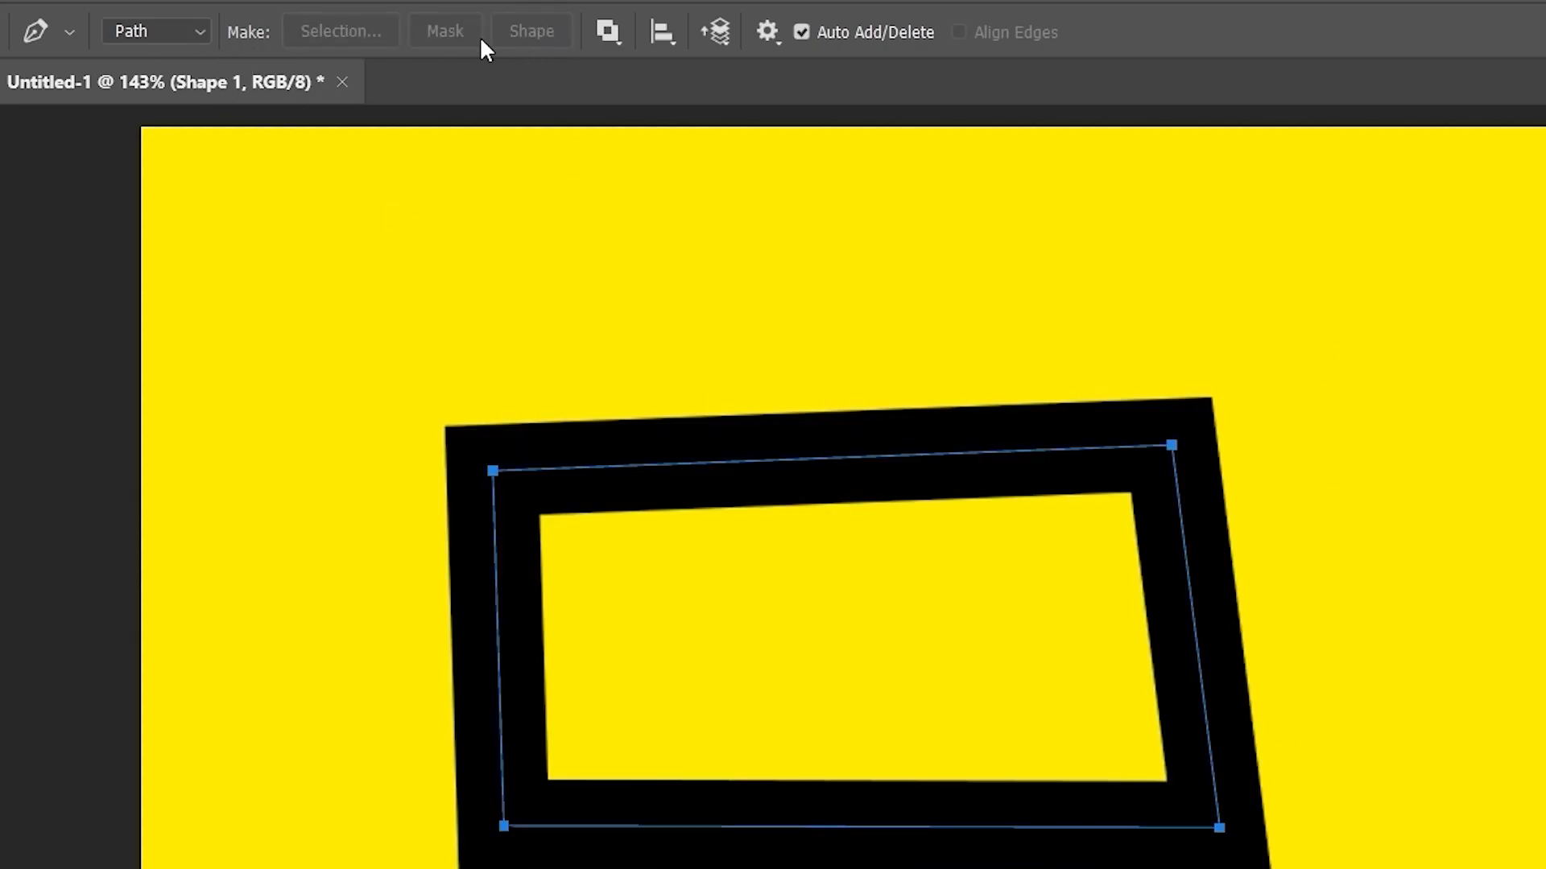
click(174, 36)
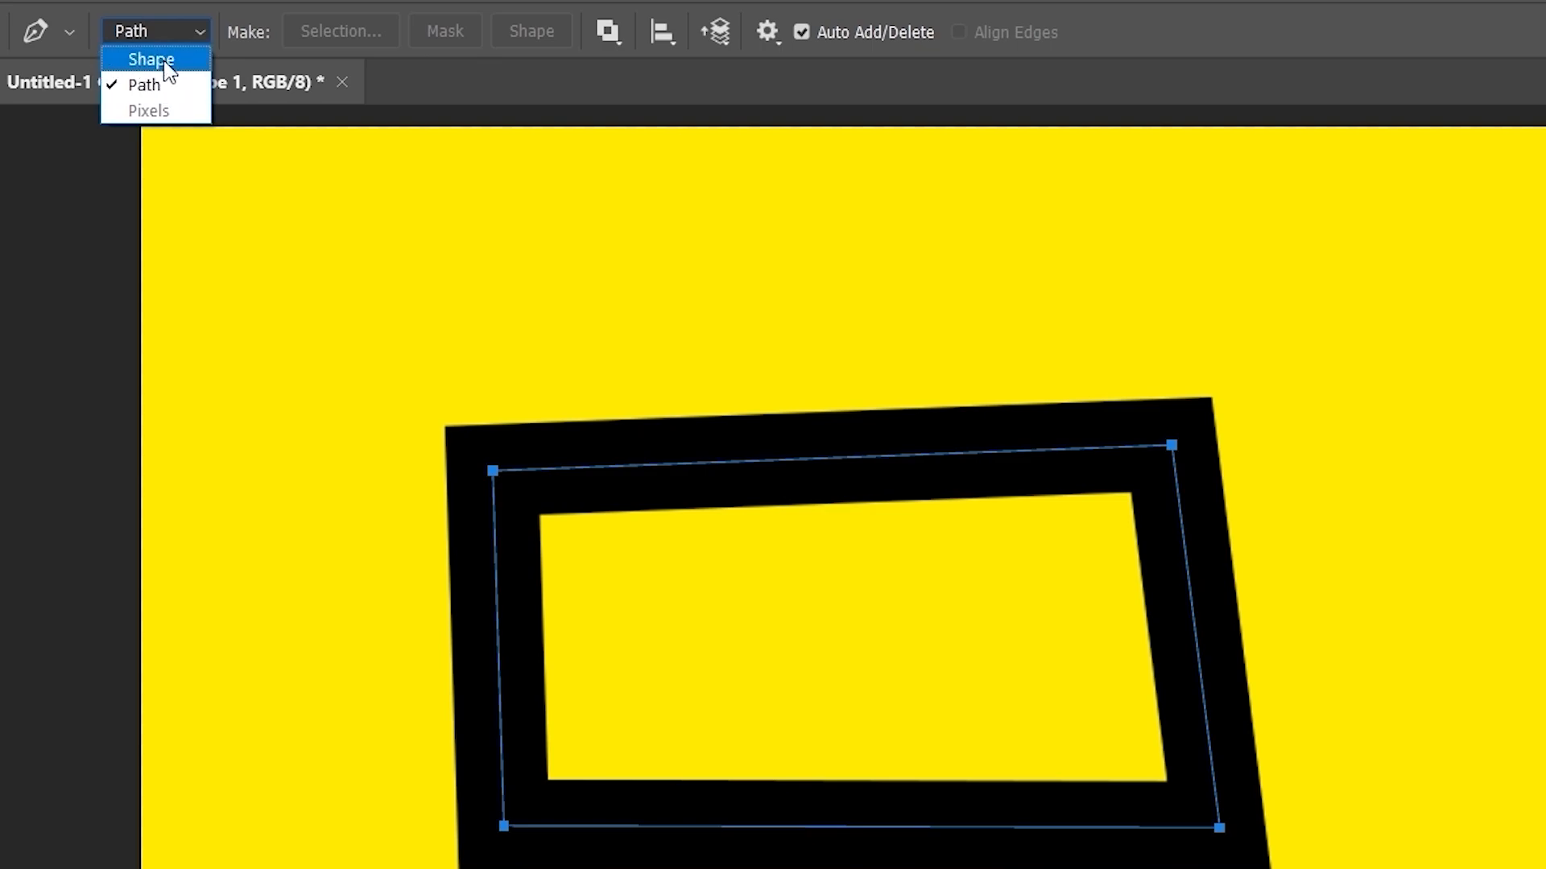
click(172, 81)
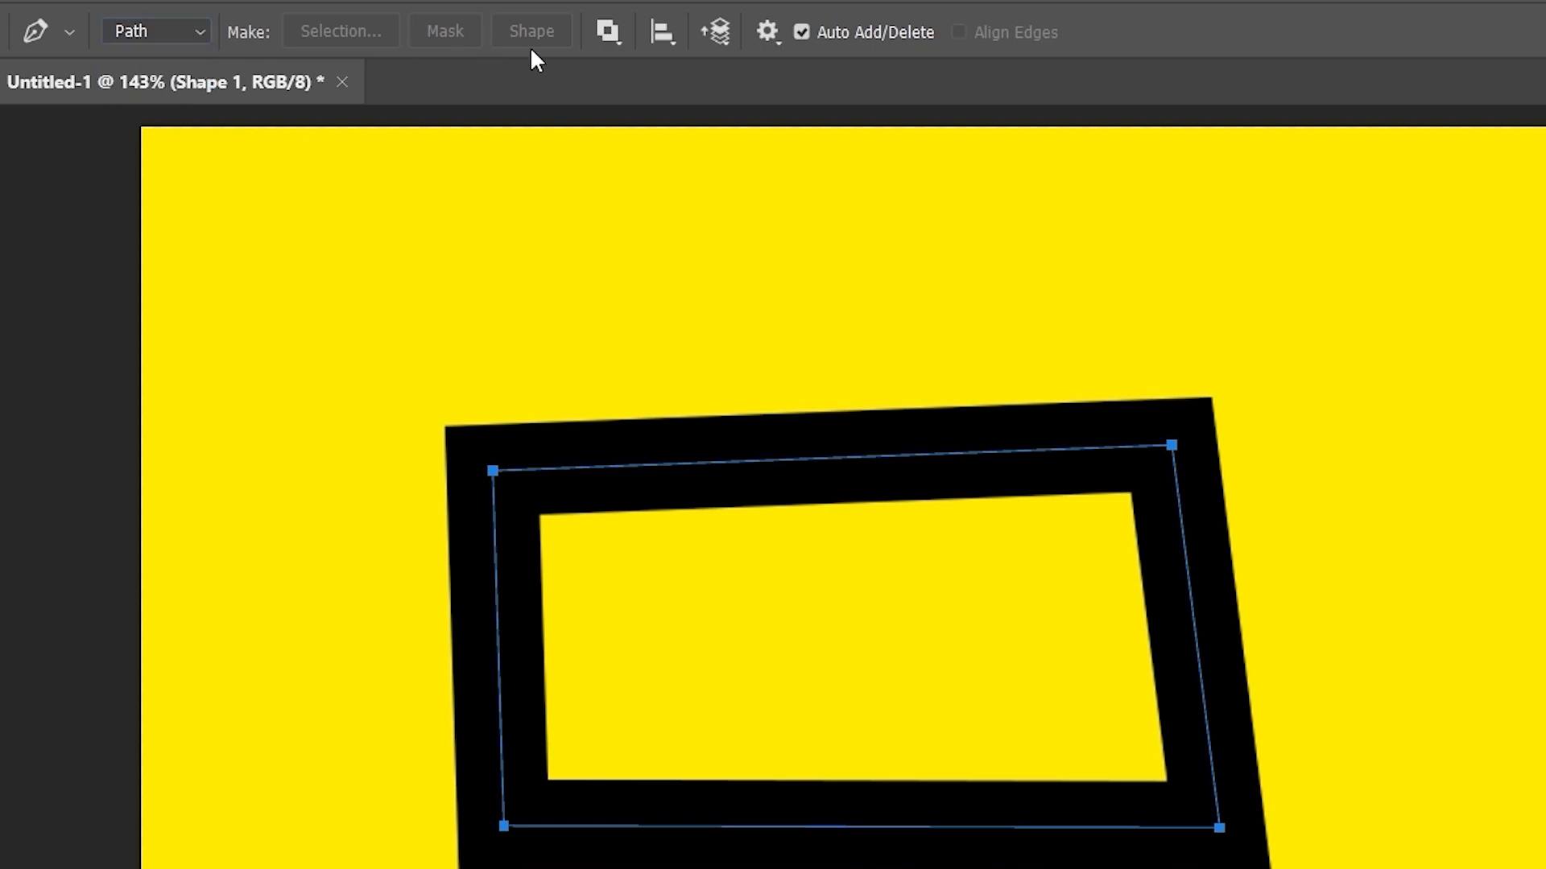
key(ctrl+z)
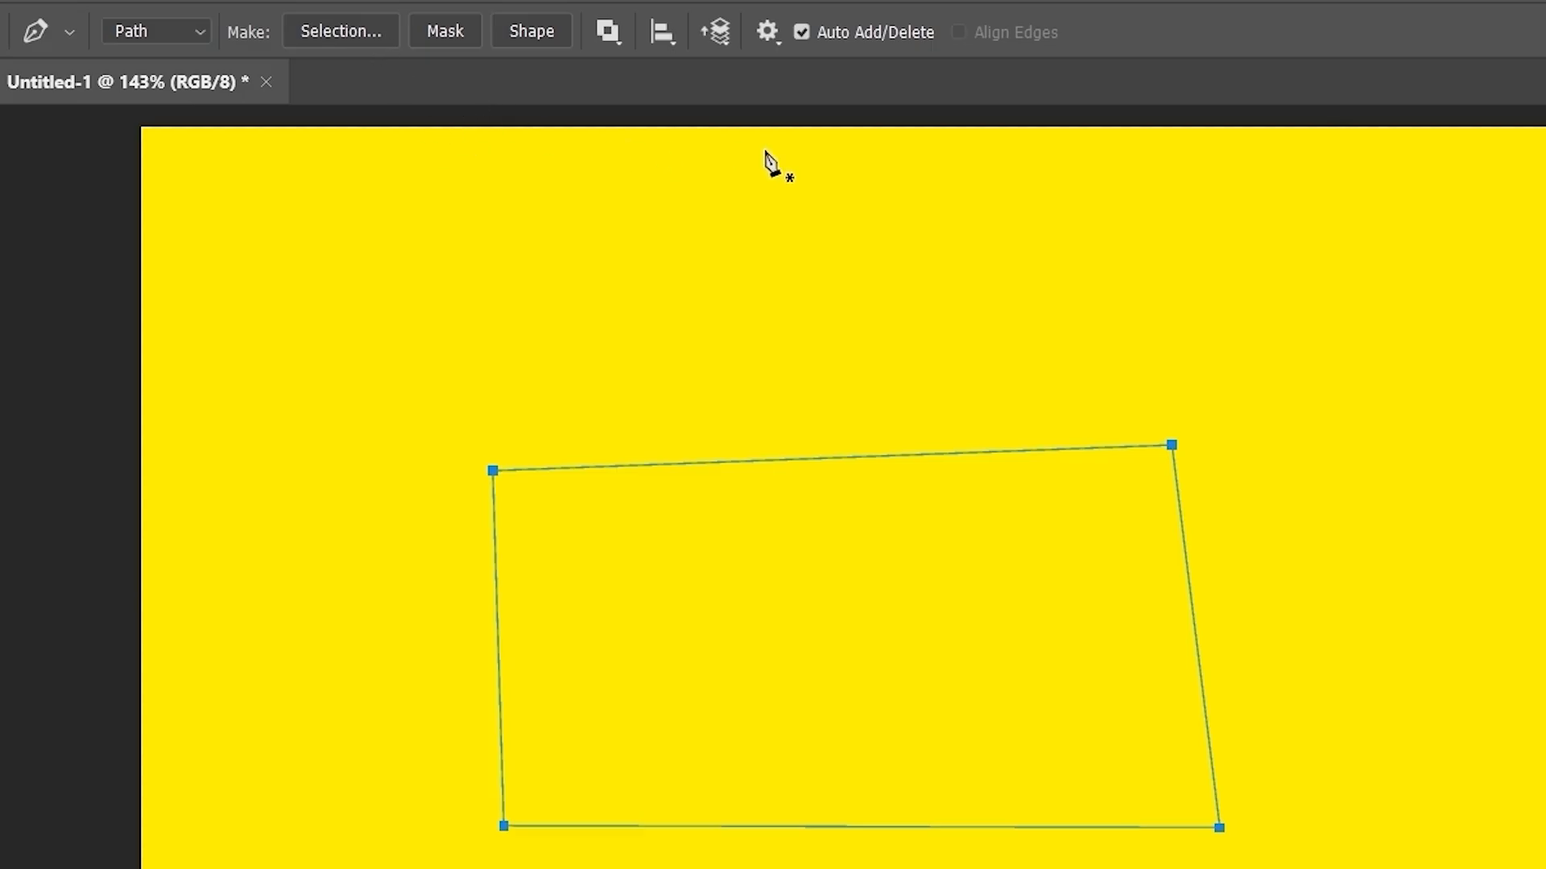
- Load the four-sided path as a selection, fill it with red foreground colour, and deselect
key(ctrl+Return)
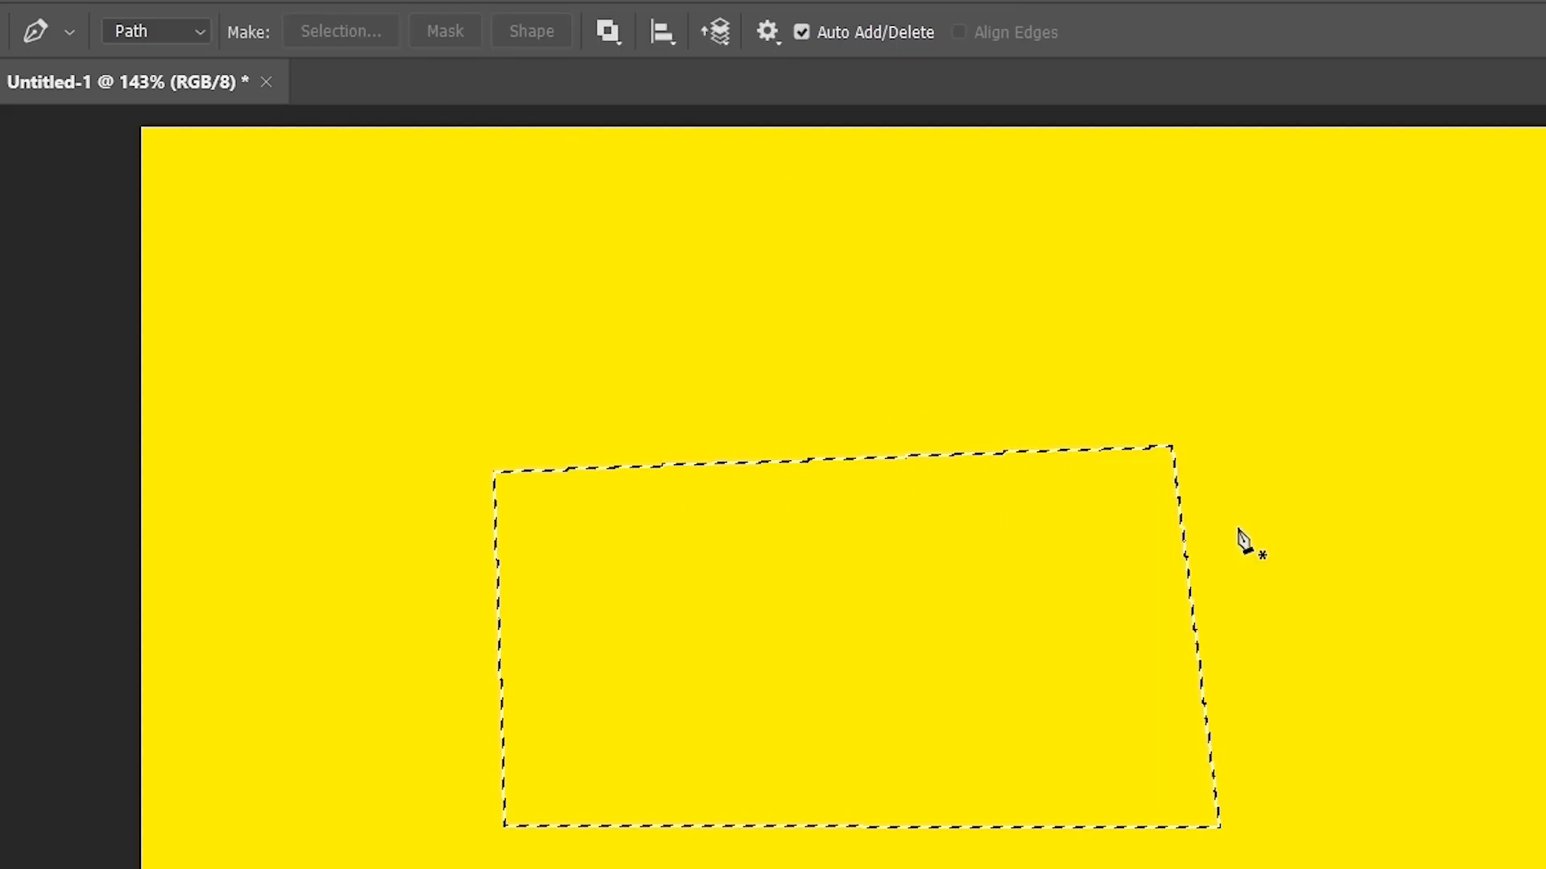
key(alt+BackSpace)
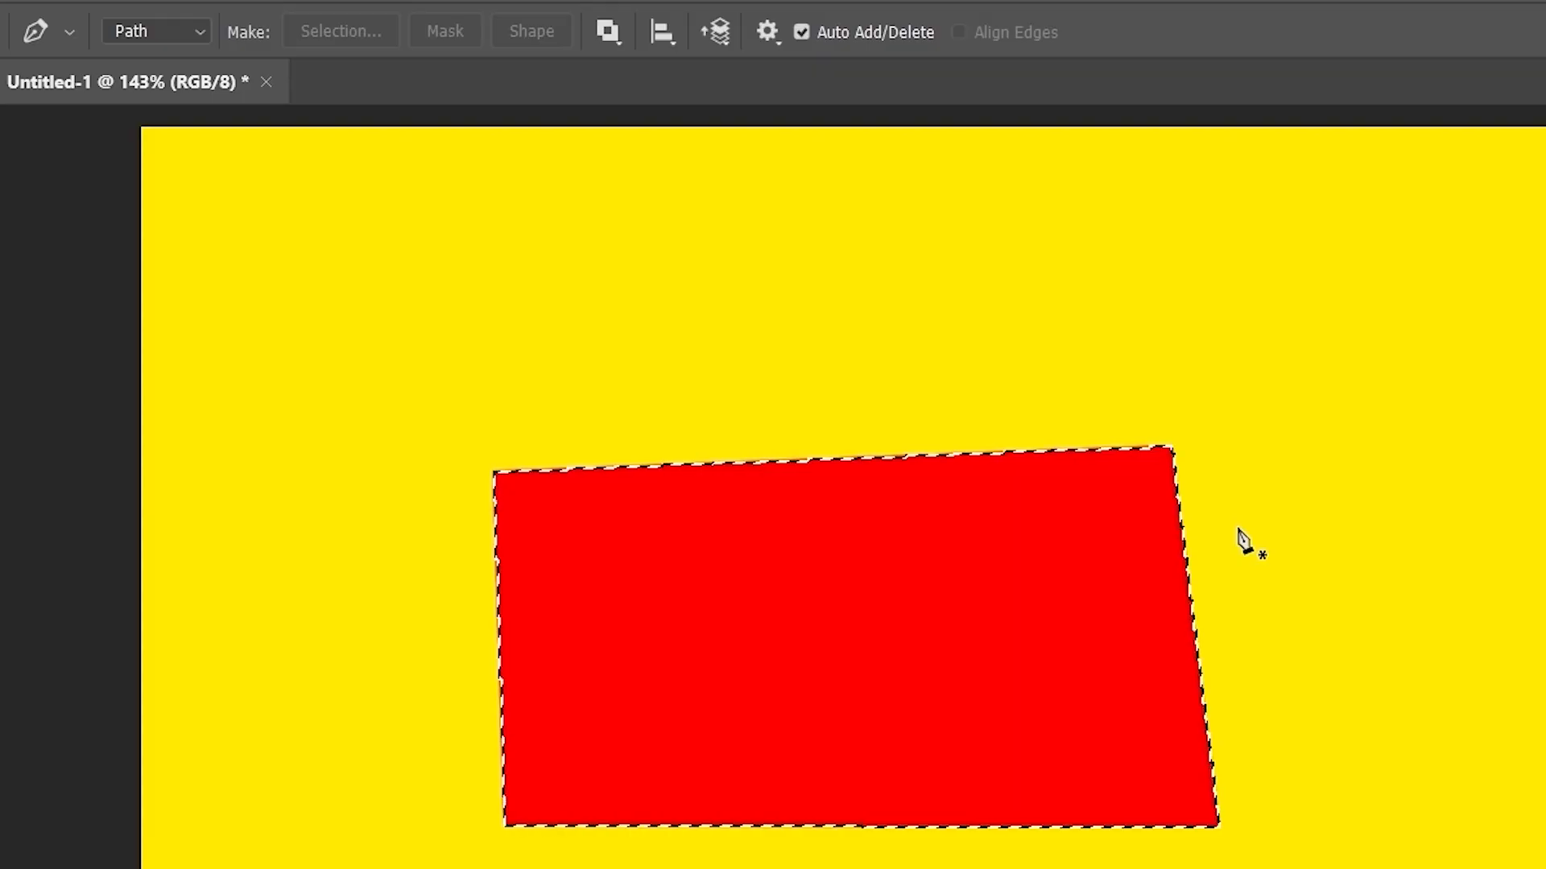
key(ctrl+d)
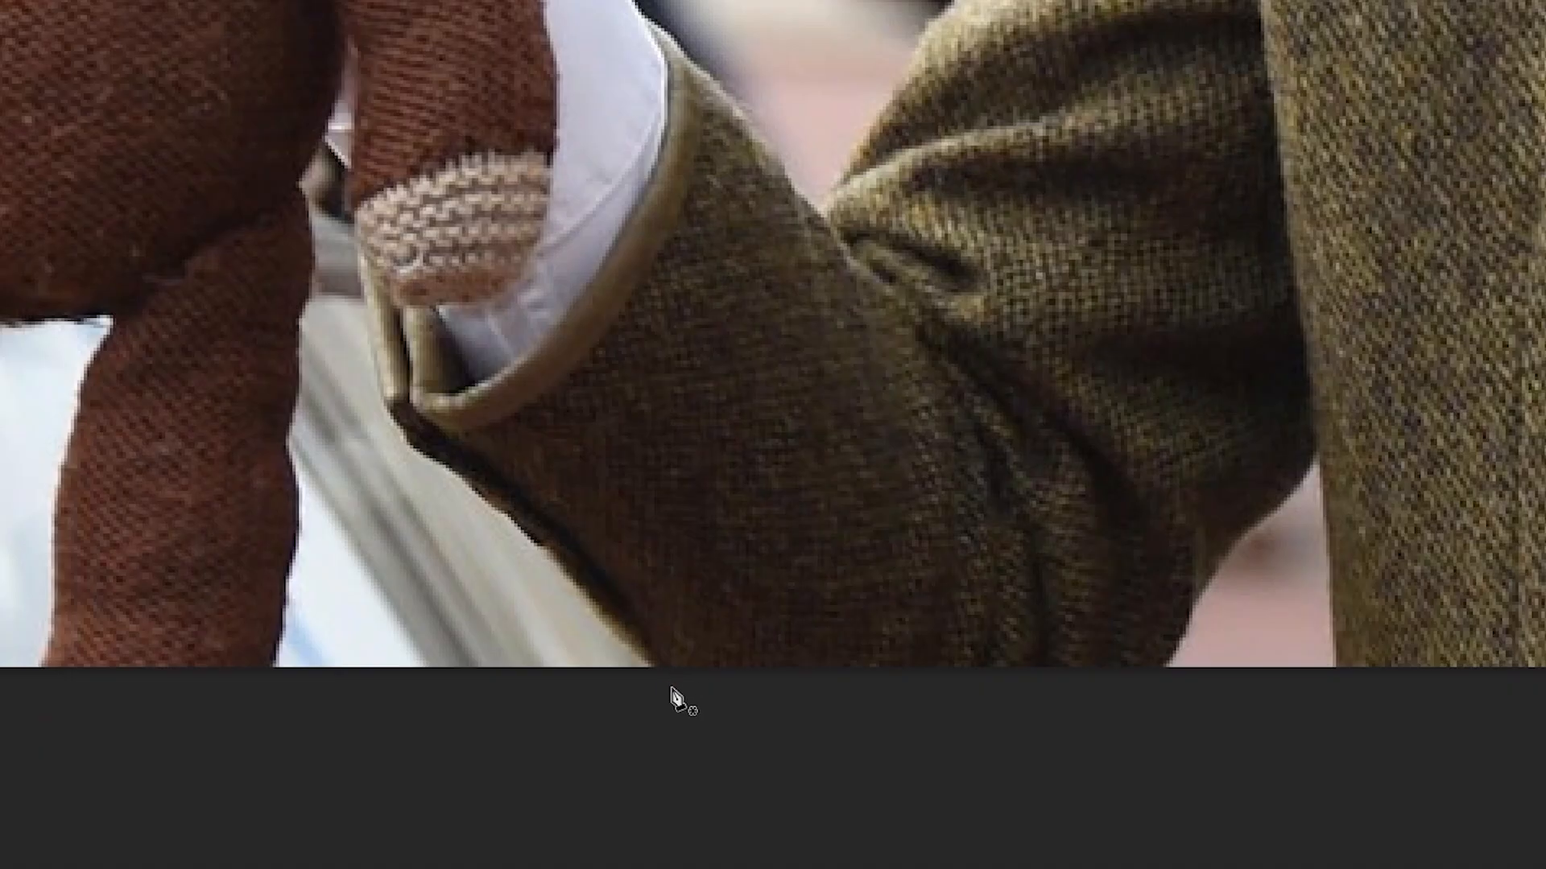
- Place two pen anchors along the jacket sleeve's lower edge, then zoom in on the sleeve
click(654, 671)
click(610, 628)
key(ctrl+plus)
key(ctrl+plus)
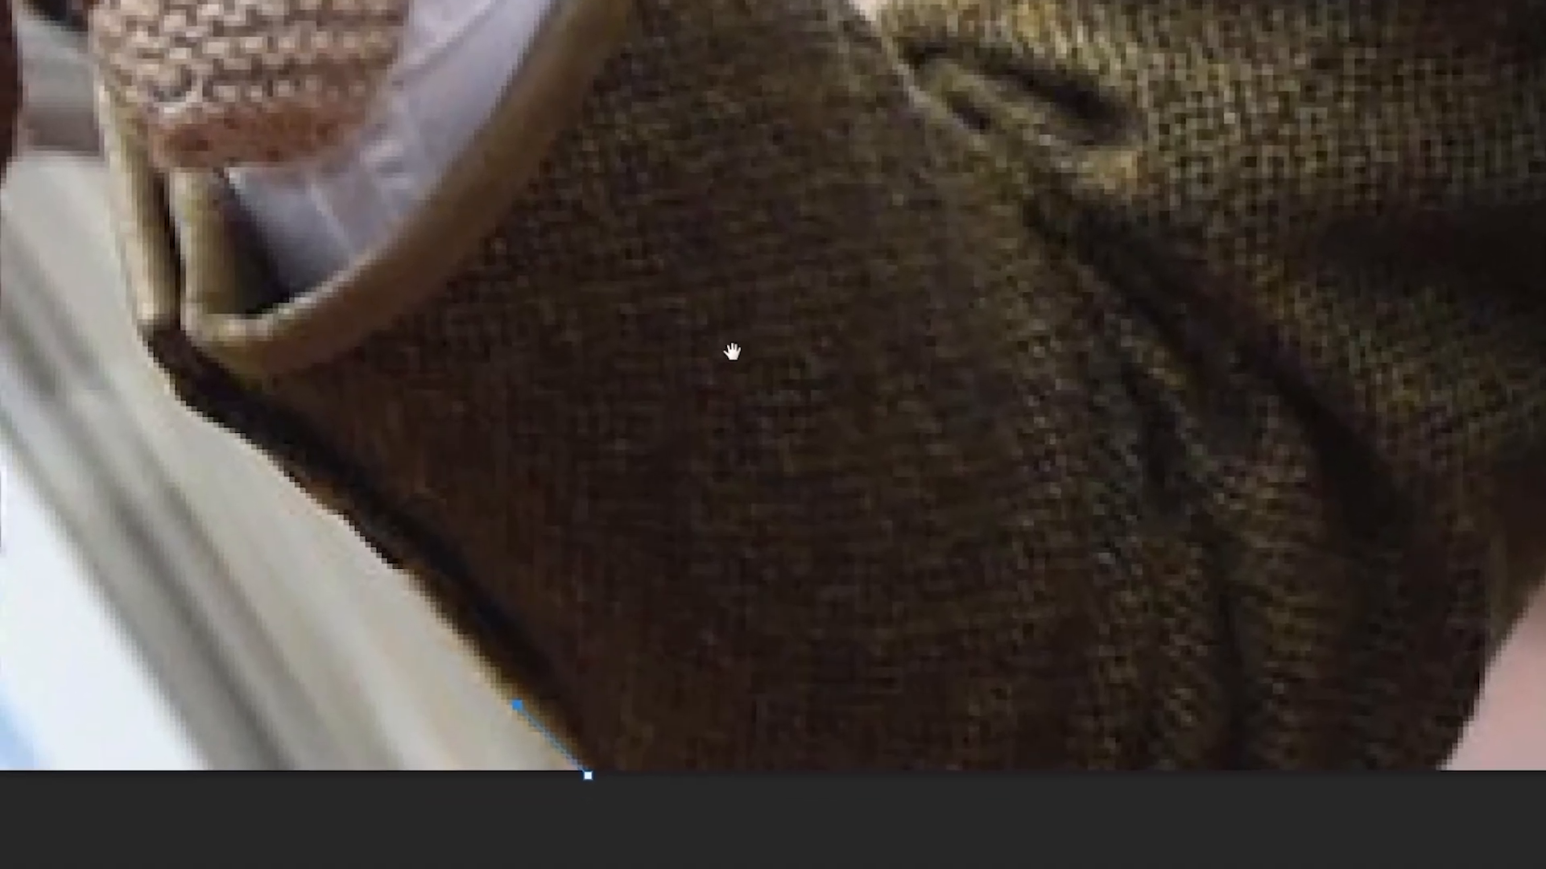